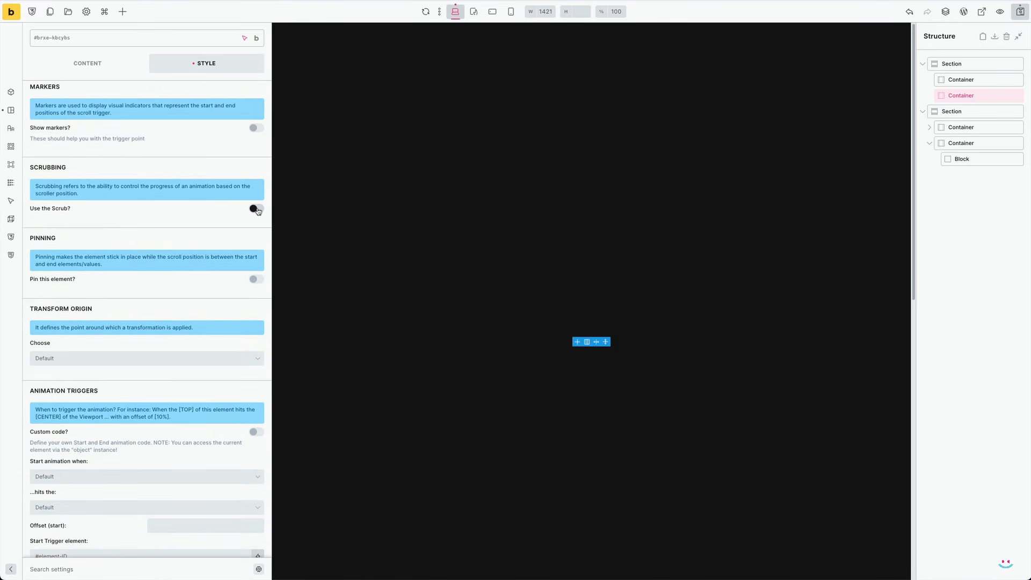
Try the scrub and pin options in the selected container's scroll animation settings
{"action": "left_click", "coordinate": [257, 209]}
{"action": "left_click", "coordinate": [257, 209]}
{"action": "left_click", "coordinate": [257, 280]}
{"action": "scroll", "coordinate": [198, 281], "scroll_direction": "down", "scroll_amount": 5}
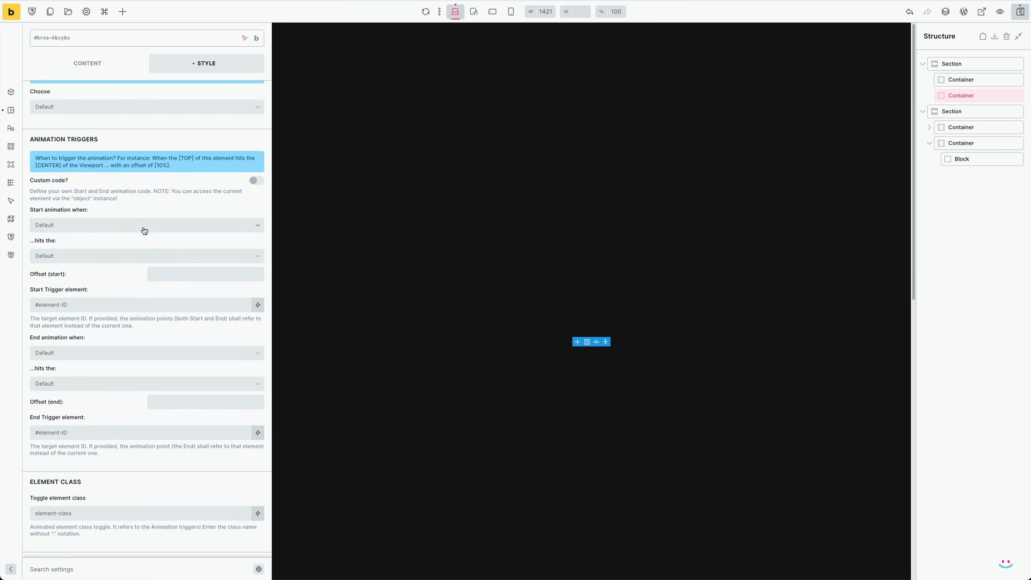
Look through the container's animation triggers, element class, toggle actions, stagger and animation preset settings
{"action": "left_click", "coordinate": [141, 224]}
{"action": "left_click", "coordinate": [141, 225]}
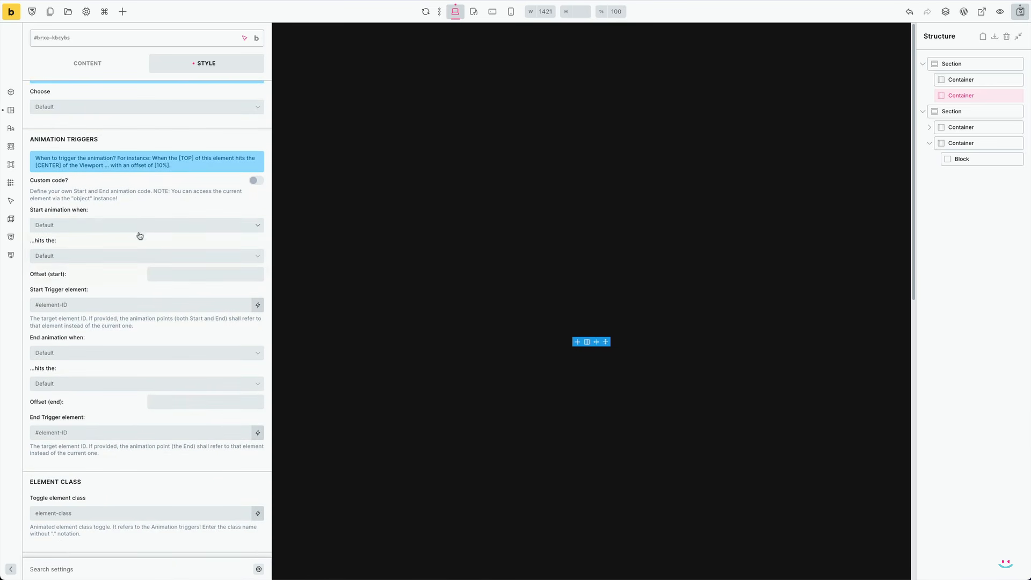
{"action": "left_click", "coordinate": [125, 305]}
{"action": "left_click", "coordinate": [108, 353]}
{"action": "left_click", "coordinate": [107, 354]}
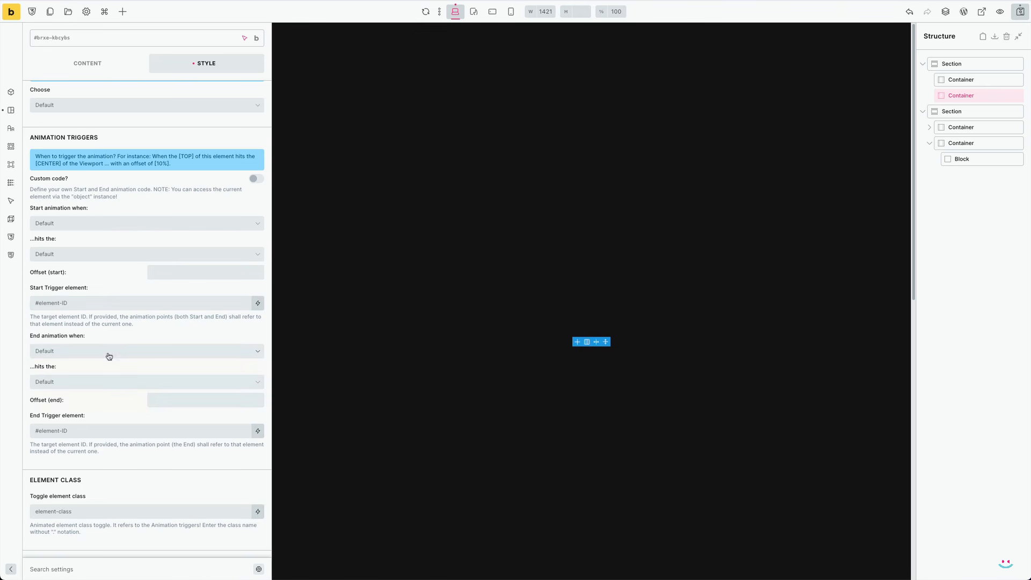
{"action": "scroll", "coordinate": [145, 328], "scroll_direction": "down", "scroll_amount": 8}
{"action": "scroll", "coordinate": [213, 161], "scroll_direction": "up", "scroll_amount": 1}
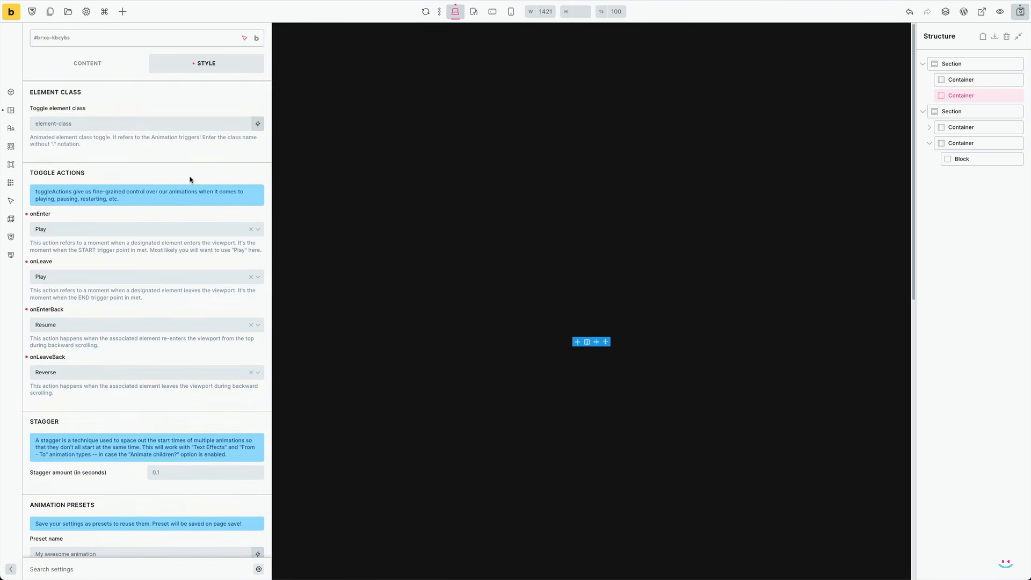
{"action": "scroll", "coordinate": [191, 181], "scroll_direction": "down", "scroll_amount": 1}
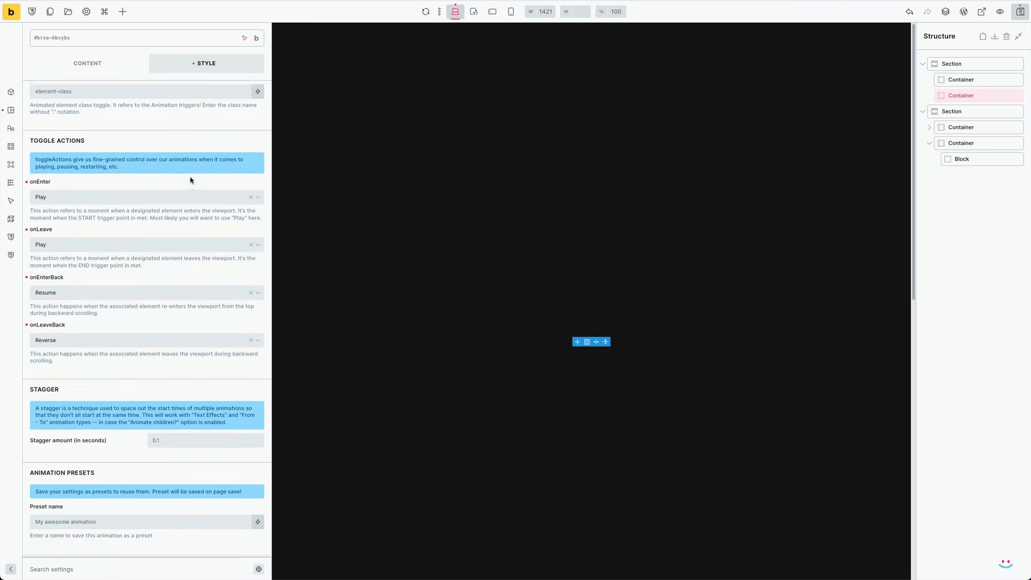
{"action": "left_click", "coordinate": [129, 518]}
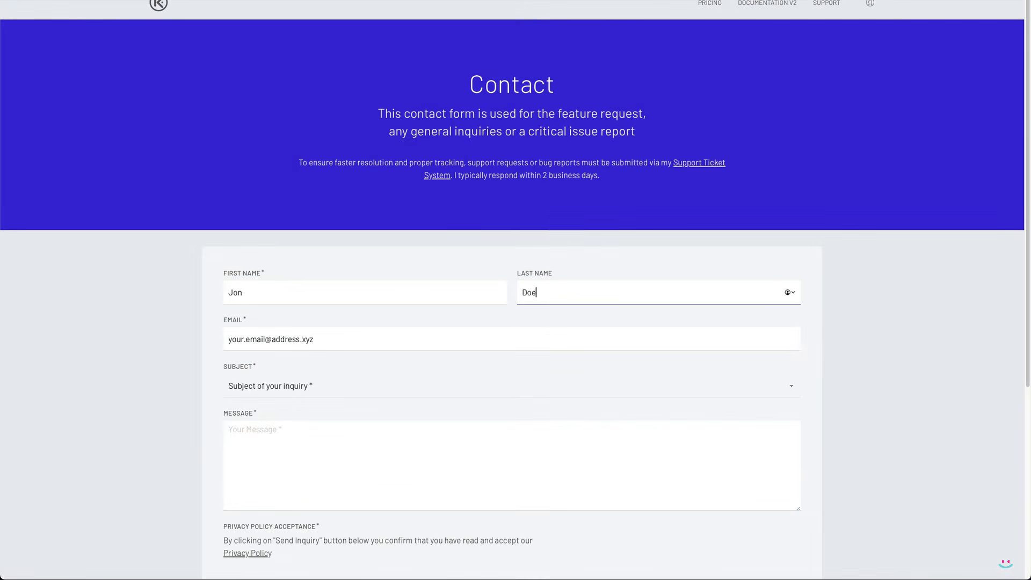
Choose YouTube Quiz as the contact form's subject and begin the message with "Your"
{"action": "left_click", "coordinate": [298, 387]}
{"action": "left_click", "coordinate": [299, 468]}
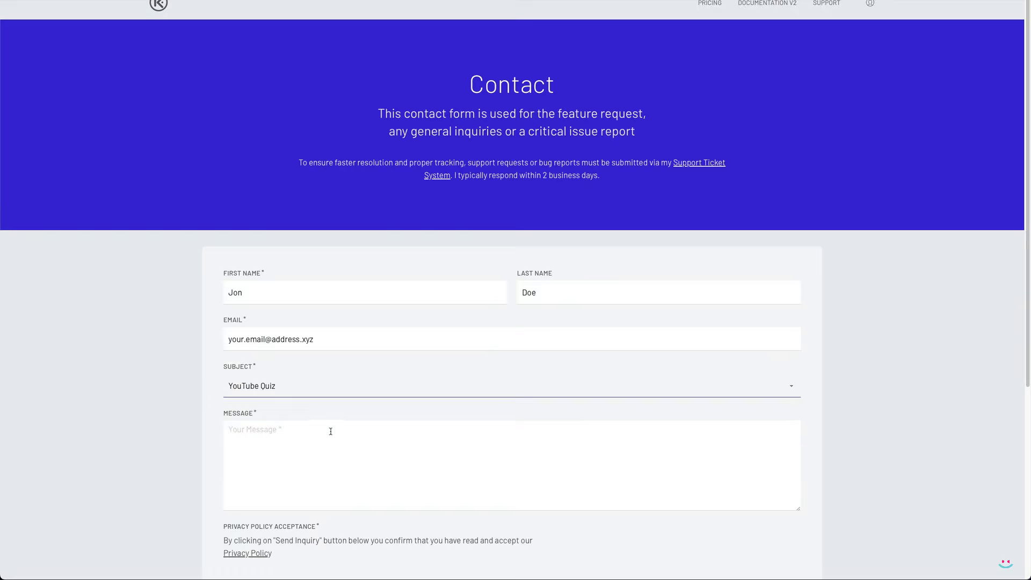
{"action": "left_click", "coordinate": [334, 430]}
{"action": "type", "text": "Your"}
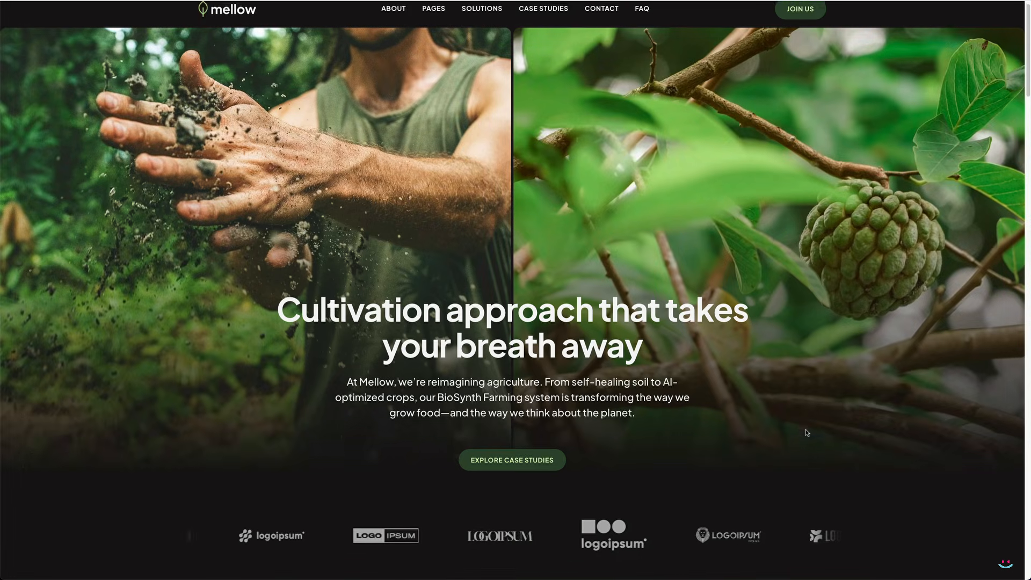
Examine the Mellow homepage's sections from the hero down to the footer and back up to the hero
{"action": "scroll", "coordinate": [805, 433], "scroll_direction": "down", "scroll_amount": 10}
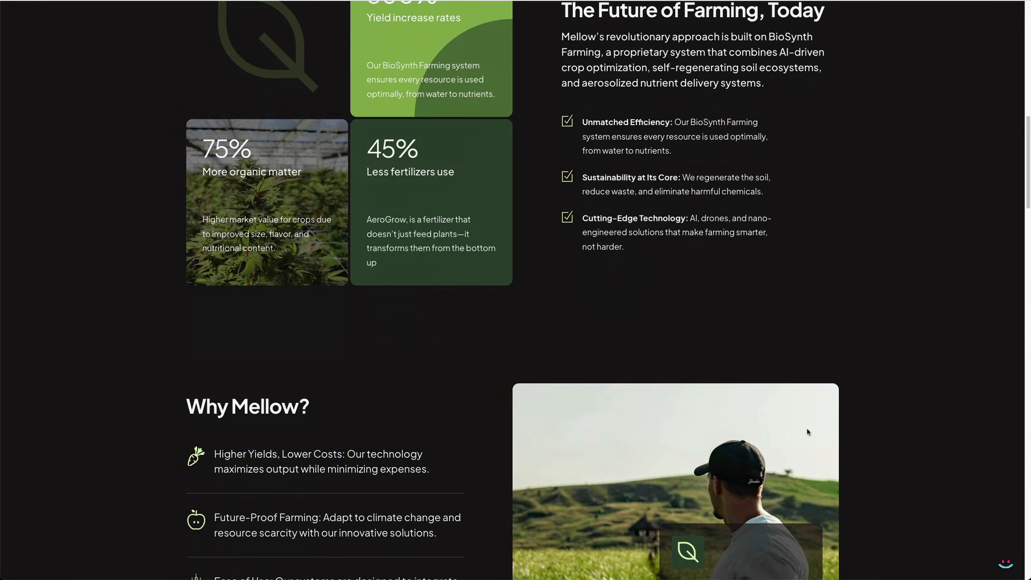
{"action": "scroll", "coordinate": [808, 432], "scroll_direction": "down", "scroll_amount": 10}
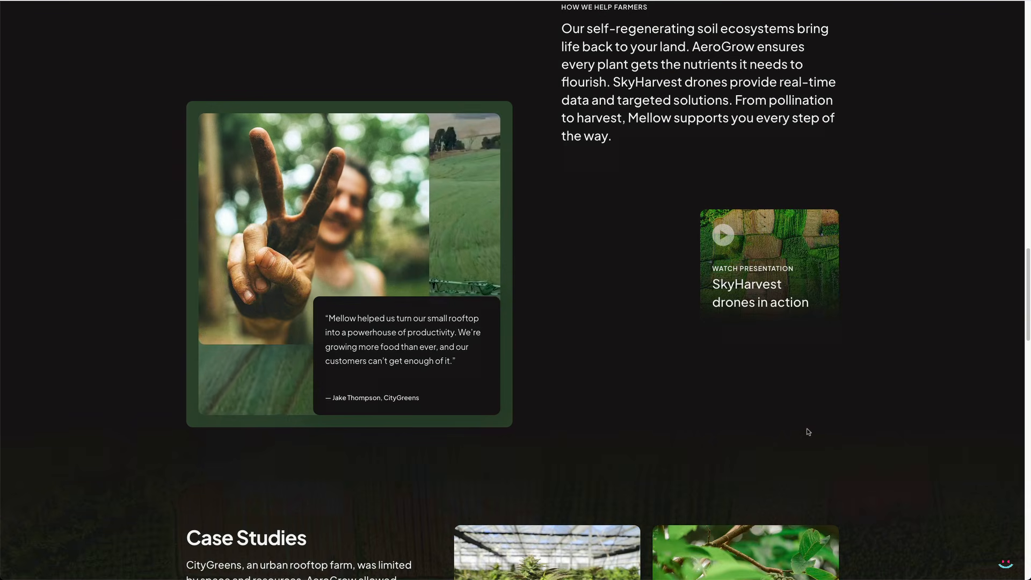
{"action": "scroll", "coordinate": [809, 431], "scroll_direction": "down", "scroll_amount": 4}
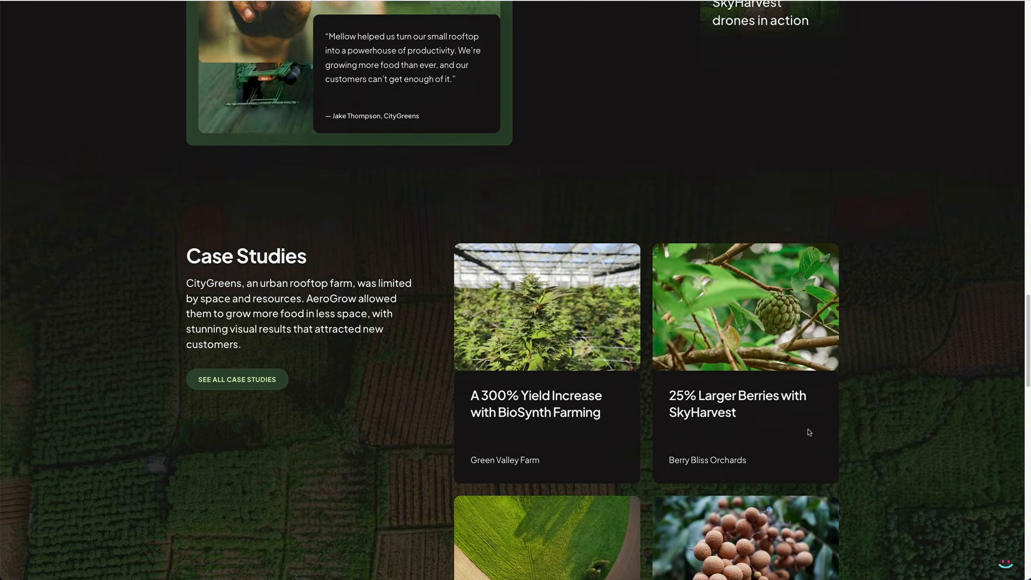
{"action": "scroll", "coordinate": [809, 432], "scroll_direction": "down", "scroll_amount": 5}
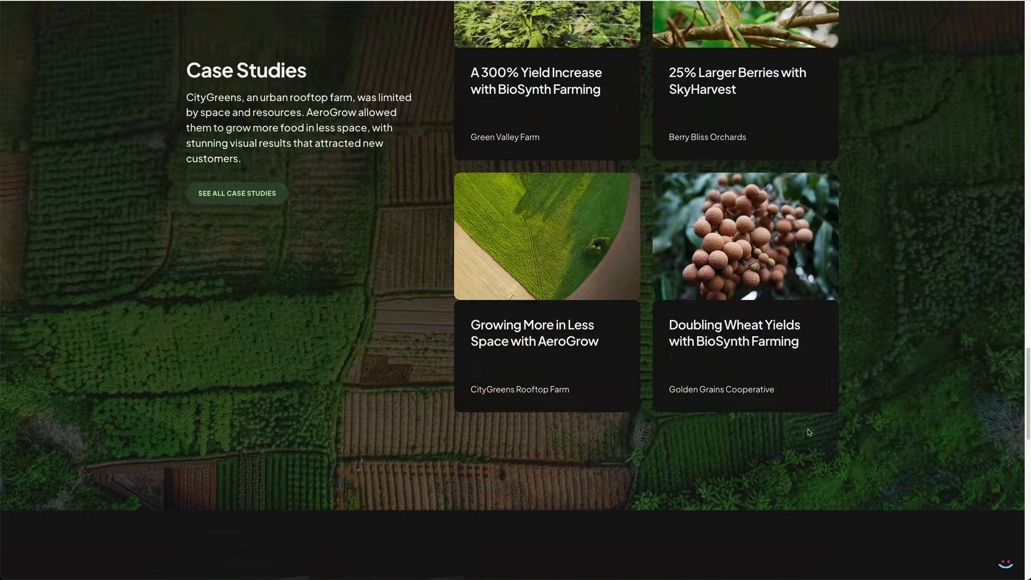
{"action": "scroll", "coordinate": [808, 432], "scroll_direction": "down", "scroll_amount": 7}
{"action": "scroll", "coordinate": [809, 430], "scroll_direction": "down", "scroll_amount": 6}
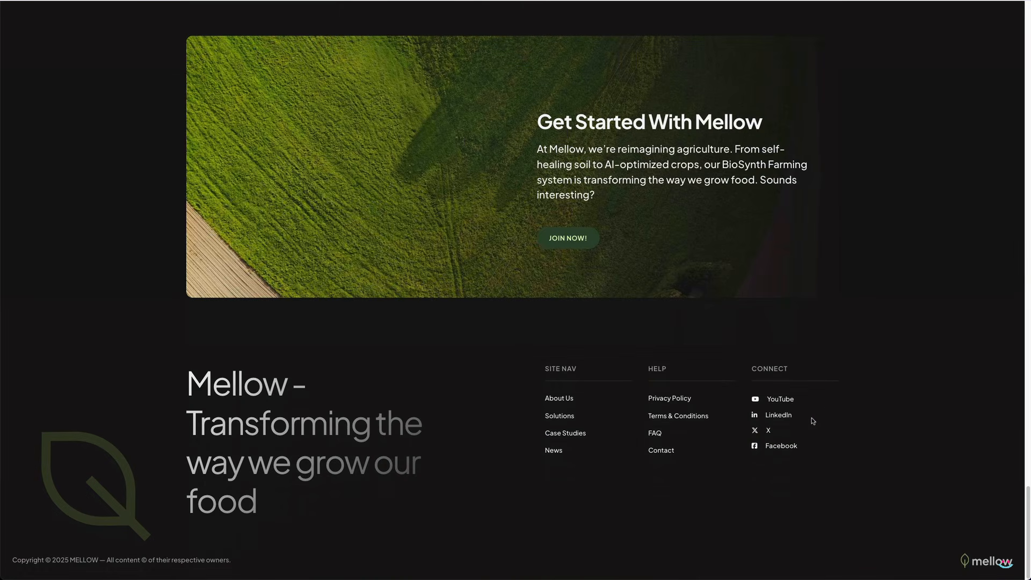
{"action": "scroll", "coordinate": [813, 421], "scroll_direction": "up", "scroll_amount": 10}
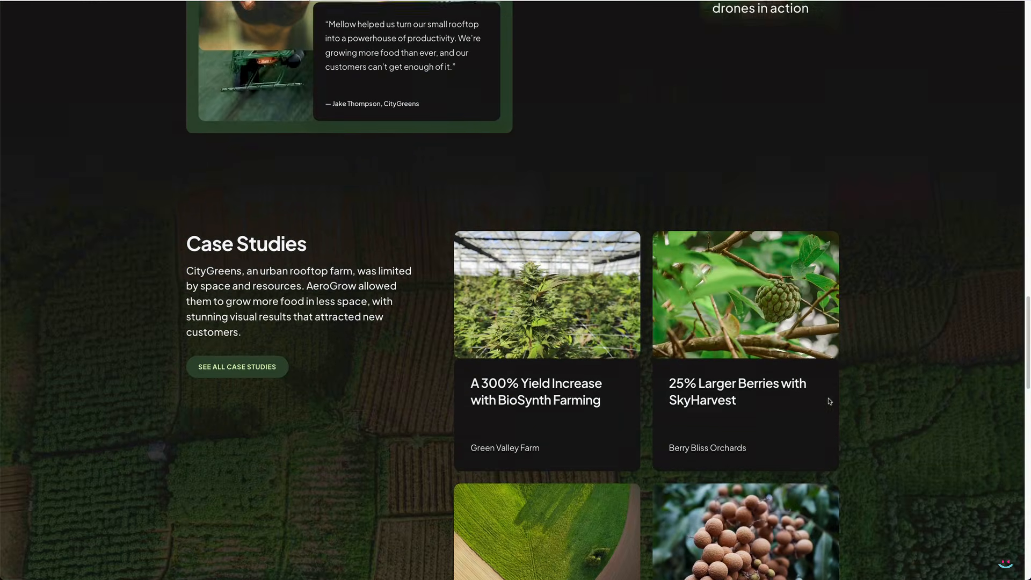
{"action": "scroll", "coordinate": [829, 401], "scroll_direction": "up", "scroll_amount": 15}
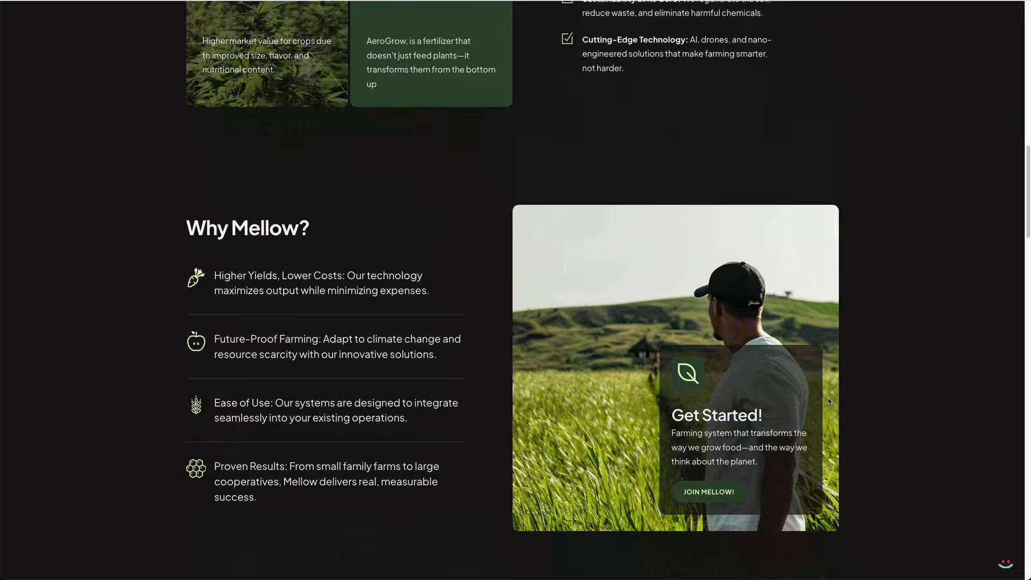
{"action": "scroll", "coordinate": [829, 401], "scroll_direction": "up", "scroll_amount": 10}
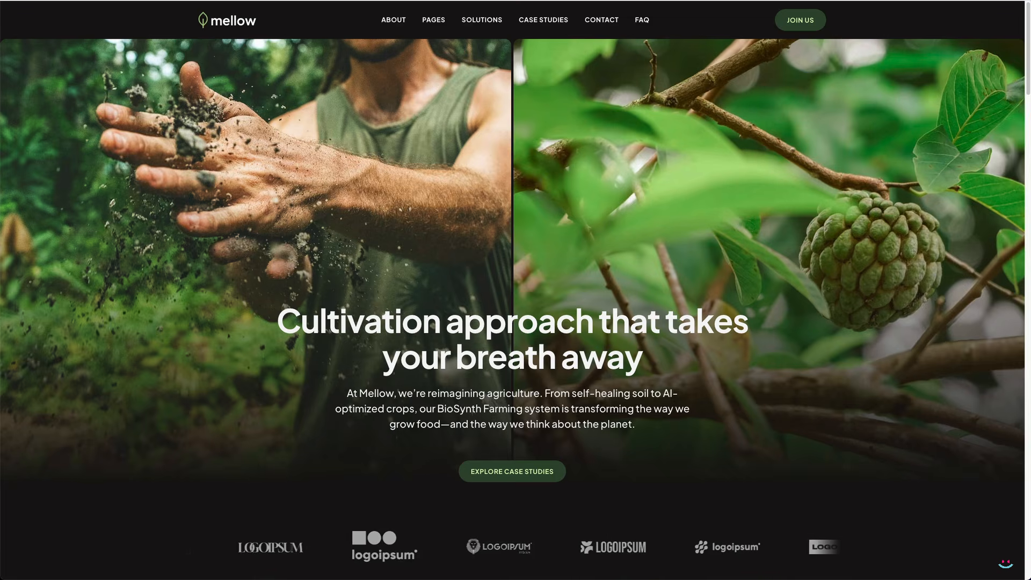
Reload the Mellow homepage and examine the scroll animations of its sections, including How We Help Farmers, Case Studies and the closing call to action
{"action": "key", "text": "ctrl+r"}
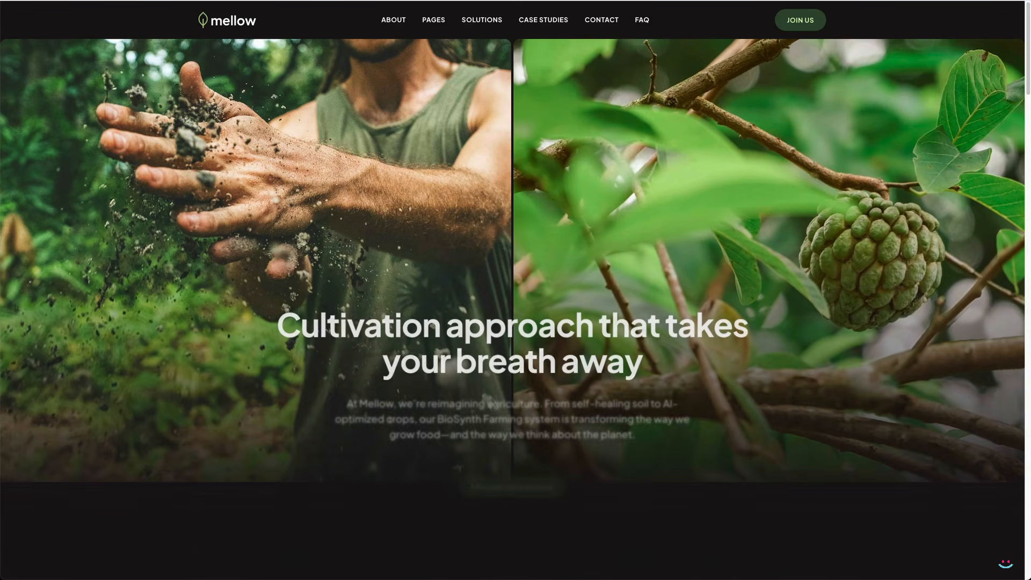
{"action": "scroll", "coordinate": [904, 387], "scroll_direction": "down", "scroll_amount": 8}
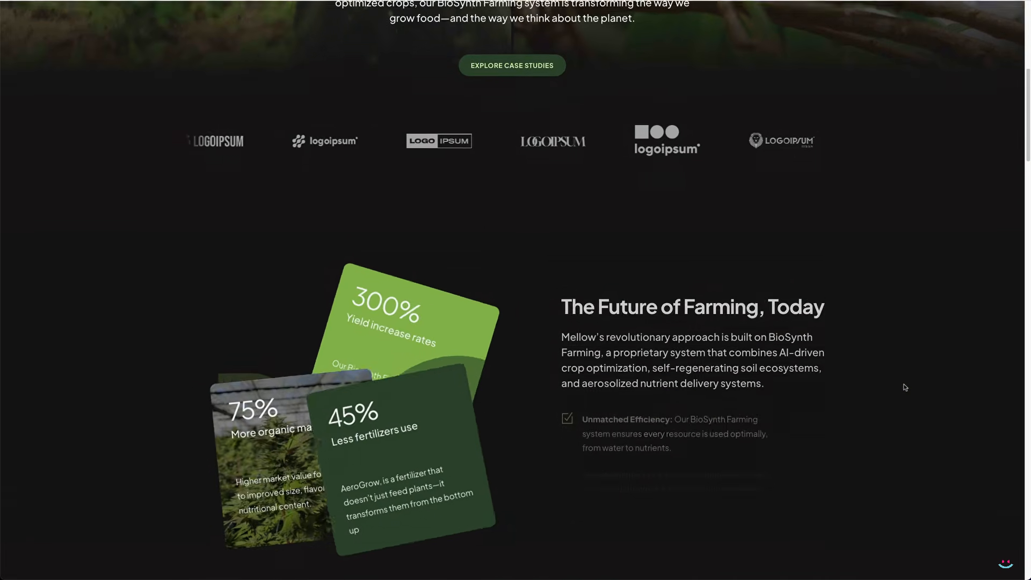
{"action": "scroll", "coordinate": [904, 387], "scroll_direction": "down", "scroll_amount": 10}
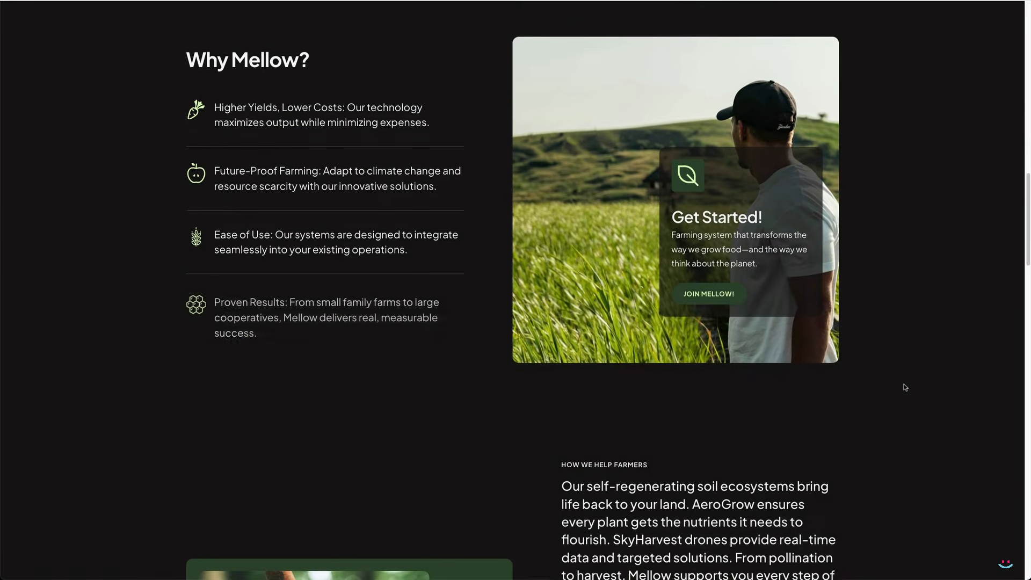
{"action": "scroll", "coordinate": [904, 387], "scroll_direction": "down", "scroll_amount": 7}
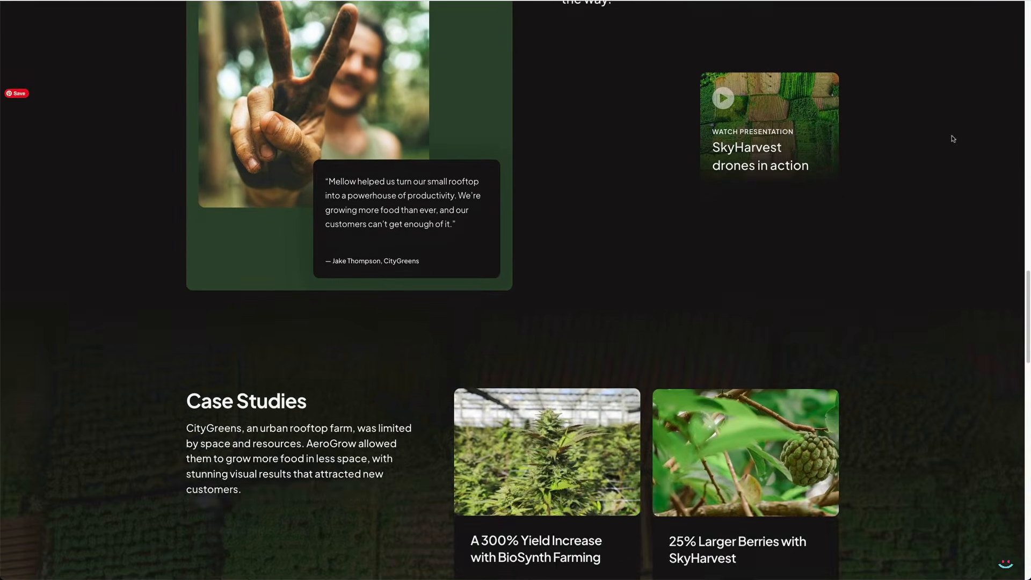
{"action": "scroll", "coordinate": [951, 138], "scroll_direction": "up", "scroll_amount": 3}
{"action": "scroll", "coordinate": [914, 227], "scroll_direction": "up", "scroll_amount": 2}
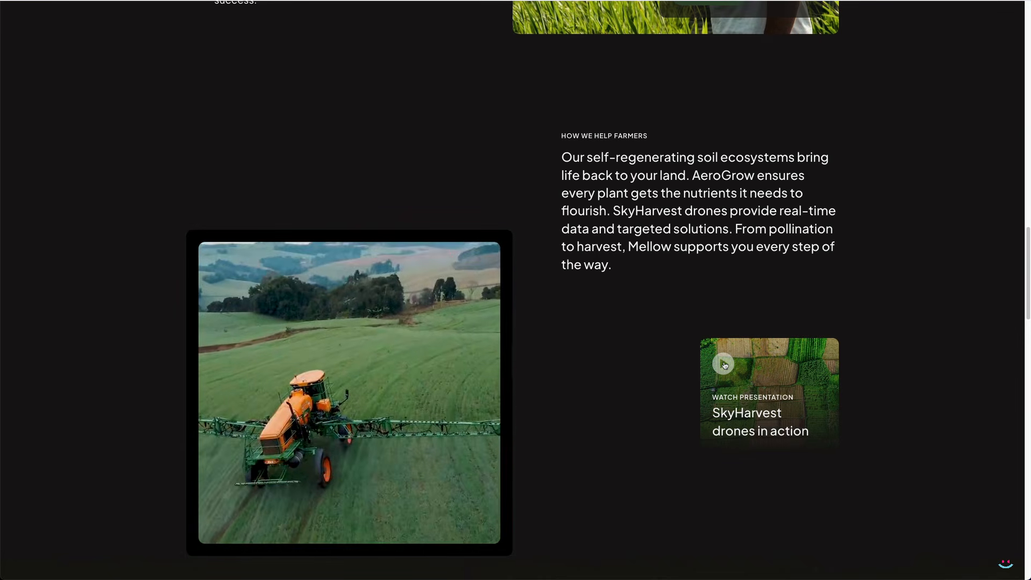
{"action": "scroll", "coordinate": [1000, 369], "scroll_direction": "down", "scroll_amount": 10}
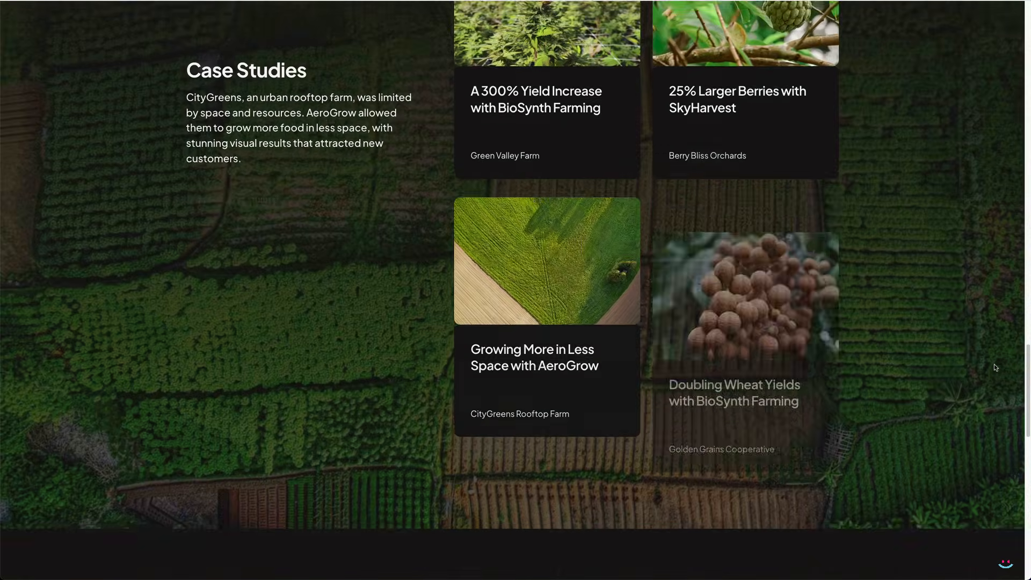
{"action": "scroll", "coordinate": [994, 368], "scroll_direction": "down", "scroll_amount": 12}
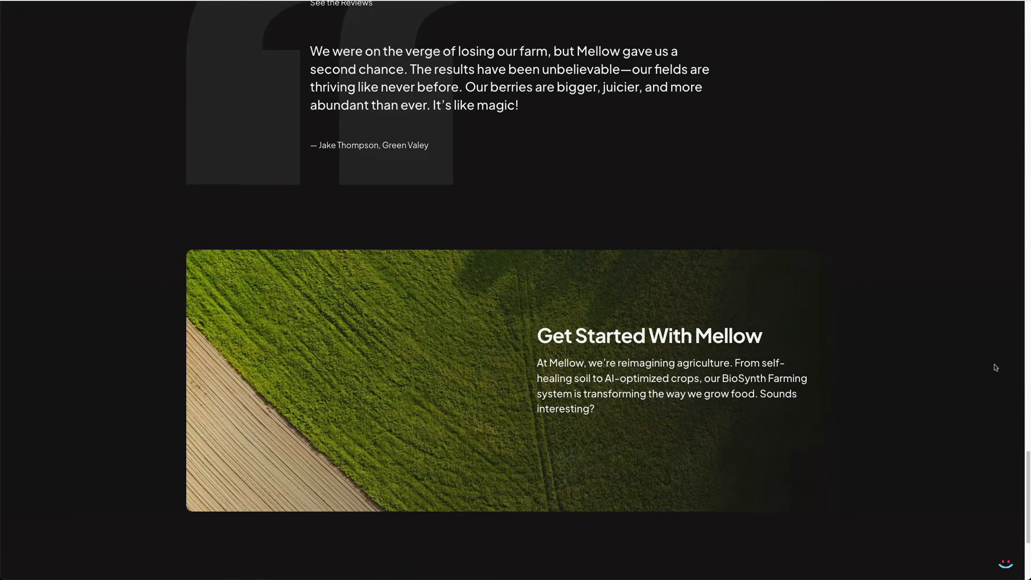
{"action": "scroll", "coordinate": [998, 367], "scroll_direction": "up", "scroll_amount": 12}
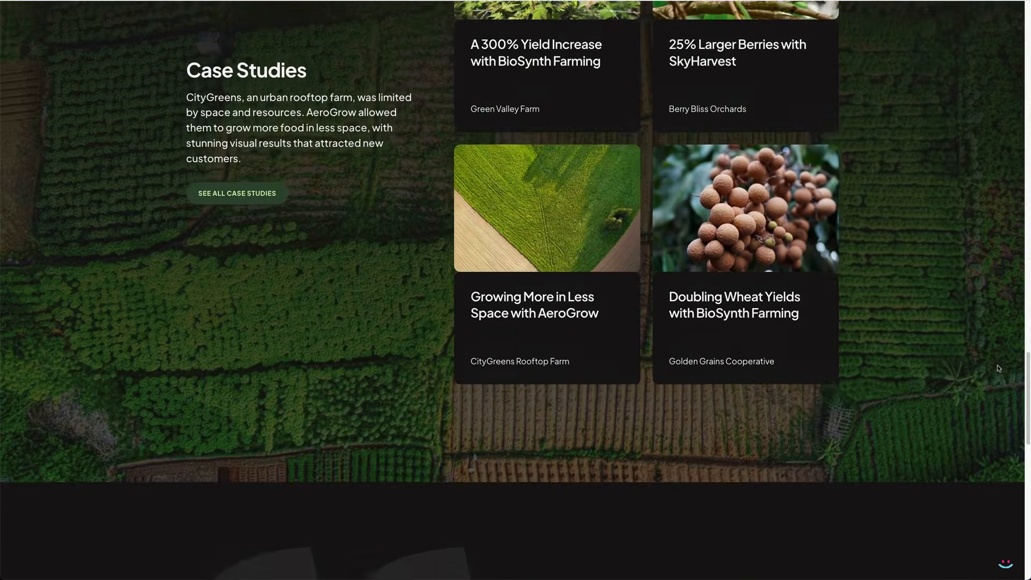
{"action": "scroll", "coordinate": [1000, 369], "scroll_direction": "up", "scroll_amount": 15}
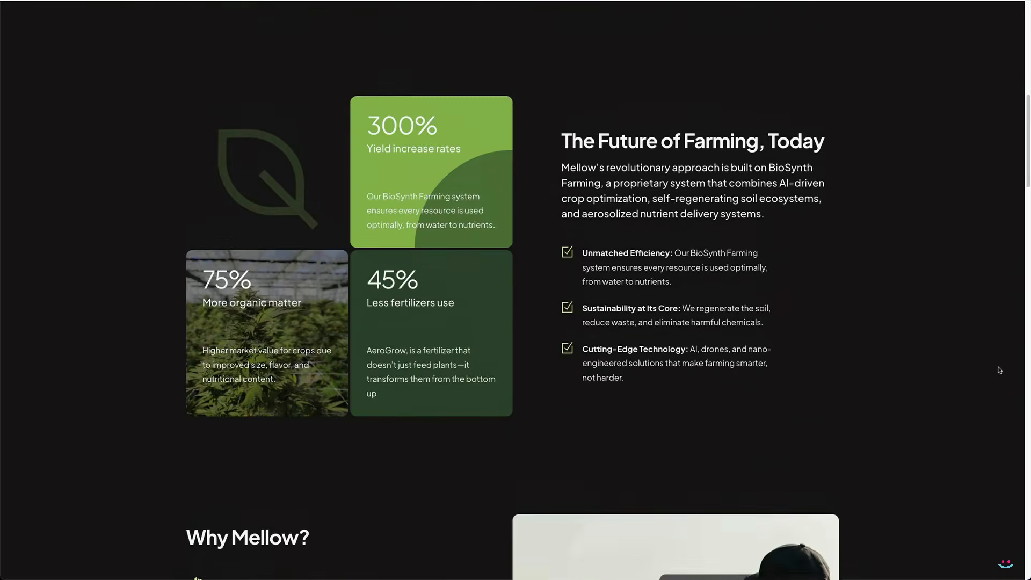
{"action": "scroll", "coordinate": [997, 377], "scroll_direction": "up", "scroll_amount": 8}
{"action": "scroll", "coordinate": [996, 375], "scroll_direction": "down", "scroll_amount": 9}
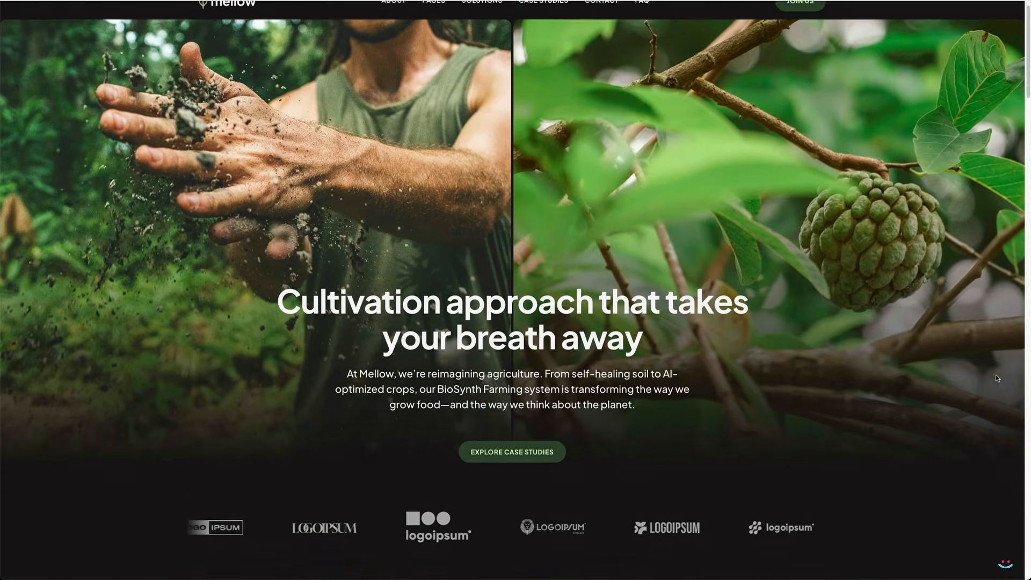
{"action": "scroll", "coordinate": [997, 378], "scroll_direction": "down", "scroll_amount": 15}
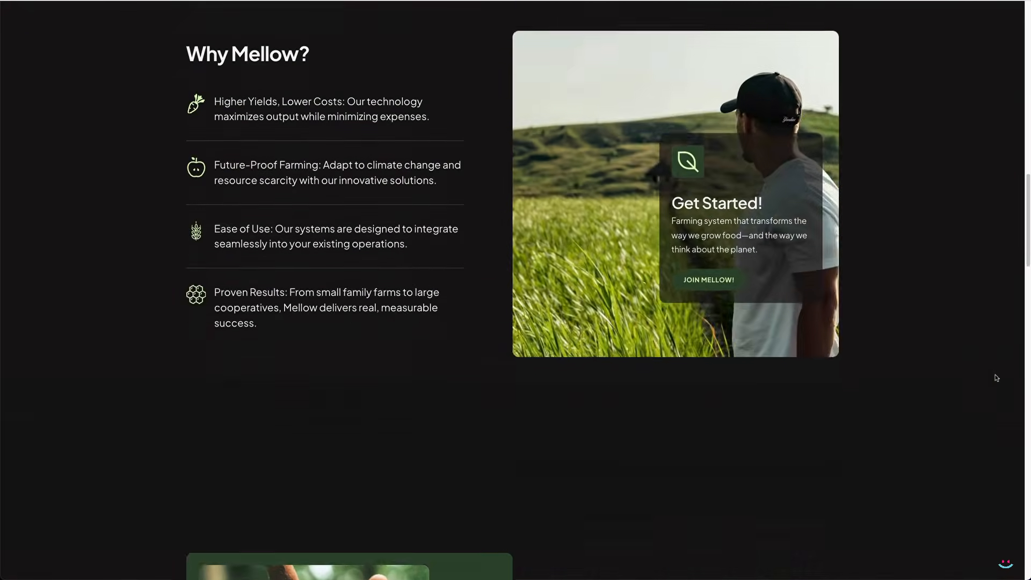
{"action": "scroll", "coordinate": [996, 378], "scroll_direction": "down", "scroll_amount": 10}
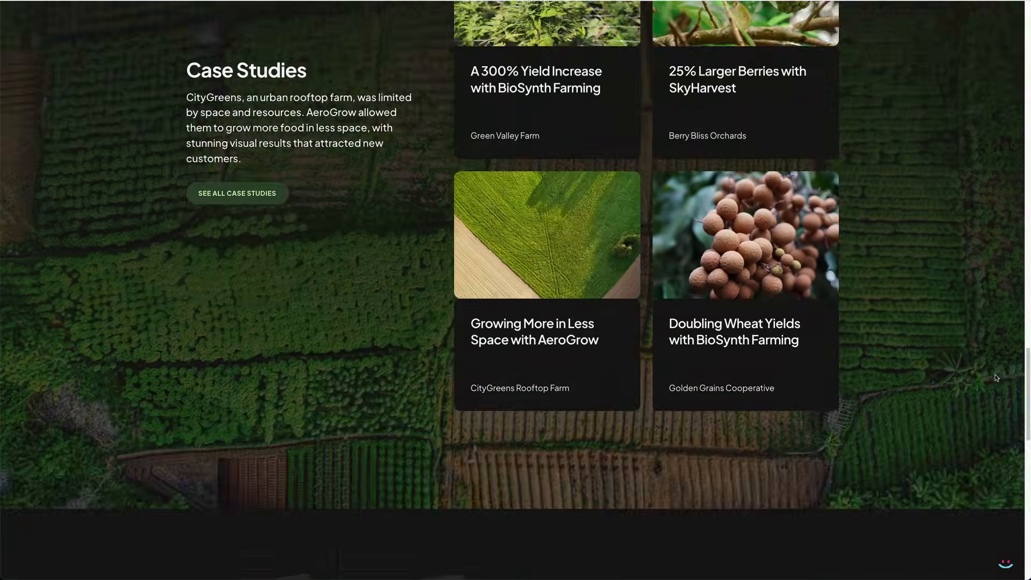
{"action": "scroll", "coordinate": [996, 378], "scroll_direction": "down", "scroll_amount": 10}
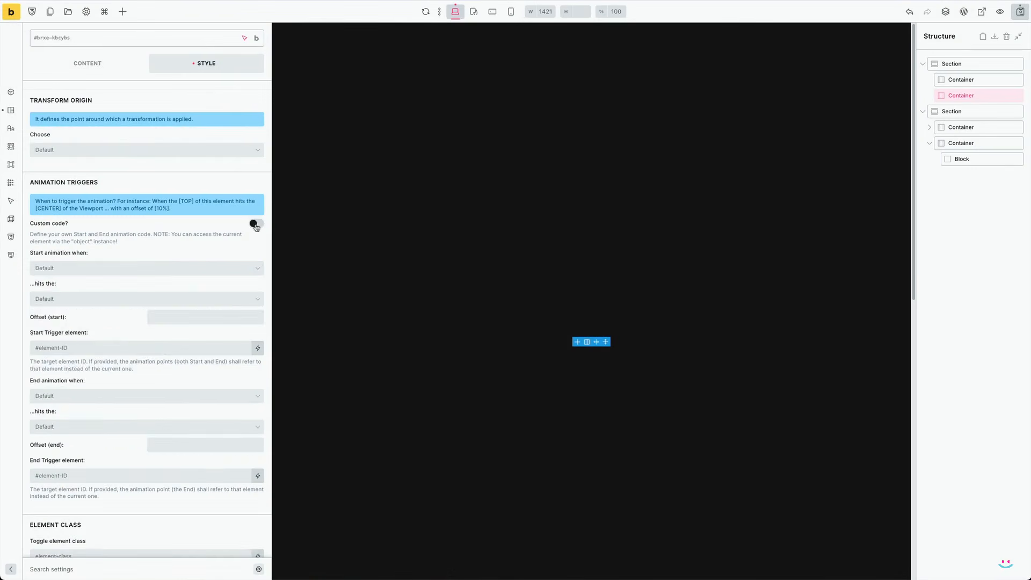
Try the custom code option for the container's animation triggers and highlight the example arrow function for the start animation
{"action": "left_click", "coordinate": [256, 224]}
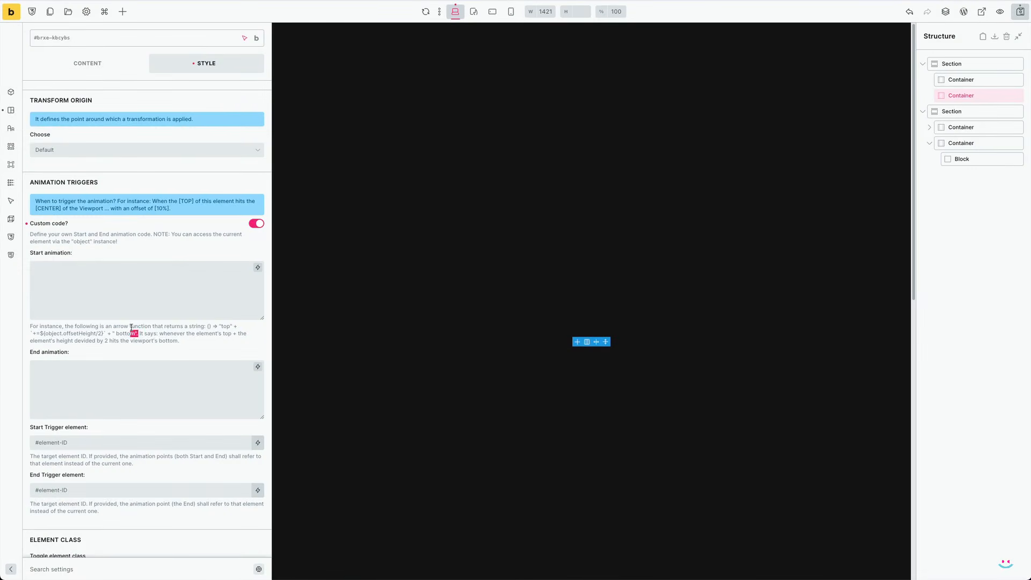
{"action": "left_click_drag", "start_coordinate": [132, 327], "coordinate": [207, 326]}
{"action": "scroll", "coordinate": [215, 241], "scroll_direction": "down", "scroll_amount": 8}
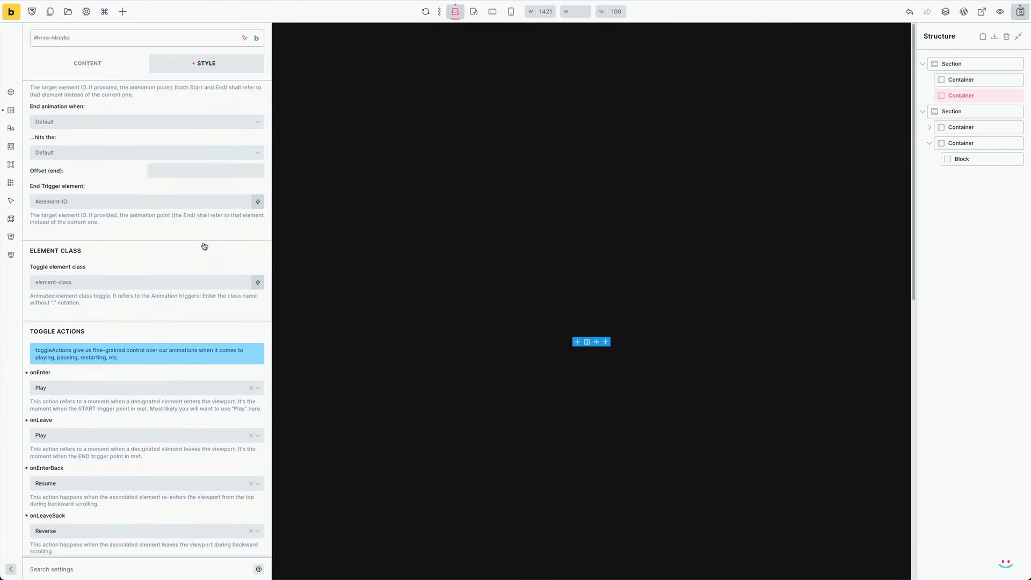
Review the container's element class toggle and the onEnter, onLeave, onEnterBack and onLeaveBack toggle actions
{"action": "left_click", "coordinate": [156, 269]}
{"action": "left_click", "coordinate": [150, 251]}
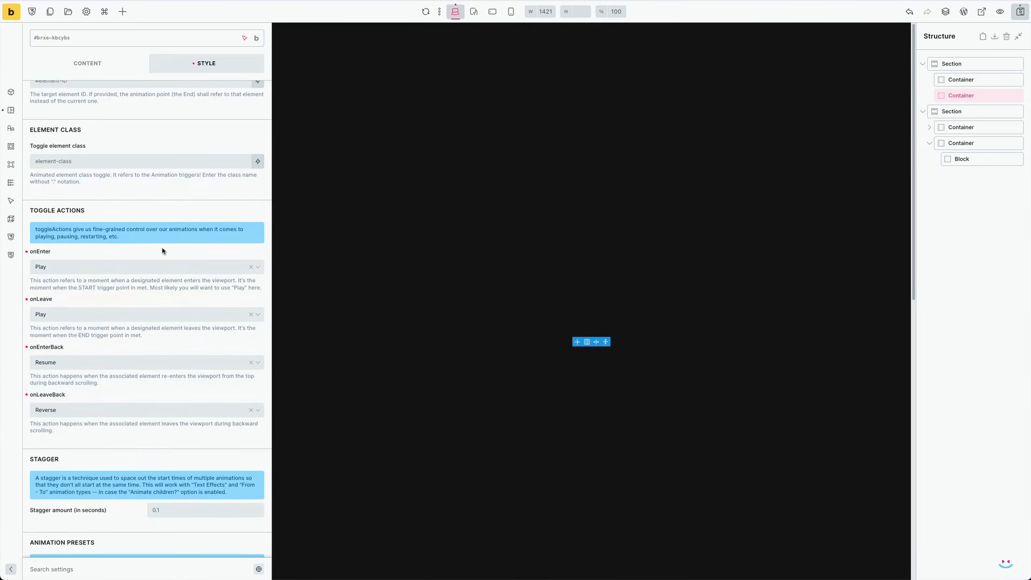
{"action": "scroll", "coordinate": [151, 264], "scroll_direction": "down", "scroll_amount": 2}
{"action": "left_click", "coordinate": [114, 300]}
{"action": "left_click", "coordinate": [116, 298]}
{"action": "scroll", "coordinate": [201, 323], "scroll_direction": "down", "scroll_amount": 1}
{"action": "scroll", "coordinate": [201, 326], "scroll_direction": "up", "scroll_amount": 15}
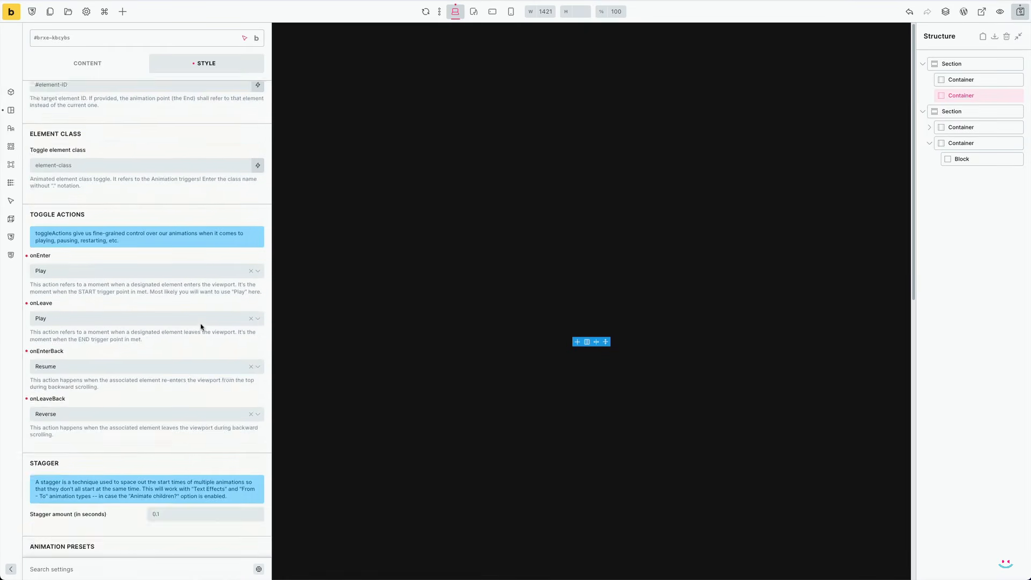
{"action": "scroll", "coordinate": [202, 326], "scroll_direction": "up", "scroll_amount": 6}
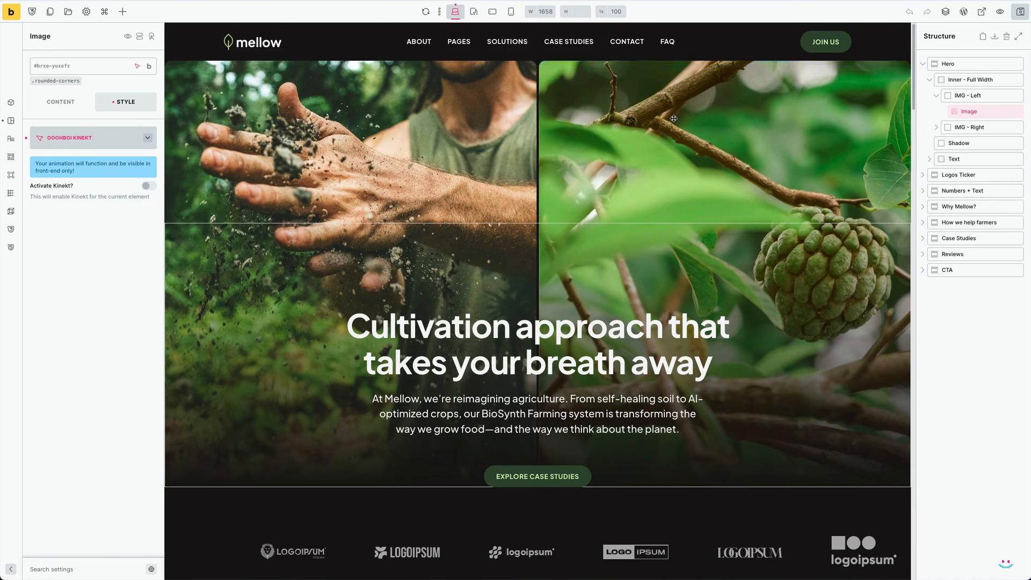
Compare the hero's left and right images and check the overflow setting in the IMG - Left container's layout
{"action": "left_click", "coordinate": [673, 118]}
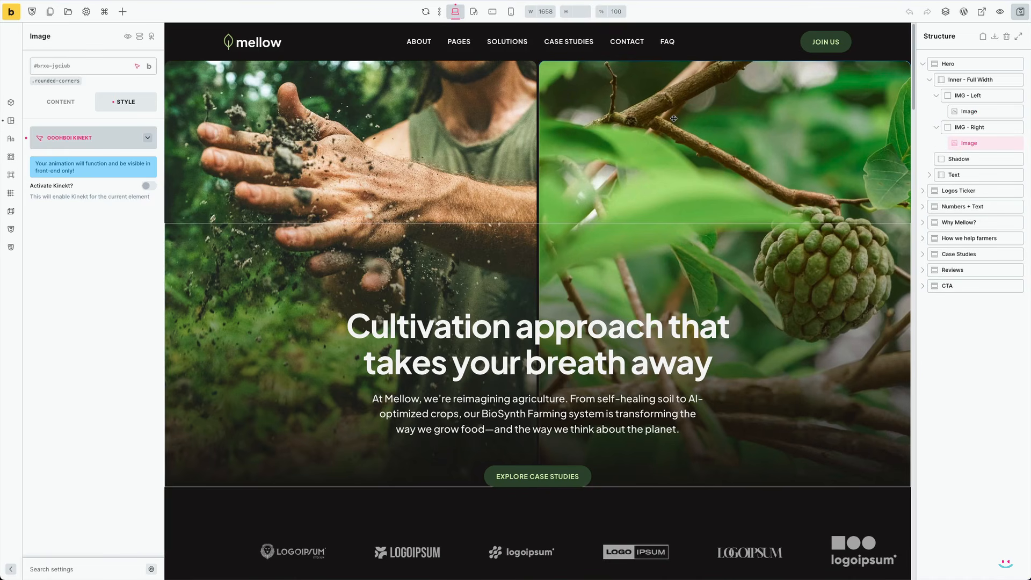
{"action": "left_click", "coordinate": [491, 112]}
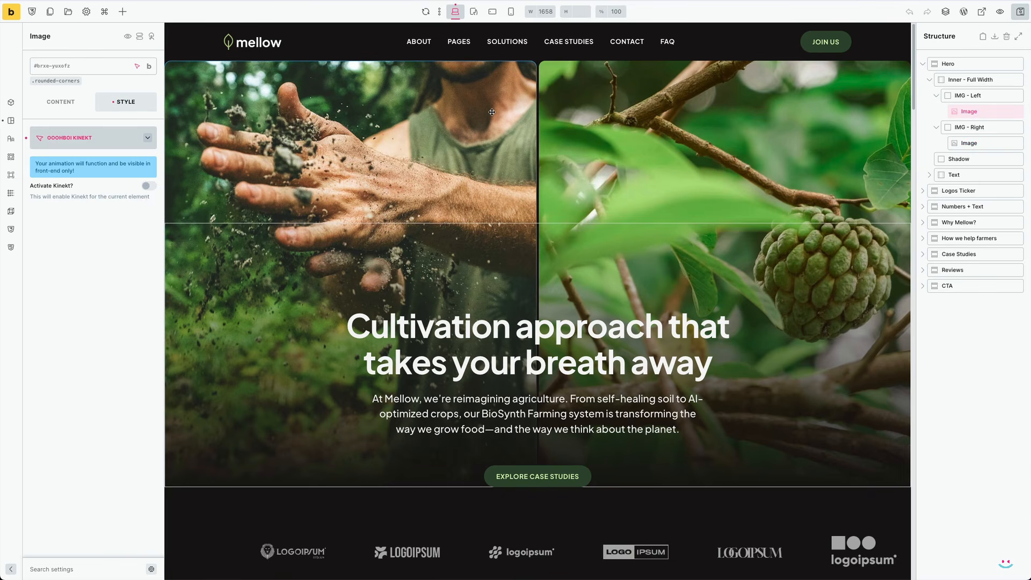
{"action": "left_click", "coordinate": [579, 121]}
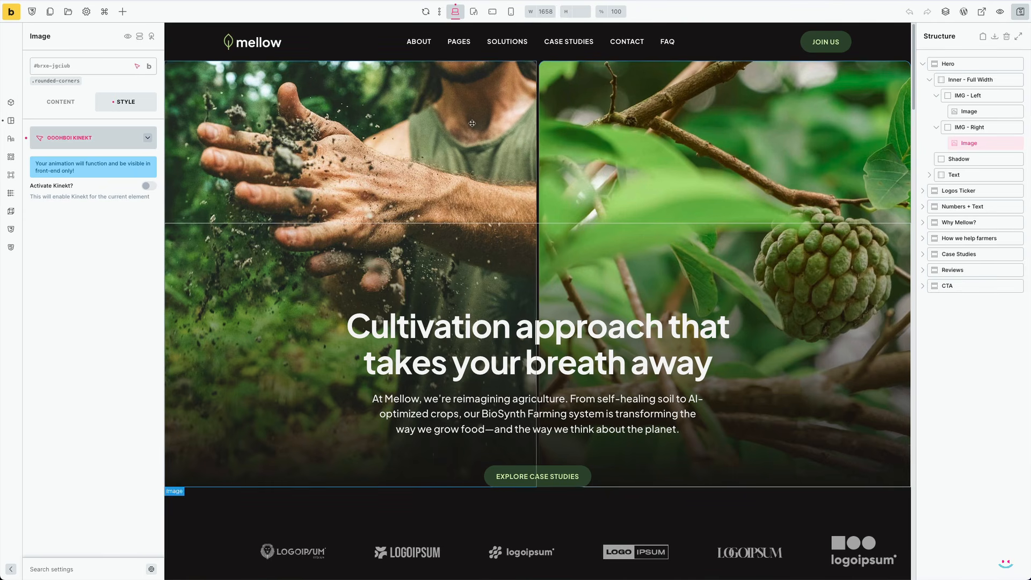
{"action": "left_click", "coordinate": [966, 95]}
{"action": "left_click", "coordinate": [90, 138]}
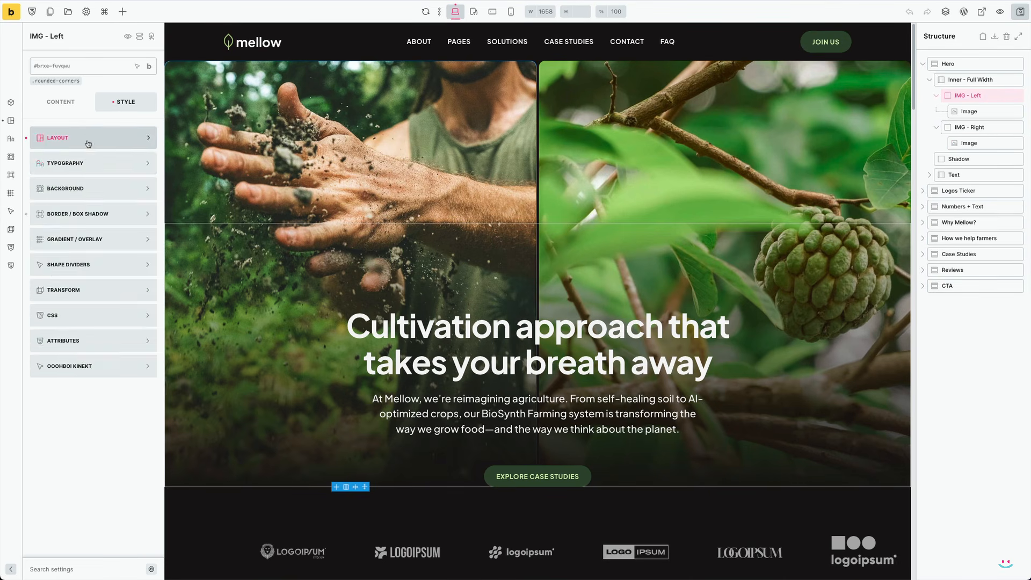
{"action": "left_click", "coordinate": [89, 138]}
{"action": "scroll", "coordinate": [98, 295], "scroll_direction": "down", "scroll_amount": 10}
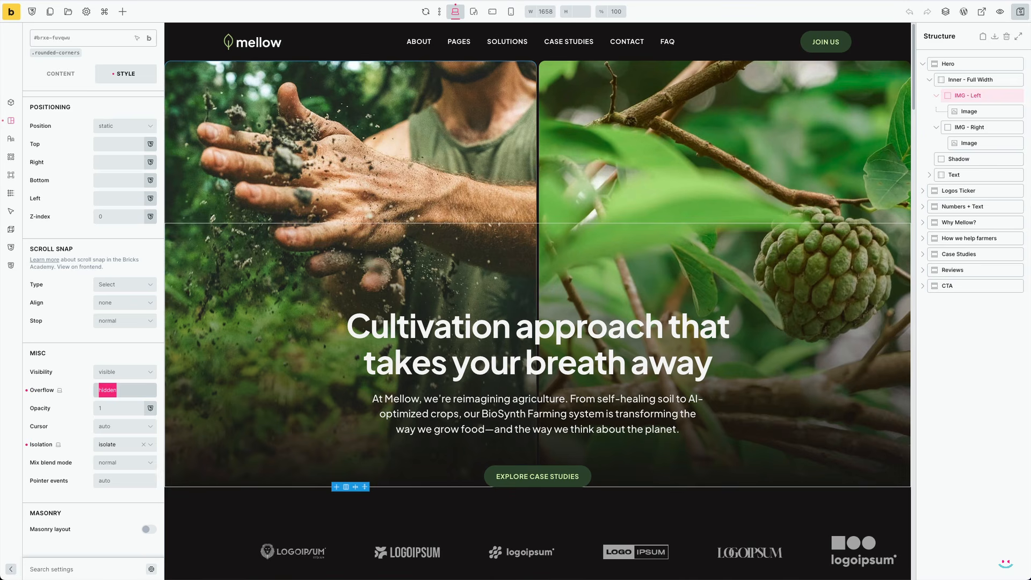
Activate Kinekt on the image inside IMG - Left and set its animation type to From - To
{"action": "left_click", "coordinate": [969, 112]}
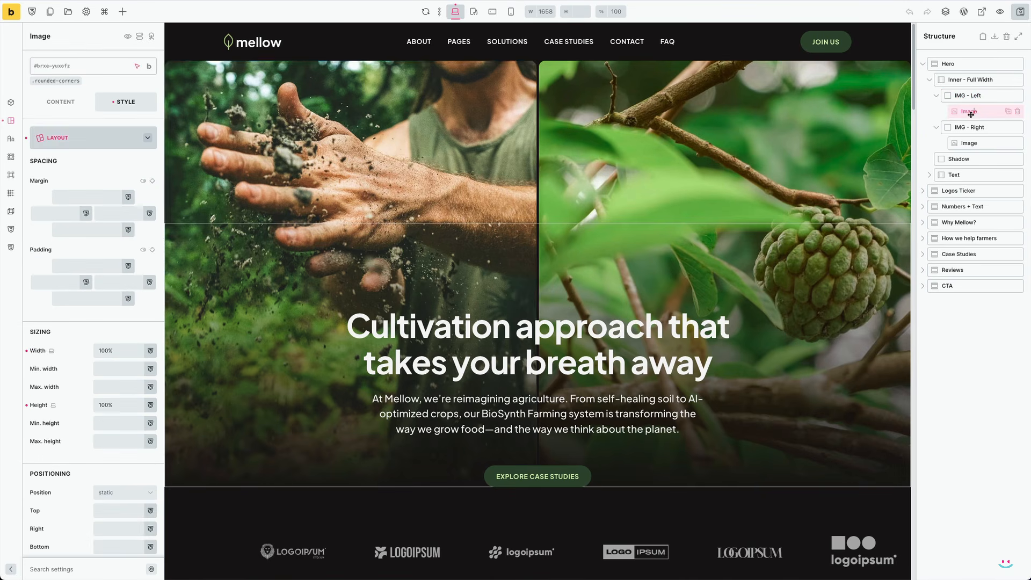
{"action": "left_click", "coordinate": [110, 144]}
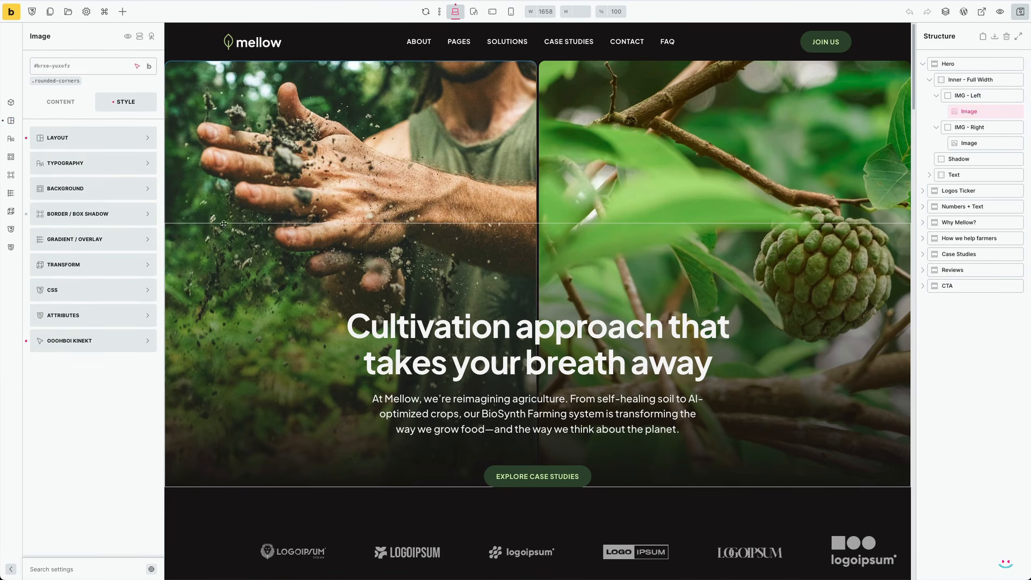
{"action": "left_click", "coordinate": [114, 340]}
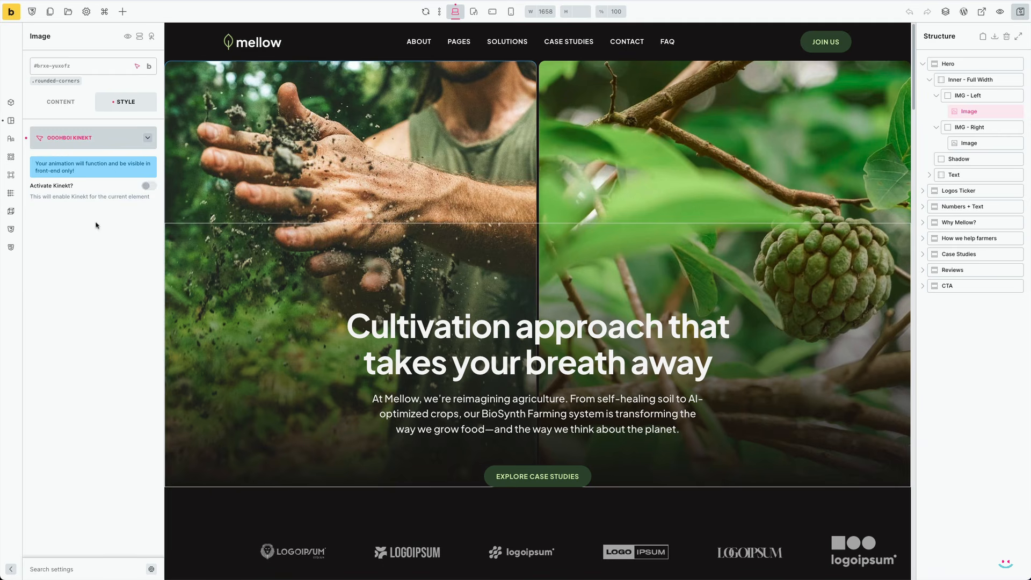
{"action": "left_click", "coordinate": [150, 186]}
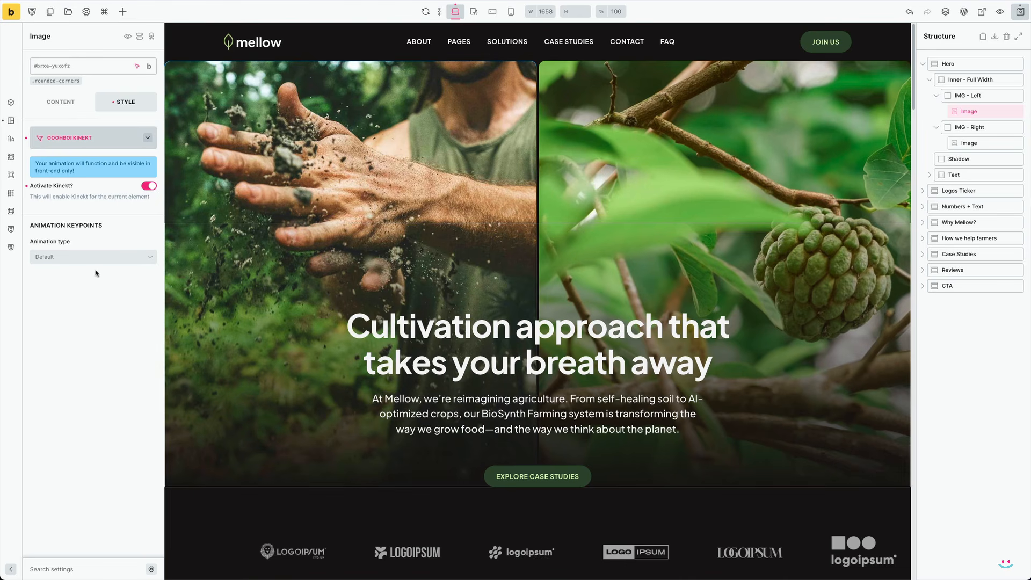
{"action": "left_click", "coordinate": [87, 261]}
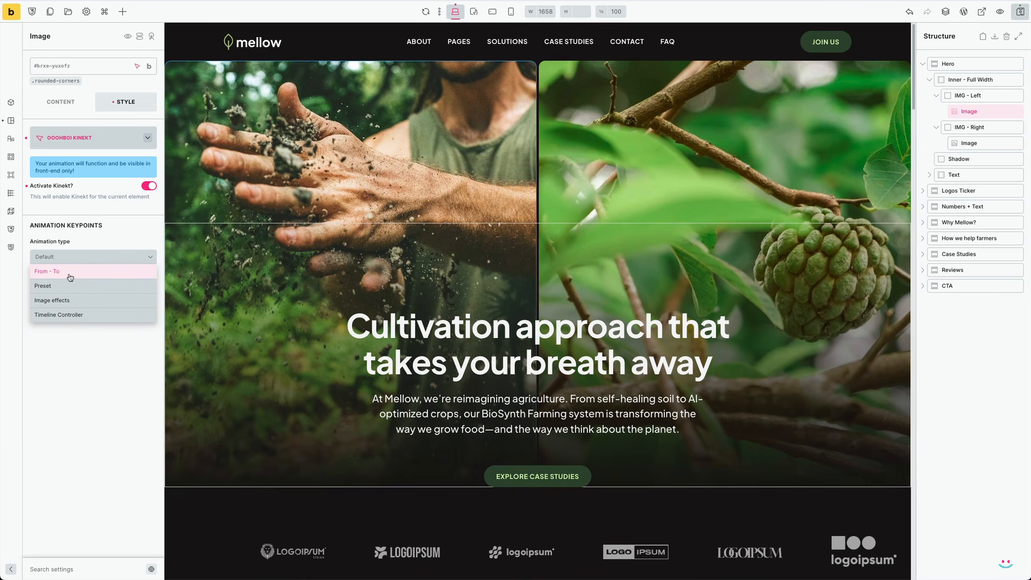
{"action": "left_click", "coordinate": [69, 272]}
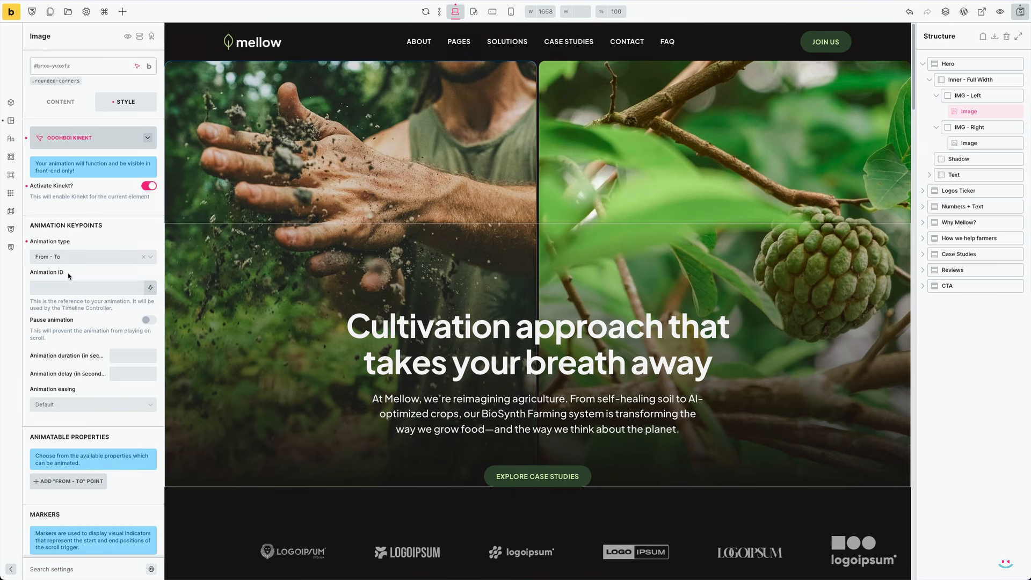
{"action": "scroll", "coordinate": [97, 323], "scroll_direction": "down", "scroll_amount": 1}
{"action": "scroll", "coordinate": [96, 323], "scroll_direction": "down", "scroll_amount": 2}
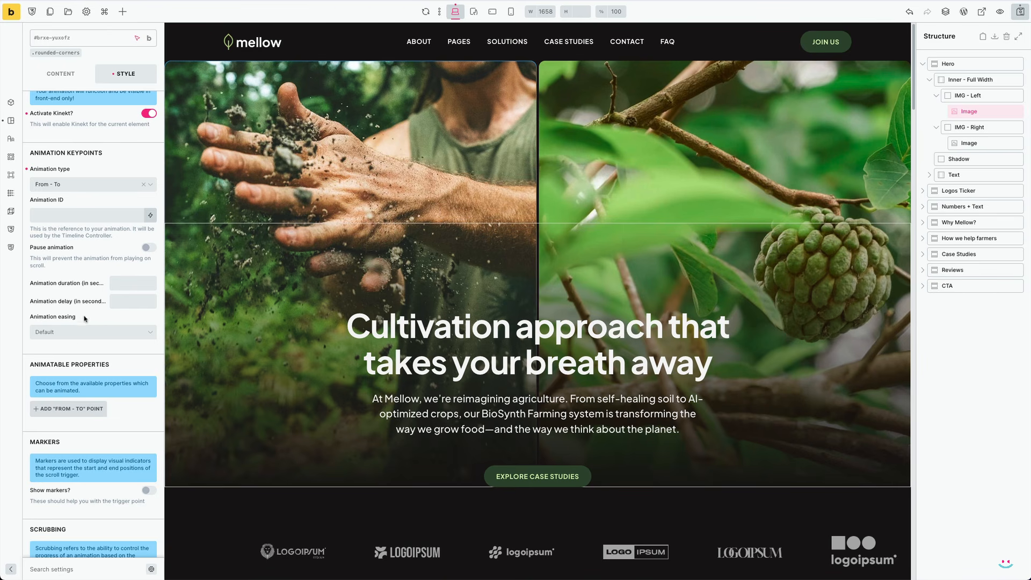
{"action": "left_click", "coordinate": [94, 186]}
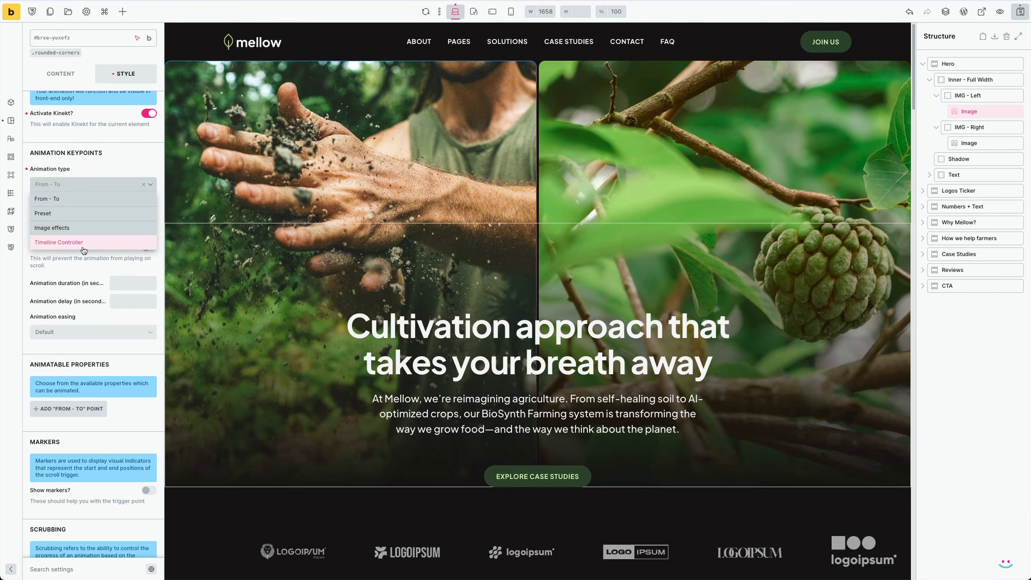
{"action": "left_click", "coordinate": [89, 191]}
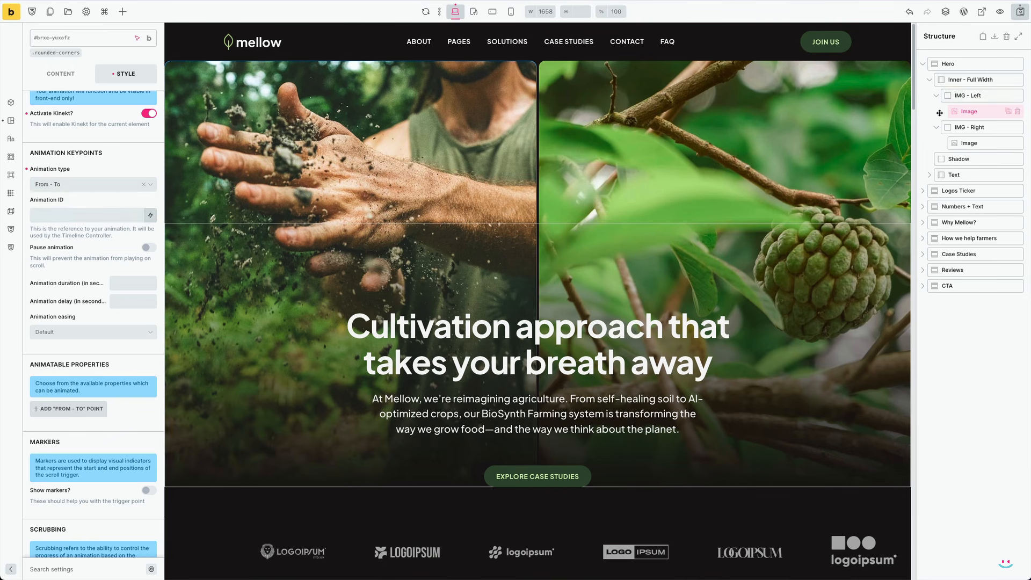
Set the left image's animation duration to 1.2 seconds and its easing to Expo InOut
{"action": "scroll", "coordinate": [651, 234], "scroll_direction": "down", "scroll_amount": 1}
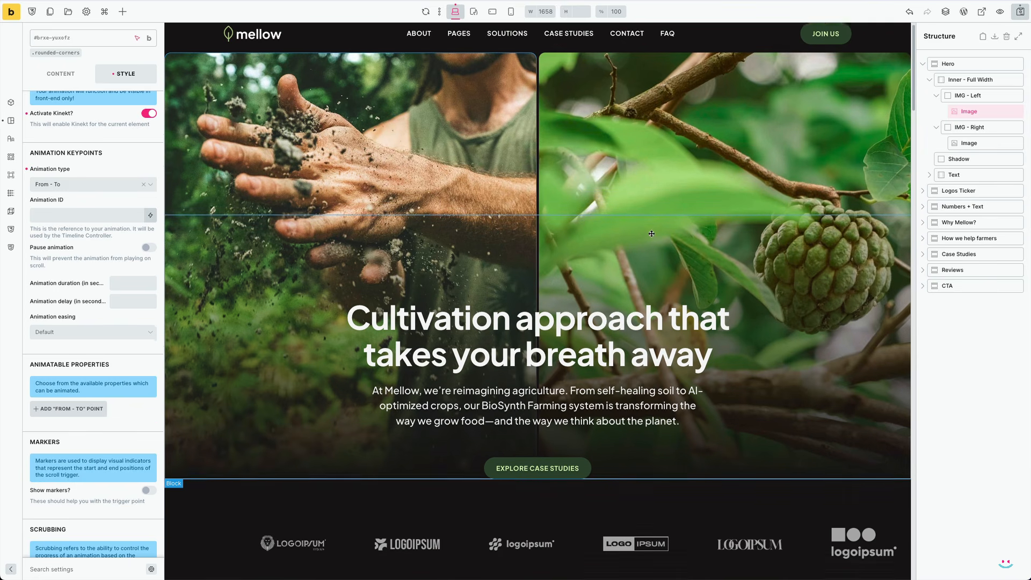
{"action": "scroll", "coordinate": [651, 234], "scroll_direction": "up", "scroll_amount": 1}
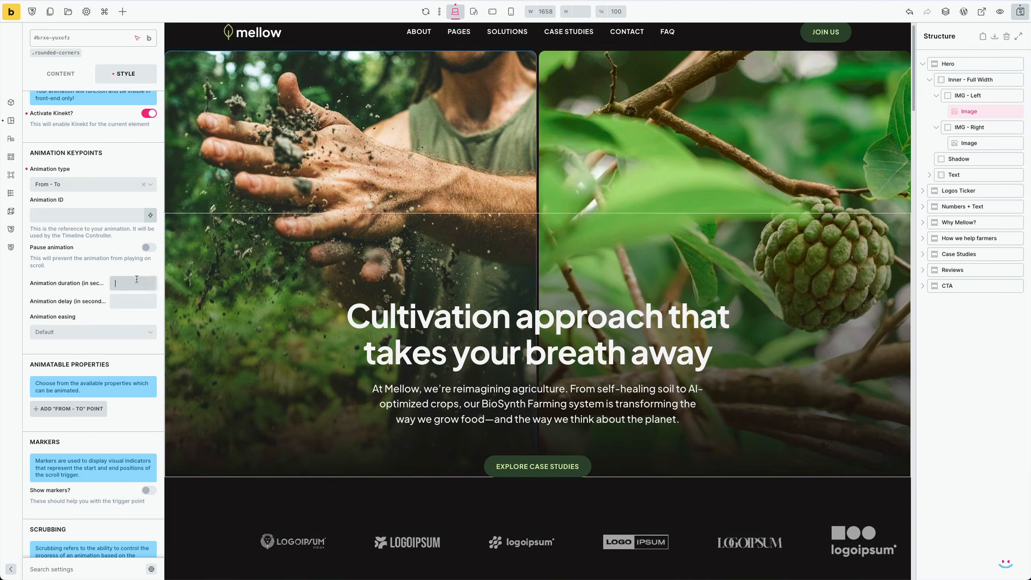
{"action": "type", "text": ".2"}
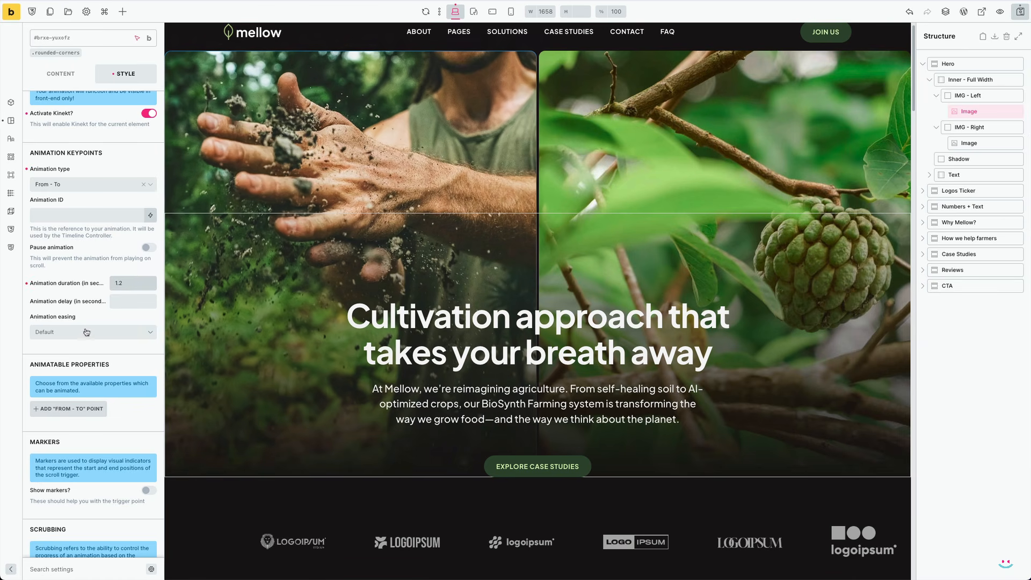
{"action": "left_click", "coordinate": [85, 335]}
{"action": "scroll", "coordinate": [89, 403], "scroll_direction": "down", "scroll_amount": 1}
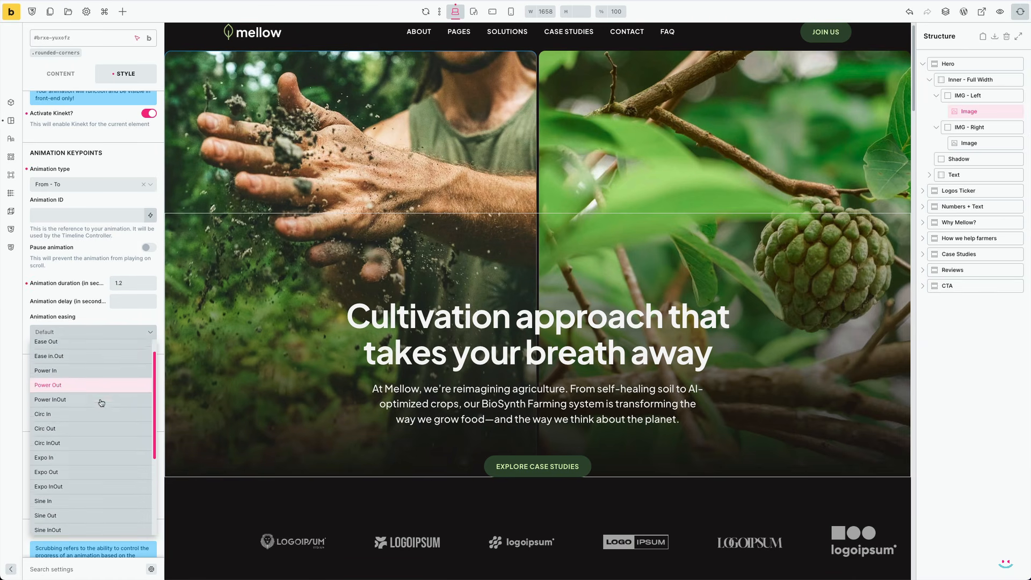
{"action": "left_click", "coordinate": [87, 483]}
Add a From - To point to the left image that animates X position from 100% to 0
{"action": "scroll", "coordinate": [97, 409], "scroll_direction": "down", "scroll_amount": 2}
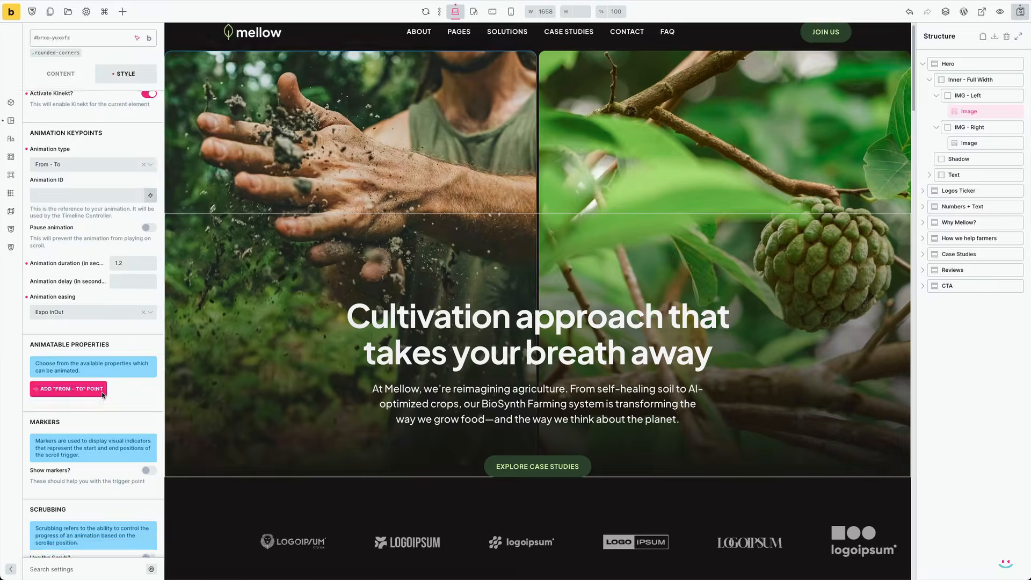
{"action": "left_click", "coordinate": [62, 279]}
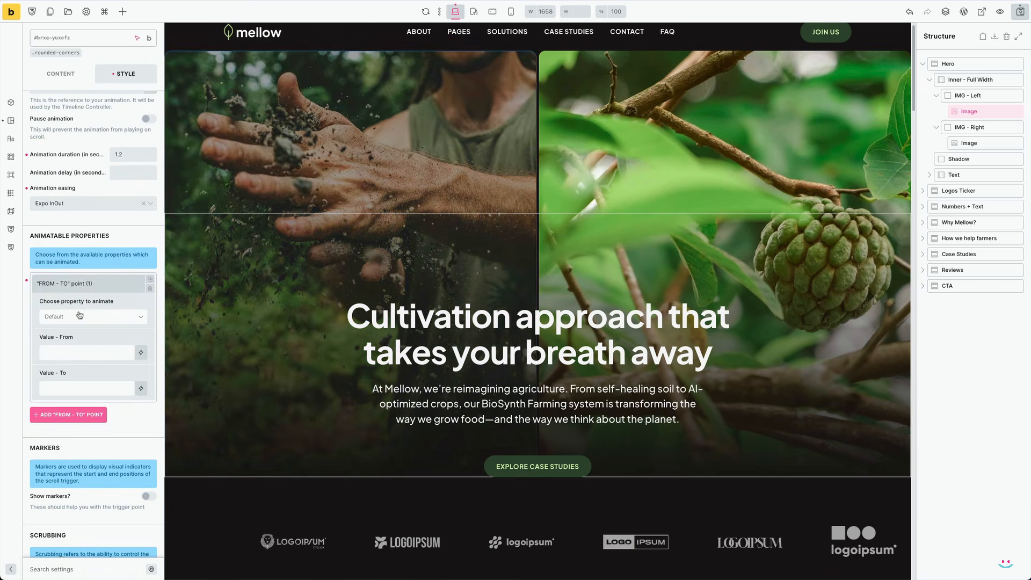
{"action": "left_click", "coordinate": [78, 317]}
{"action": "left_click", "coordinate": [73, 345]}
{"action": "scroll", "coordinate": [95, 344], "scroll_direction": "down", "scroll_amount": 2}
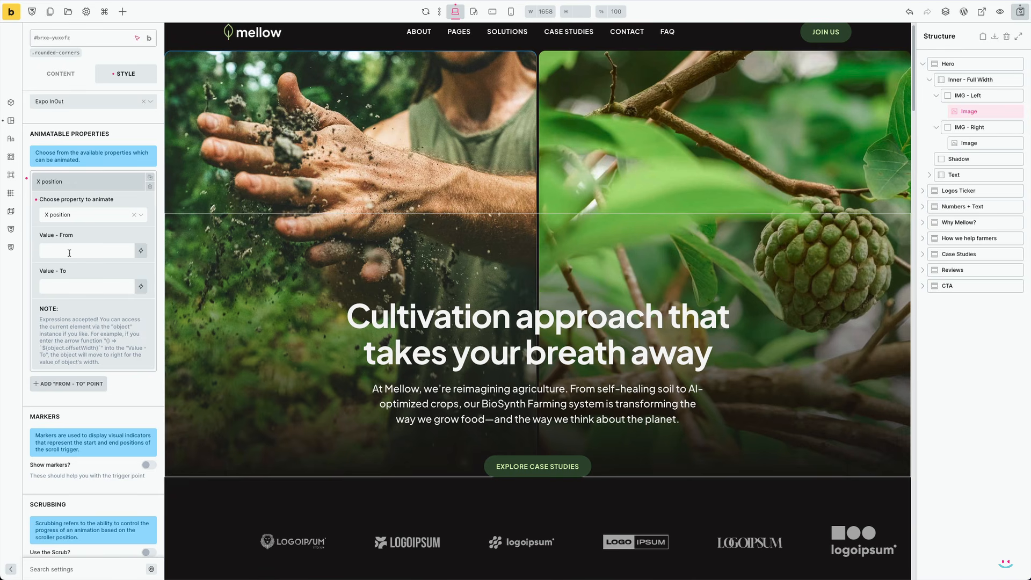
{"action": "left_click", "coordinate": [46, 250]}
{"action": "type", "text": "100%"}
{"action": "type", "text": "0"}
Set the left image's start trigger to the top of the element and choose the position it must hit
{"action": "scroll", "coordinate": [75, 311], "scroll_direction": "down", "scroll_amount": 1}
{"action": "scroll", "coordinate": [117, 286], "scroll_direction": "down", "scroll_amount": 4}
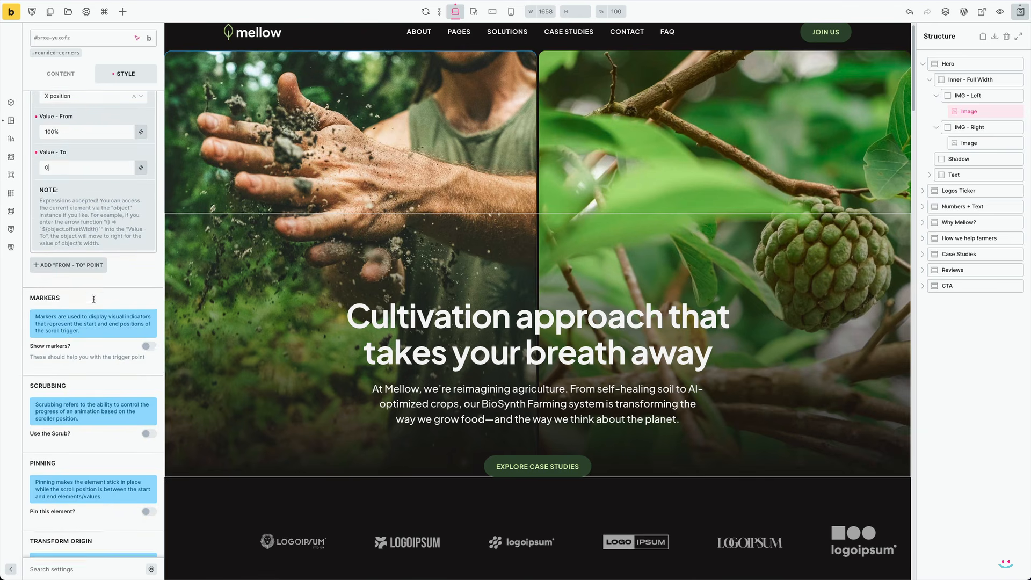
{"action": "scroll", "coordinate": [111, 291], "scroll_direction": "down", "scroll_amount": 15}
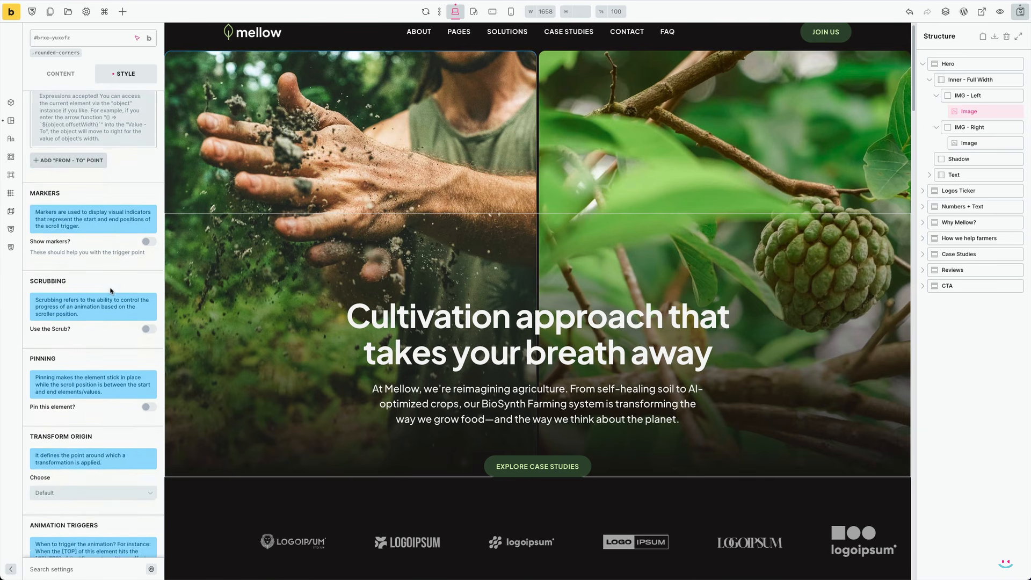
{"action": "scroll", "coordinate": [111, 291], "scroll_direction": "down", "scroll_amount": 4}
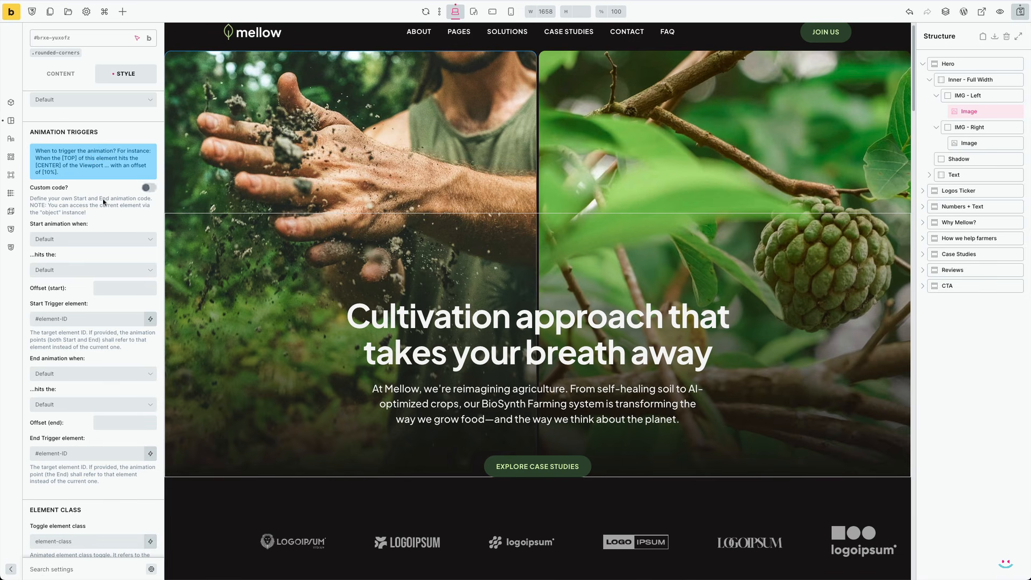
{"action": "left_click", "coordinate": [67, 241]}
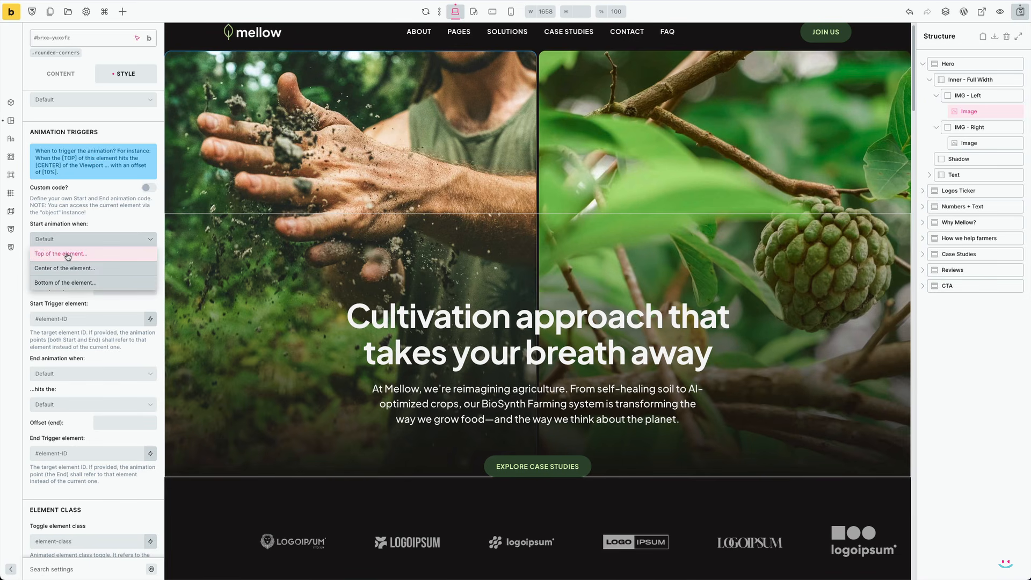
{"action": "left_click", "coordinate": [67, 255]}
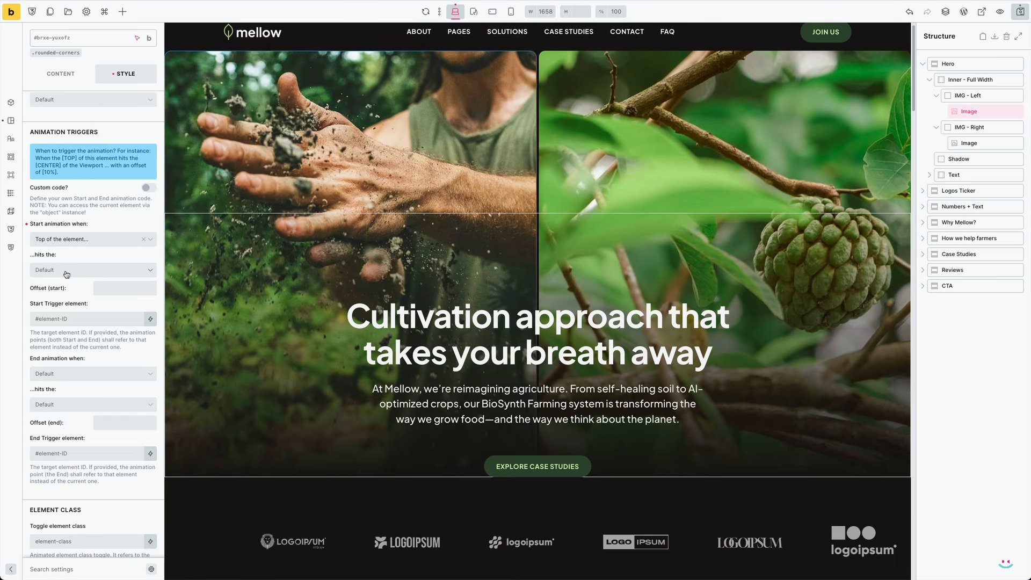
{"action": "left_click", "coordinate": [66, 271]}
{"action": "left_click", "coordinate": [64, 315]}
Activate Kinekt on the image inside IMG - Right and set its animation type to From - To
{"action": "left_click", "coordinate": [682, 127]}
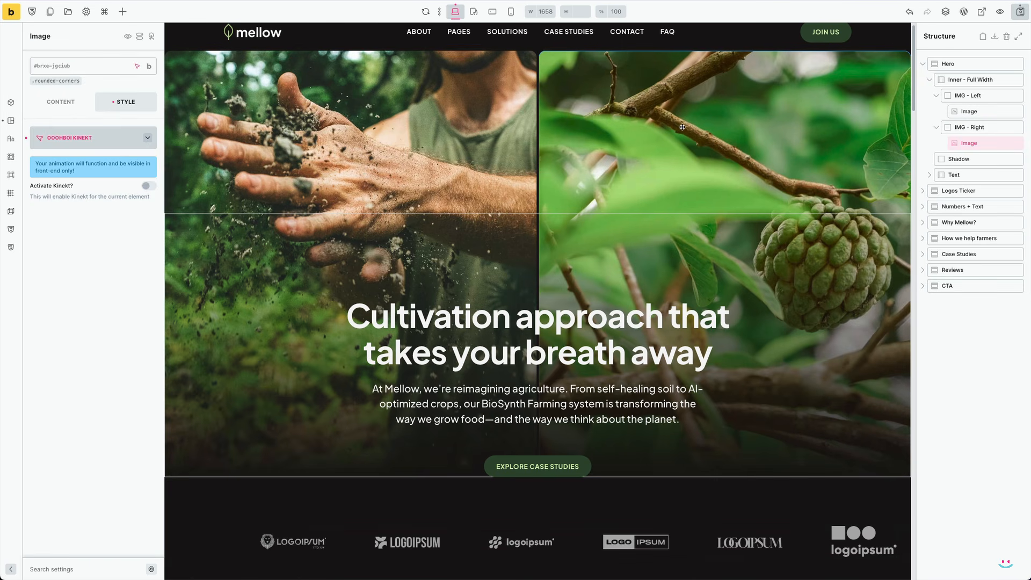
{"action": "left_click", "coordinate": [147, 186]}
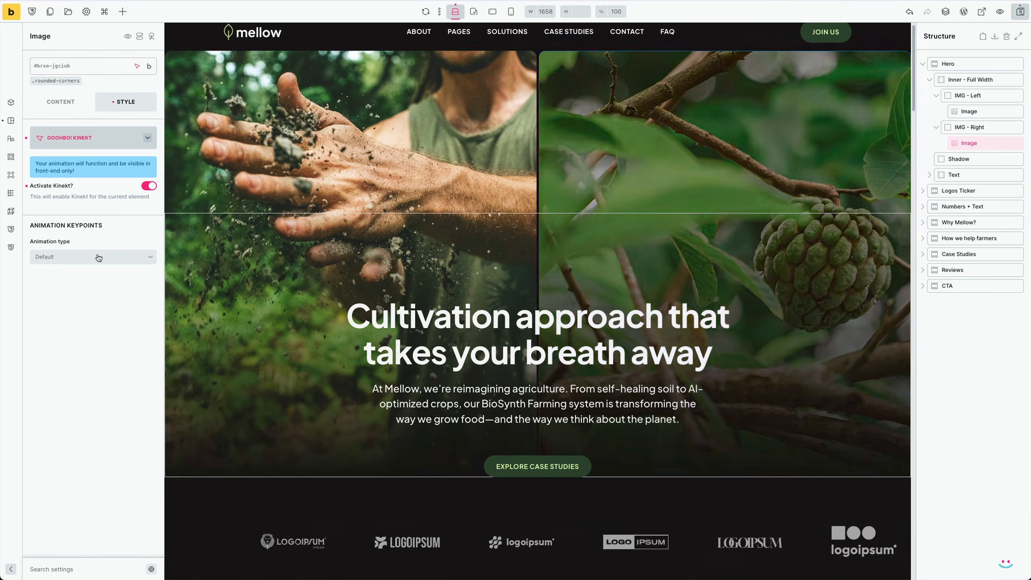
{"action": "left_click", "coordinate": [99, 258]}
{"action": "left_click", "coordinate": [92, 271]}
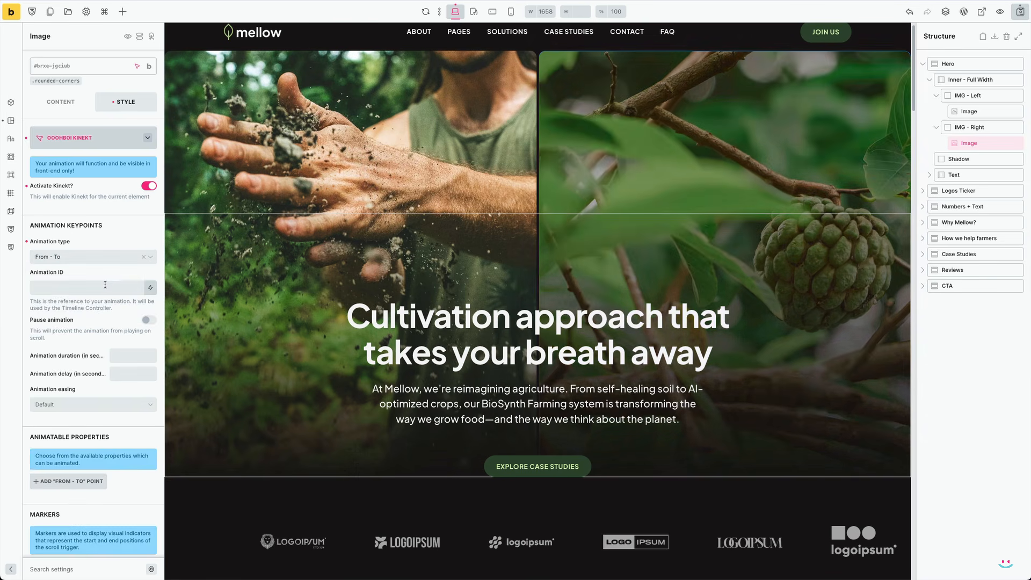
Set the right image's animation duration to 1.2 seconds and its easing to Expo InOut
{"action": "left_click", "coordinate": [129, 358]}
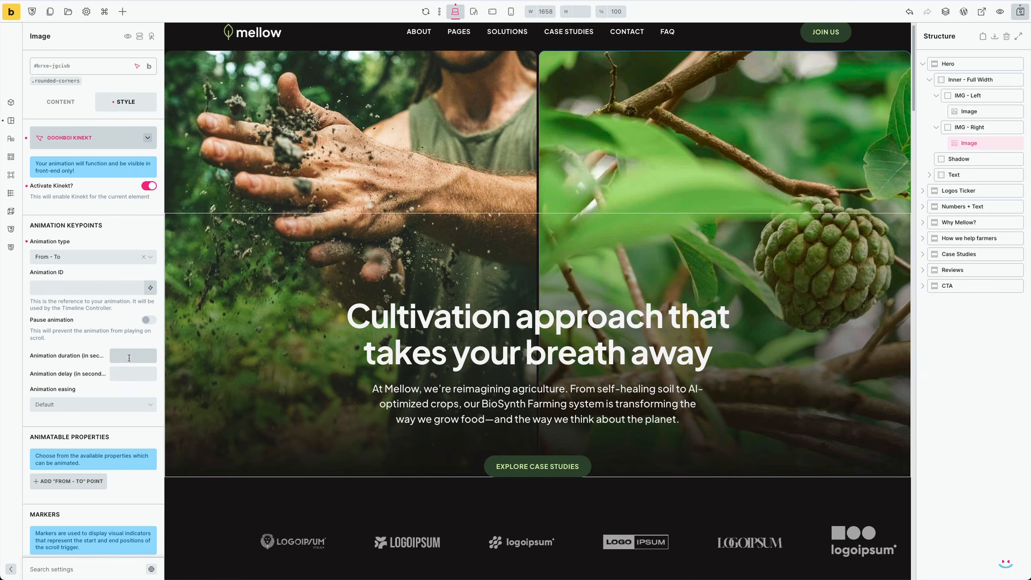
{"action": "type", "text": "1.2"}
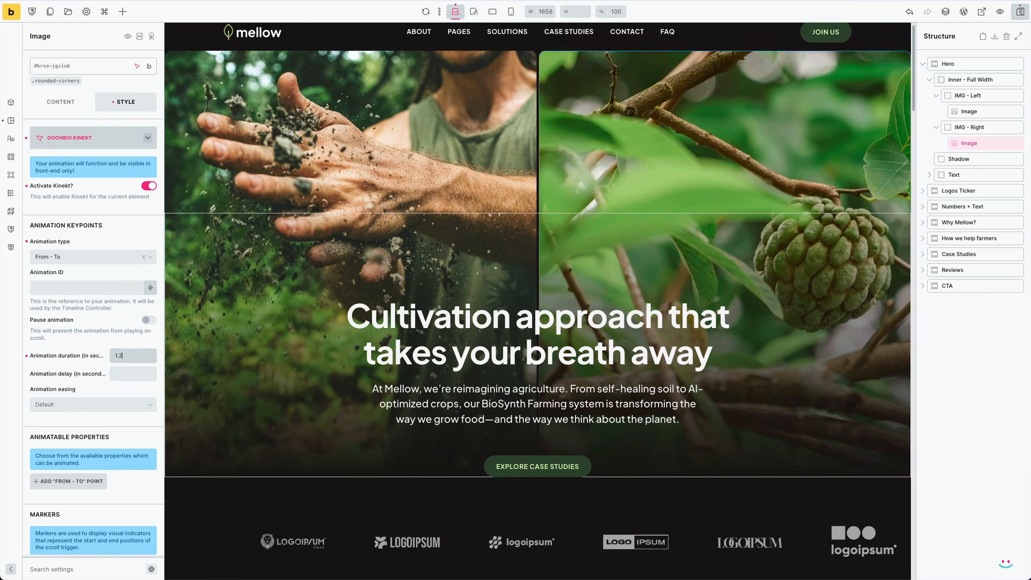
{"action": "left_click", "coordinate": [86, 405]}
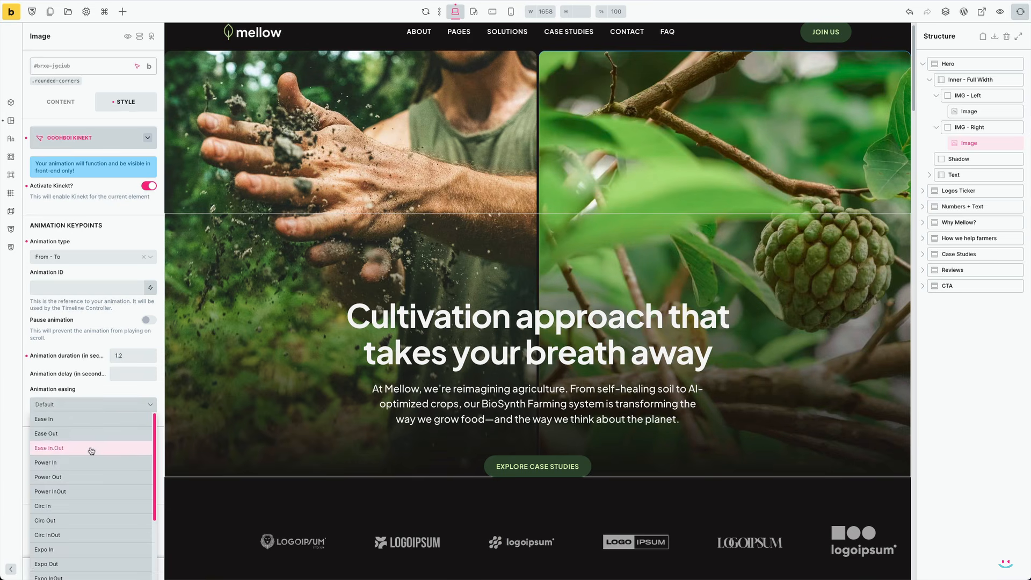
{"action": "scroll", "coordinate": [90, 500], "scroll_direction": "down", "scroll_amount": 2}
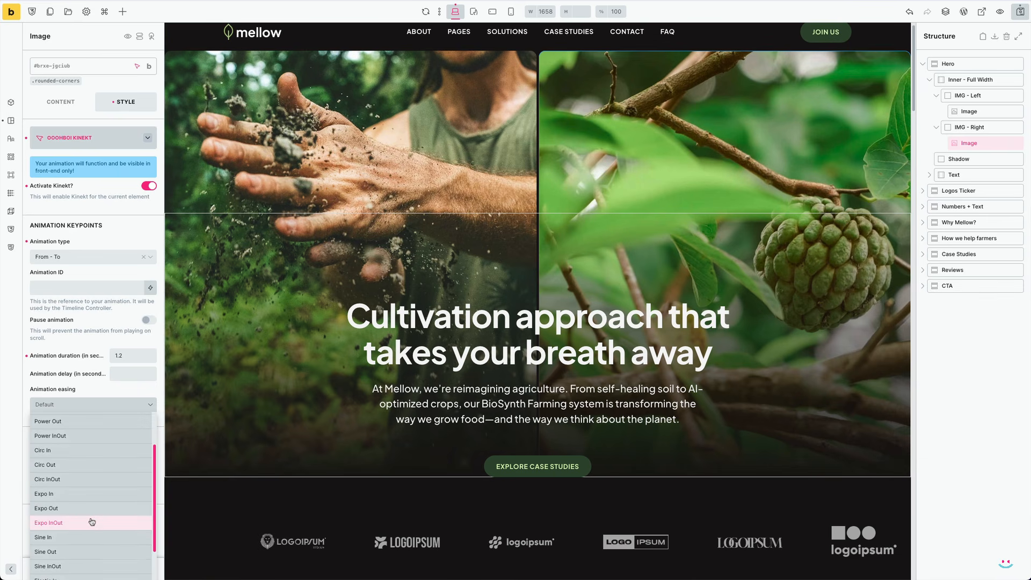
{"action": "left_click", "coordinate": [92, 522]}
Add a From - To point to the right image that animates X position, starting from 100%
{"action": "scroll", "coordinate": [93, 268], "scroll_direction": "down", "scroll_amount": 4}
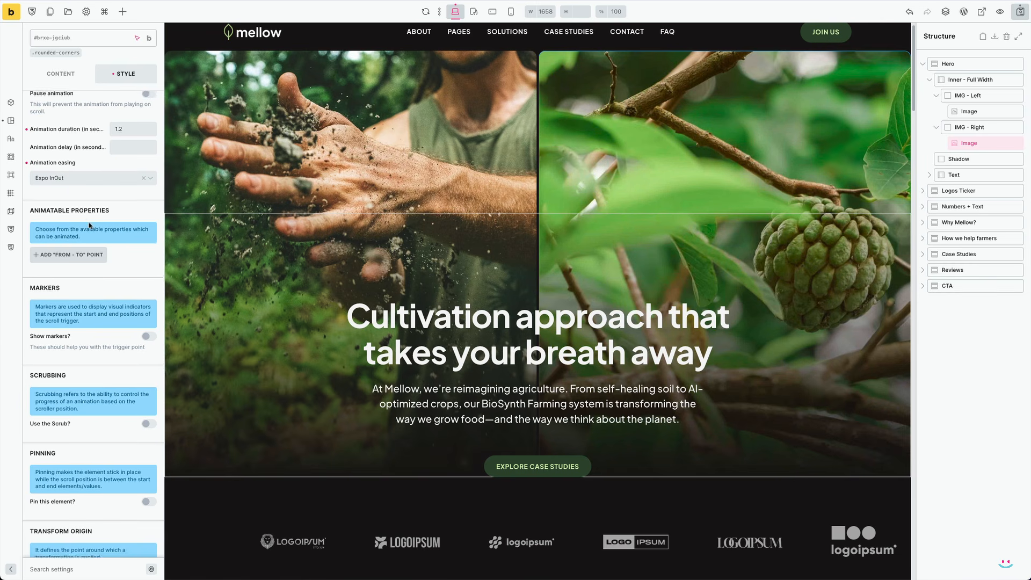
{"action": "scroll", "coordinate": [90, 227], "scroll_direction": "down", "scroll_amount": 3}
{"action": "left_click", "coordinate": [86, 115]}
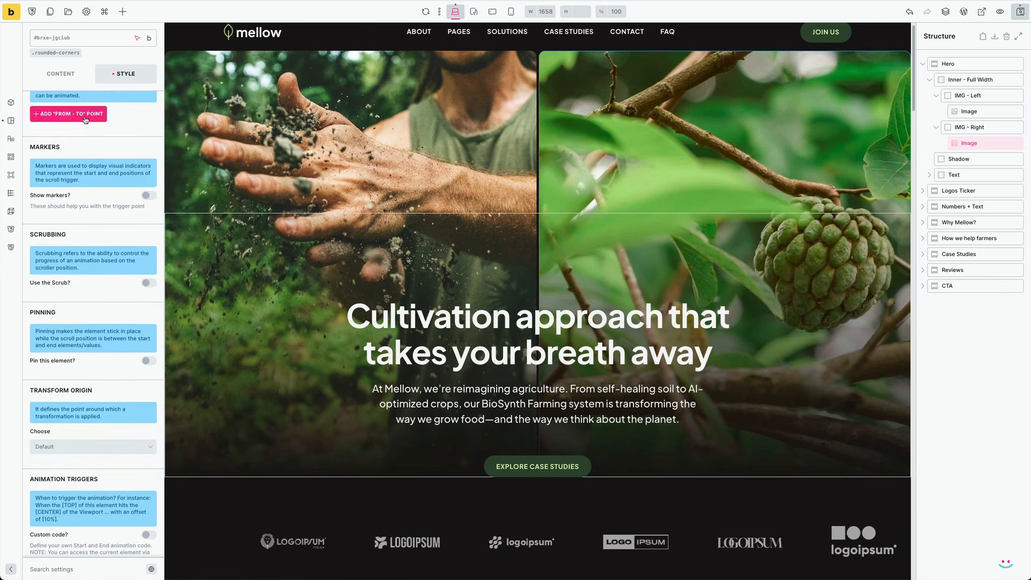
{"action": "left_click", "coordinate": [86, 150]}
{"action": "left_click", "coordinate": [81, 179]}
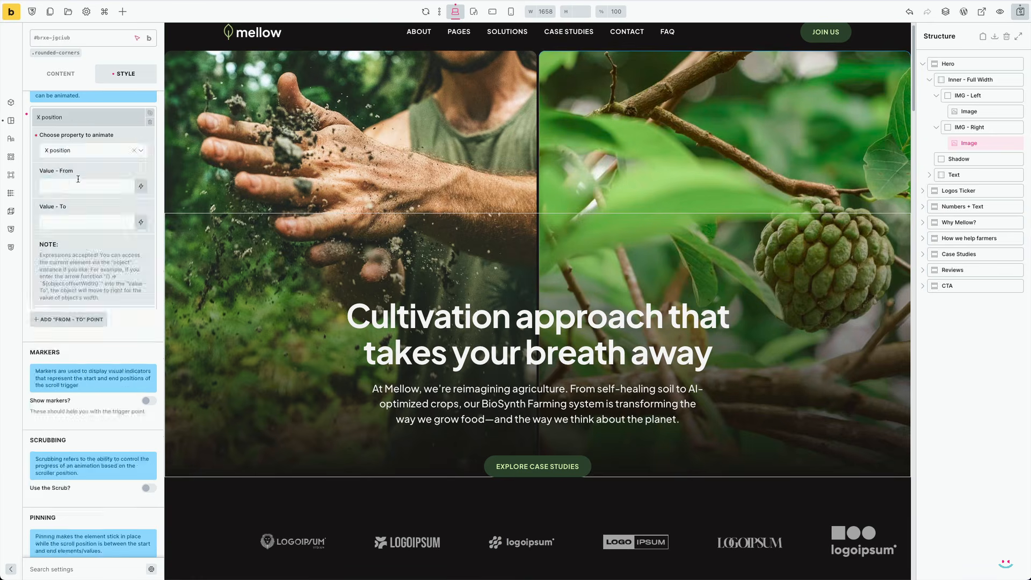
{"action": "scroll", "coordinate": [116, 194], "scroll_direction": "up", "scroll_amount": 2}
{"action": "scroll", "coordinate": [116, 194], "scroll_direction": "up", "scroll_amount": 1}
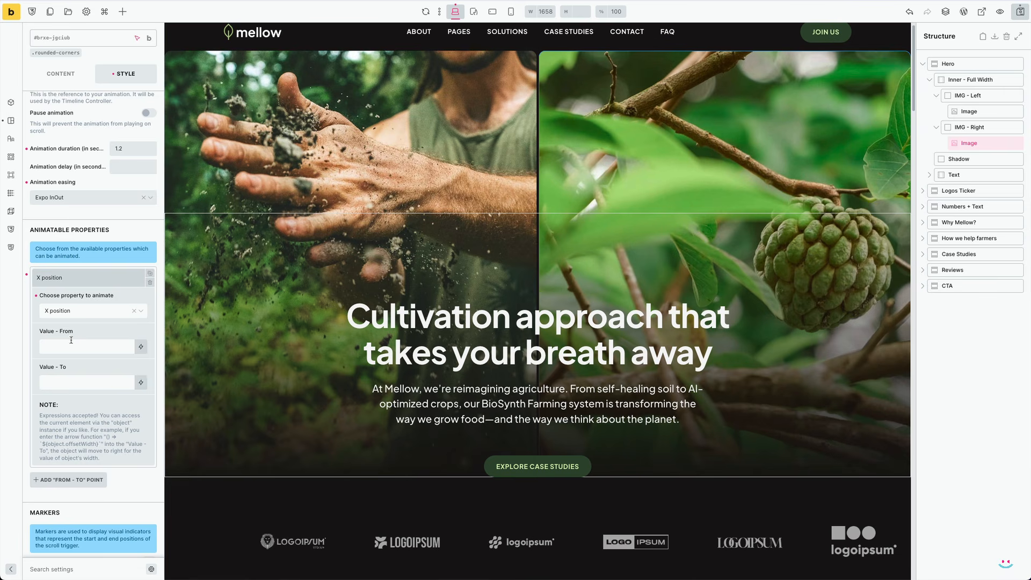
{"action": "type", "text": "100%"}
Set the right image's animation to start when the top of the element hits the bottom of the viewport, and save the page
{"action": "scroll", "coordinate": [99, 280], "scroll_direction": "down", "scroll_amount": 3}
{"action": "scroll", "coordinate": [99, 280], "scroll_direction": "down", "scroll_amount": 6}
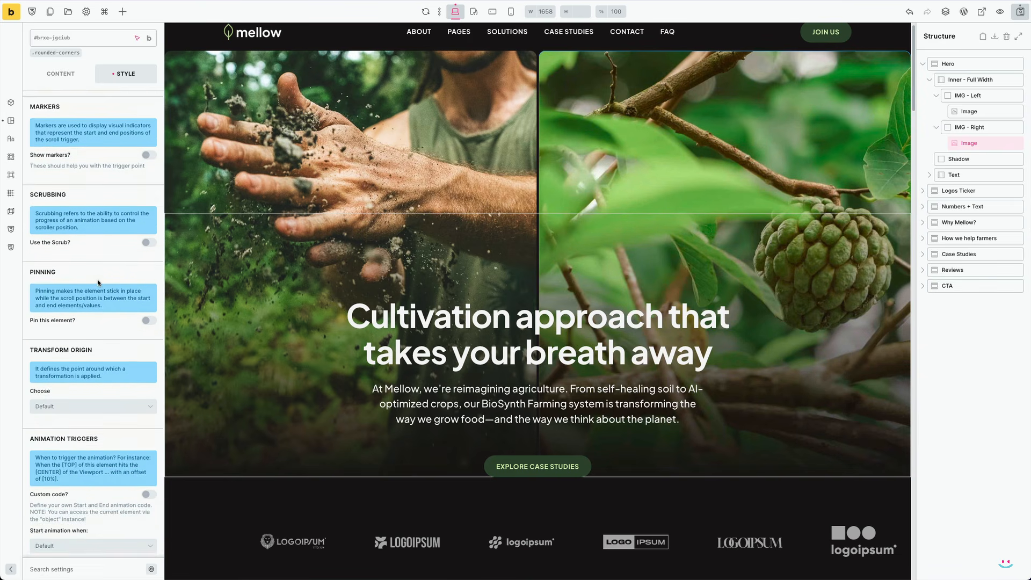
{"action": "scroll", "coordinate": [98, 280], "scroll_direction": "down", "scroll_amount": 1}
{"action": "scroll", "coordinate": [98, 283], "scroll_direction": "up", "scroll_amount": 3}
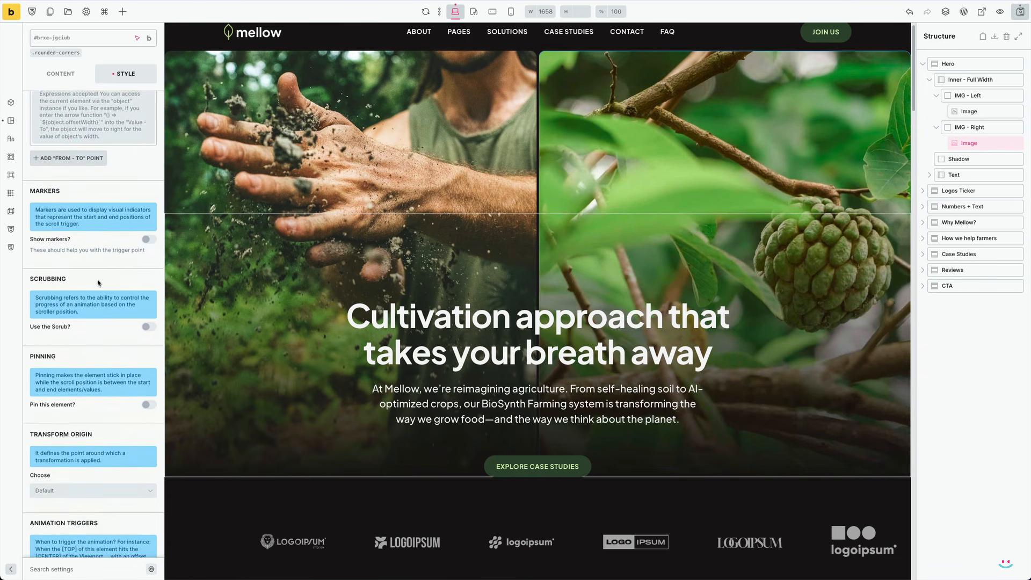
{"action": "scroll", "coordinate": [98, 283], "scroll_direction": "down", "scroll_amount": 5}
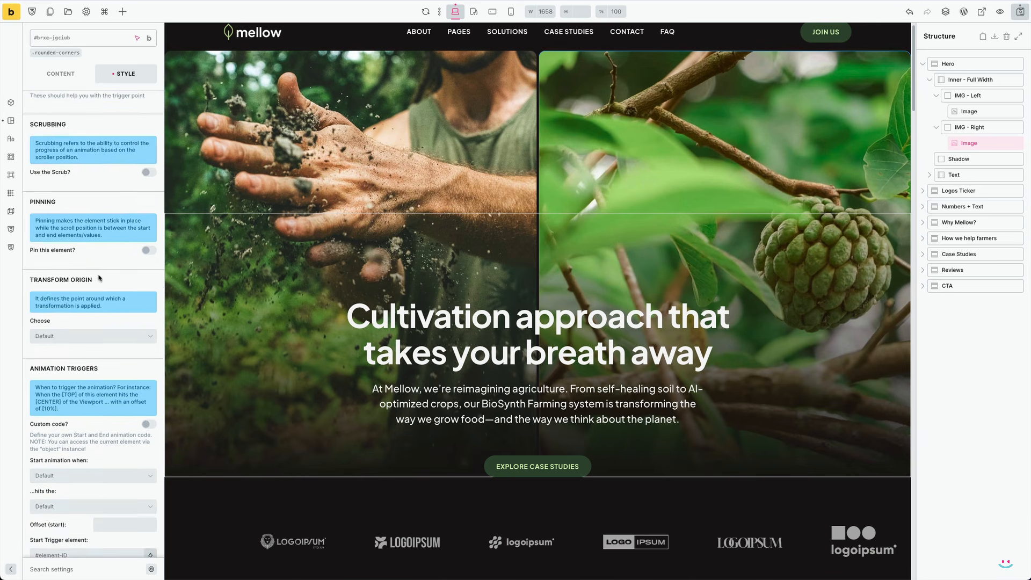
{"action": "left_click", "coordinate": [74, 390]}
{"action": "left_click", "coordinate": [59, 403]}
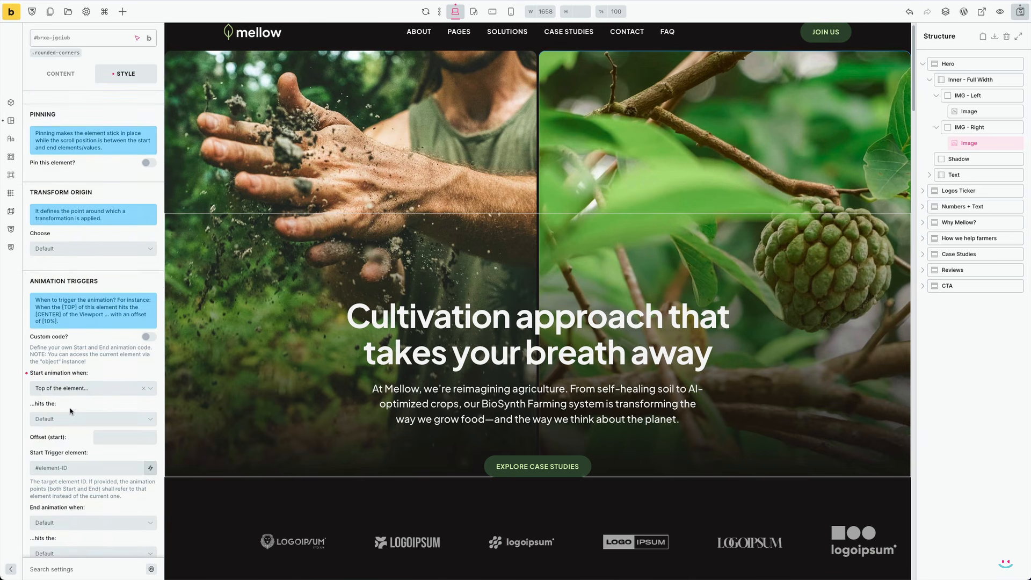
{"action": "left_click", "coordinate": [69, 419]}
{"action": "left_click", "coordinate": [68, 462]}
{"action": "left_click", "coordinate": [1021, 15]}
{"action": "left_click", "coordinate": [11, 11]}
Activate Kinekt on the hero's Shadow element and set its animation type to From - To
{"action": "left_click", "coordinate": [967, 160]}
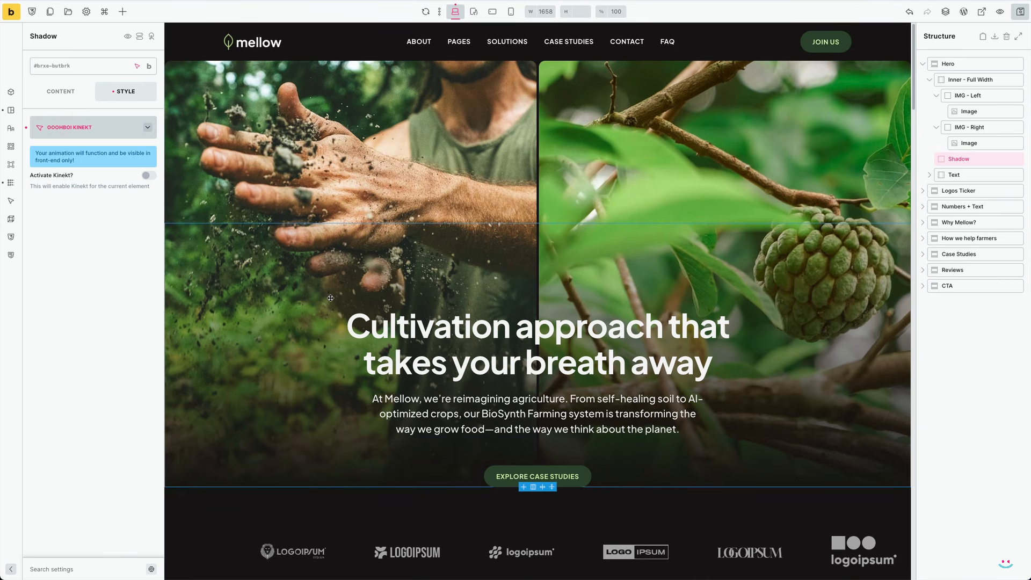
{"action": "left_click", "coordinate": [148, 177]}
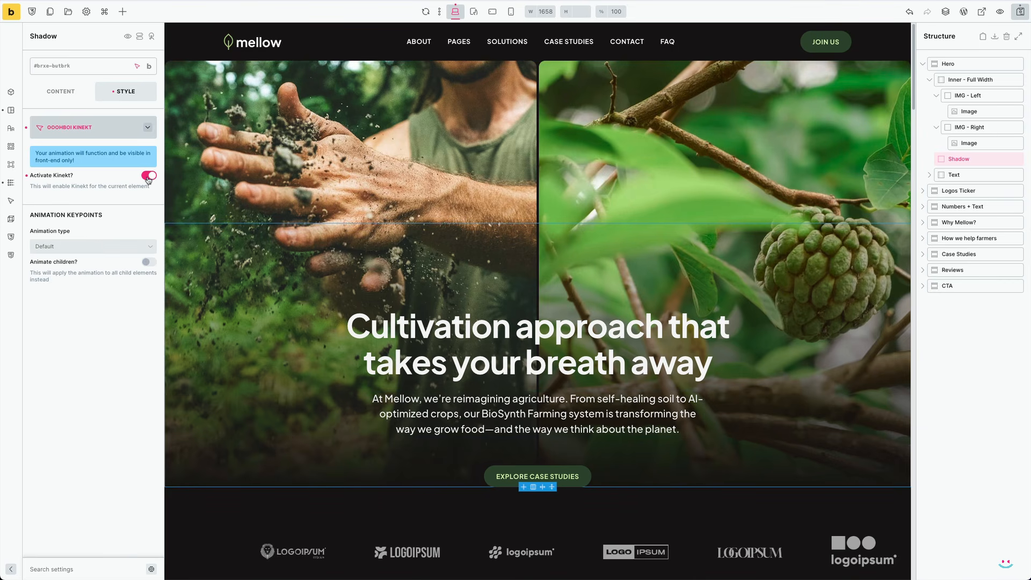
{"action": "left_click", "coordinate": [93, 255]}
{"action": "left_click", "coordinate": [92, 262]}
Set the Shadow animation's duration to 1.6 seconds, its delay to 0.5 seconds and its easing to Ease in.Out
{"action": "scroll", "coordinate": [64, 288], "scroll_direction": "down", "scroll_amount": 1}
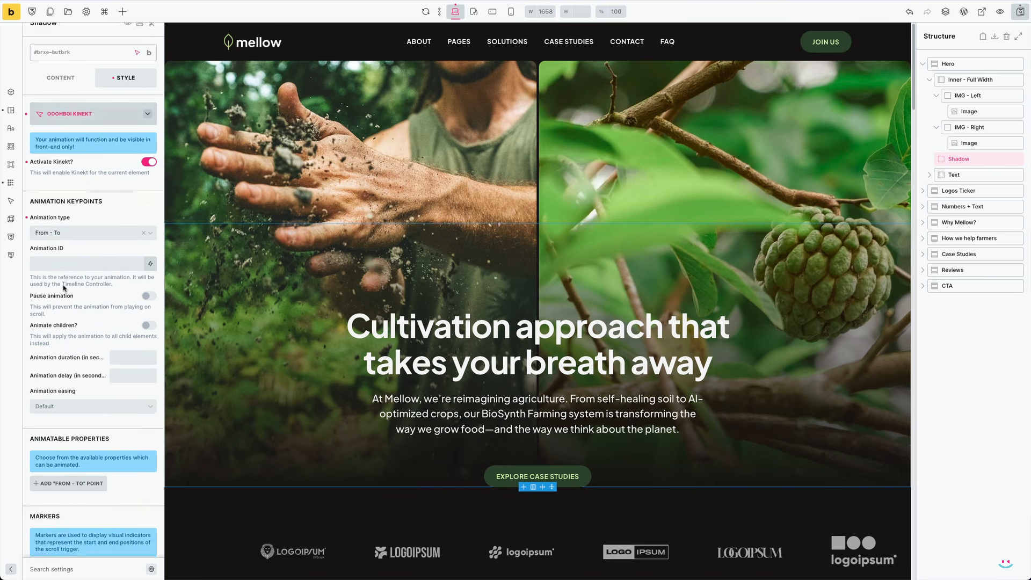
{"action": "scroll", "coordinate": [64, 288], "scroll_direction": "down", "scroll_amount": 3}
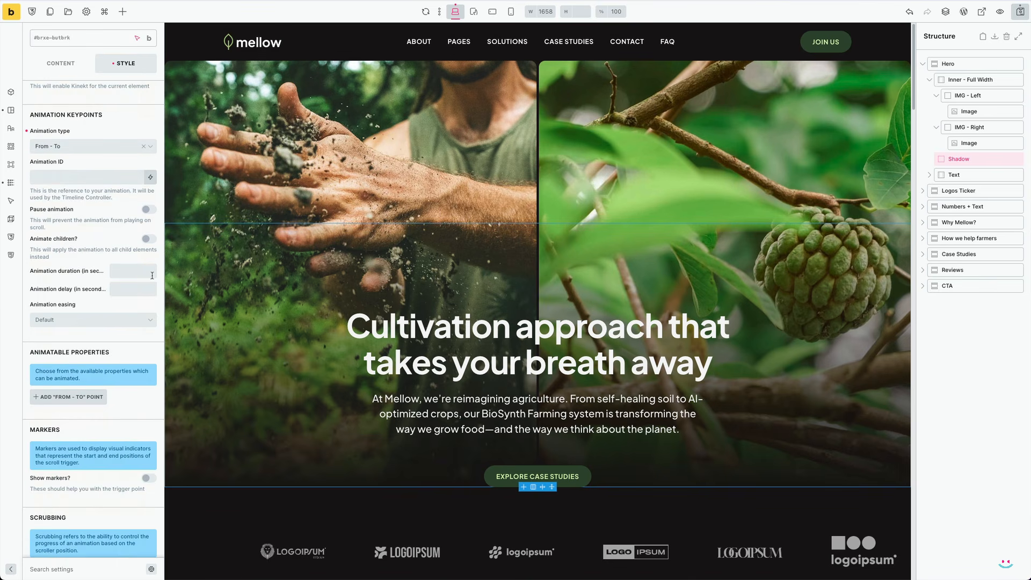
{"action": "left_click", "coordinate": [129, 268]}
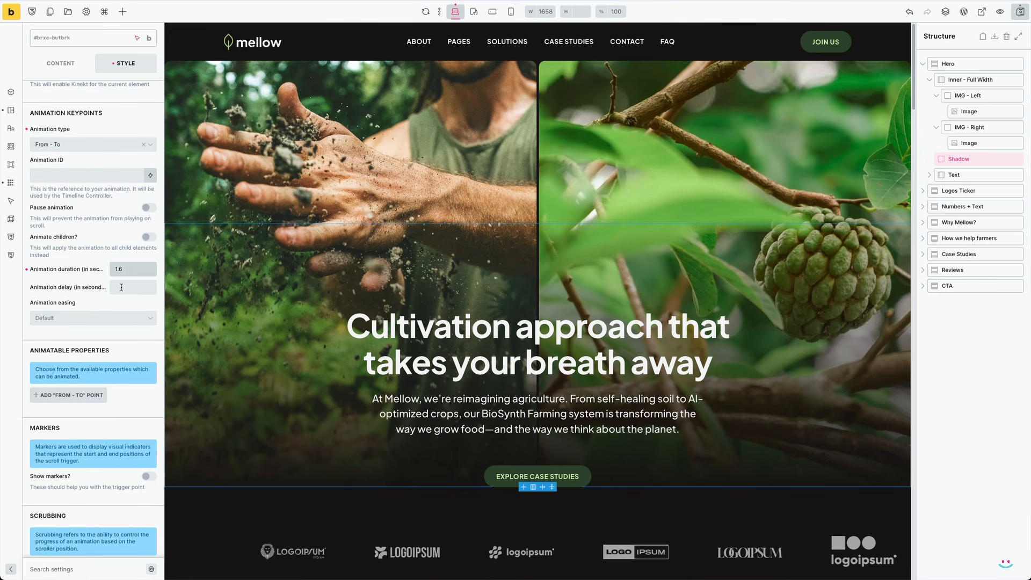
{"action": "left_click", "coordinate": [121, 289]}
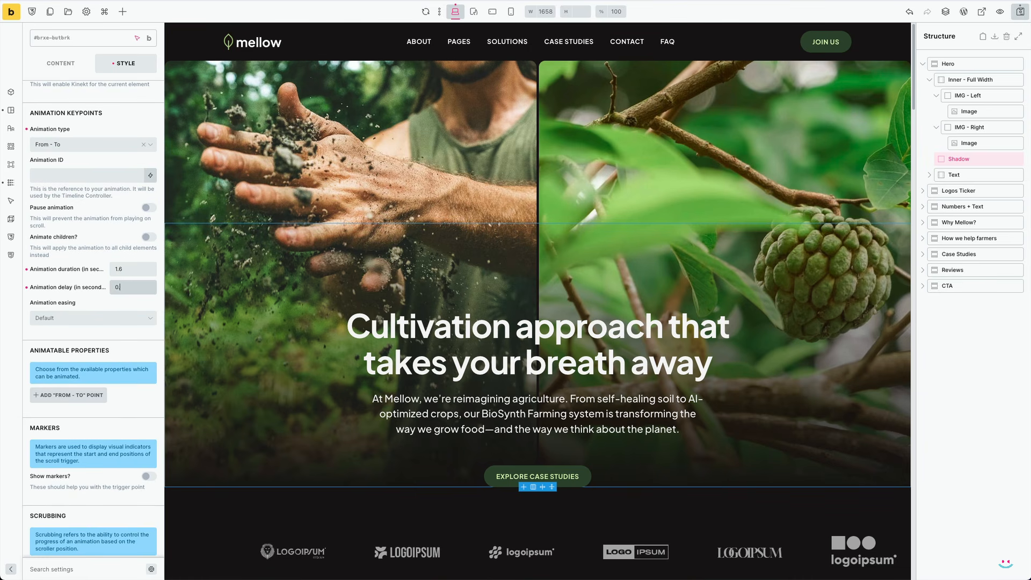
{"action": "left_click", "coordinate": [101, 323]}
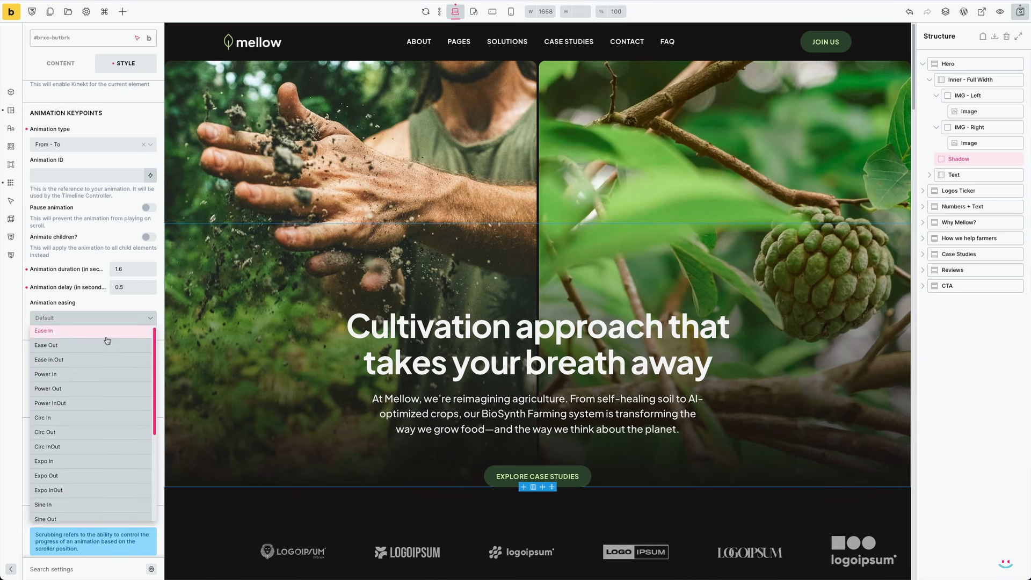
{"action": "scroll", "coordinate": [107, 340], "scroll_direction": "down", "scroll_amount": 3}
{"action": "scroll", "coordinate": [107, 341], "scroll_direction": "down", "scroll_amount": 1}
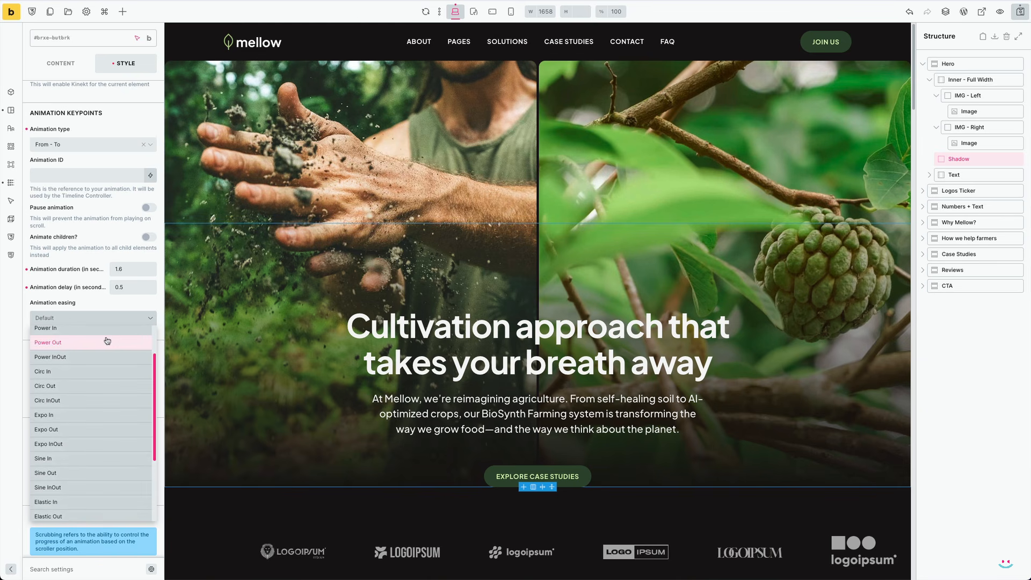
{"action": "scroll", "coordinate": [93, 403], "scroll_direction": "up", "scroll_amount": 2}
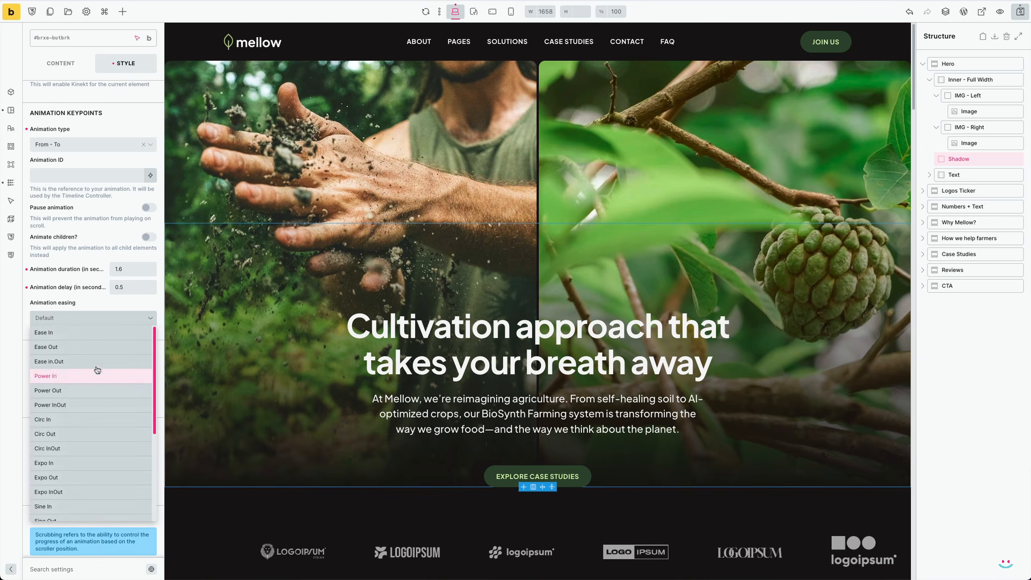
{"action": "left_click", "coordinate": [96, 362]}
Add a From - To point to the Shadow that animates Y position from 100% to 0
{"action": "scroll", "coordinate": [144, 340], "scroll_direction": "down", "scroll_amount": 2}
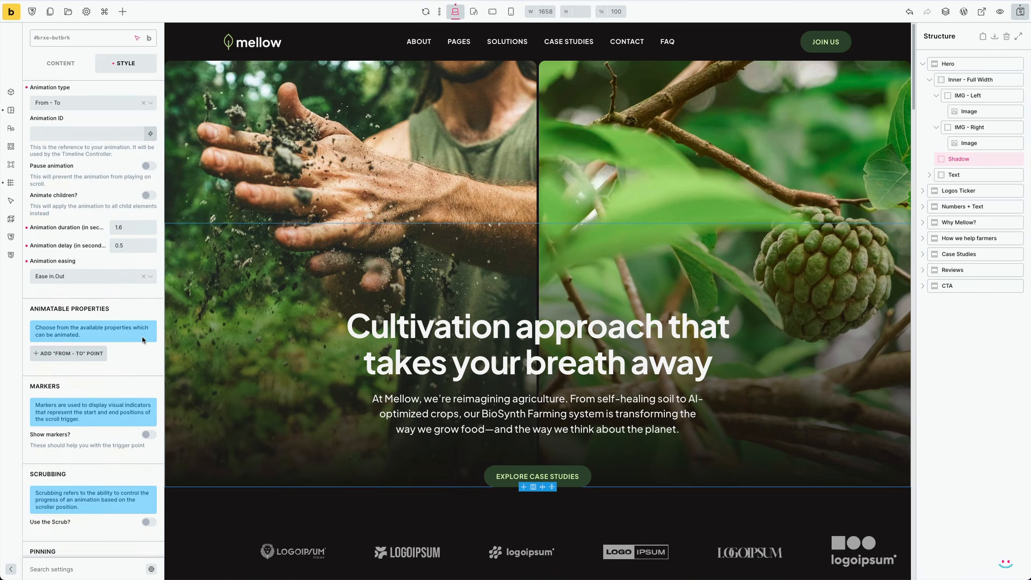
{"action": "scroll", "coordinate": [142, 339], "scroll_direction": "down", "scroll_amount": 3}
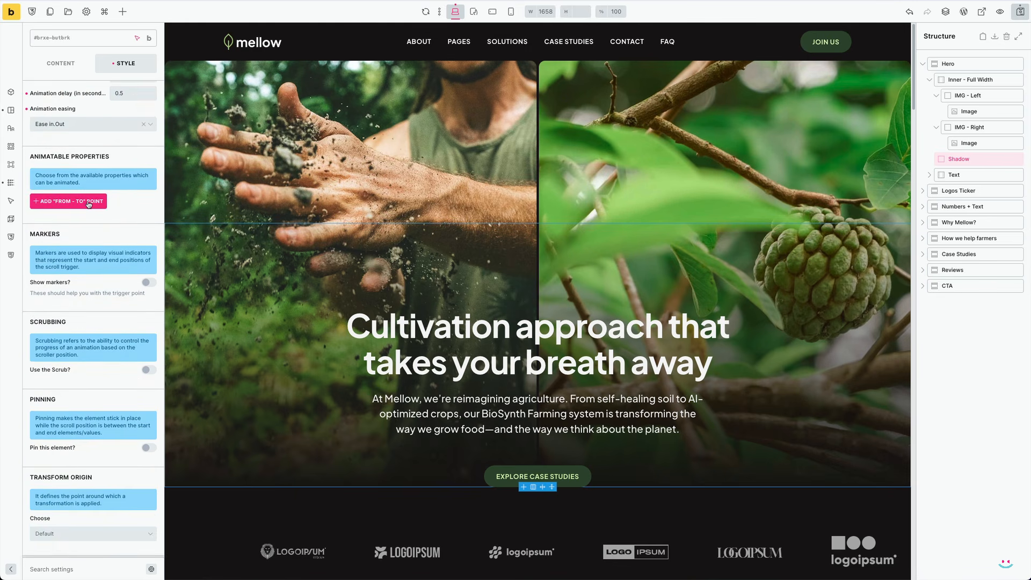
{"action": "left_click", "coordinate": [88, 202]}
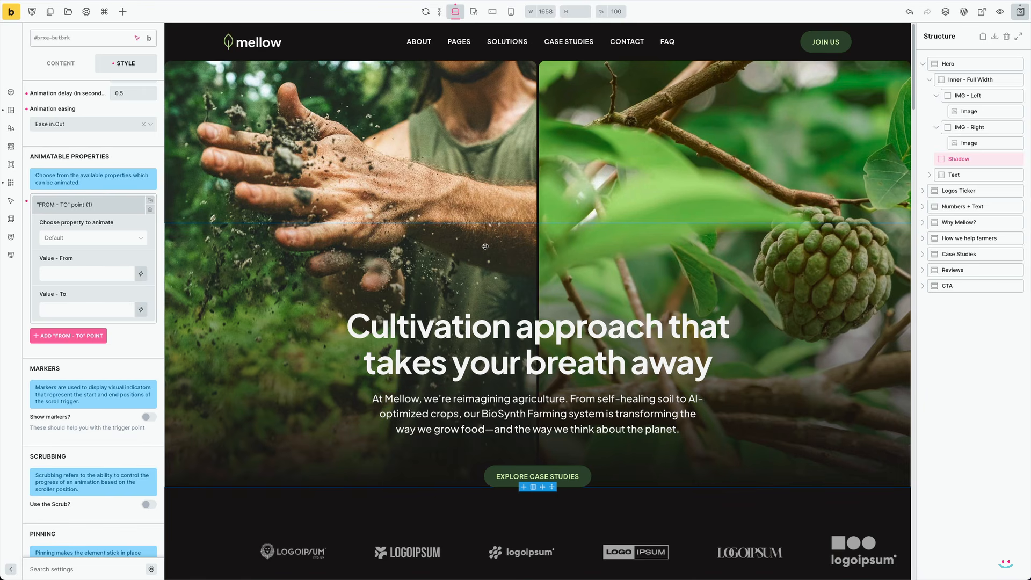
{"action": "left_click", "coordinate": [88, 239]}
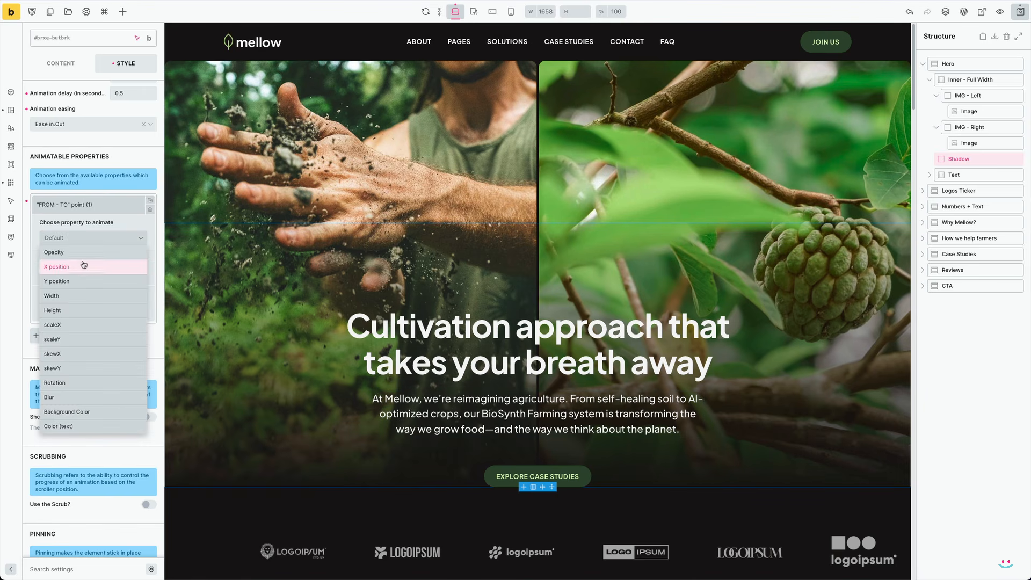
{"action": "left_click", "coordinate": [82, 280]}
{"action": "left_click", "coordinate": [77, 277]}
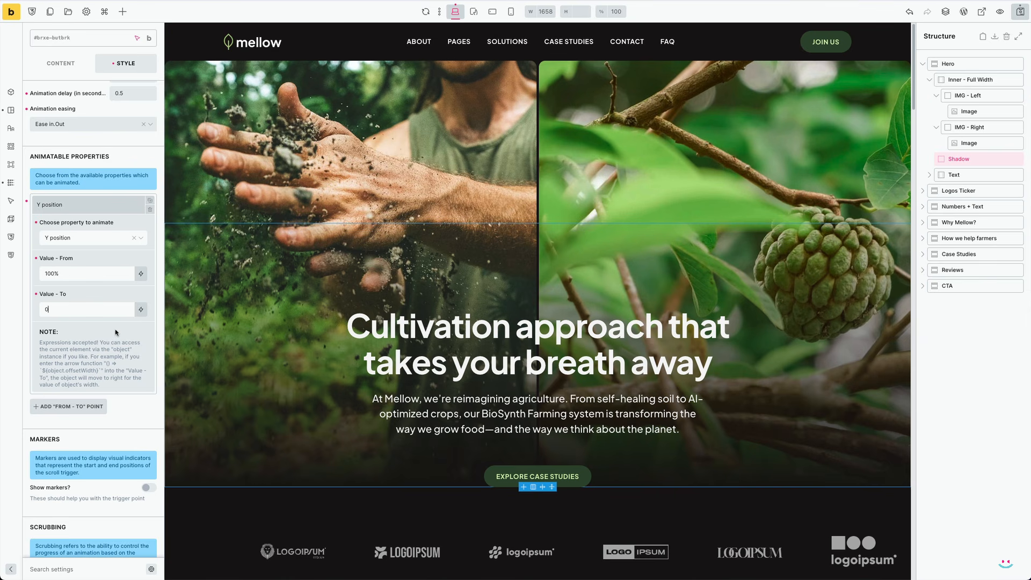
Set the Shadow's animation to start when the top of the element hits the bottom of the viewport
{"action": "scroll", "coordinate": [115, 333], "scroll_direction": "down", "scroll_amount": 7}
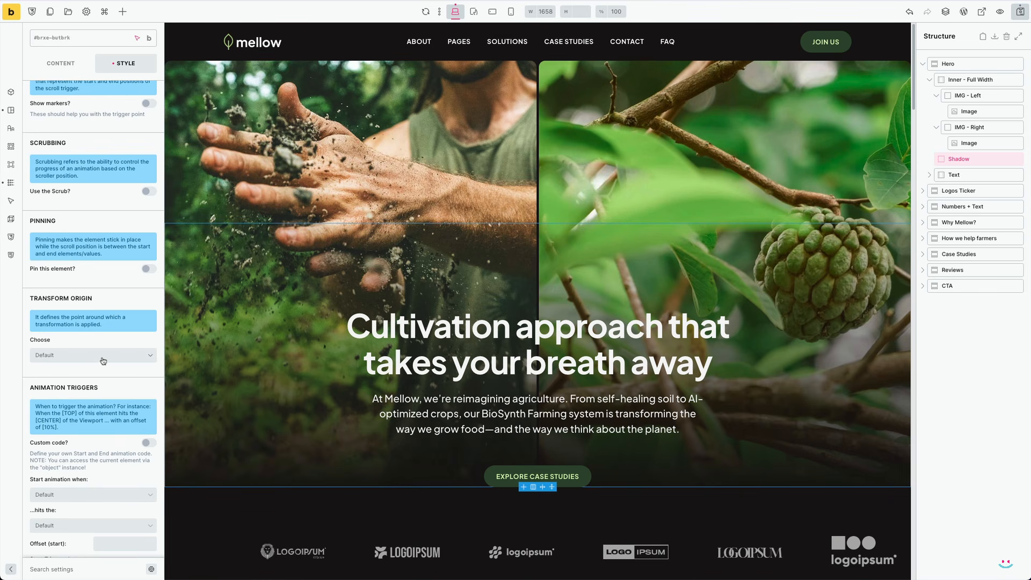
{"action": "scroll", "coordinate": [103, 361], "scroll_direction": "down", "scroll_amount": 5}
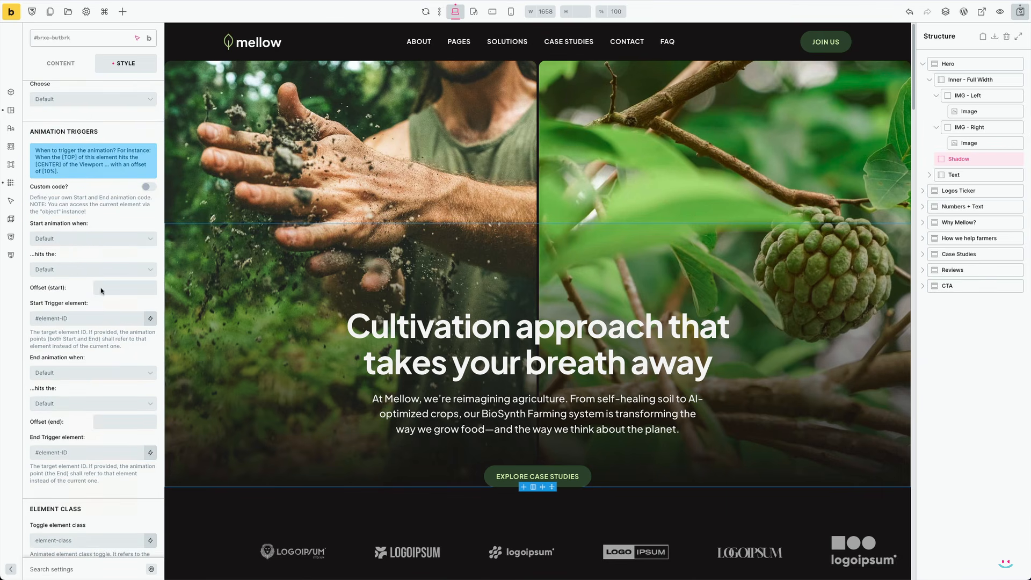
{"action": "left_click", "coordinate": [90, 244]}
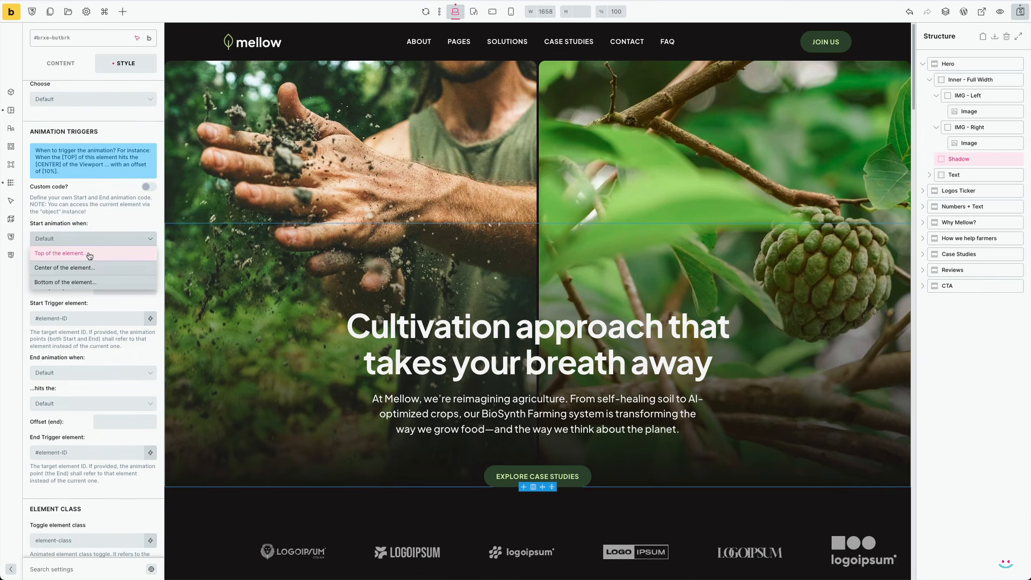
{"action": "left_click", "coordinate": [90, 255]}
{"action": "left_click", "coordinate": [80, 276]}
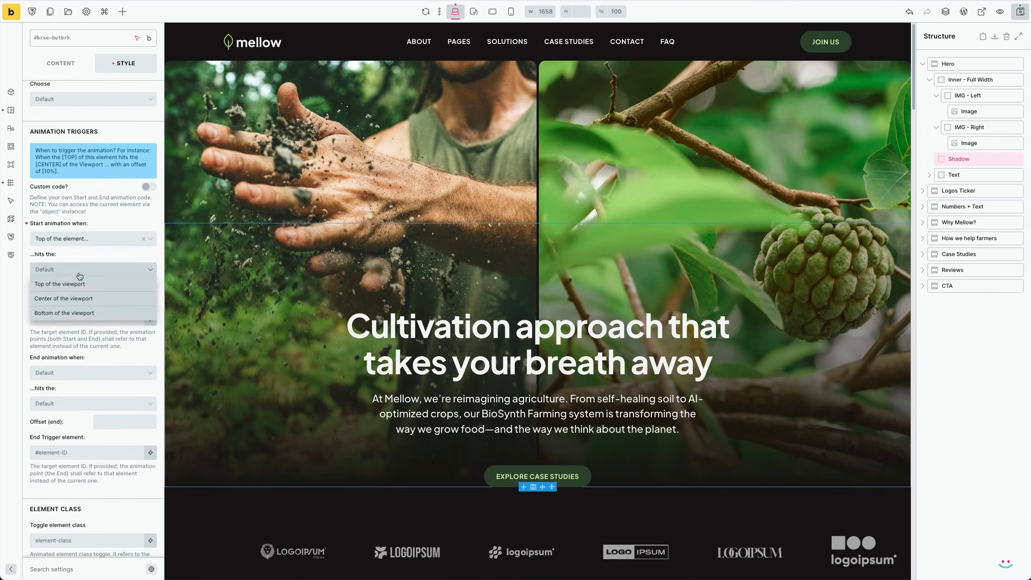
{"action": "left_click", "coordinate": [78, 317]}
{"action": "scroll", "coordinate": [108, 336], "scroll_direction": "down", "scroll_amount": 10}
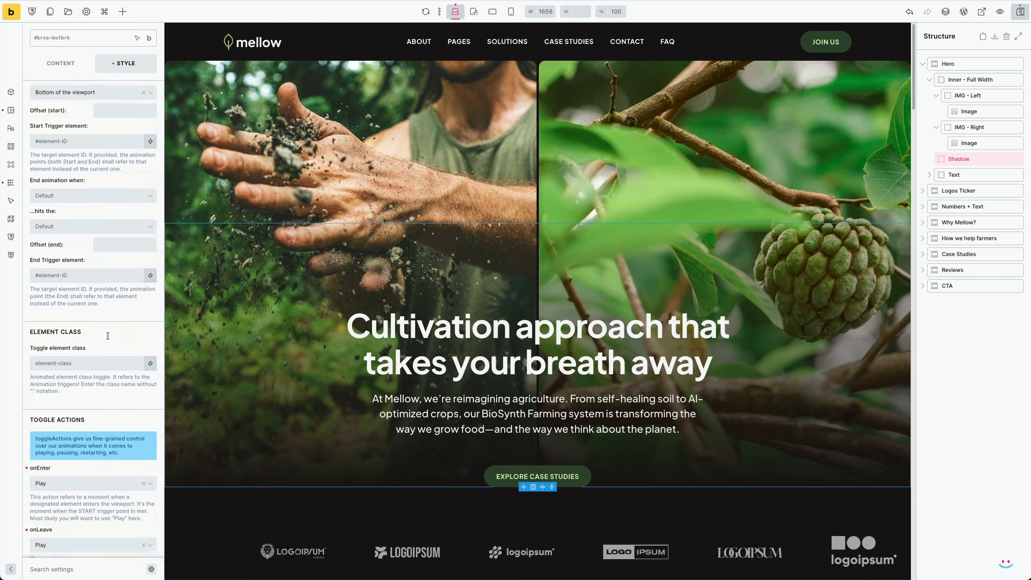
{"action": "scroll", "coordinate": [108, 337], "scroll_direction": "up", "scroll_amount": 12}
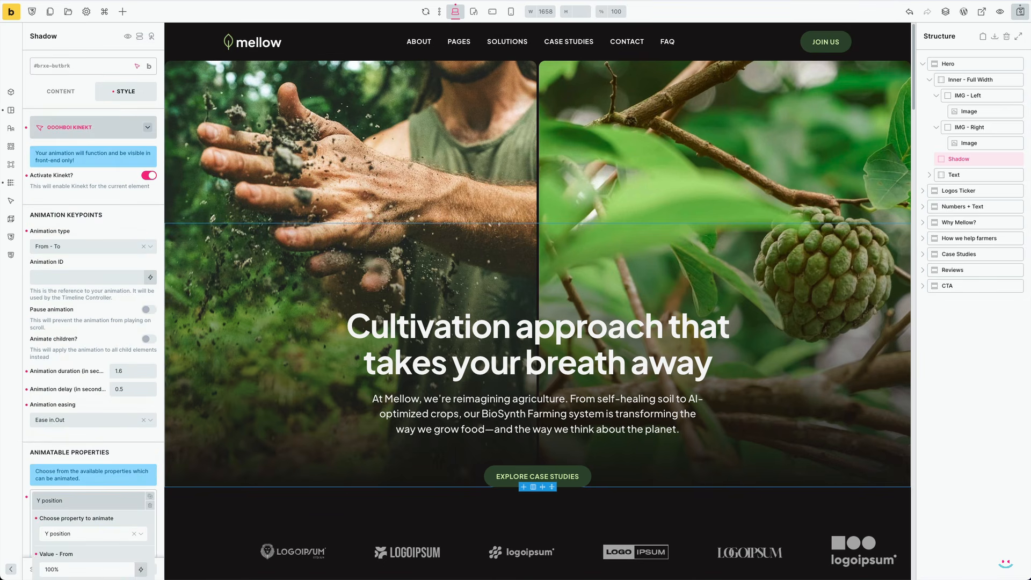
Activate Kinekt on the TXT Wrapper holding the hero's heading, text and button, and set its animation type to From - To
{"action": "left_click", "coordinate": [730, 406]}
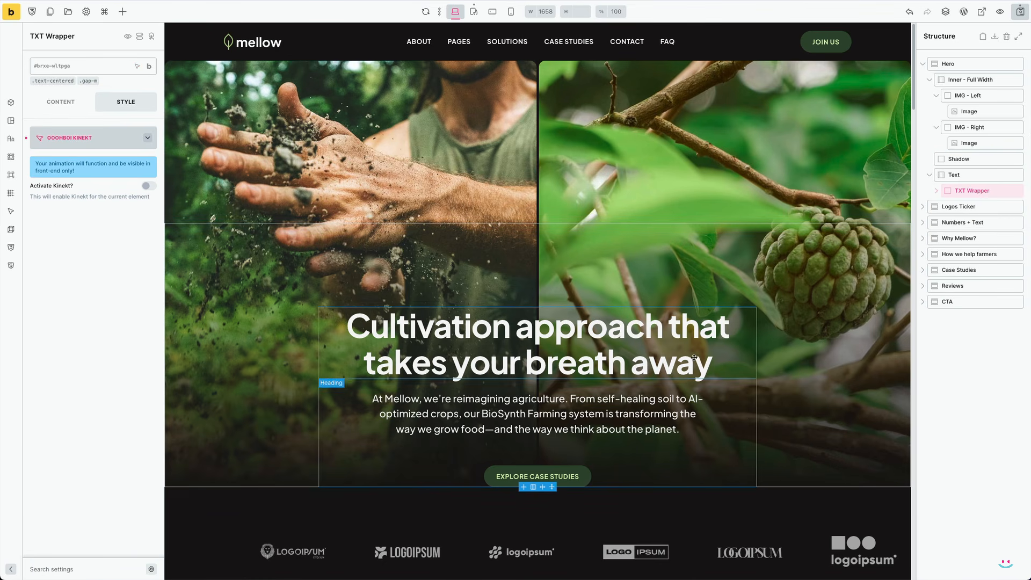
{"action": "left_click", "coordinate": [698, 335]}
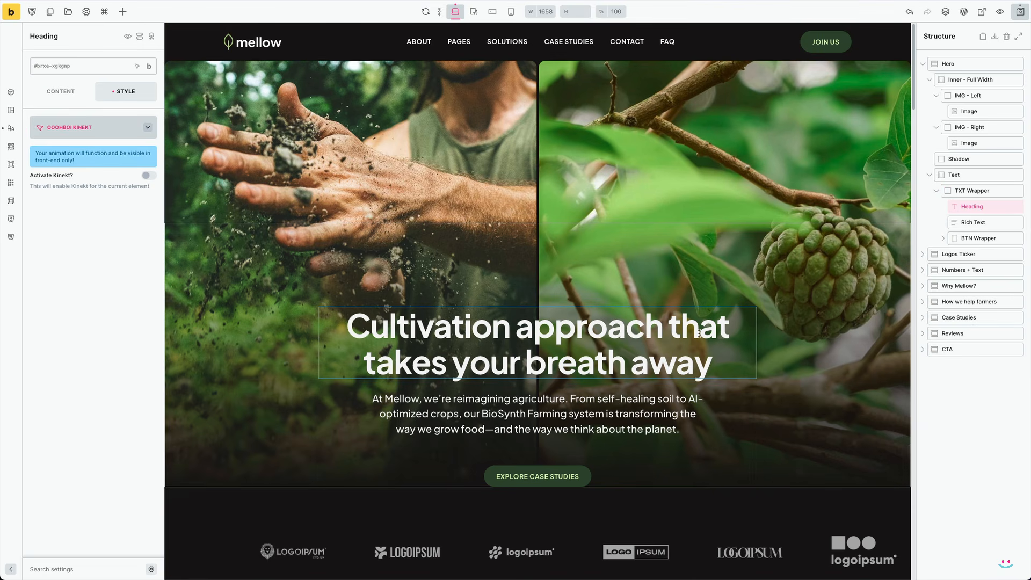
{"action": "left_click", "coordinate": [611, 404]}
{"action": "left_click", "coordinate": [537, 477]}
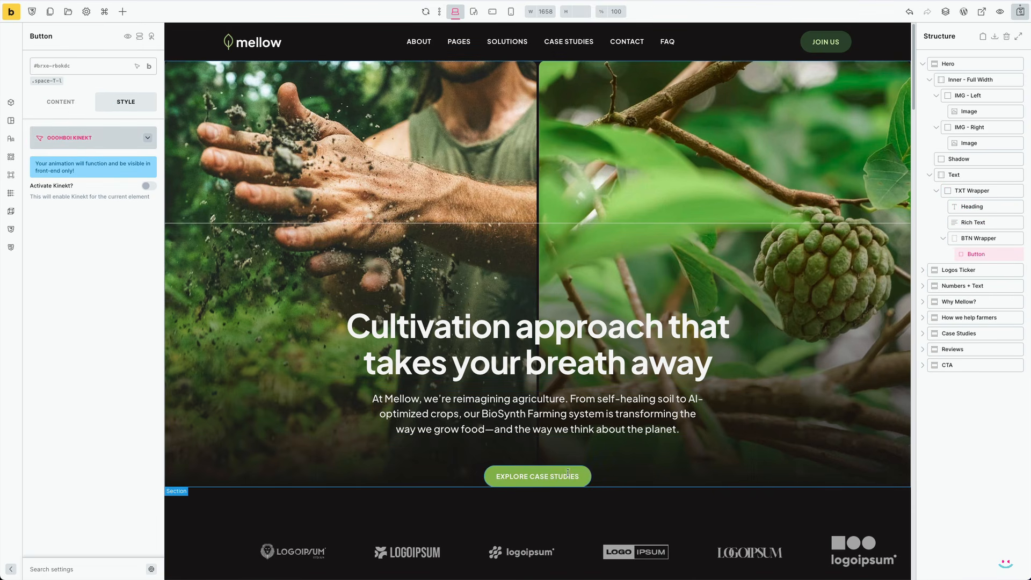
{"action": "left_click", "coordinate": [744, 405]}
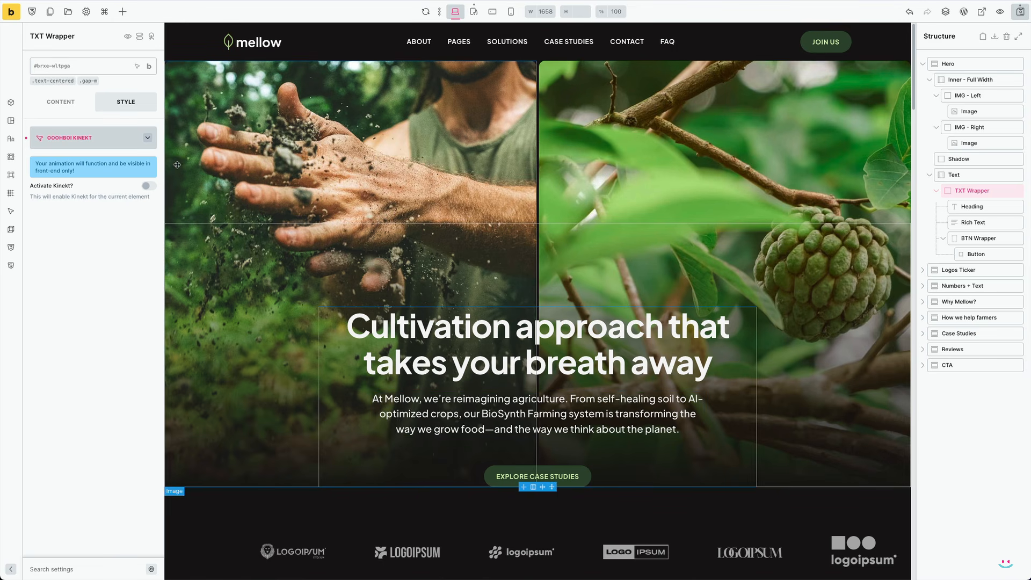
{"action": "left_click", "coordinate": [151, 186]}
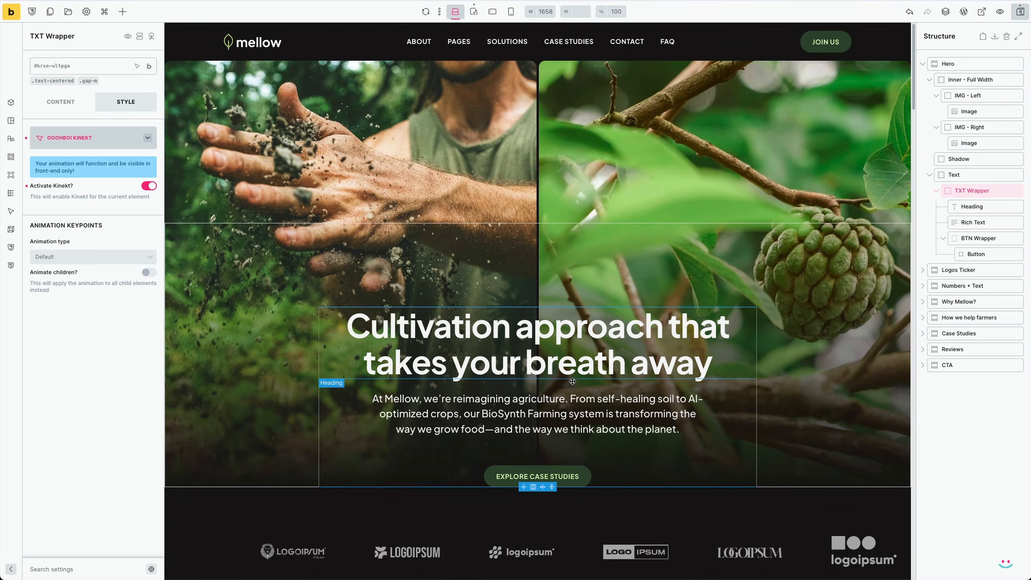
{"action": "left_click", "coordinate": [92, 261]}
{"action": "left_click", "coordinate": [92, 272]}
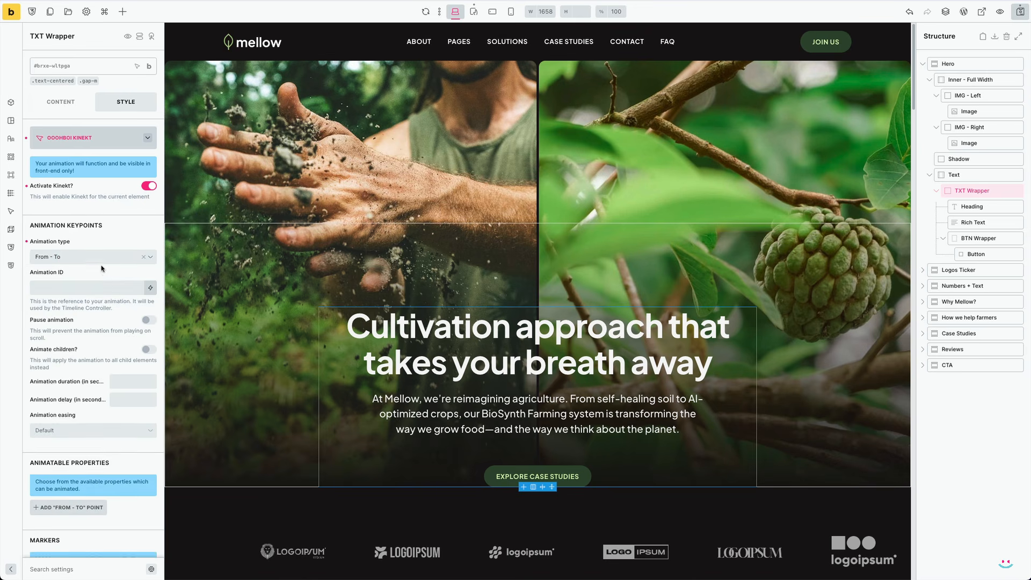
{"action": "scroll", "coordinate": [103, 267], "scroll_direction": "down", "scroll_amount": 1}
{"action": "scroll", "coordinate": [102, 267], "scroll_direction": "down", "scroll_amount": 3}
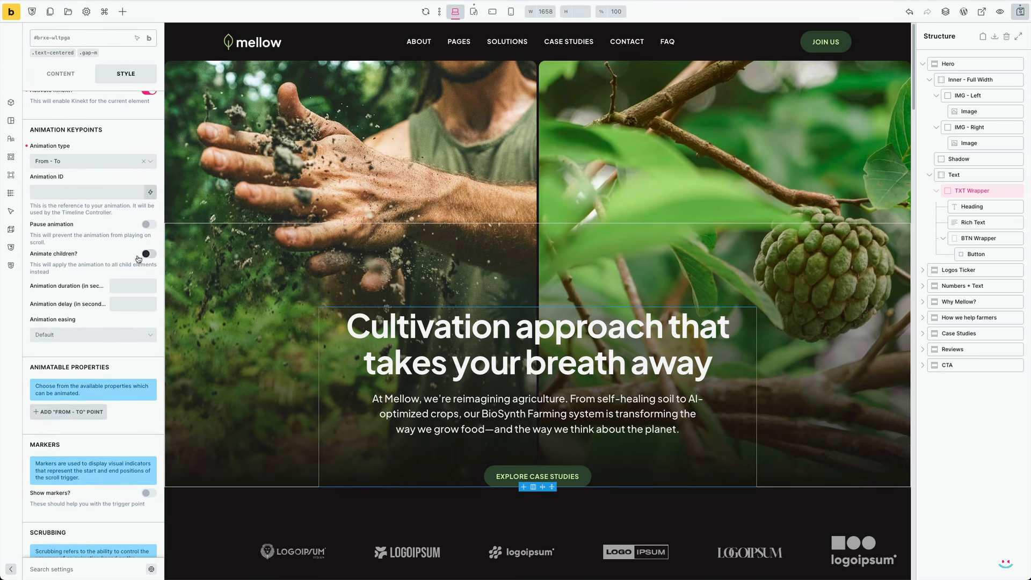
Turn on Animate children for the TXT Wrapper, collapse the BTN Wrapper in the structure and reselect the TXT Wrapper
{"action": "left_click", "coordinate": [145, 256]}
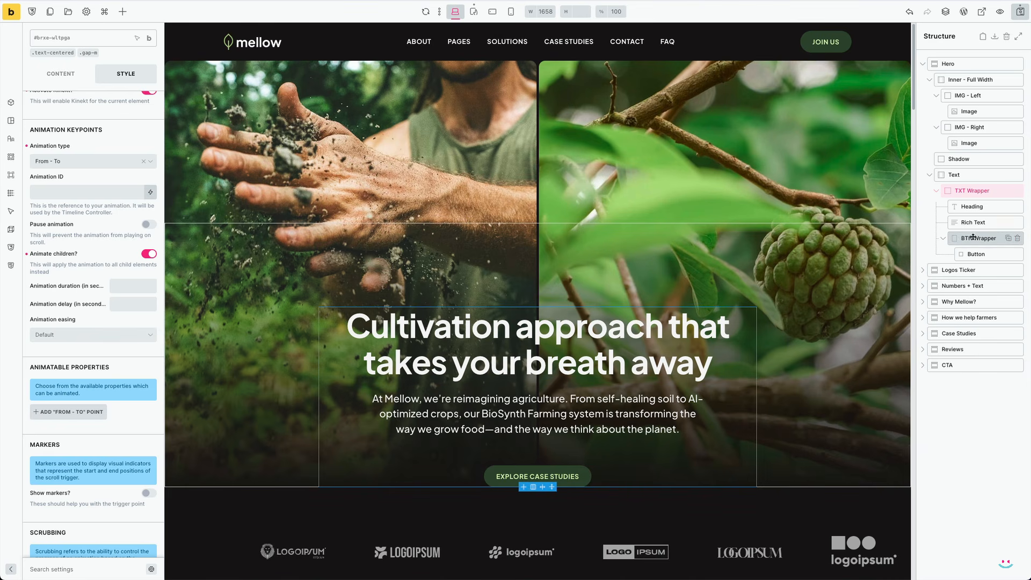
{"action": "left_click", "coordinate": [944, 242]}
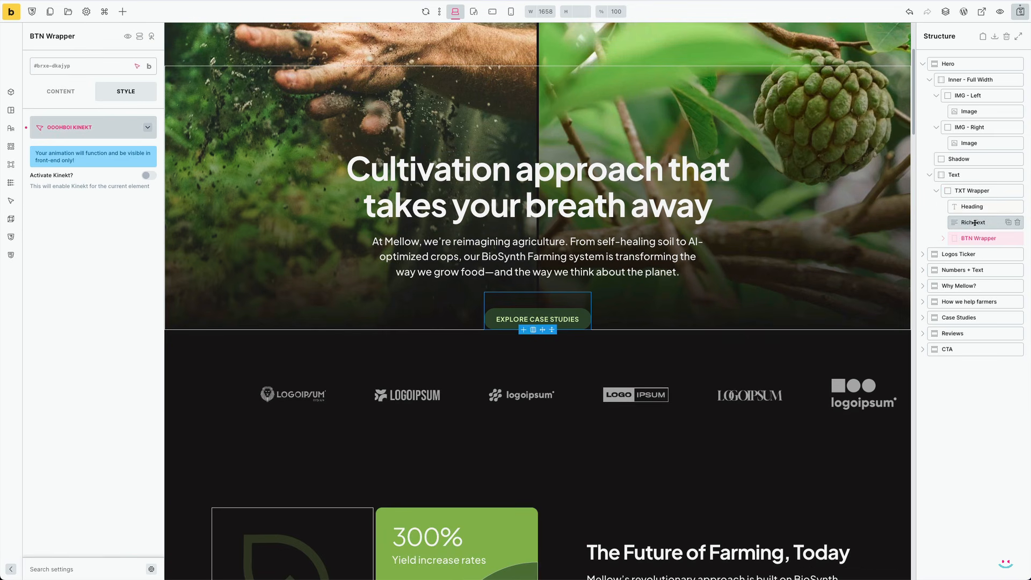
{"action": "left_click", "coordinate": [752, 236]}
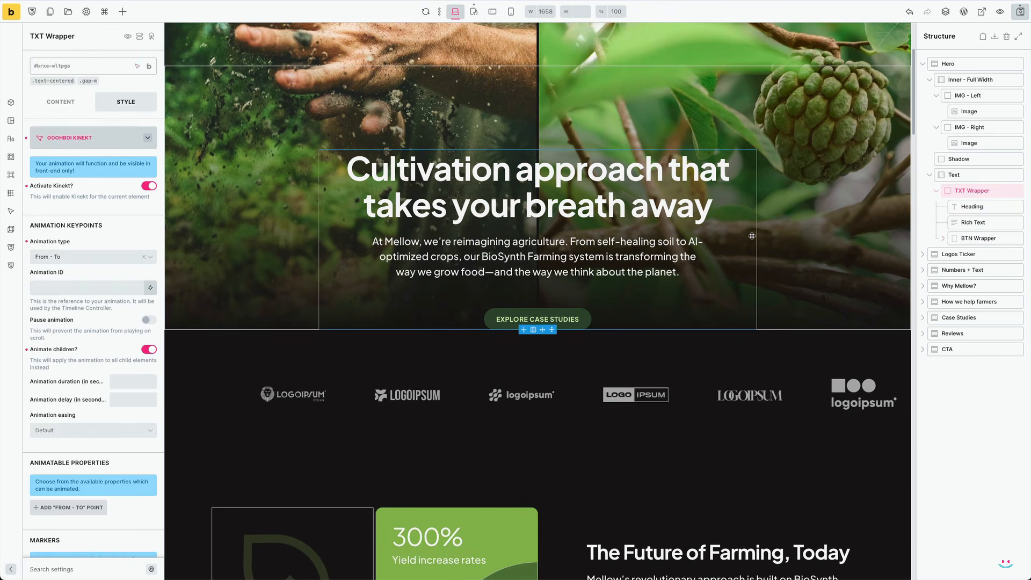
Set the TXT Wrapper animation's duration to 0.8 seconds, its delay to 1 second and its easing to Sine InOut
{"action": "left_click", "coordinate": [128, 380]}
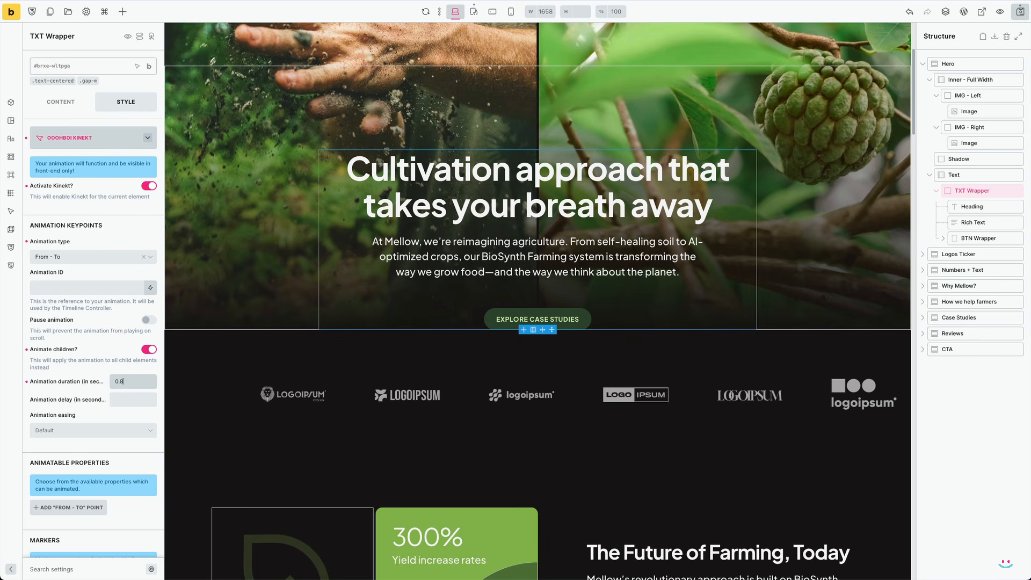
{"action": "left_click", "coordinate": [115, 400]}
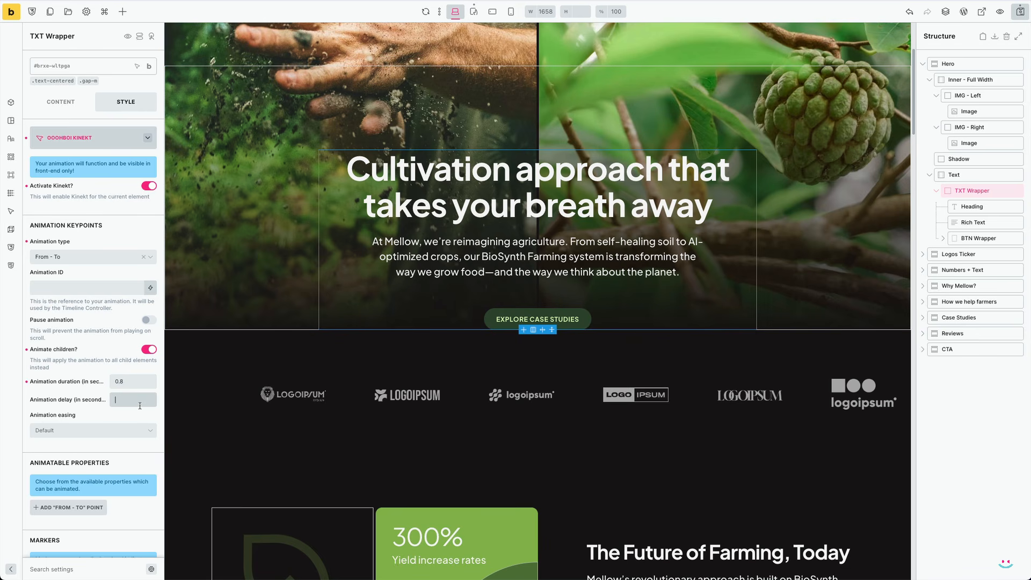
{"action": "scroll", "coordinate": [138, 406], "scroll_direction": "down", "scroll_amount": 5}
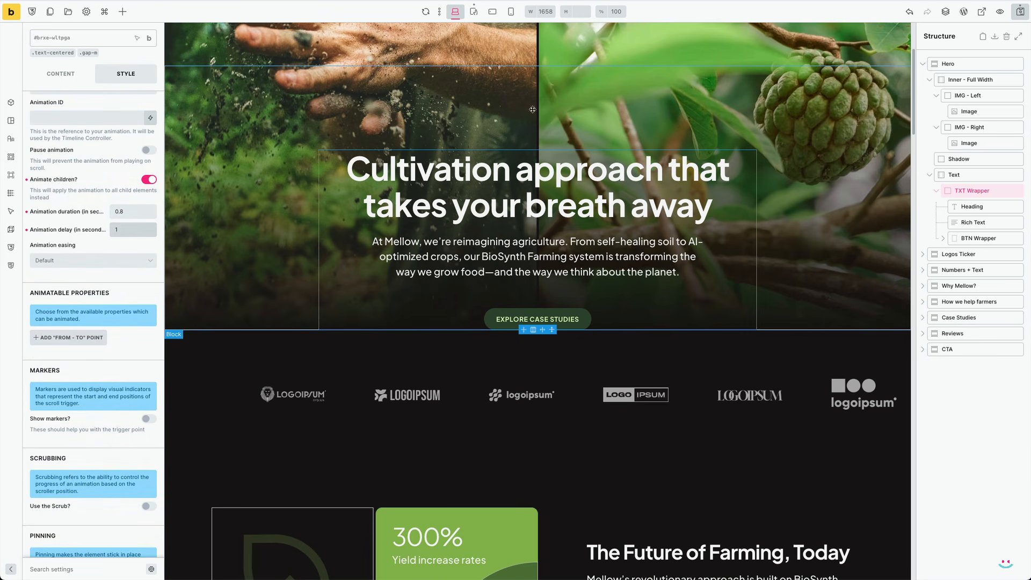
{"action": "left_click", "coordinate": [88, 261]}
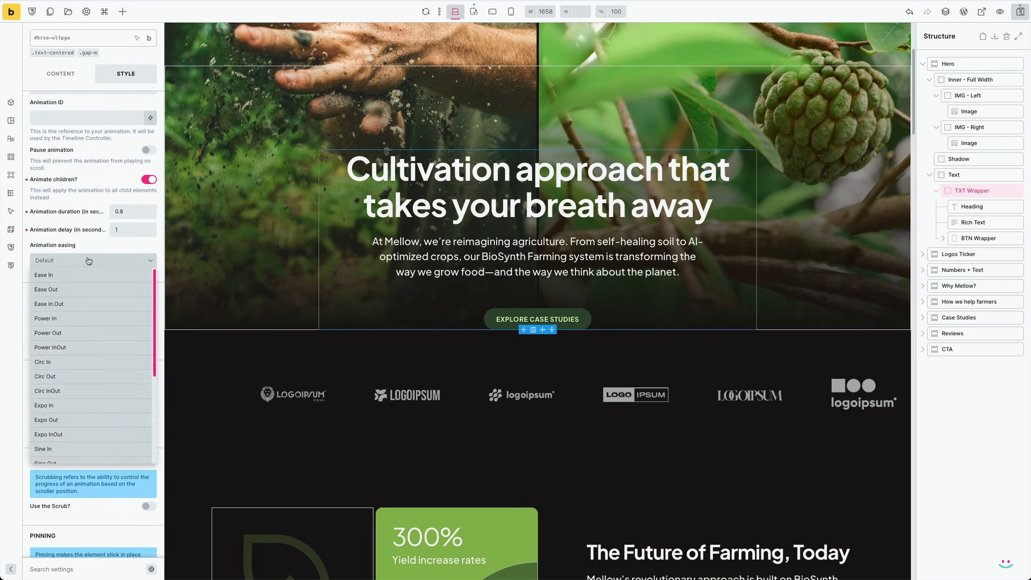
{"action": "scroll", "coordinate": [79, 437], "scroll_direction": "down", "scroll_amount": 1}
{"action": "left_click", "coordinate": [77, 430]}
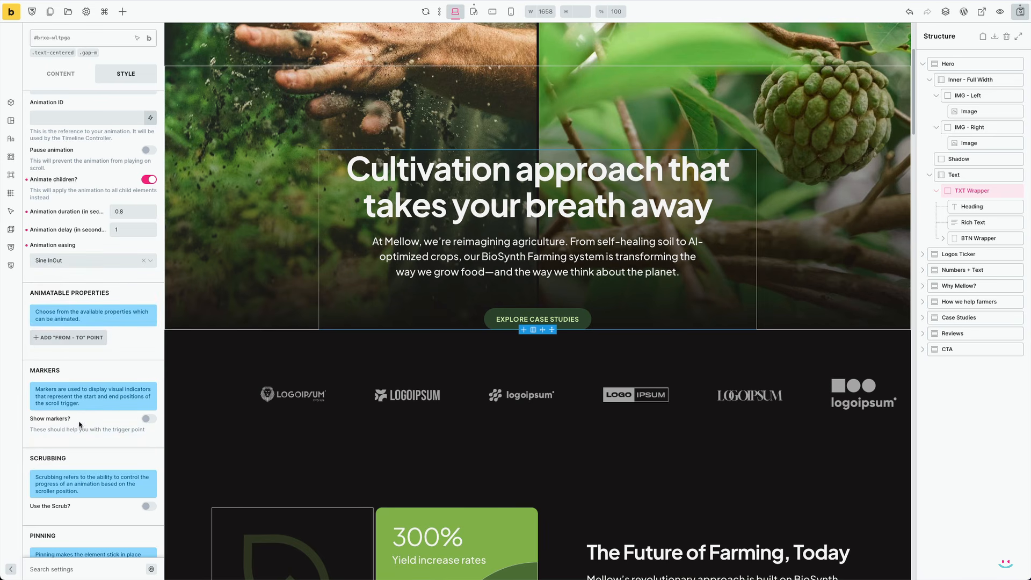
Add a From - To point to the TXT Wrapper that animates Opacity, starting from 0
{"action": "scroll", "coordinate": [461, 217], "scroll_direction": "down", "scroll_amount": 1}
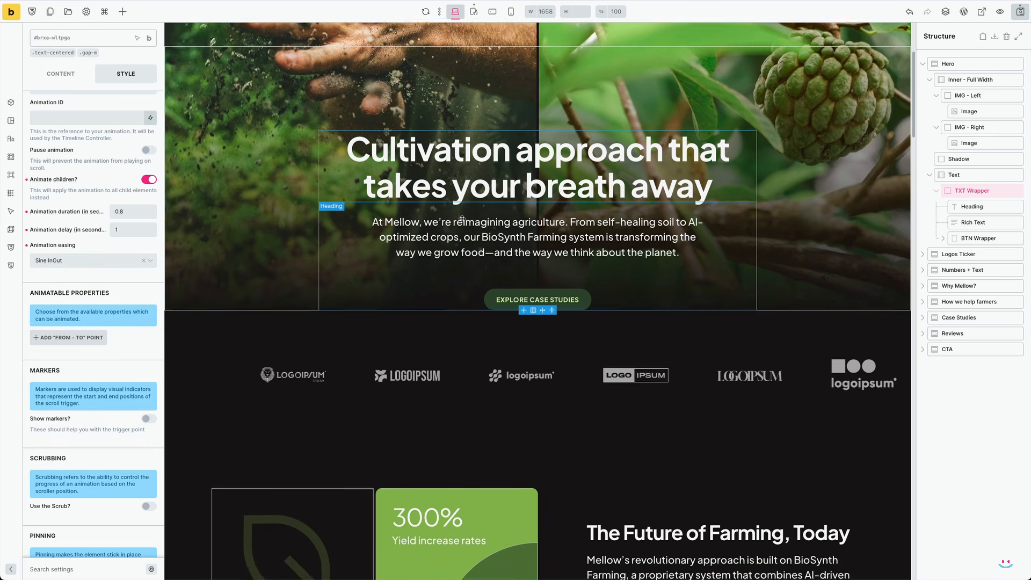
{"action": "left_click", "coordinate": [93, 337]}
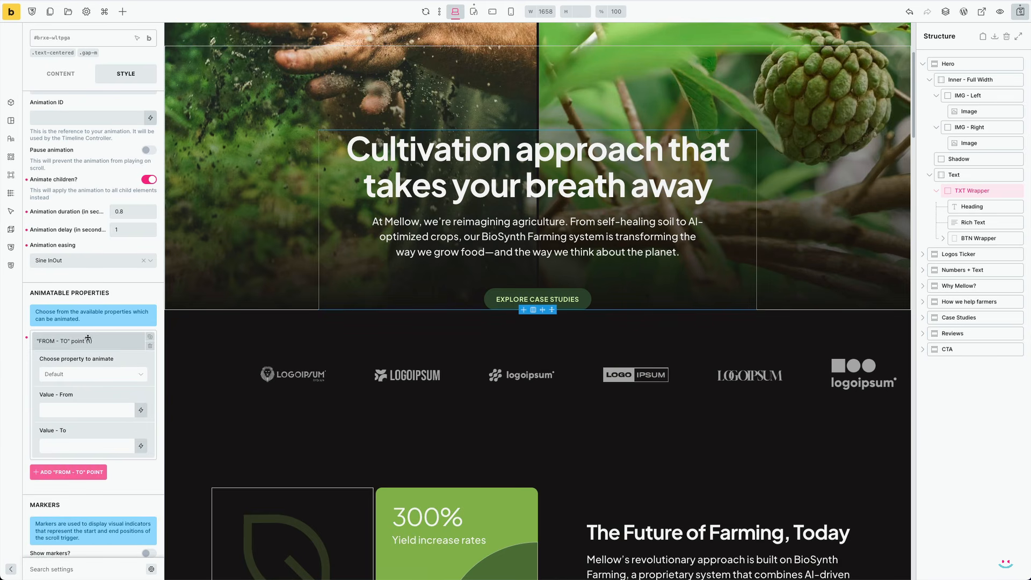
{"action": "scroll", "coordinate": [102, 336], "scroll_direction": "down", "scroll_amount": 2}
{"action": "scroll", "coordinate": [102, 335], "scroll_direction": "down", "scroll_amount": 3}
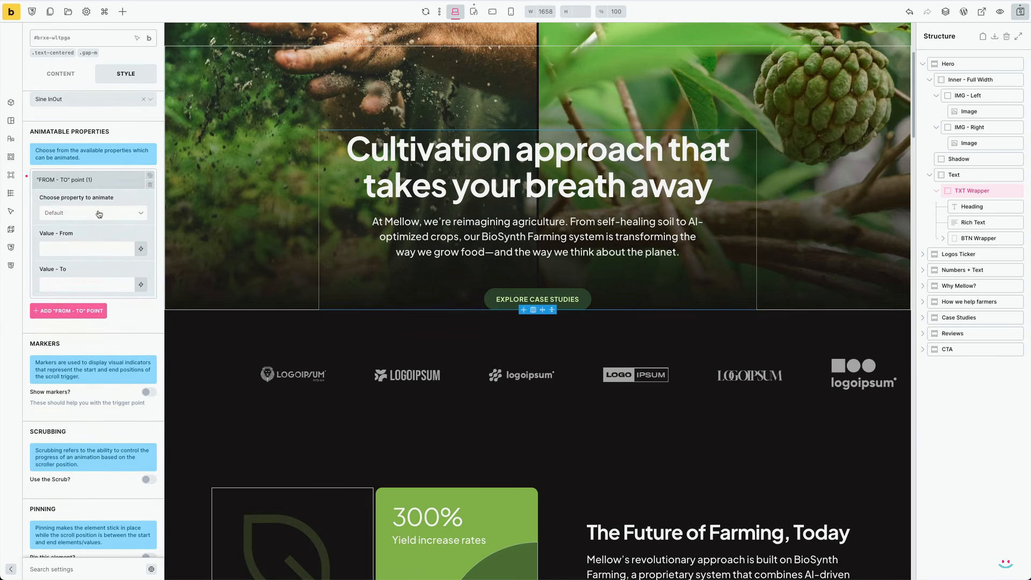
{"action": "left_click", "coordinate": [99, 214]}
{"action": "left_click", "coordinate": [91, 227]}
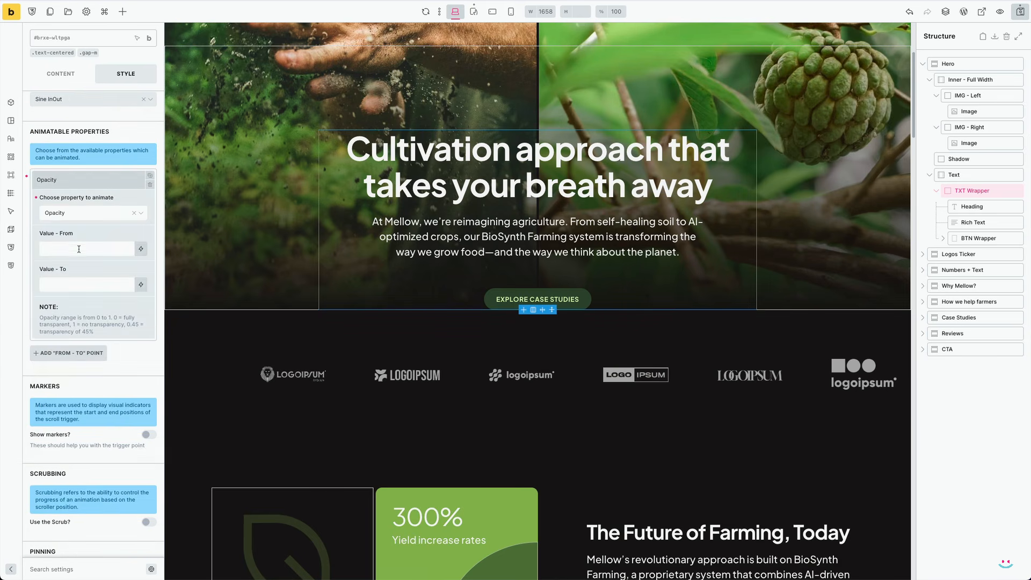
{"action": "type", "text": "0"}
Add a second From - To point to the TXT Wrapper that animates Blur from 5 to 0
{"action": "left_click", "coordinate": [80, 354]}
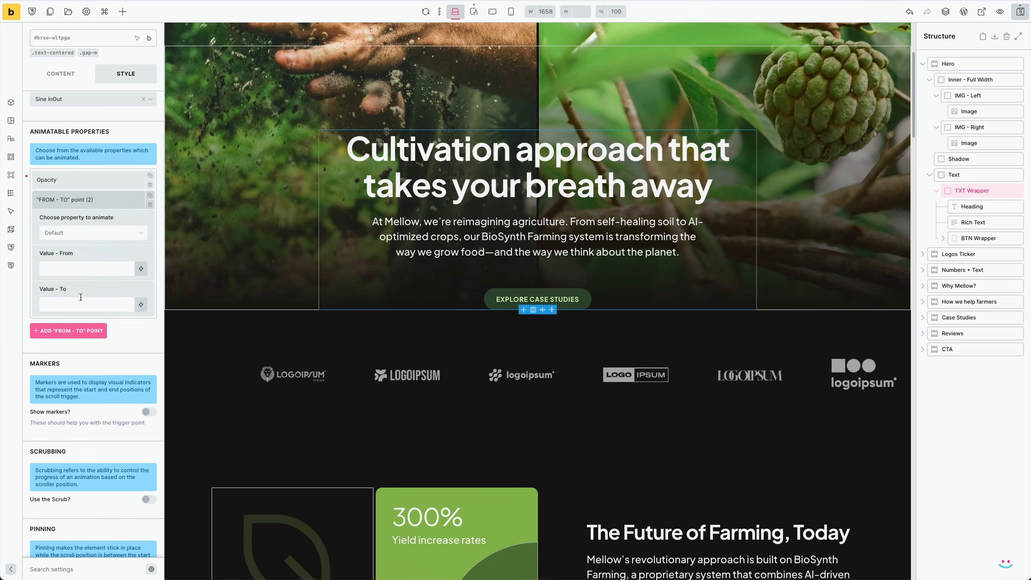
{"action": "left_click", "coordinate": [85, 237]}
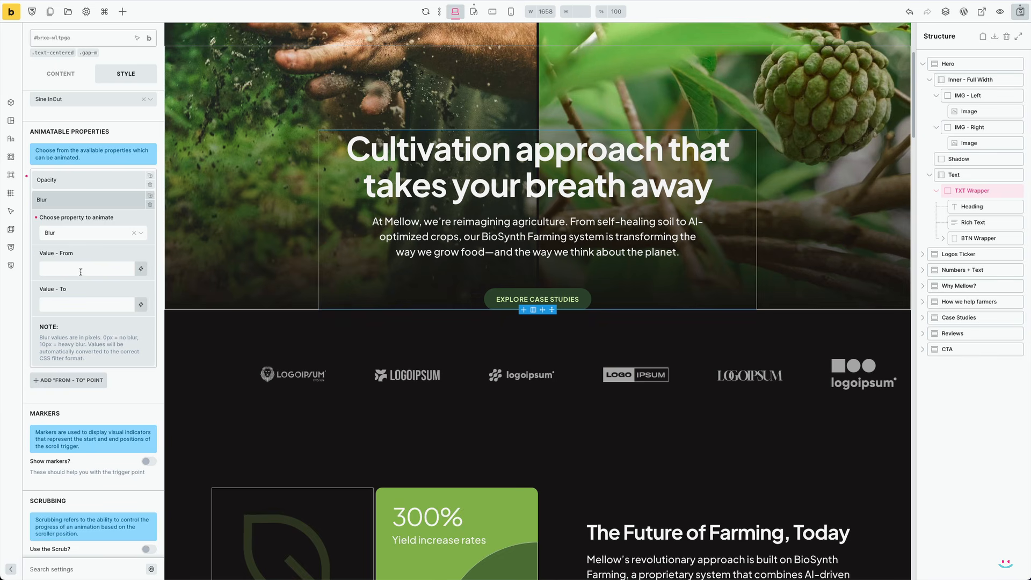
{"action": "type", "text": "5"}
{"action": "type", "text": "0"}
Add a third From - To point to the TXT Wrapper that animates Y position from 50% to 0
{"action": "left_click", "coordinate": [80, 379]}
{"action": "left_click", "coordinate": [90, 253]}
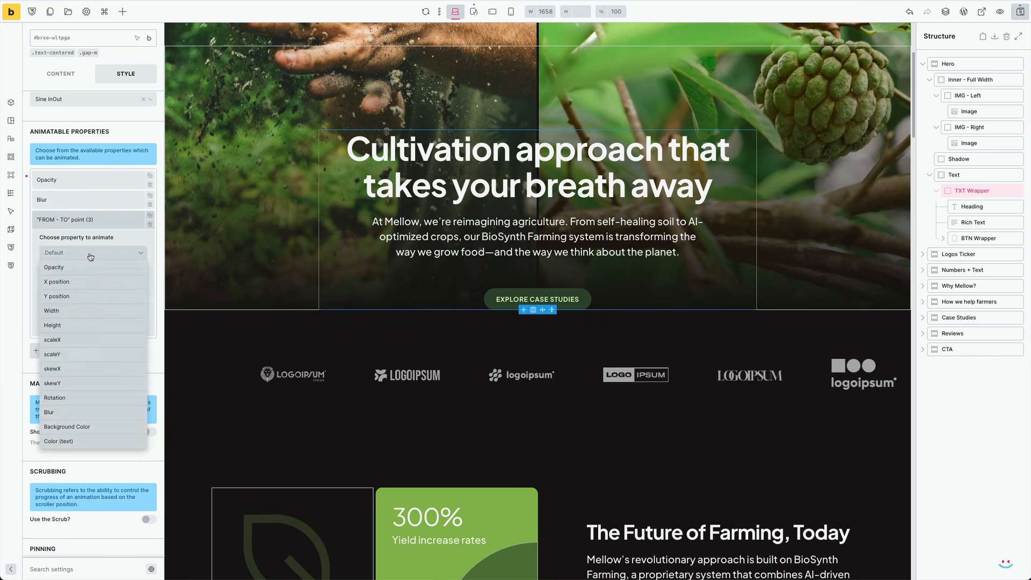
{"action": "left_click", "coordinate": [85, 297]}
{"action": "type", "text": "50"}
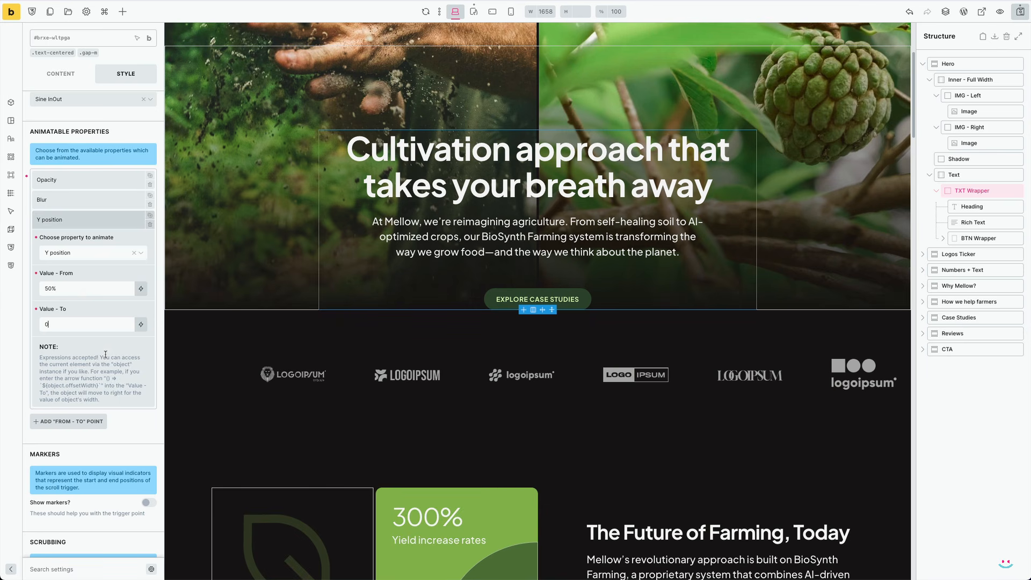
Set the TXT Wrapper's animation to start when the top of the element hits the bottom of the viewport
{"action": "scroll", "coordinate": [105, 354], "scroll_direction": "down", "scroll_amount": 10}
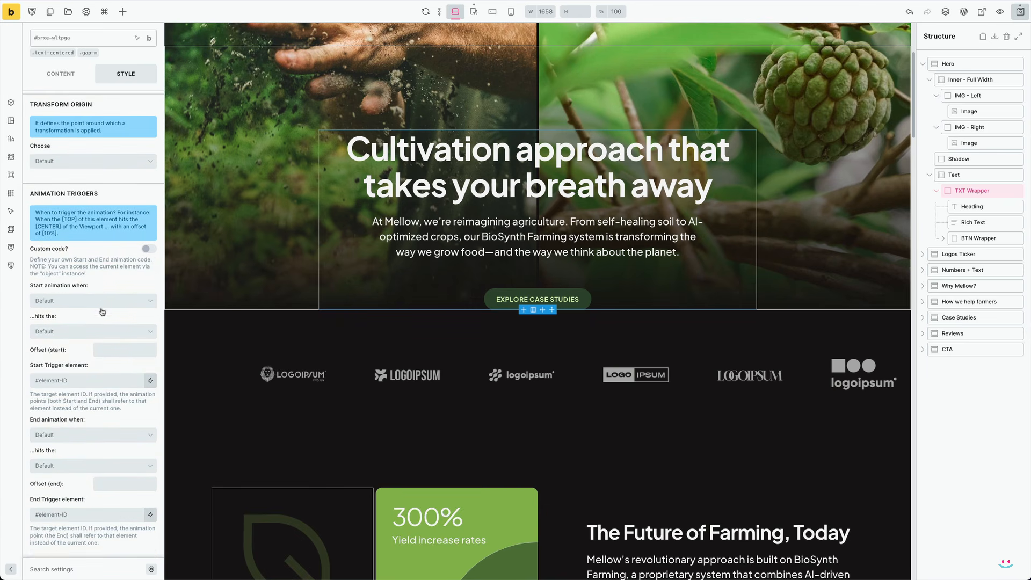
{"action": "left_click", "coordinate": [101, 302]}
{"action": "left_click", "coordinate": [95, 320]}
{"action": "left_click", "coordinate": [89, 331]}
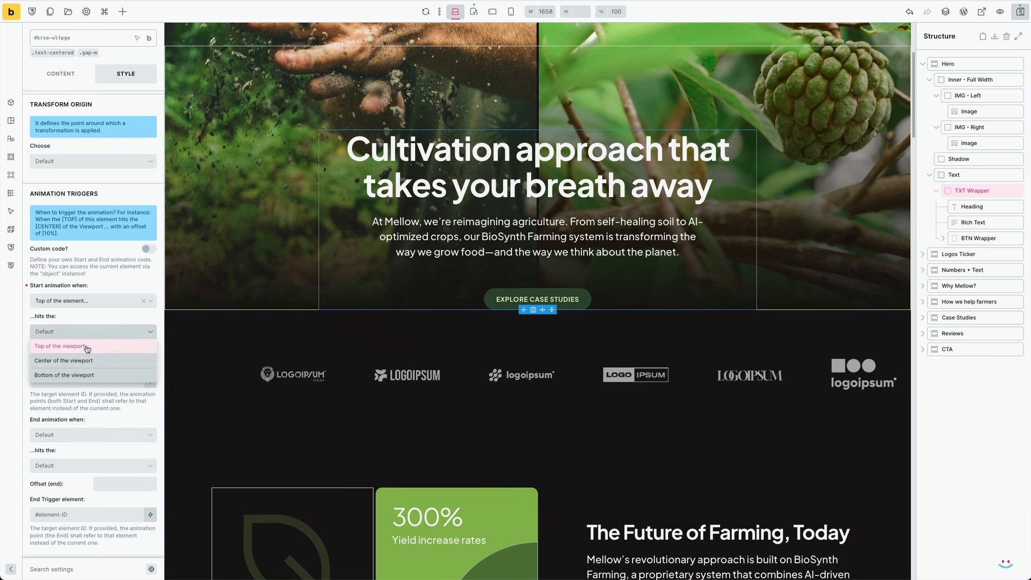
{"action": "left_click", "coordinate": [84, 376]}
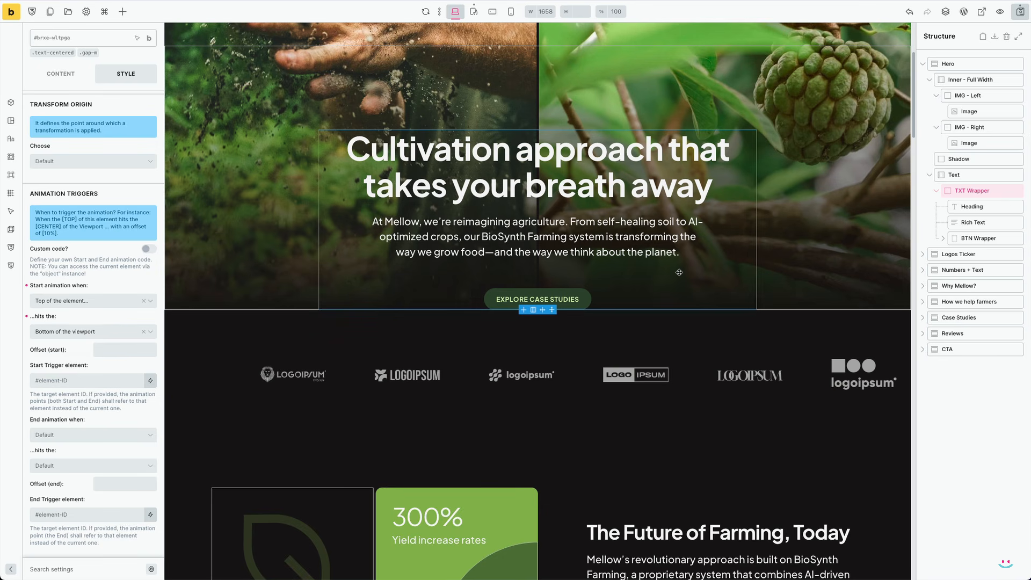
Set the stagger amount for the TXT Wrapper's animated children to 0.2 seconds
{"action": "scroll", "coordinate": [679, 273], "scroll_direction": "up", "scroll_amount": 1}
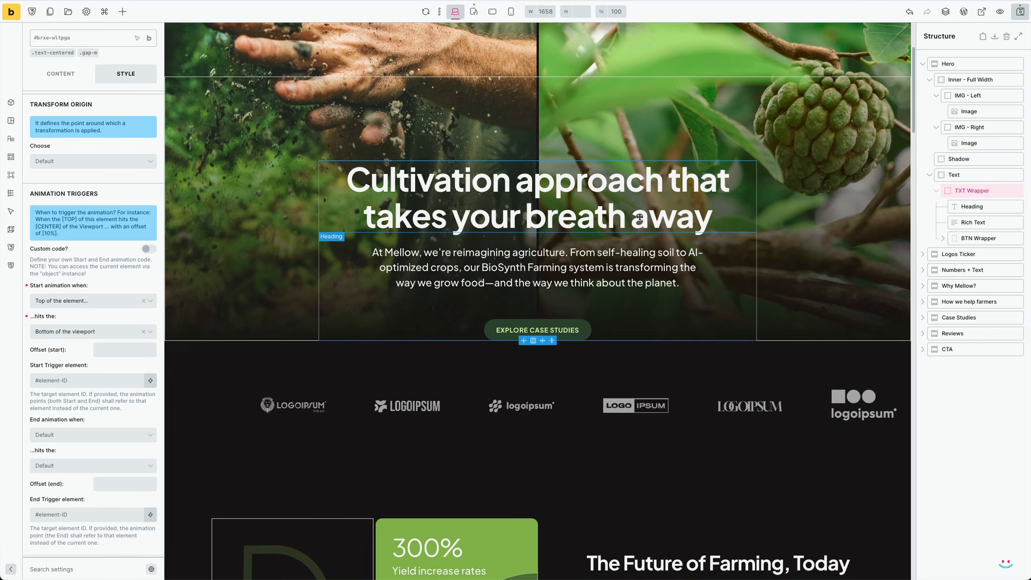
{"action": "scroll", "coordinate": [142, 409], "scroll_direction": "down", "scroll_amount": 10}
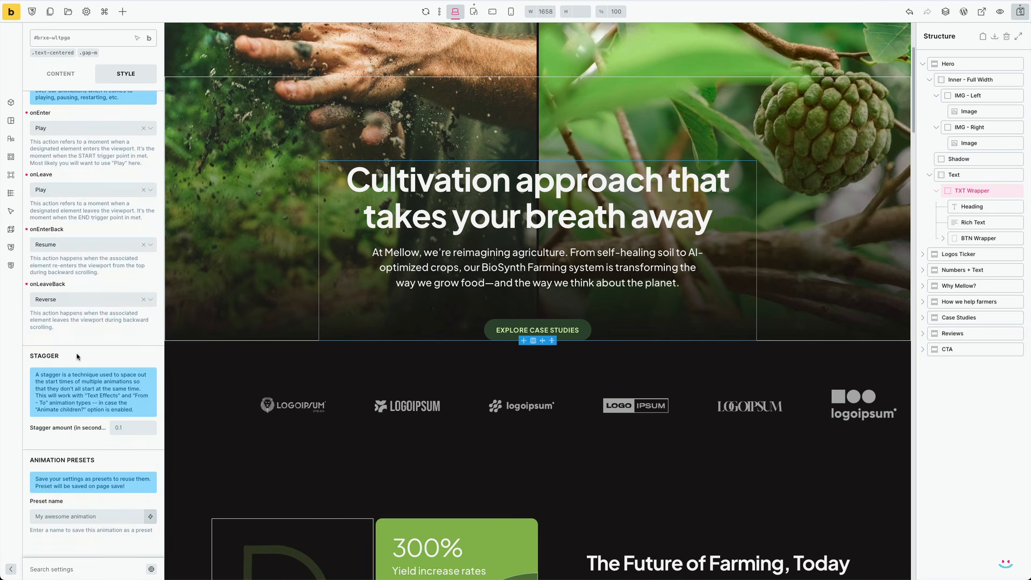
{"action": "left_click", "coordinate": [135, 428]}
{"action": "left_click", "coordinate": [11, 14]}
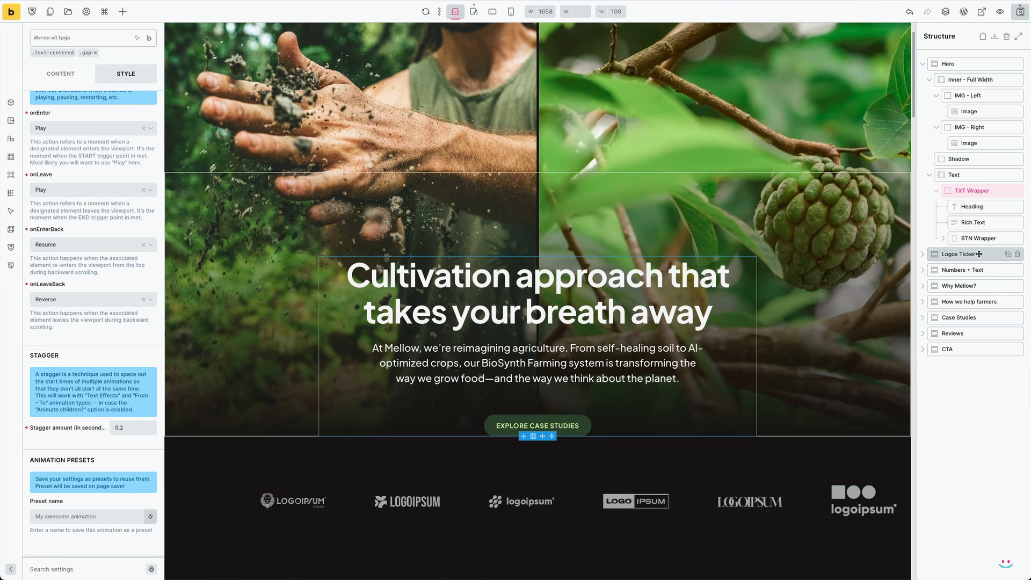
Activate Kinekt on the Logos Ticker section and set its animation type to From - To
{"action": "left_click", "coordinate": [961, 257]}
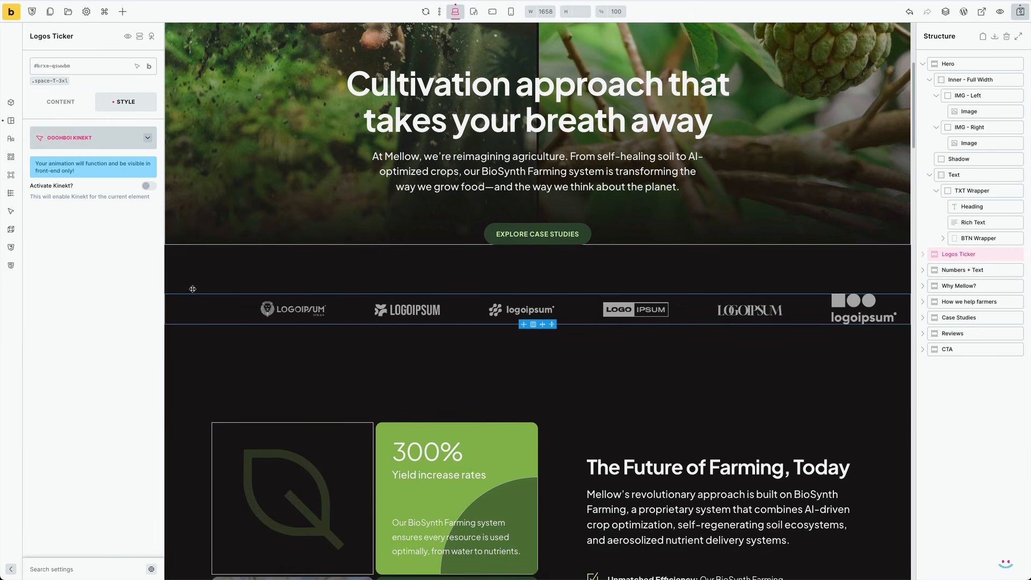
{"action": "left_click", "coordinate": [149, 187]}
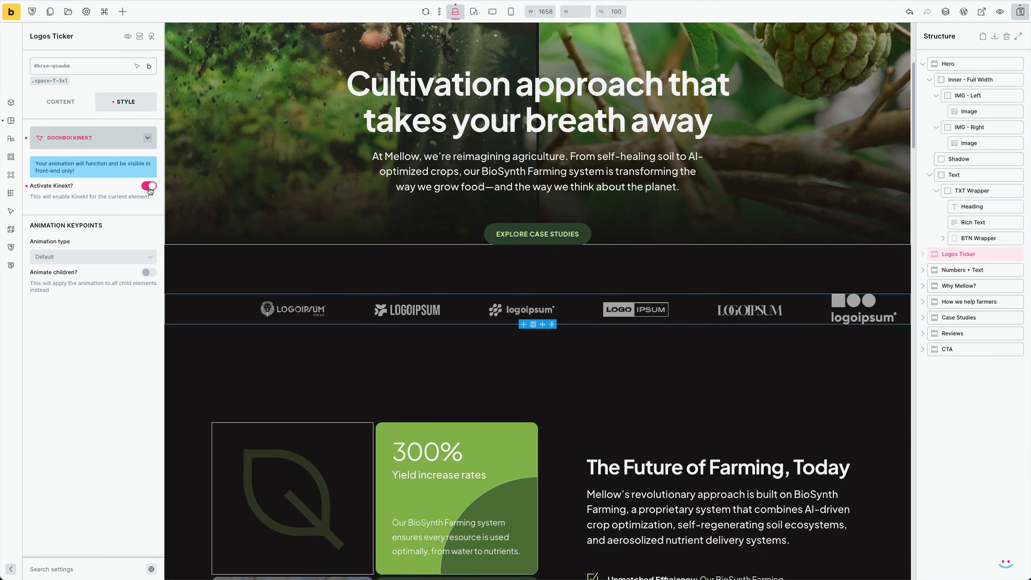
{"action": "left_click", "coordinate": [92, 257]}
{"action": "left_click", "coordinate": [80, 270]}
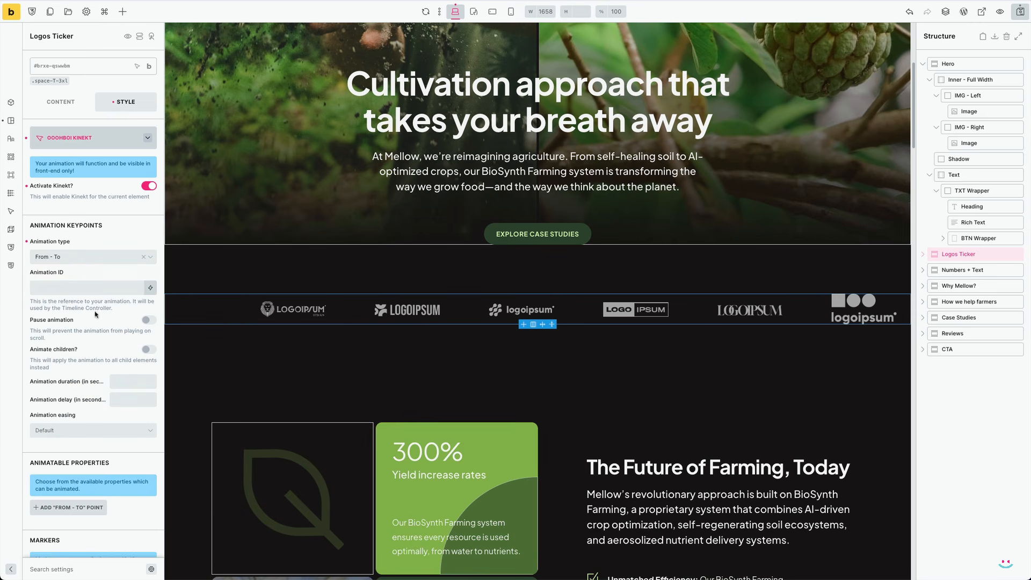
Set the Logos Ticker animation's duration to 1 second, its easing to Ease in.Out and its delay to 2 seconds
{"action": "scroll", "coordinate": [95, 315], "scroll_direction": "down", "scroll_amount": 5}
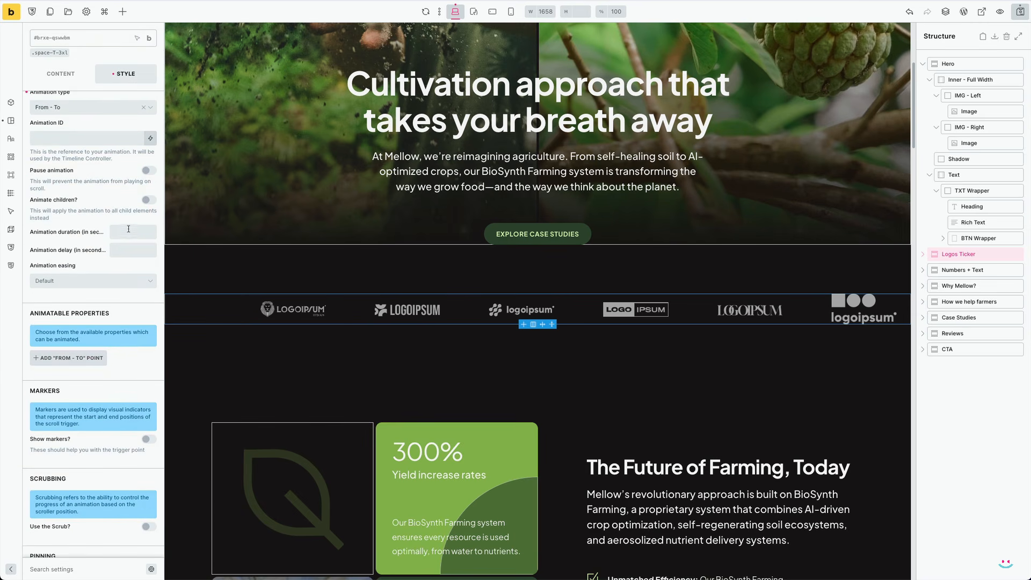
{"action": "left_click", "coordinate": [128, 232]}
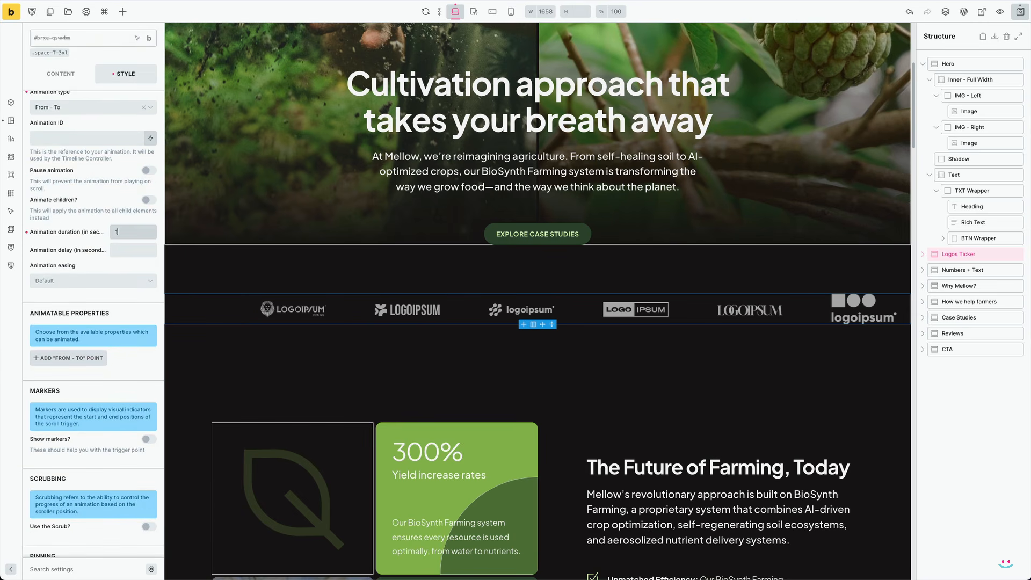
{"action": "left_click", "coordinate": [102, 281]}
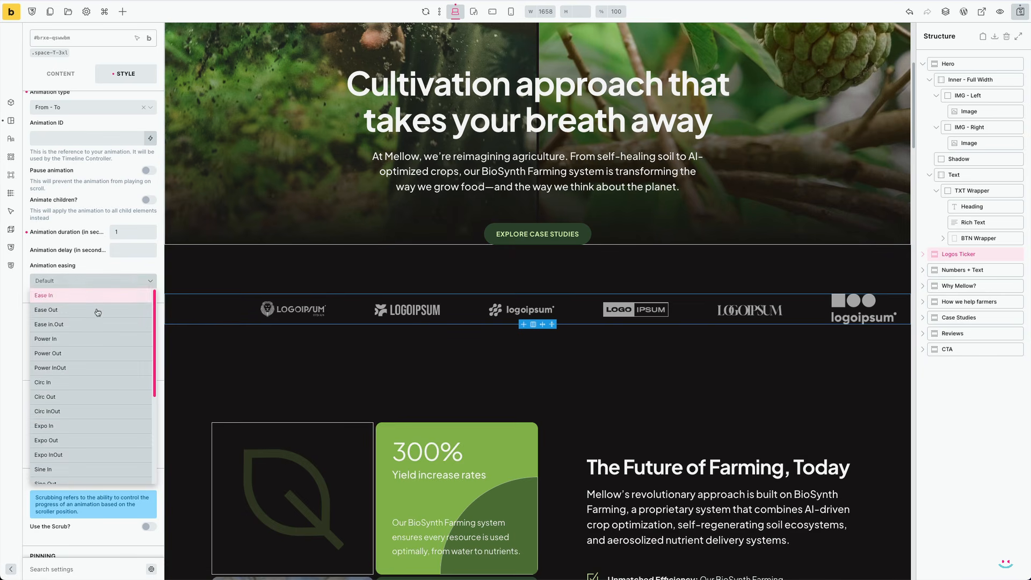
{"action": "left_click", "coordinate": [101, 325]}
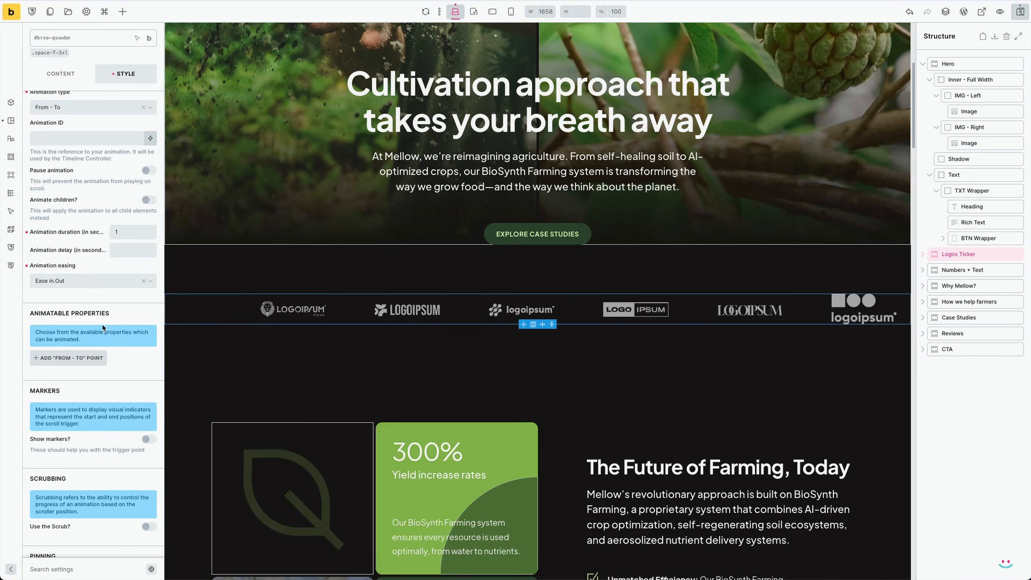
{"action": "left_click", "coordinate": [127, 249]}
{"action": "type", "text": "2"}
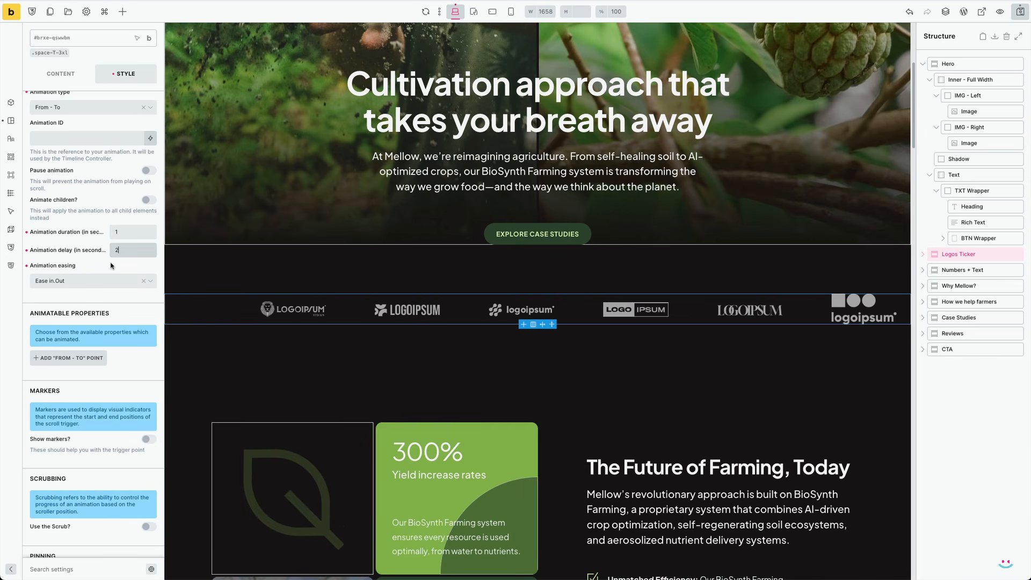
Add a From - To point to the Logos Ticker that animates Opacity, starting from 0
{"action": "scroll", "coordinate": [110, 266], "scroll_direction": "down", "scroll_amount": 3}
{"action": "left_click", "coordinate": [84, 225]}
{"action": "left_click", "coordinate": [81, 258]}
{"action": "left_click", "coordinate": [81, 272]}
{"action": "left_click", "coordinate": [73, 292]}
{"action": "type", "text": "0"}
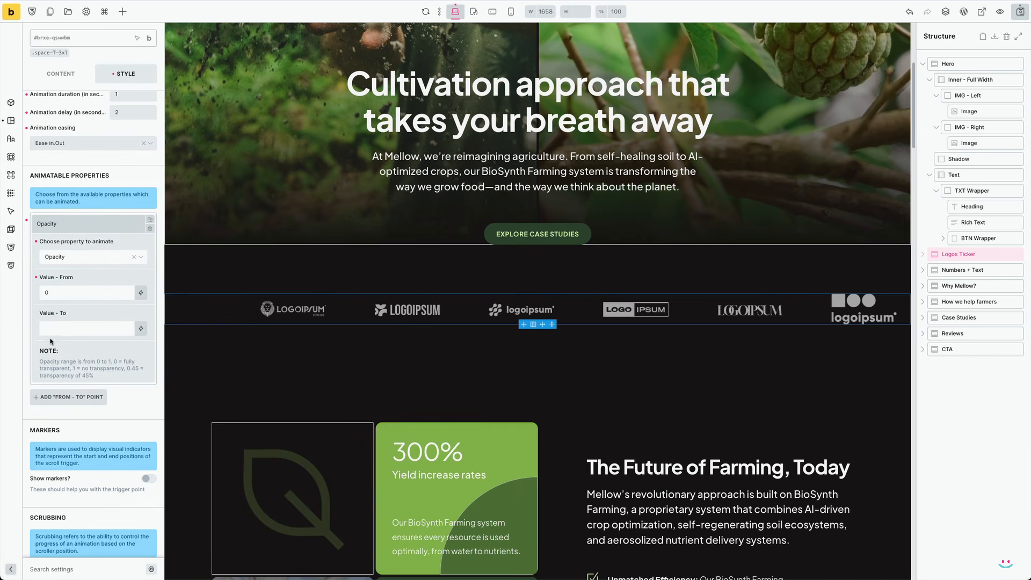
Start the Logos Ticker's animation when the top of the element hits the bottom of the viewport, and save the page
{"action": "scroll", "coordinate": [51, 341], "scroll_direction": "down", "scroll_amount": 10}
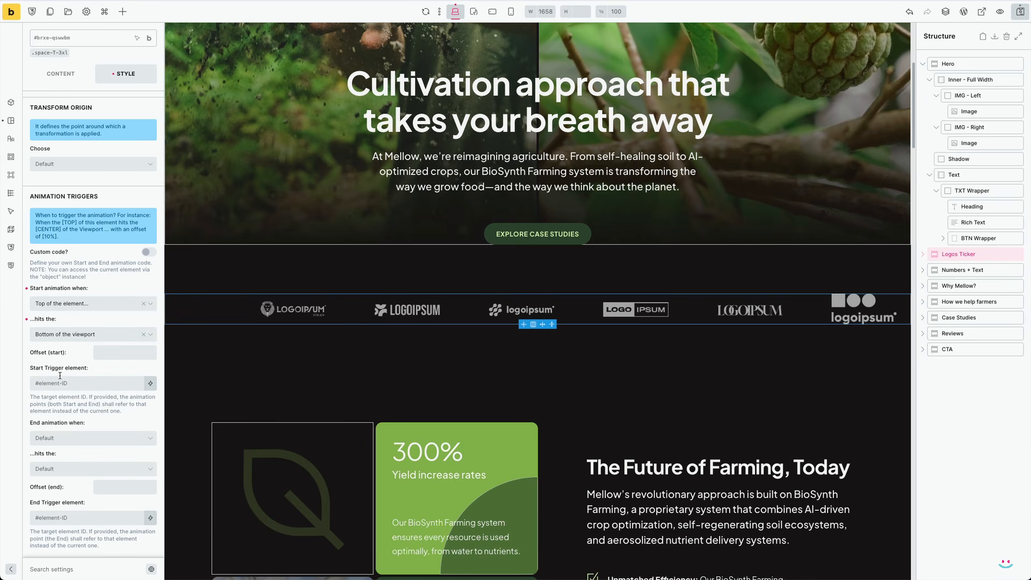
{"action": "left_click", "coordinate": [1021, 14]}
Reload the front-end page to check the hero text and logos ticker animations, and return to the Bricks builder
{"action": "key", "text": "ctrl+Tab"}
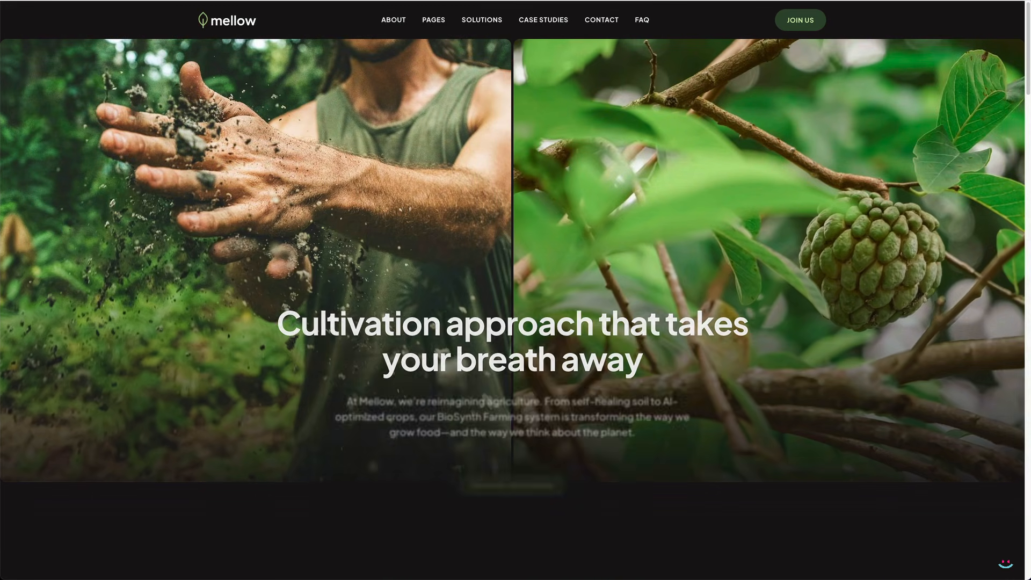
{"action": "key", "text": "ctrl+r"}
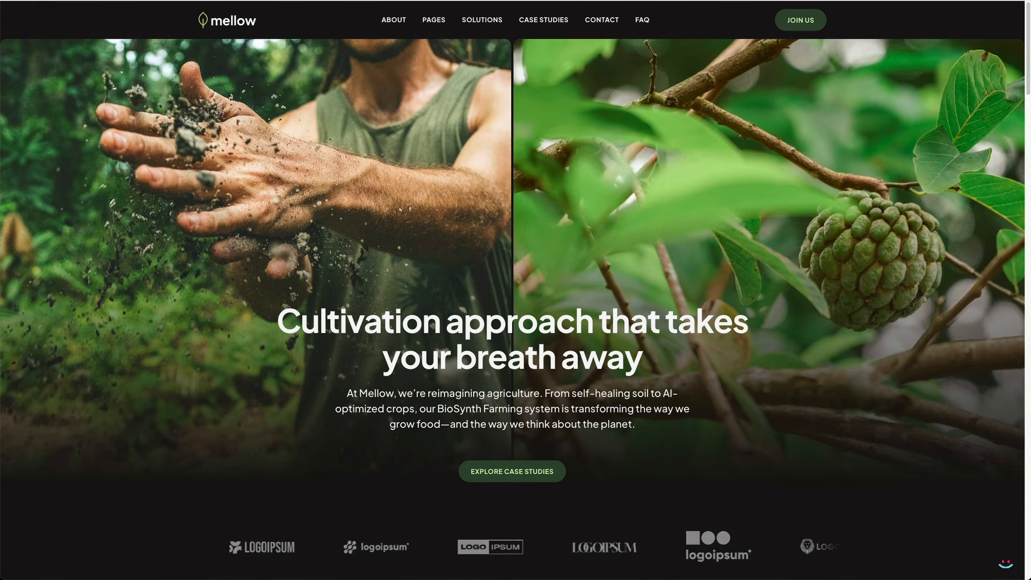
{"action": "key", "text": "ctrl+Tab"}
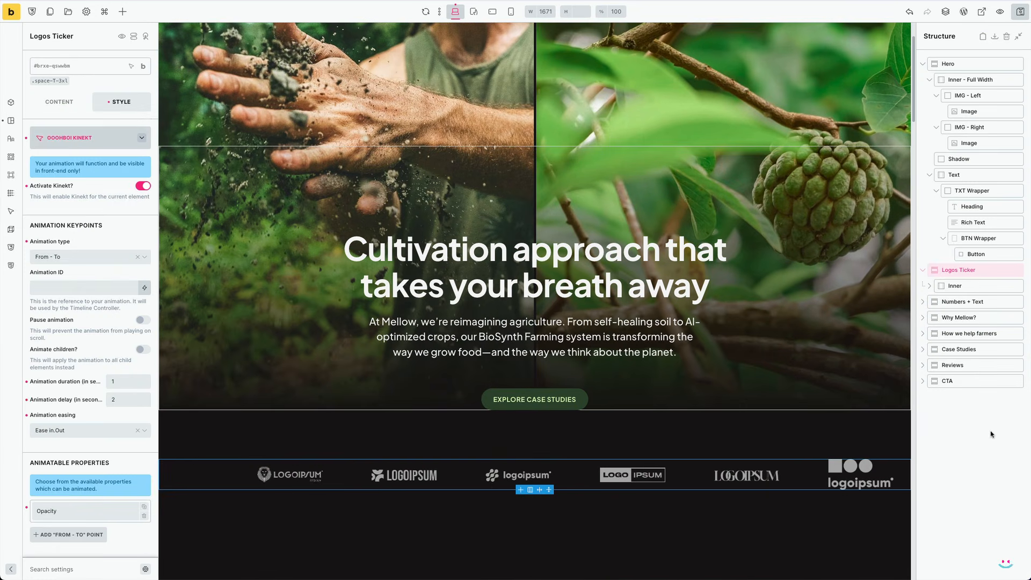
Activate Kinekt on the "The Future of Farming, Today" heading in the Numbers + Text section with the From - To animation type
{"action": "left_click", "coordinate": [966, 302]}
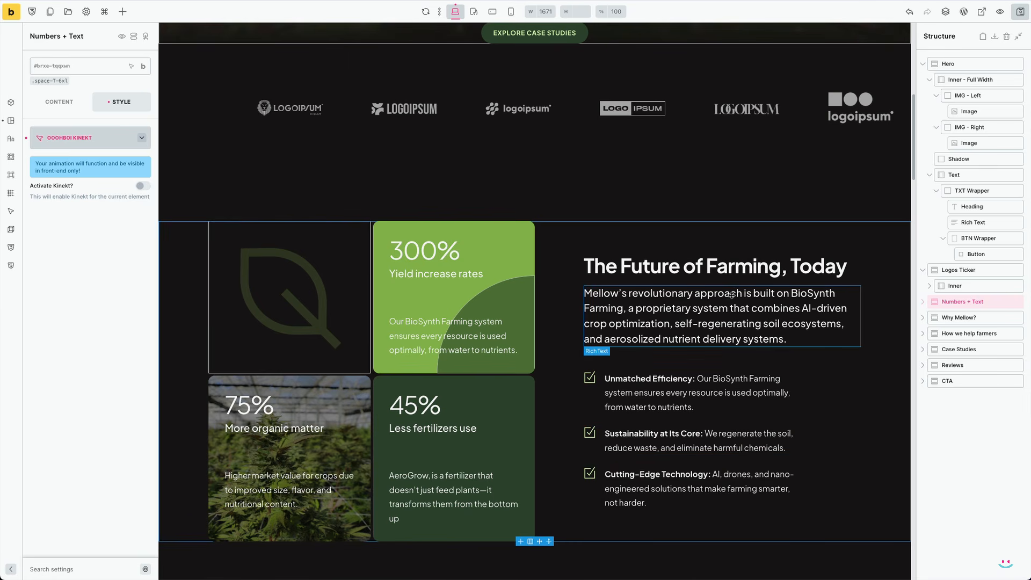
{"action": "scroll", "coordinate": [732, 295], "scroll_direction": "down", "scroll_amount": 2}
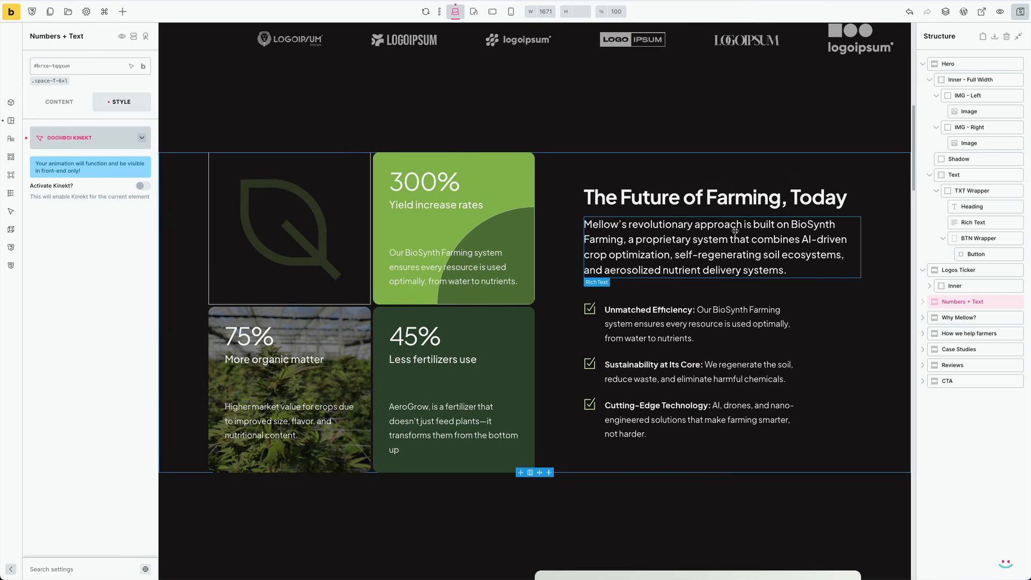
{"action": "scroll", "coordinate": [739, 273], "scroll_direction": "down", "scroll_amount": 10}
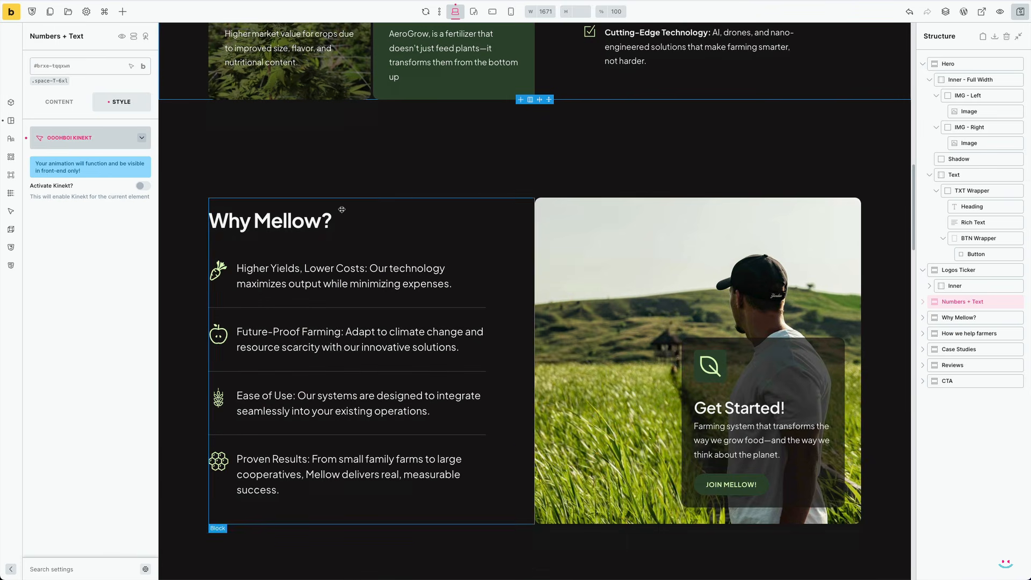
{"action": "scroll", "coordinate": [766, 234], "scroll_direction": "down", "scroll_amount": 10}
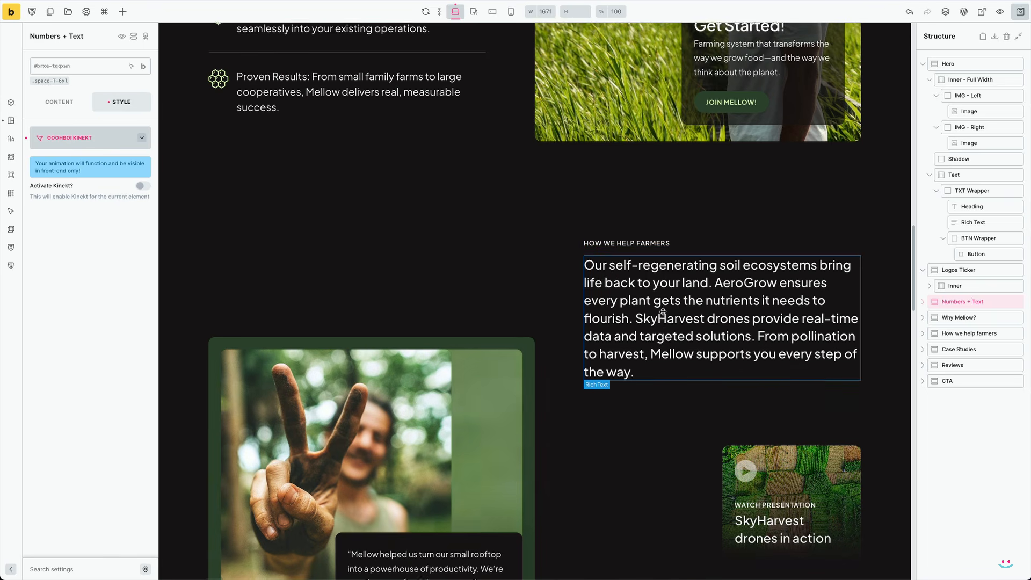
{"action": "scroll", "coordinate": [662, 312], "scroll_direction": "down", "scroll_amount": 12}
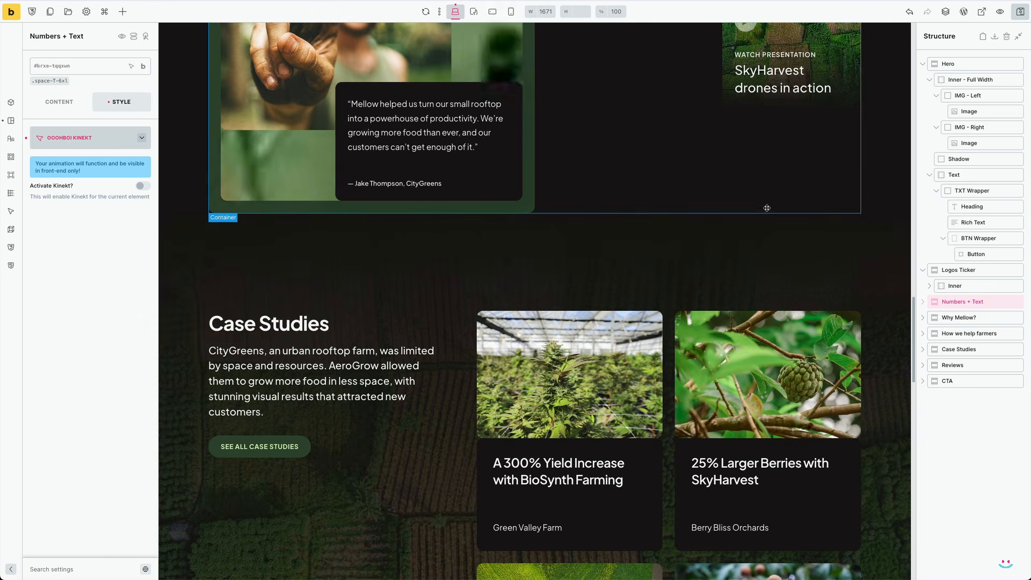
{"action": "scroll", "coordinate": [767, 208], "scroll_direction": "up", "scroll_amount": 20}
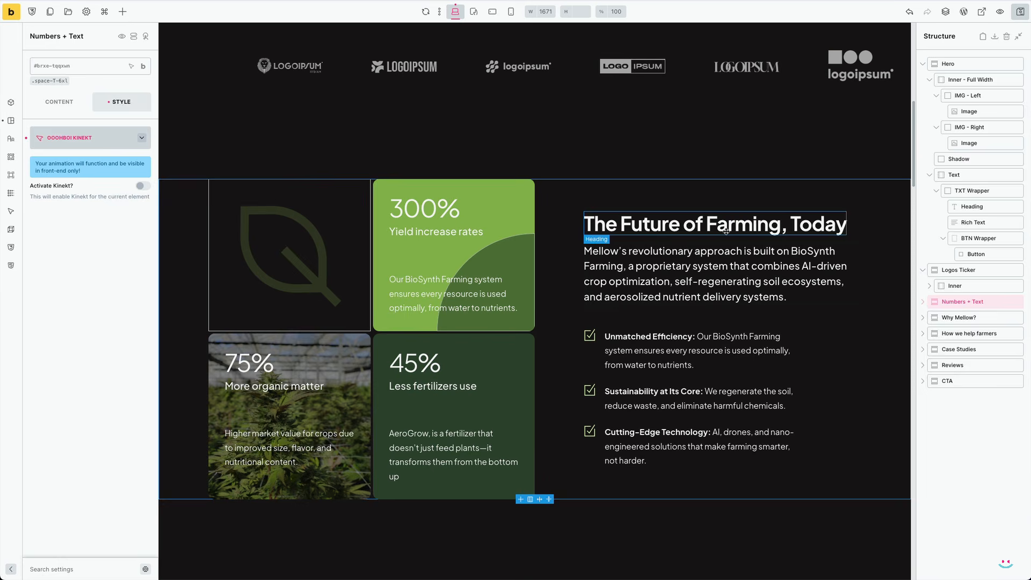
{"action": "left_click", "coordinate": [726, 231]}
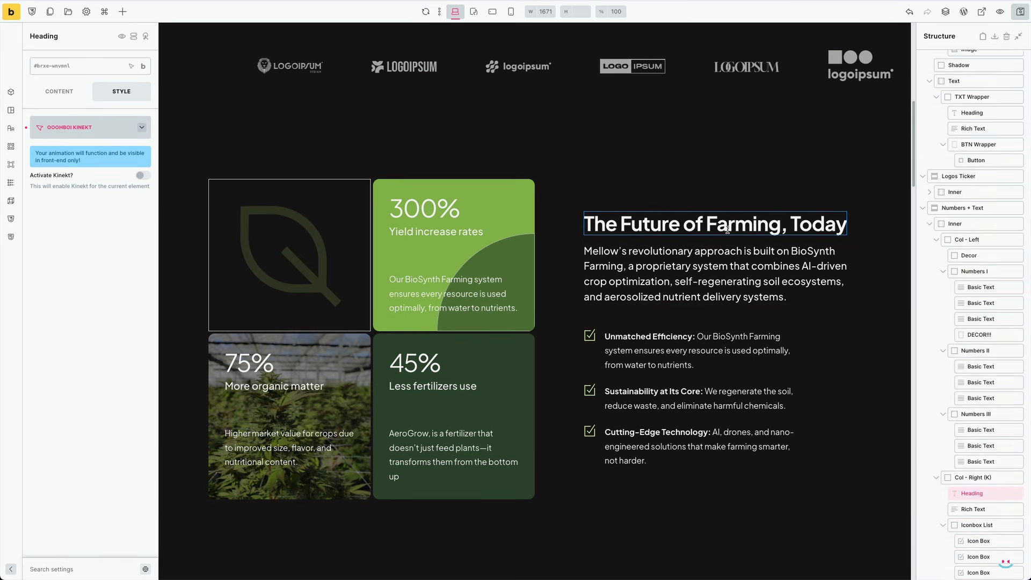
{"action": "left_click", "coordinate": [143, 177]}
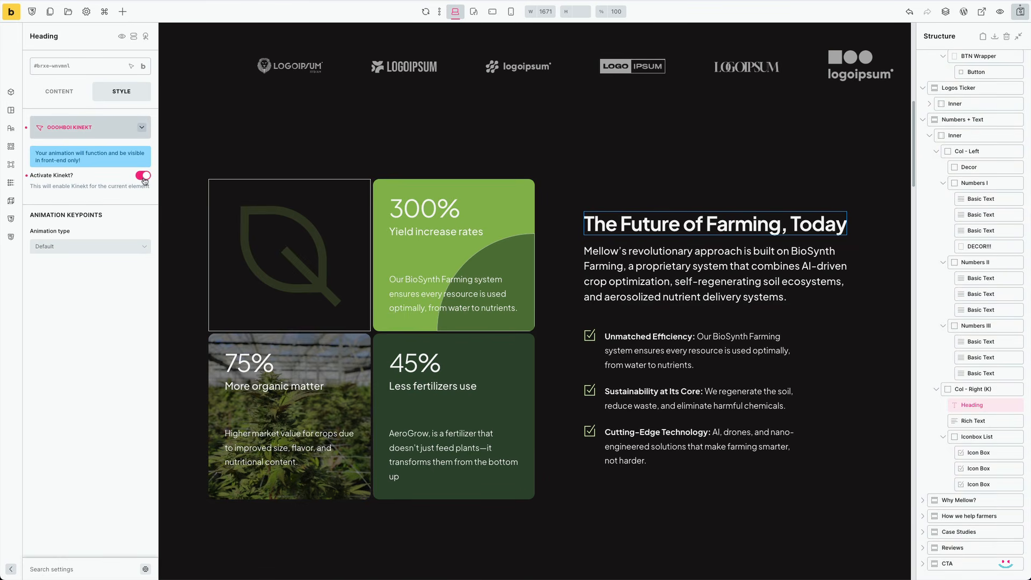
{"action": "left_click", "coordinate": [74, 250]}
{"action": "left_click", "coordinate": [72, 261]}
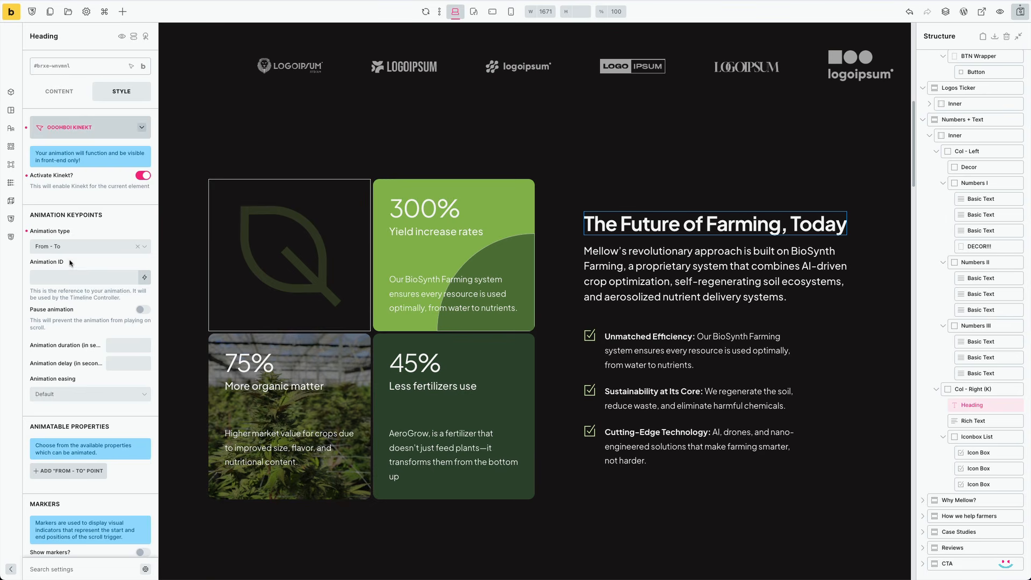
Set the heading animation's duration to 0.5 seconds and its easing to Circ InOut
{"action": "scroll", "coordinate": [70, 263], "scroll_direction": "down", "scroll_amount": 3}
{"action": "left_click", "coordinate": [116, 274]}
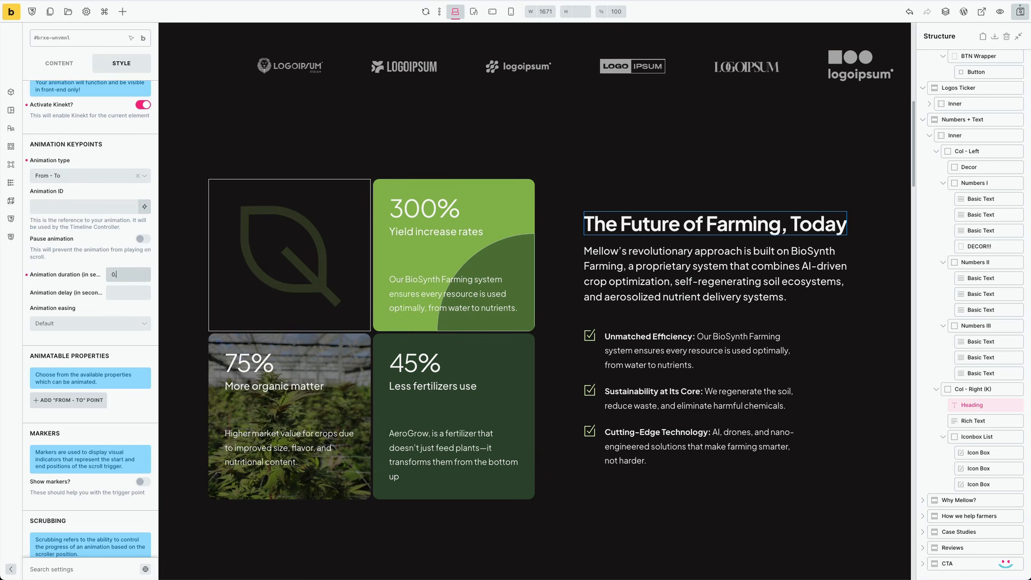
{"action": "left_click", "coordinate": [90, 324]}
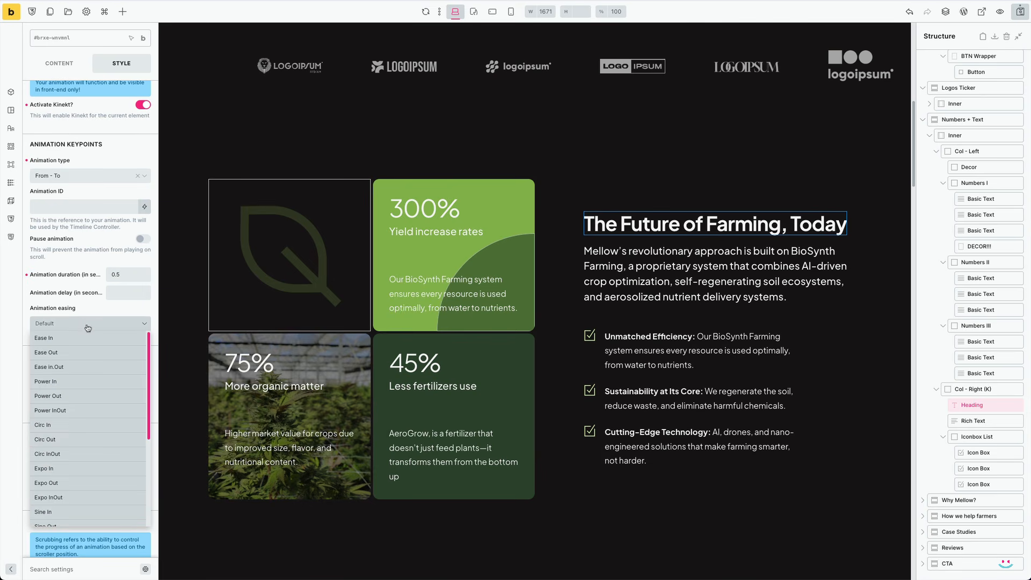
{"action": "left_click", "coordinate": [89, 454]}
Add a From - To point to the heading that animates Y position from 100px to 0
{"action": "scroll", "coordinate": [108, 376], "scroll_direction": "down", "scroll_amount": 4}
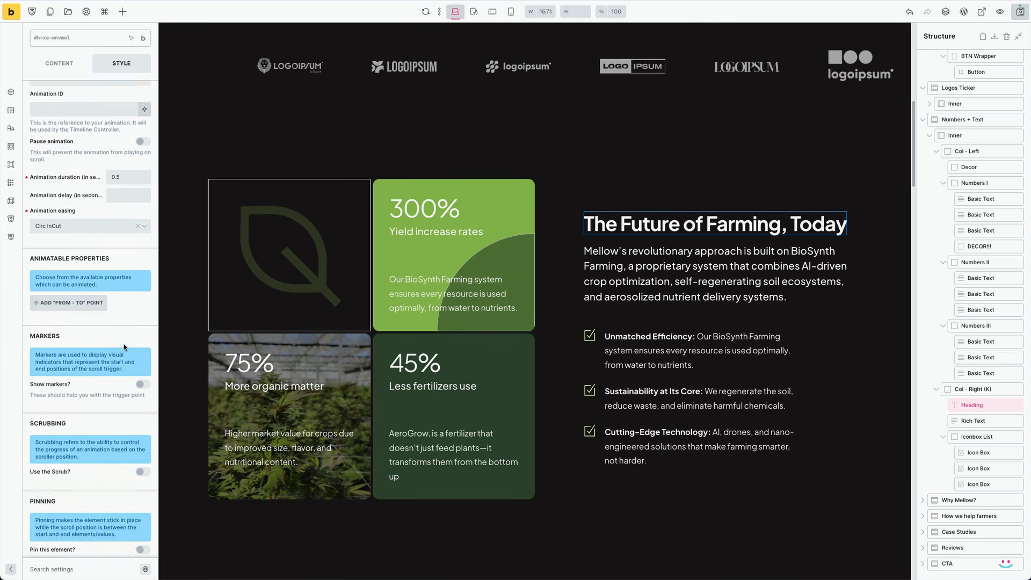
{"action": "scroll", "coordinate": [124, 348], "scroll_direction": "down", "scroll_amount": 6}
{"action": "left_click", "coordinate": [79, 150]}
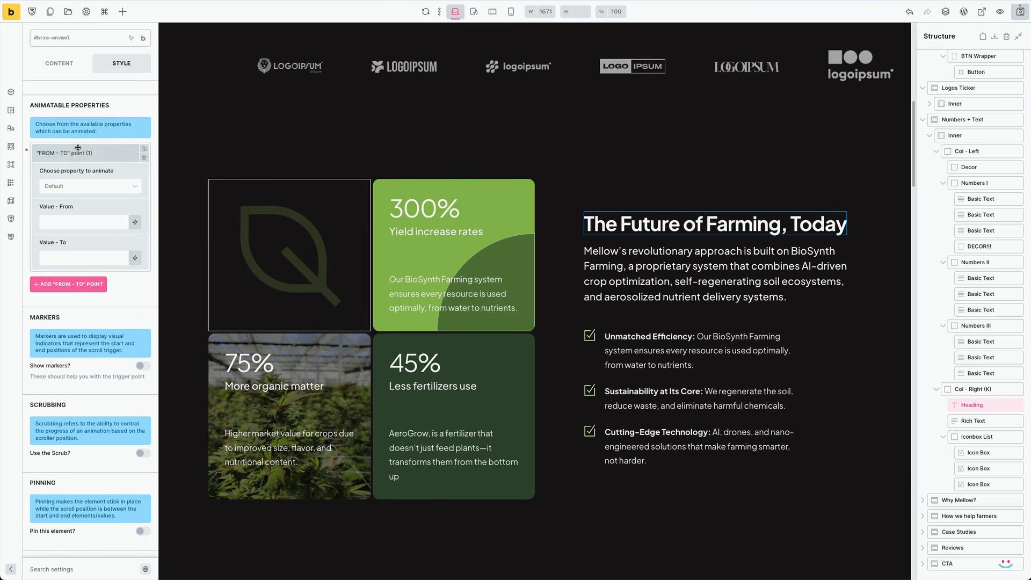
{"action": "left_click", "coordinate": [89, 186]}
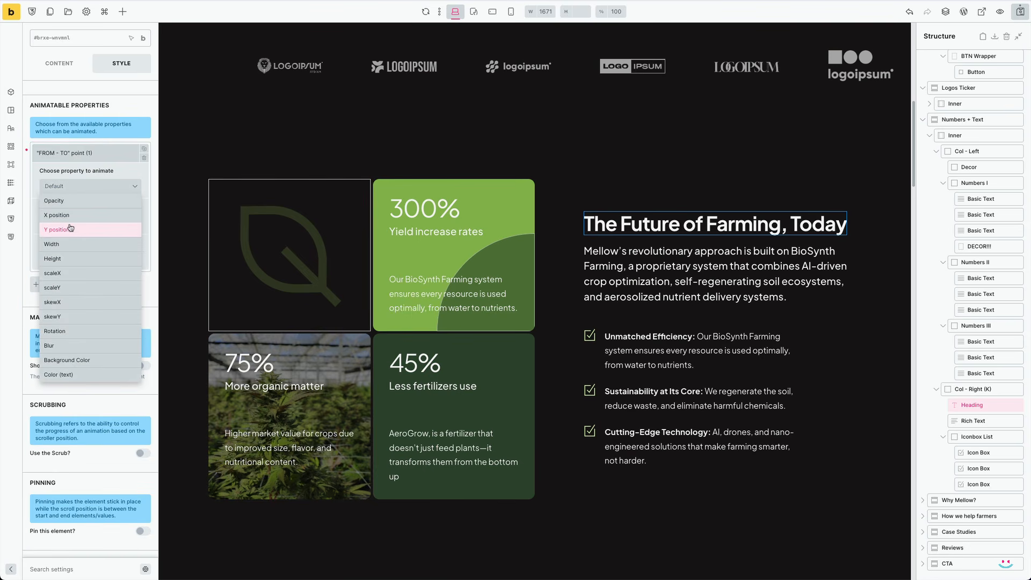
{"action": "left_click", "coordinate": [89, 233]}
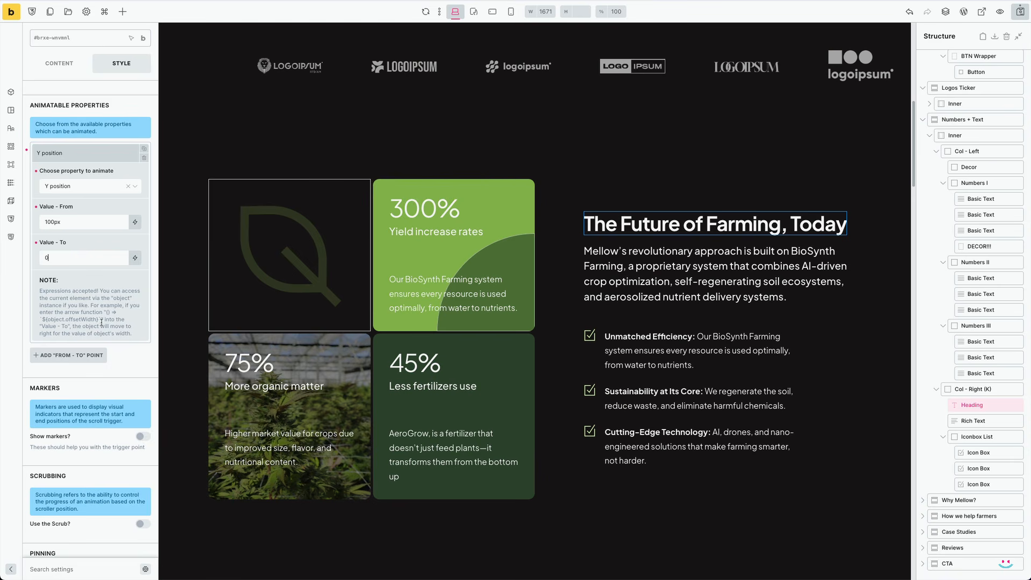
{"action": "mouse_move", "coordinate": [99, 321]}
{"action": "left_mouse_down"}
{"action": "mouse_move", "coordinate": [83, 313]}
{"action": "mouse_move", "coordinate": [106, 313]}
{"action": "left_mouse_up"}
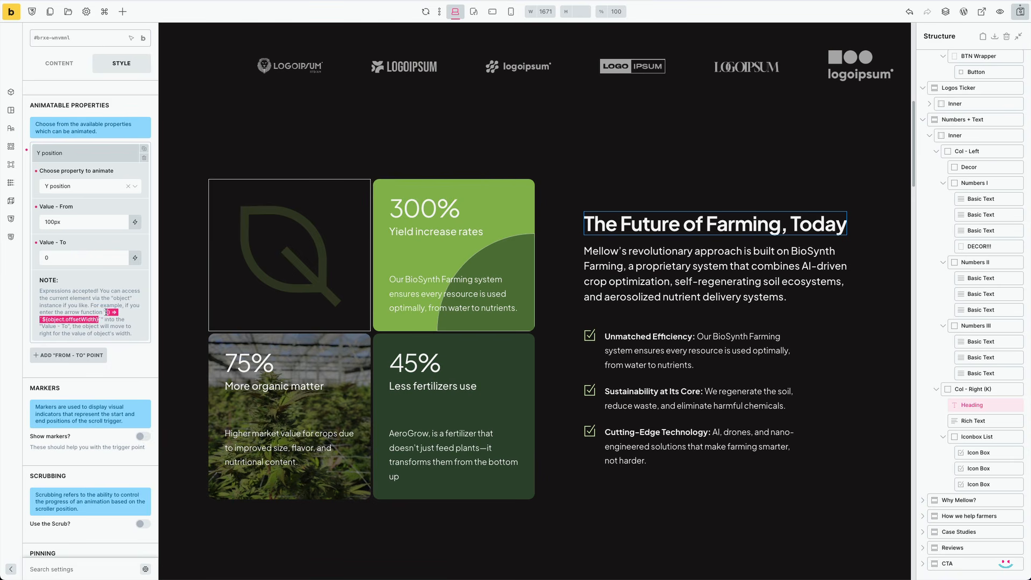
{"action": "left_click", "coordinate": [115, 326]}
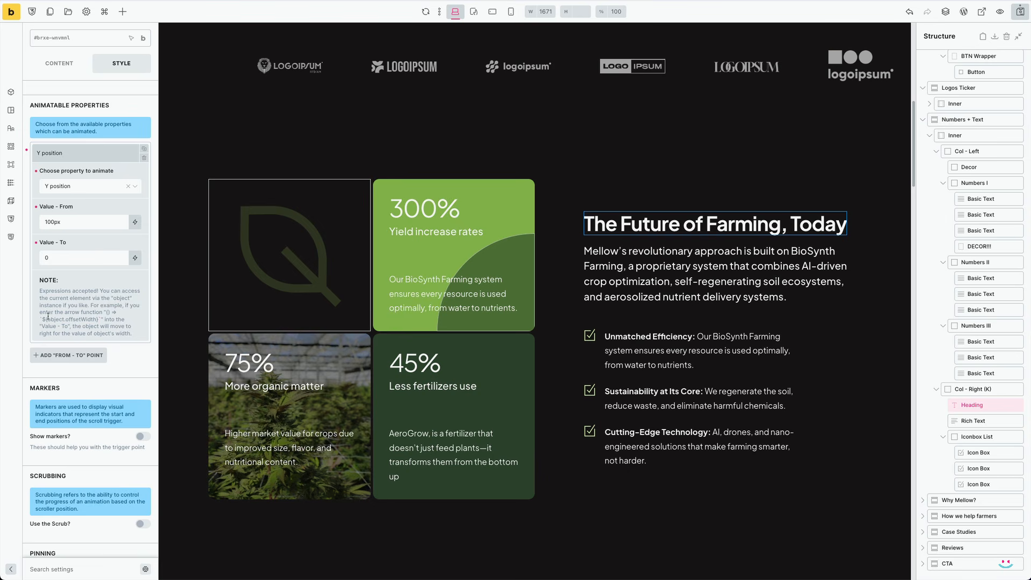
Add a second From - To point to the heading that animates Opacity from 0 to 1
{"action": "left_click", "coordinate": [53, 155]}
{"action": "left_click", "coordinate": [59, 178]}
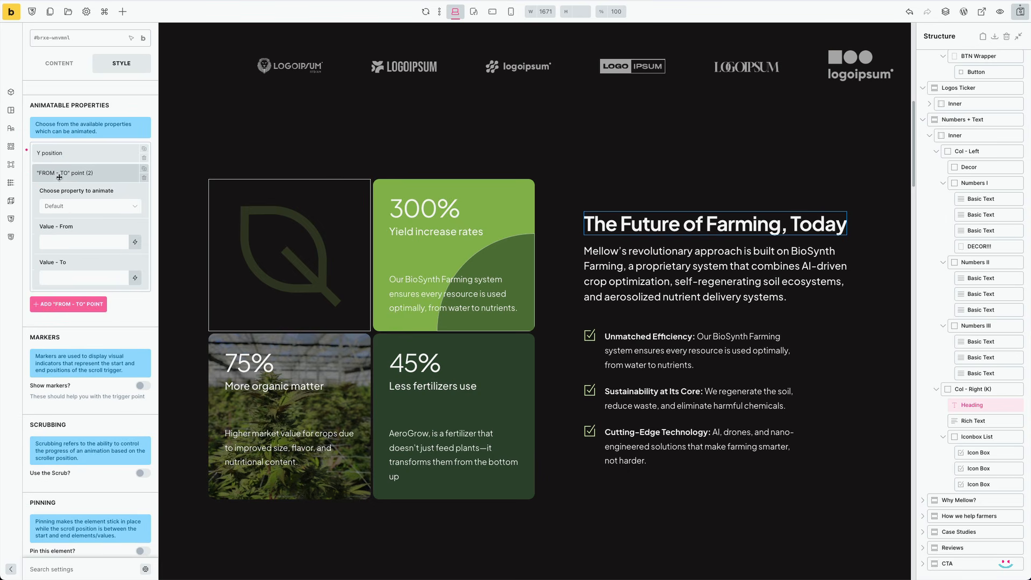
{"action": "left_click", "coordinate": [77, 208]}
{"action": "left_click", "coordinate": [76, 223]}
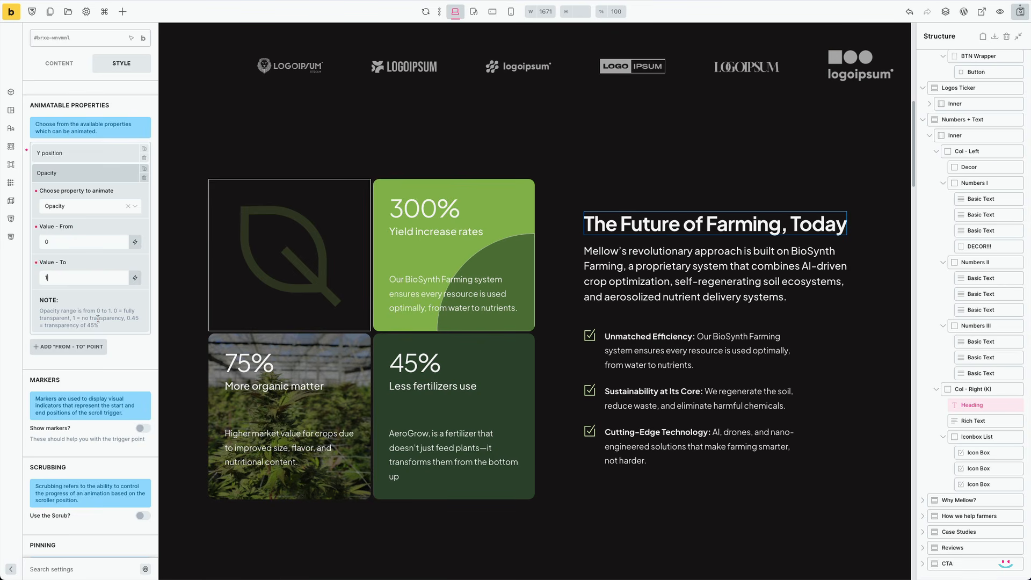
Start the heading's animation when the top of the element hits the bottom of the viewport
{"action": "scroll", "coordinate": [98, 318], "scroll_direction": "down", "scroll_amount": 10}
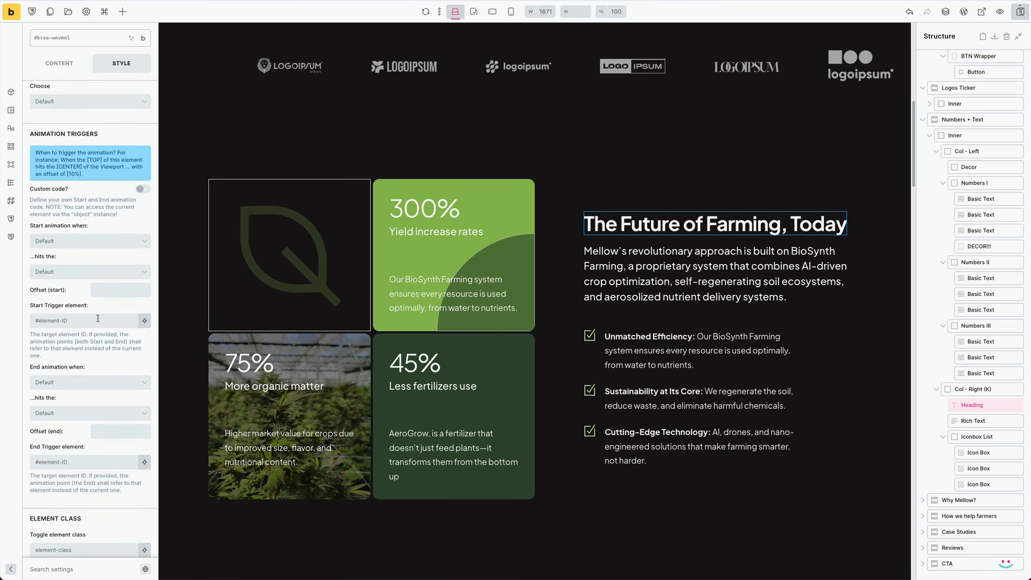
{"action": "left_click", "coordinate": [84, 241]}
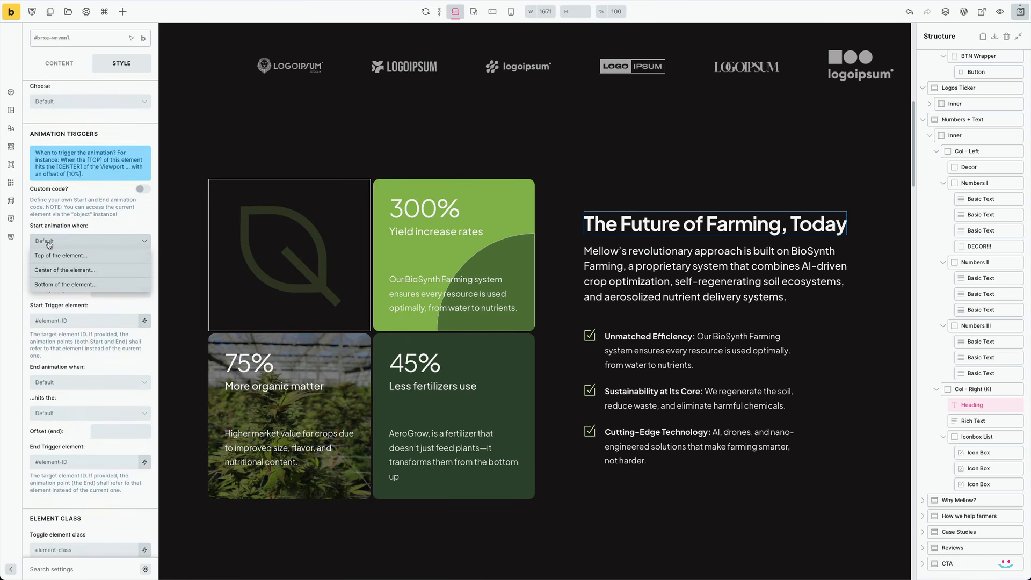
{"action": "left_click", "coordinate": [73, 259]}
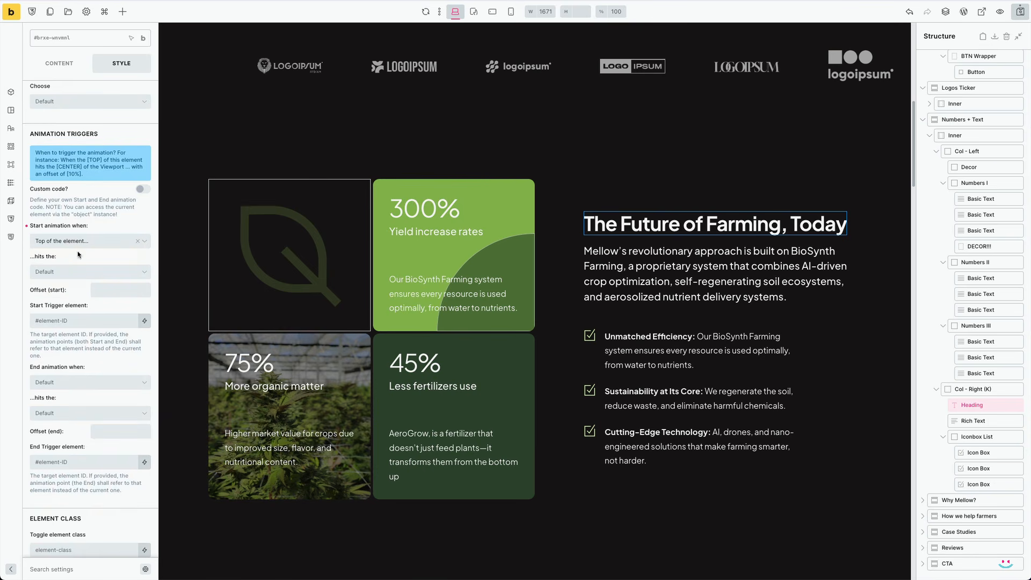
{"action": "left_click", "coordinate": [80, 273]}
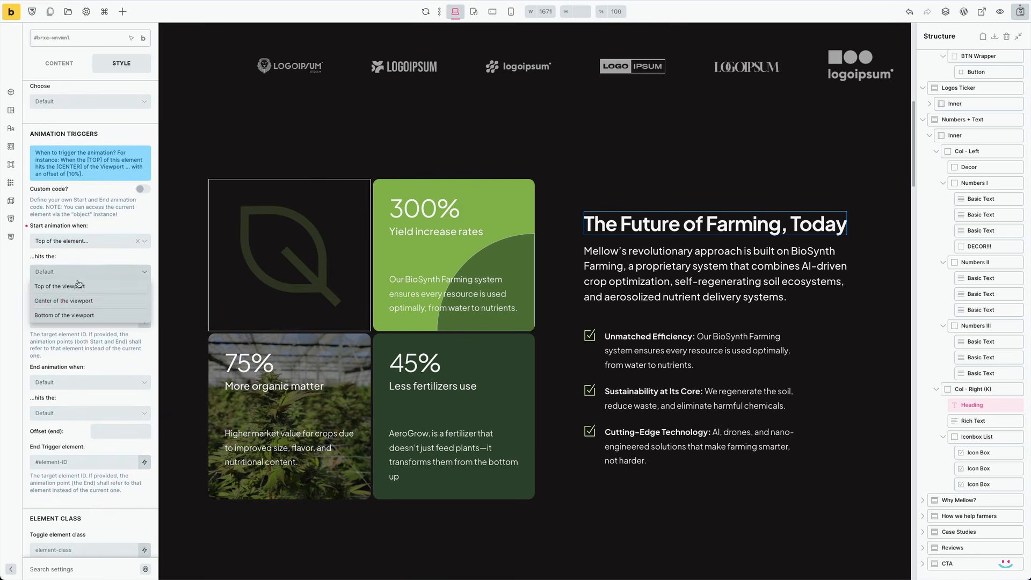
{"action": "left_click", "coordinate": [75, 316]}
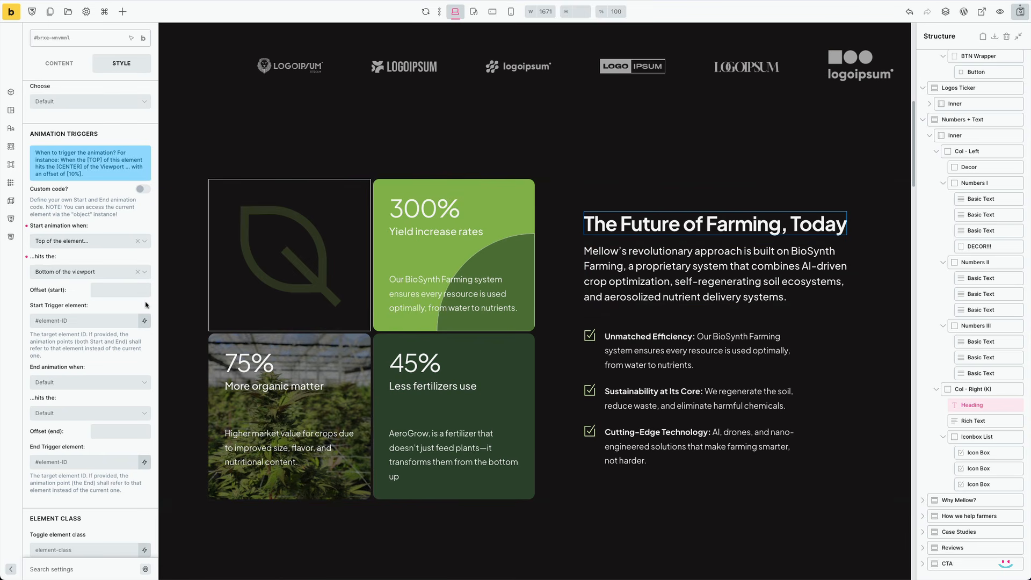
Name the heading's animation preset "Simple Text Fade to Top" and save the page to store it
{"action": "scroll", "coordinate": [146, 305], "scroll_direction": "down", "scroll_amount": 15}
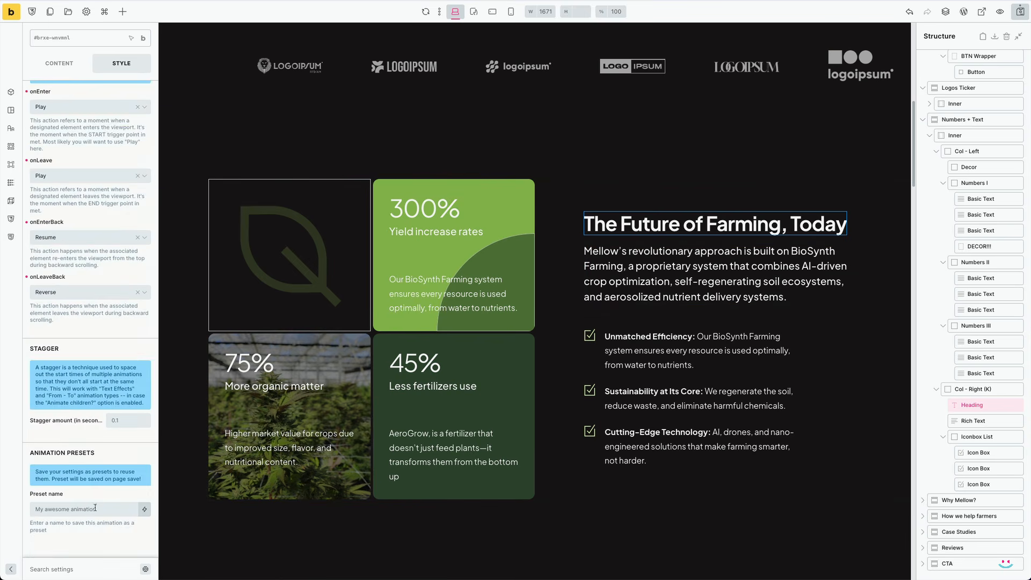
{"action": "left_click", "coordinate": [95, 508]}
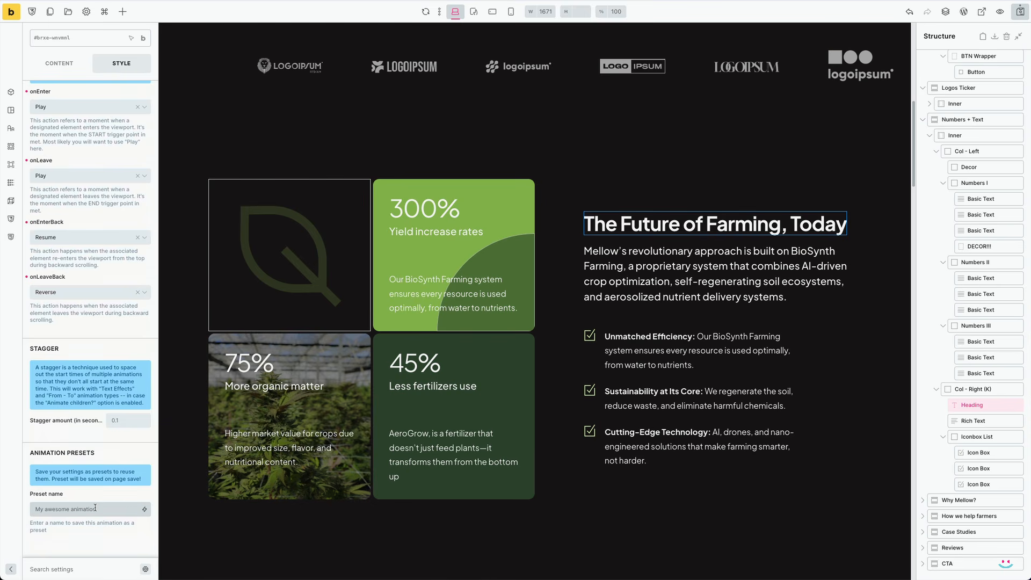
{"action": "type", "text": "Simple Text Fade to Top"}
{"action": "left_click_drag", "start_coordinate": [111, 507], "coordinate": [34, 515]}
{"action": "left_click", "coordinate": [95, 512]}
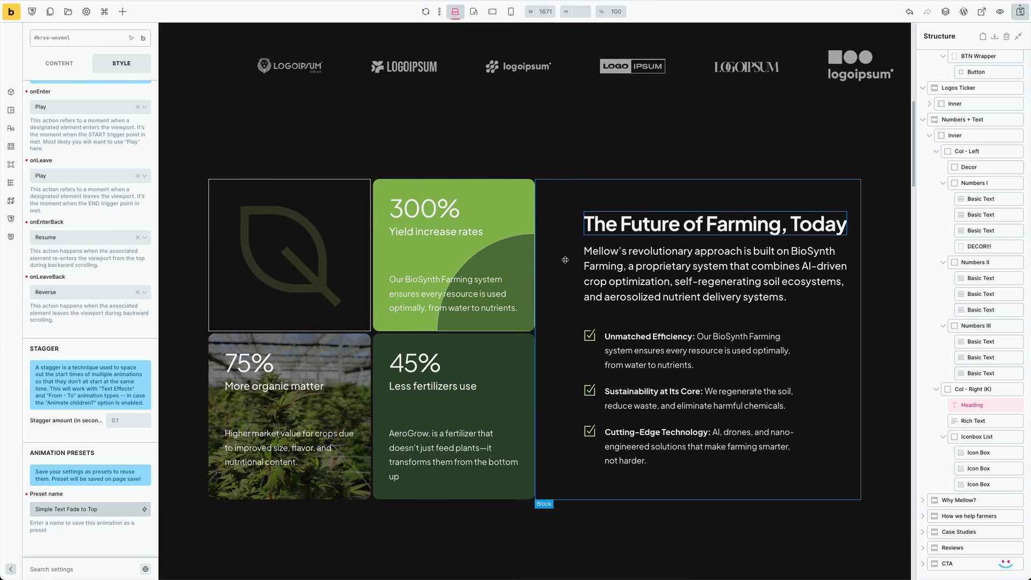
{"action": "left_click", "coordinate": [1020, 14]}
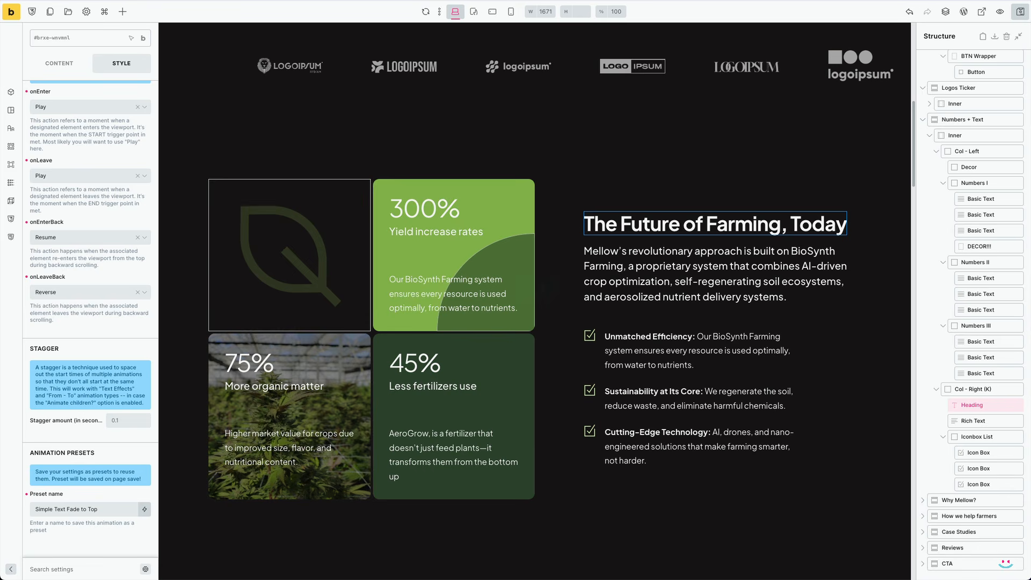
Reload the builder and reopen the Kinekt settings of the "The Future of Farming, Today" heading to review them
{"action": "left_click", "coordinate": [44, 1]}
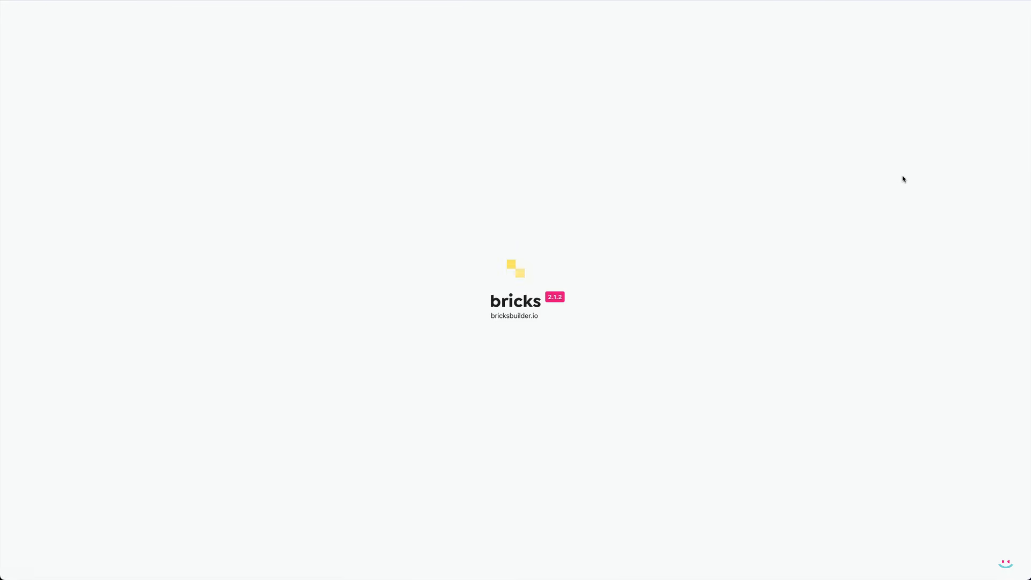
{"action": "scroll", "coordinate": [805, 215], "scroll_direction": "down", "scroll_amount": 10}
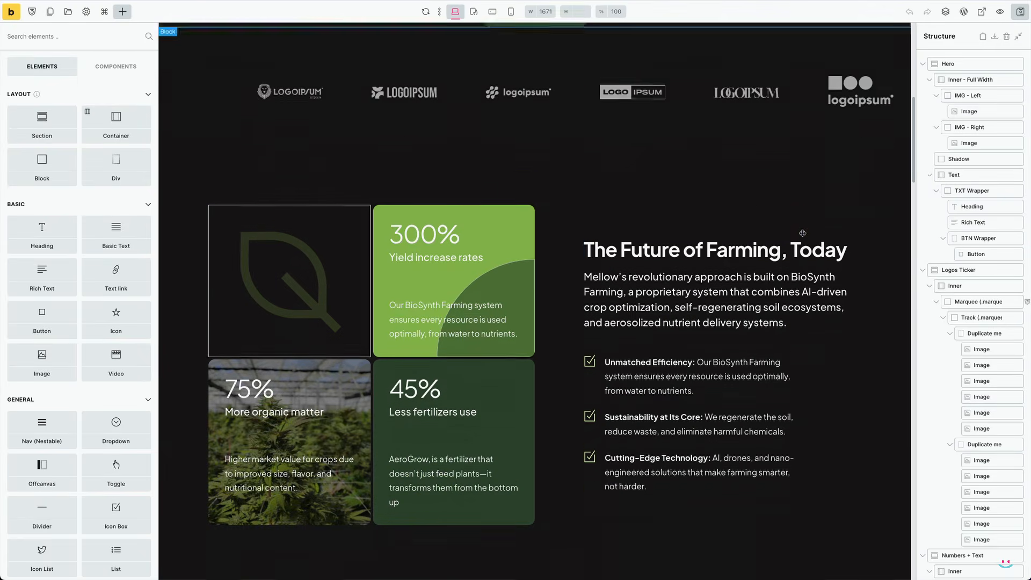
{"action": "left_click", "coordinate": [707, 169]}
{"action": "left_click", "coordinate": [121, 91]}
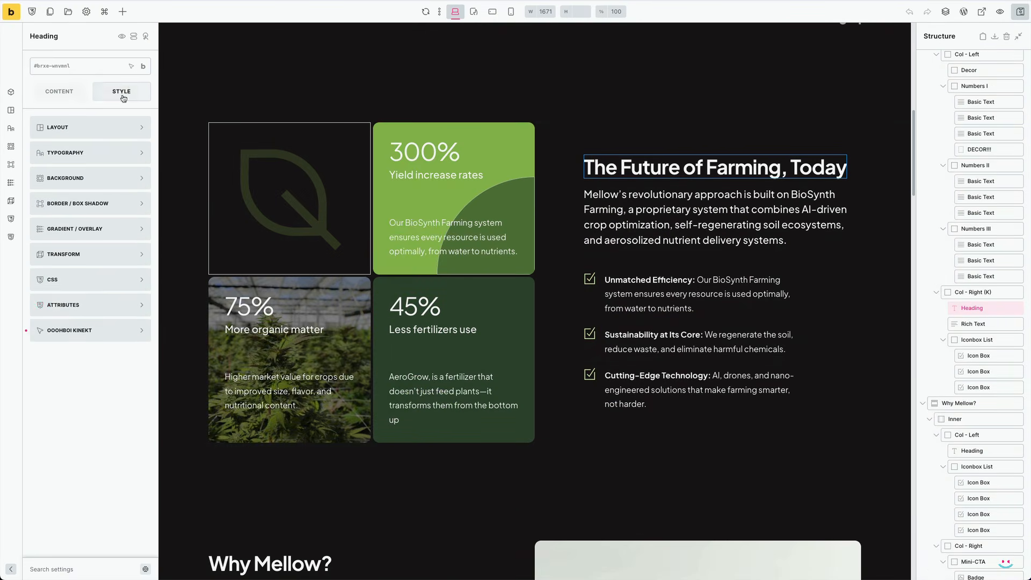
{"action": "left_click", "coordinate": [95, 328]}
{"action": "scroll", "coordinate": [95, 328], "scroll_direction": "down", "scroll_amount": 5}
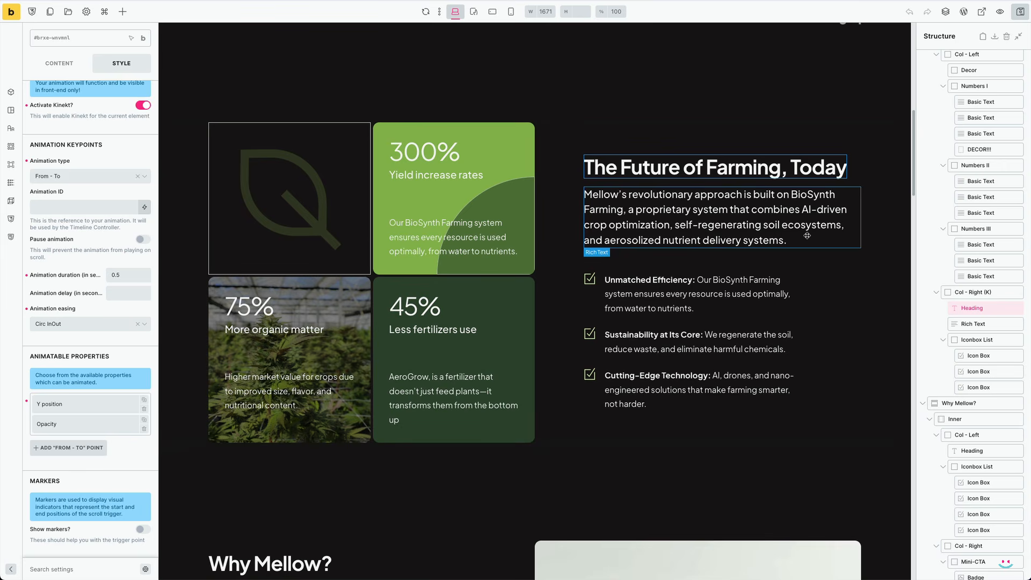
Activate Kinekt on the rich text paragraph below "The Future of Farming, Today" and load the Simple Text Fade to Top (heading) preset
{"action": "left_click", "coordinate": [774, 217]}
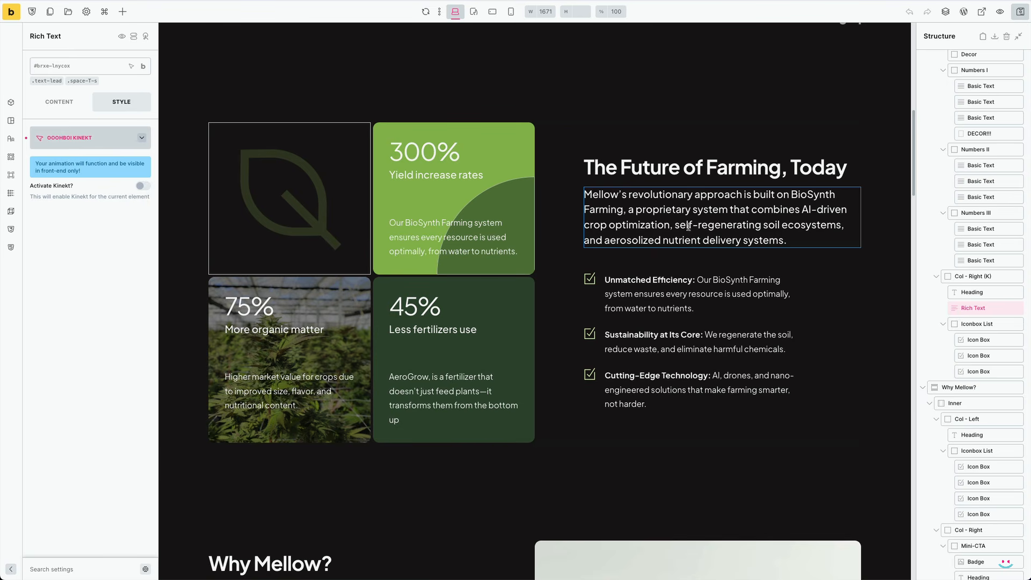
{"action": "left_click", "coordinate": [143, 188]}
{"action": "left_click", "coordinate": [91, 261]}
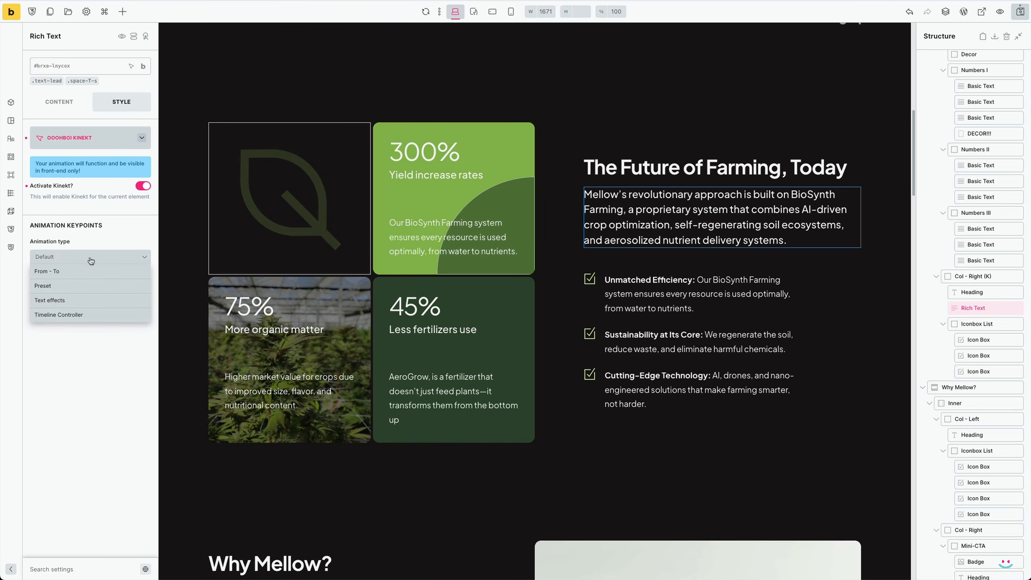
{"action": "left_click", "coordinate": [44, 289]}
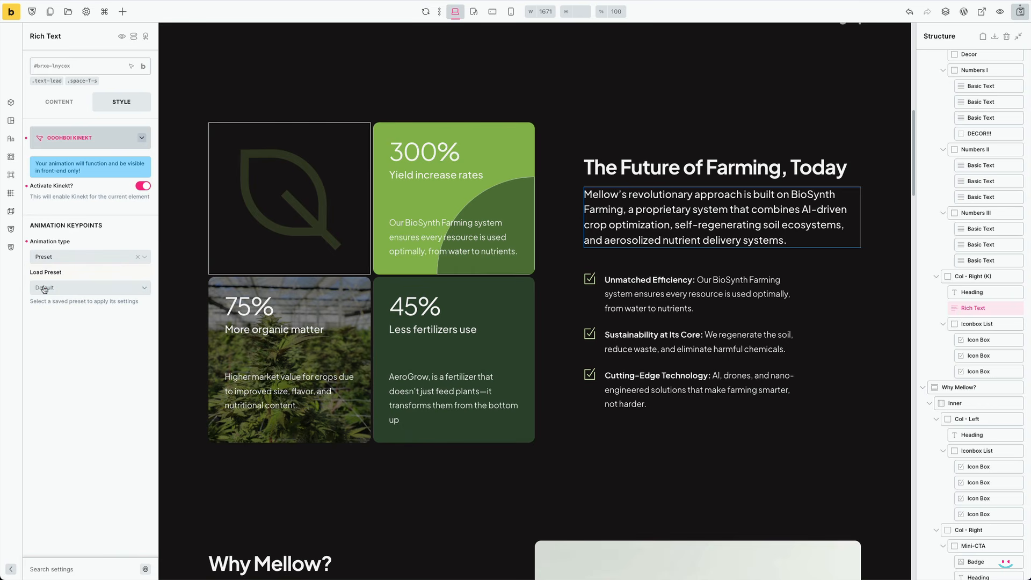
{"action": "left_click", "coordinate": [87, 292]}
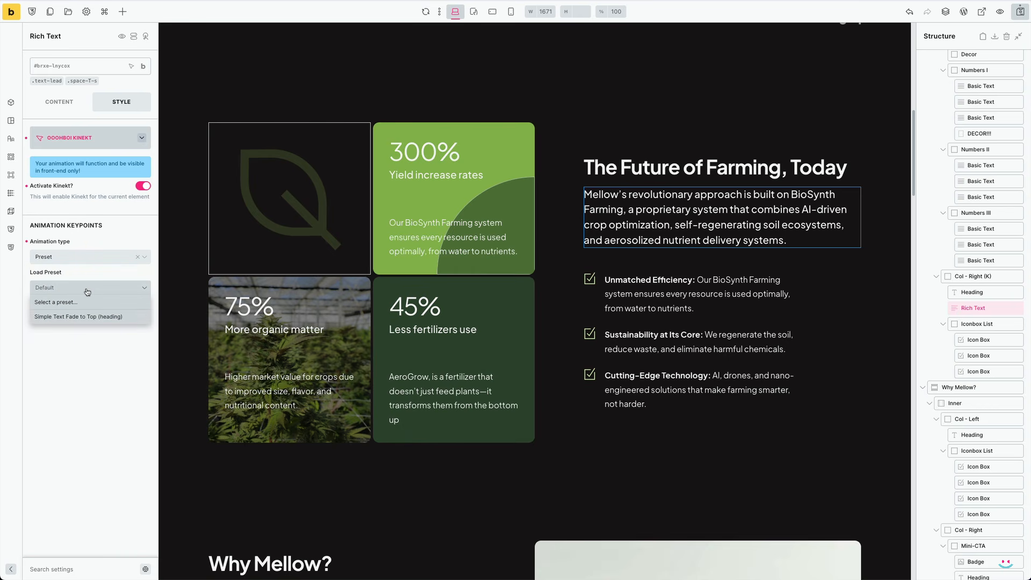
{"action": "left_click", "coordinate": [77, 318]}
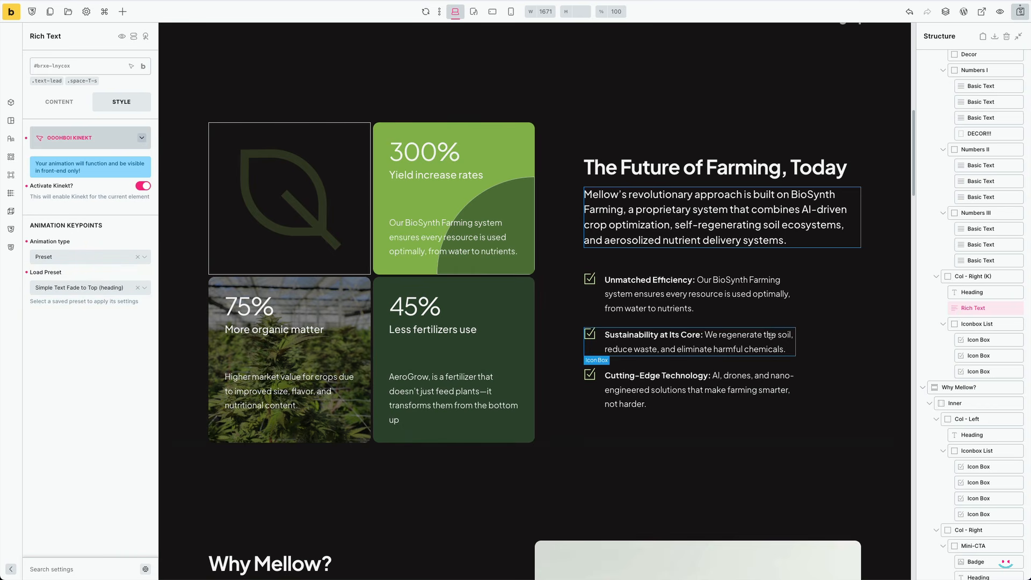
Activate Kinekt on the Iconbox List in Col - Right (K) and set its animation type to From - To
{"action": "scroll", "coordinate": [763, 344], "scroll_direction": "down", "scroll_amount": 1}
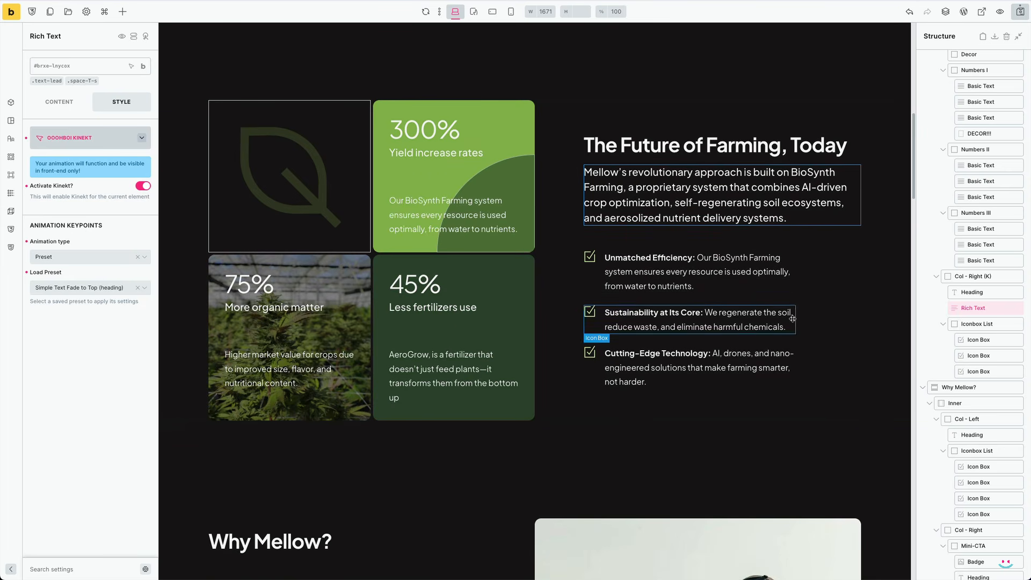
{"action": "scroll", "coordinate": [793, 319], "scroll_direction": "up", "scroll_amount": 10}
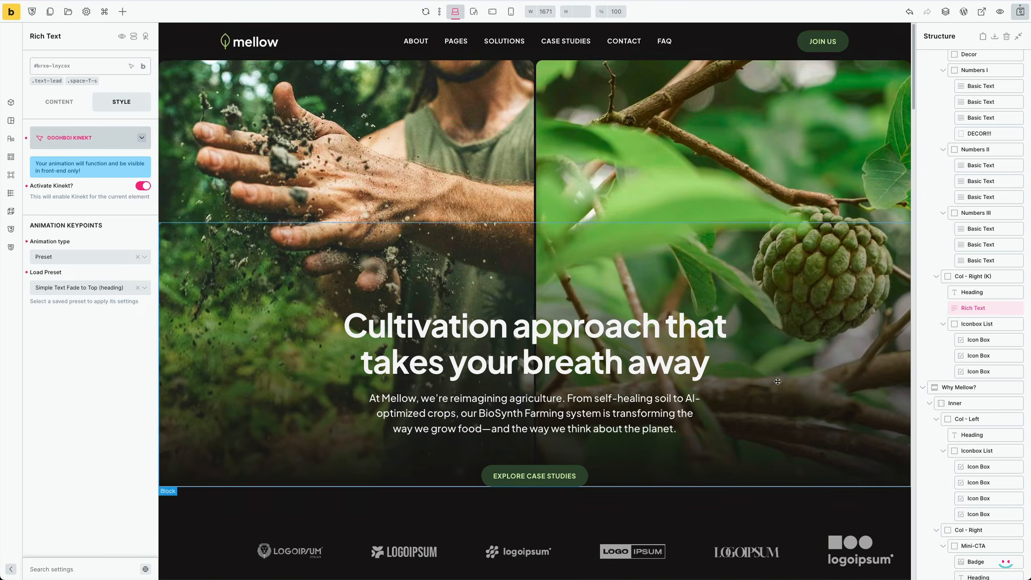
{"action": "scroll", "coordinate": [777, 381], "scroll_direction": "down", "scroll_amount": 10}
{"action": "scroll", "coordinate": [778, 382], "scroll_direction": "down", "scroll_amount": 4}
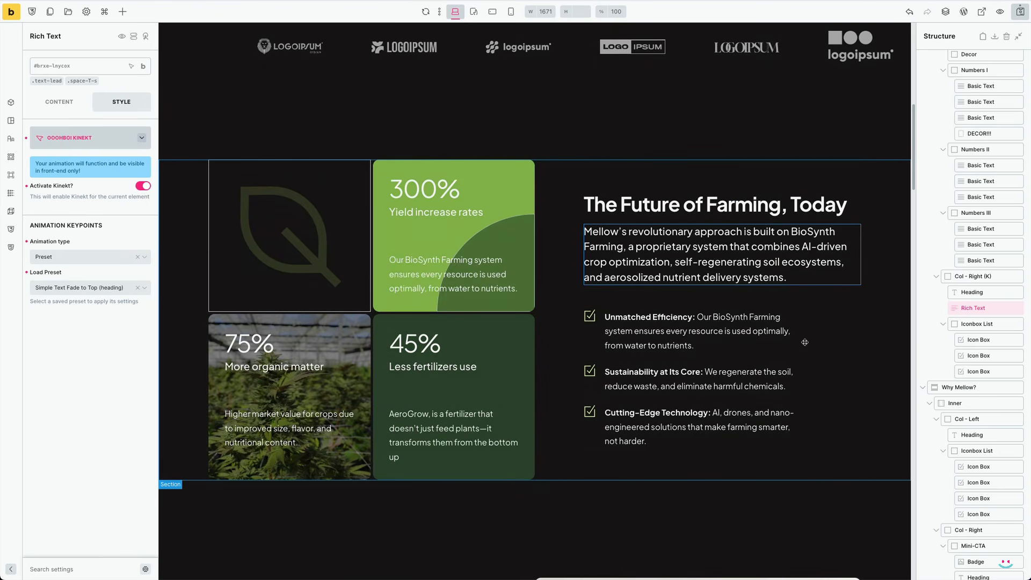
{"action": "left_click", "coordinate": [800, 346]}
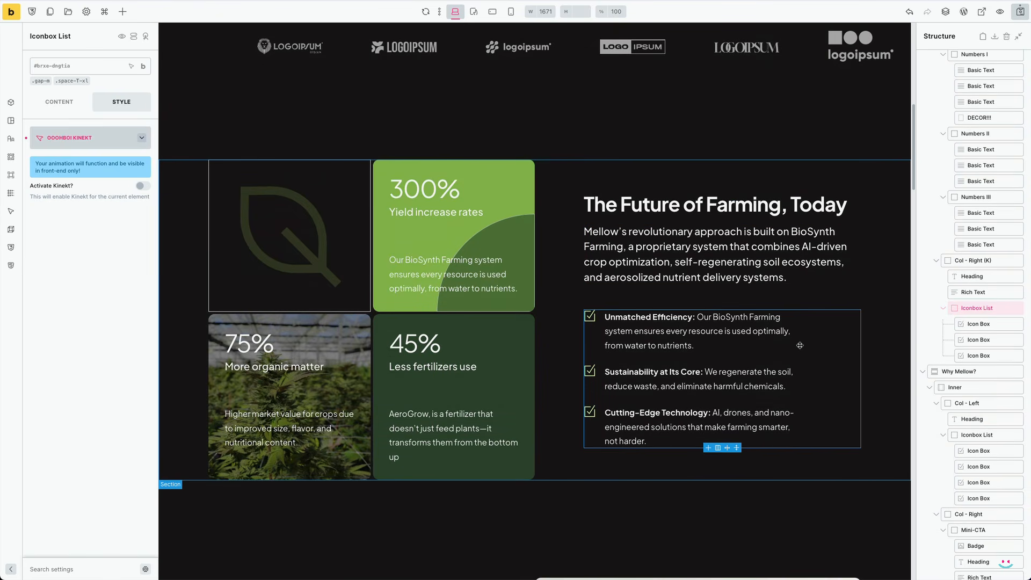
{"action": "left_click", "coordinate": [974, 310]}
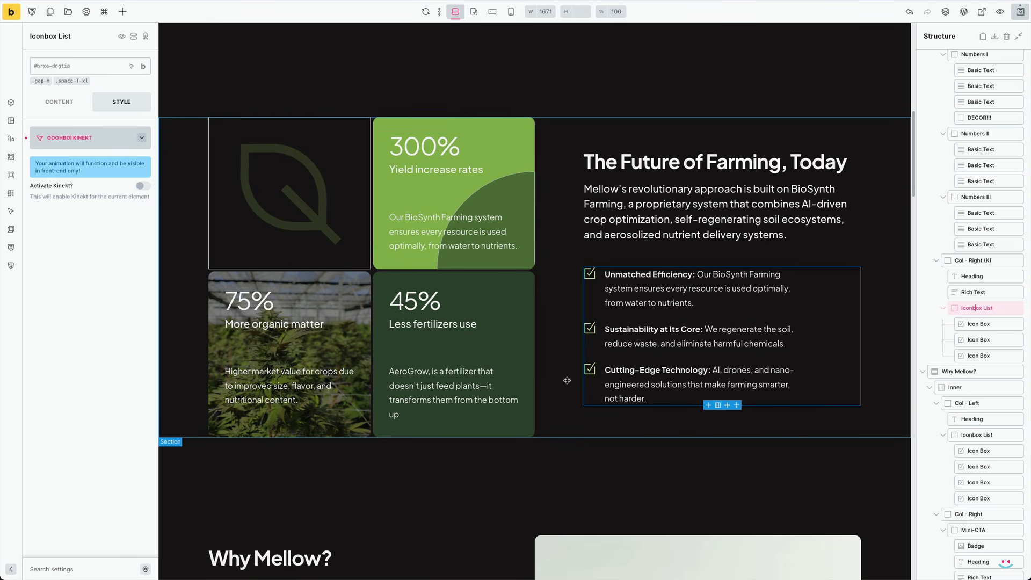
{"action": "left_click", "coordinate": [142, 186]}
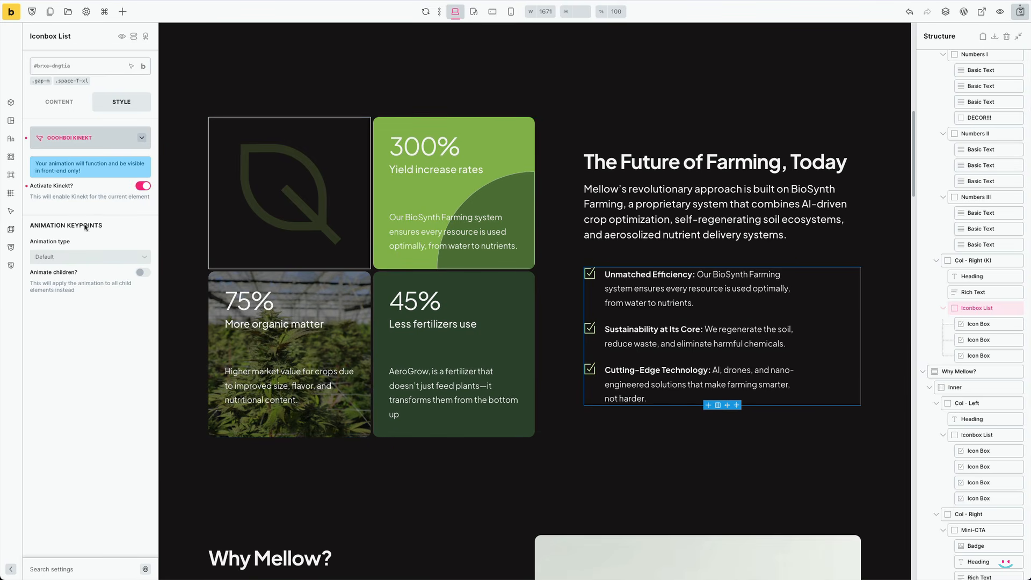
{"action": "left_click", "coordinate": [86, 258]}
{"action": "left_click", "coordinate": [85, 272]}
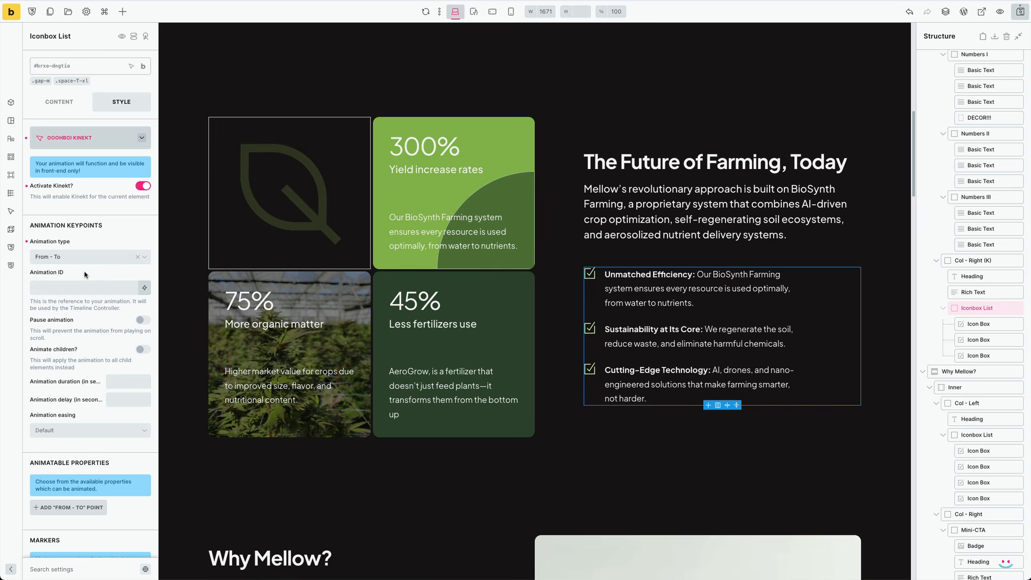
Set the list's animation duration to 0.6 seconds, enable Animate children and choose Sine InOut easing
{"action": "left_click", "coordinate": [124, 382]}
{"action": "left_click", "coordinate": [141, 349]}
{"action": "left_click", "coordinate": [102, 433]}
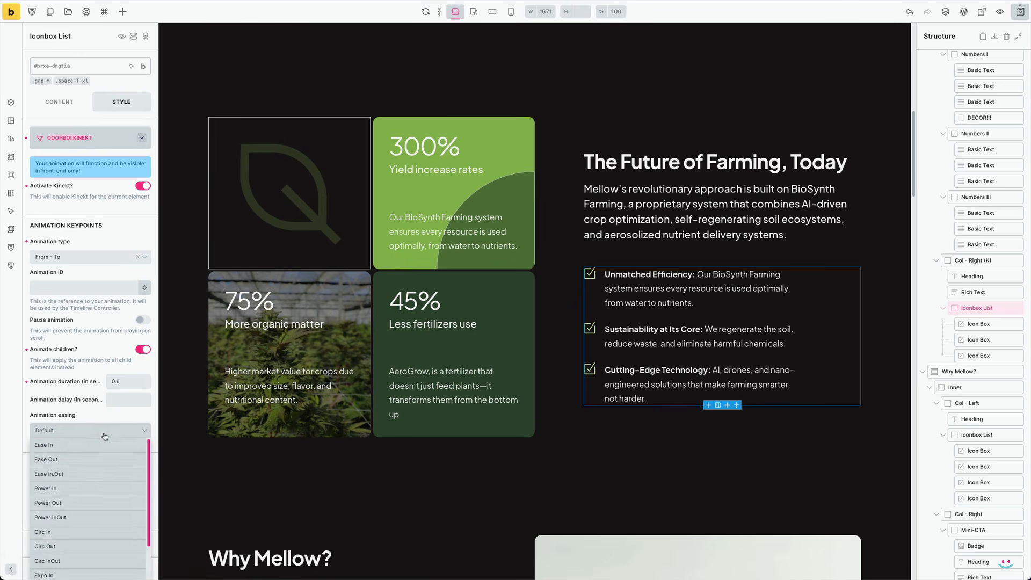
{"action": "scroll", "coordinate": [92, 505], "scroll_direction": "down", "scroll_amount": 5}
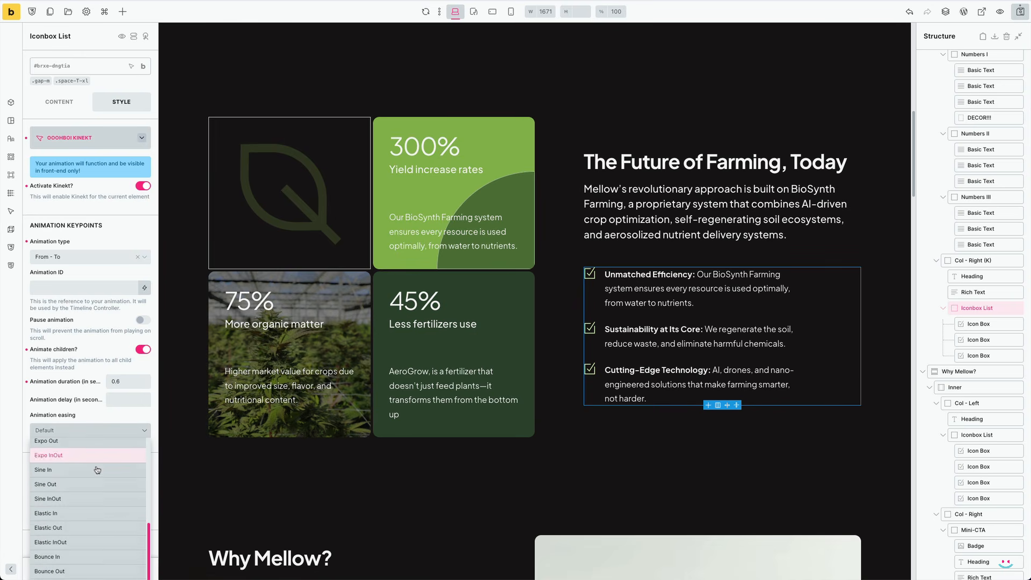
{"action": "left_click", "coordinate": [92, 499]}
Add a From - To point to the Iconbox List that animates Y position starting from 33
{"action": "scroll", "coordinate": [95, 443], "scroll_direction": "down", "scroll_amount": 6}
{"action": "left_click", "coordinate": [94, 152]}
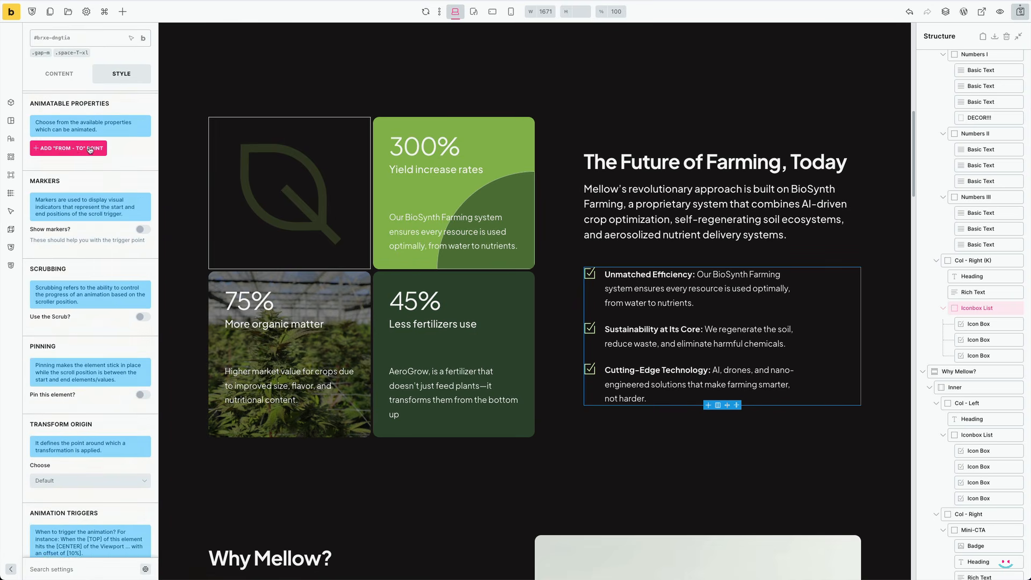
{"action": "left_click", "coordinate": [87, 184]}
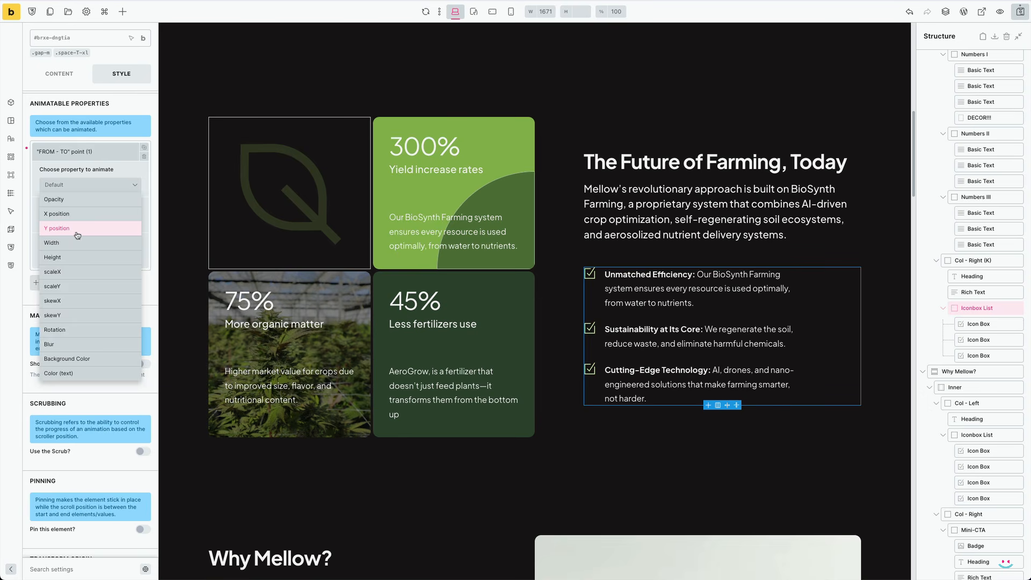
{"action": "left_click", "coordinate": [76, 230]}
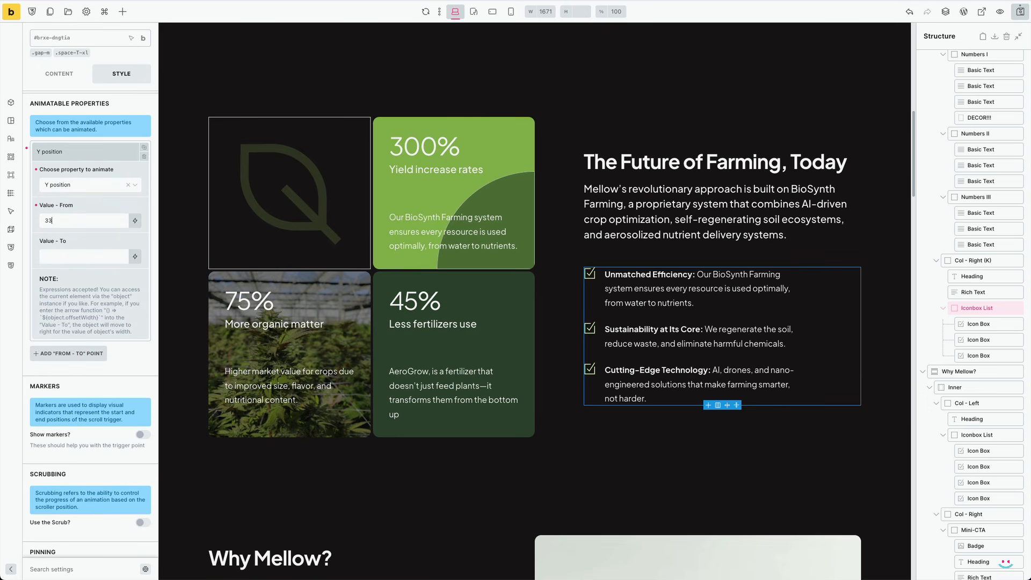
{"action": "left_click", "coordinate": [76, 155]}
Add a second From - To point to the Iconbox List that animates Opacity starting from 0
{"action": "left_click", "coordinate": [78, 177]}
{"action": "left_click", "coordinate": [78, 200]}
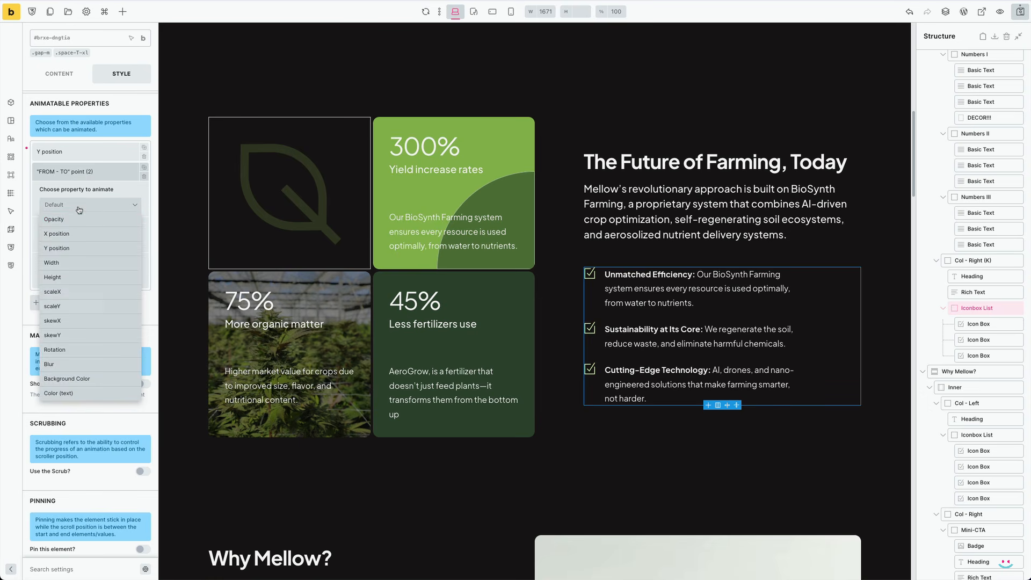
{"action": "left_click", "coordinate": [78, 220]}
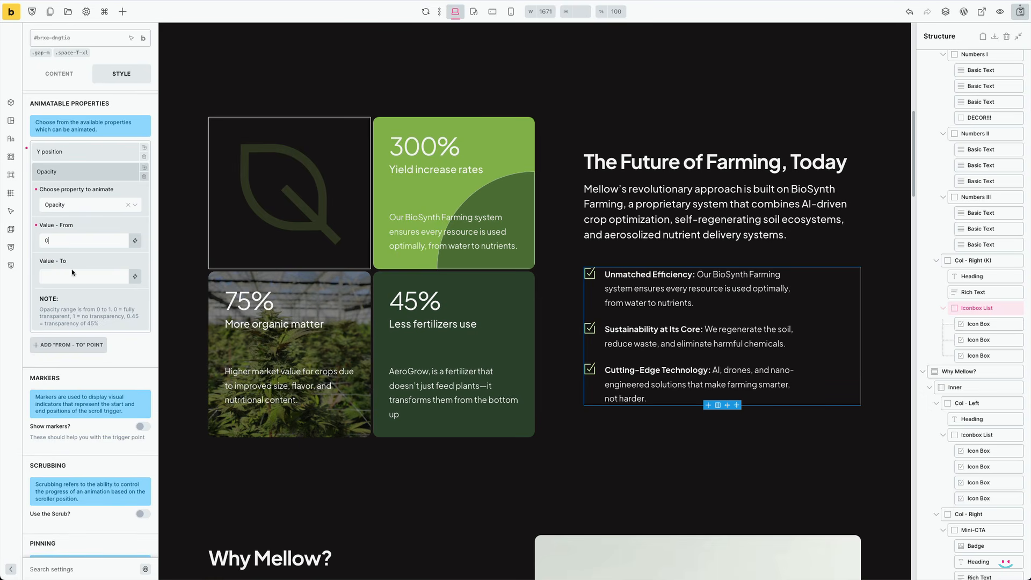
Start the Iconbox List's animation when the top of the element hits the bottom of the viewport
{"action": "scroll", "coordinate": [84, 292], "scroll_direction": "down", "scroll_amount": 9}
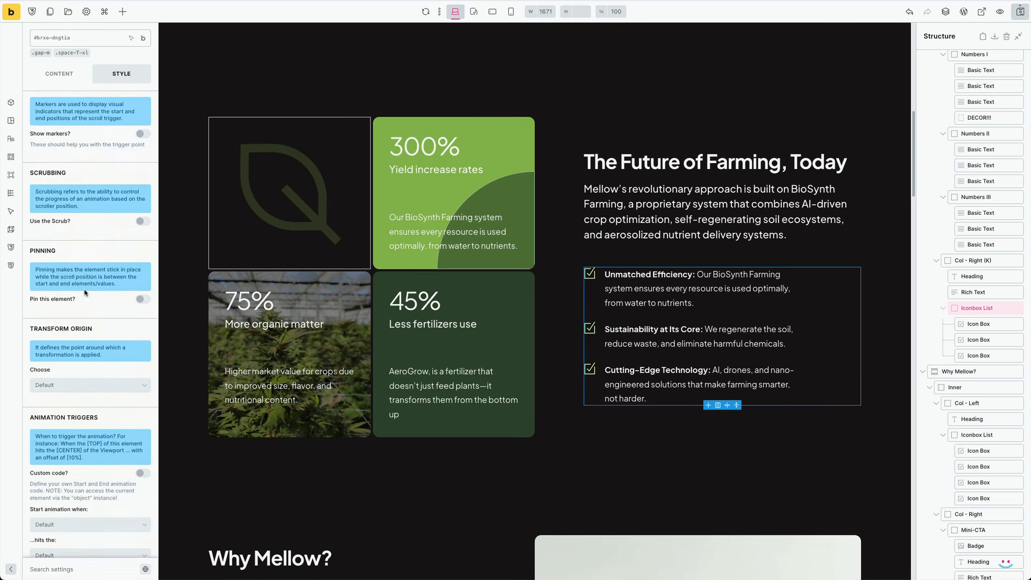
{"action": "left_click", "coordinate": [79, 339]}
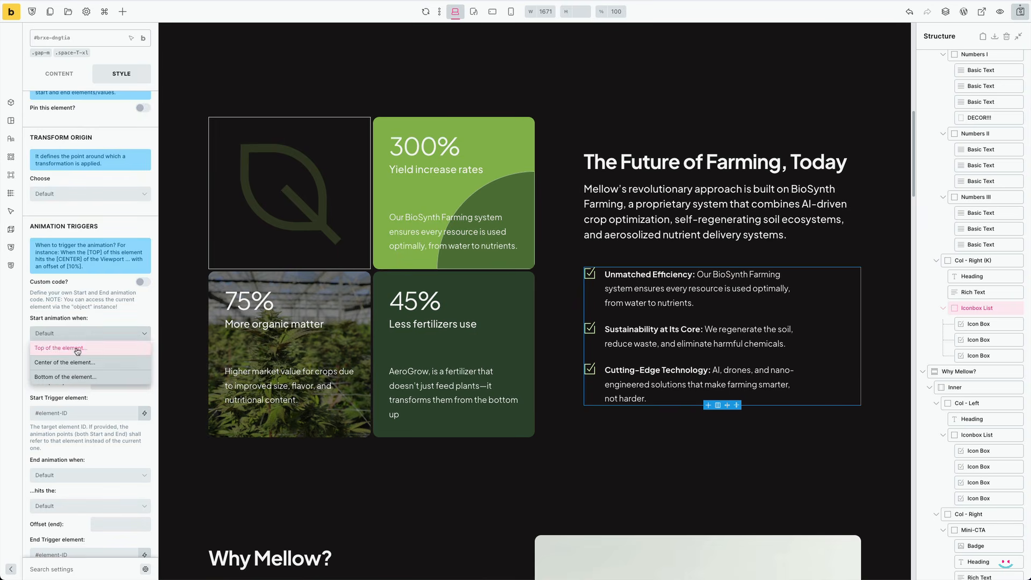
{"action": "left_click", "coordinate": [79, 350]}
{"action": "left_click", "coordinate": [74, 369]}
{"action": "left_click", "coordinate": [73, 407]}
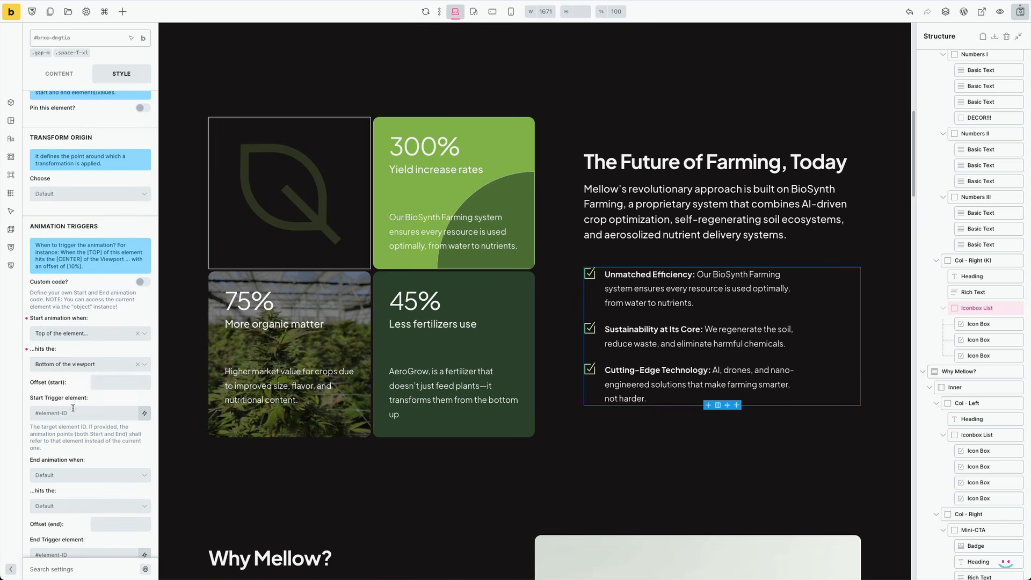
Set the Iconbox List's stagger amount to 0.2 seconds
{"action": "scroll", "coordinate": [89, 396], "scroll_direction": "down", "scroll_amount": 6}
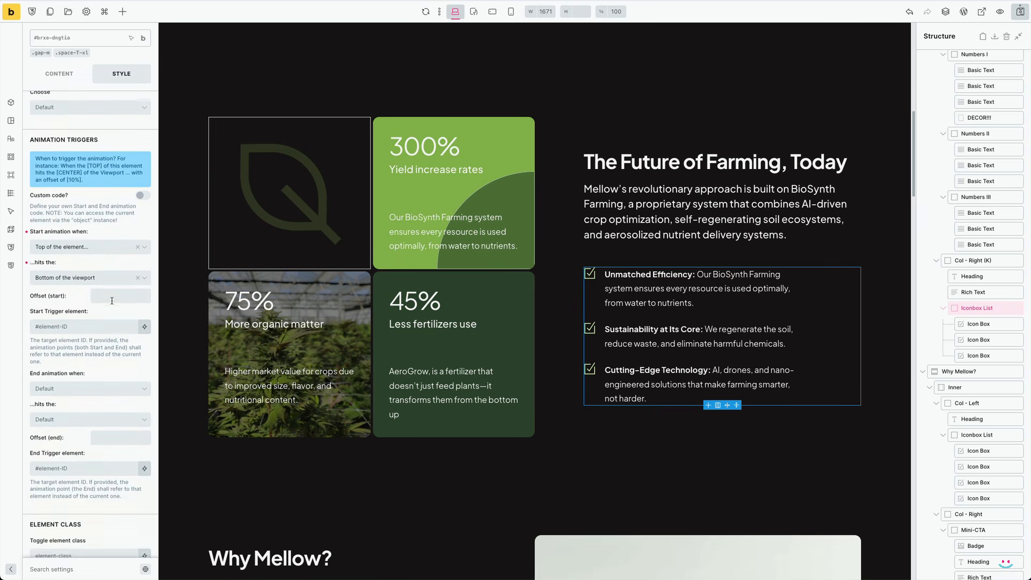
{"action": "scroll", "coordinate": [112, 300], "scroll_direction": "down", "scroll_amount": 6}
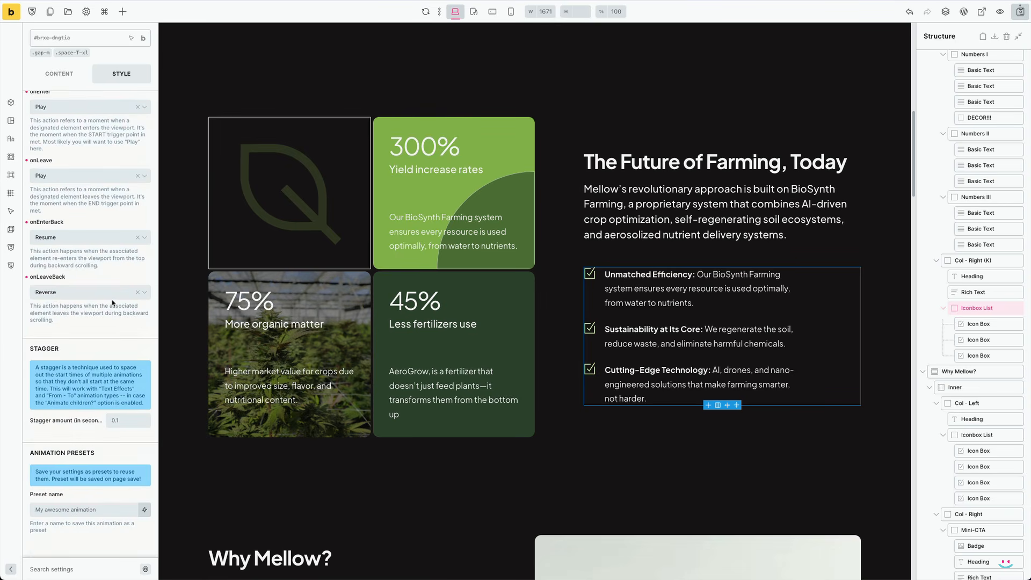
{"action": "left_click", "coordinate": [118, 420]}
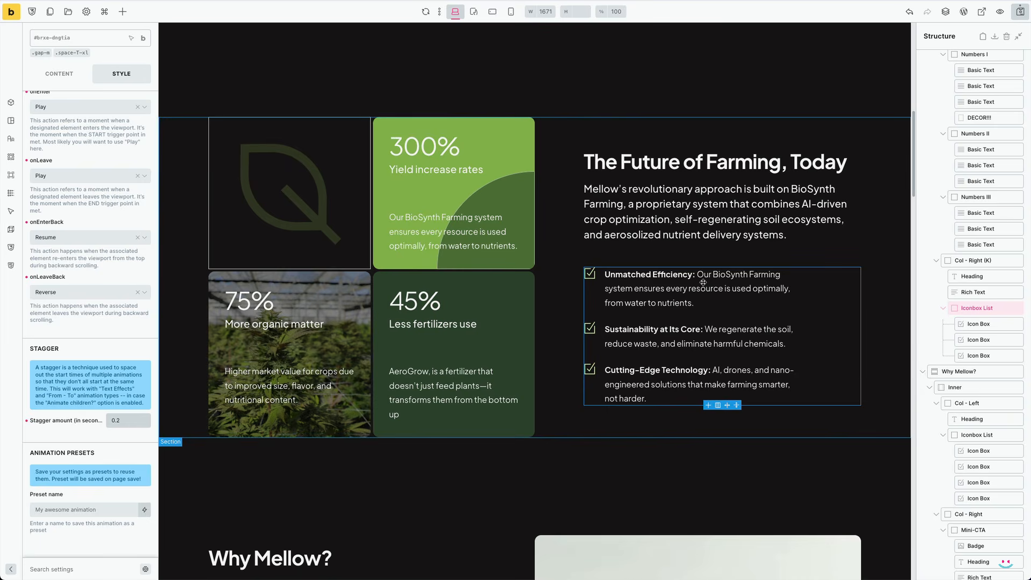
Look over the Why Mellow?, How We Help Farmers, Case Studies and reviews sections of the page
{"action": "scroll", "coordinate": [704, 282], "scroll_direction": "down", "scroll_amount": 5}
{"action": "scroll", "coordinate": [703, 282], "scroll_direction": "down", "scroll_amount": 3}
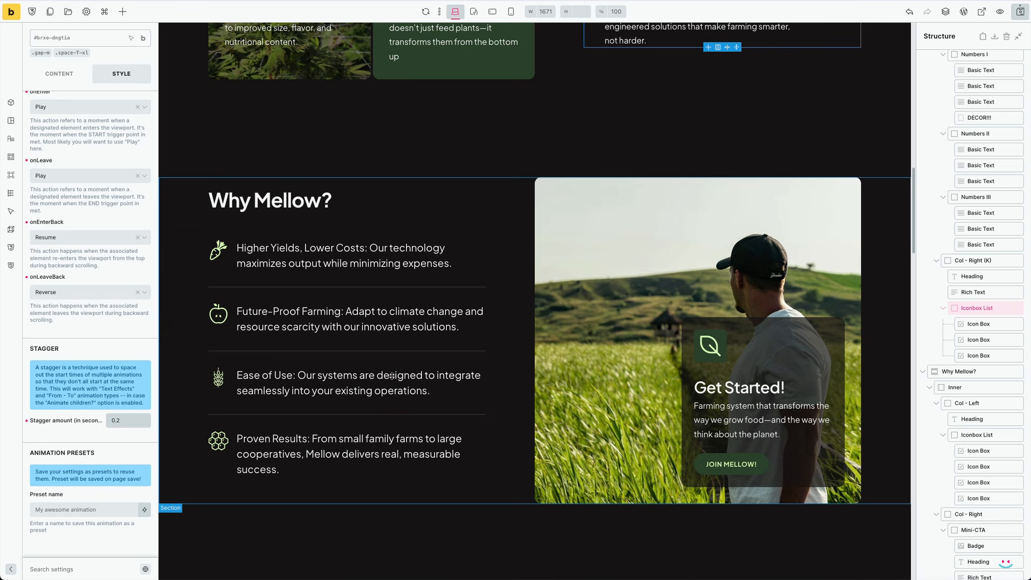
{"action": "scroll", "coordinate": [524, 219], "scroll_direction": "down", "scroll_amount": 10}
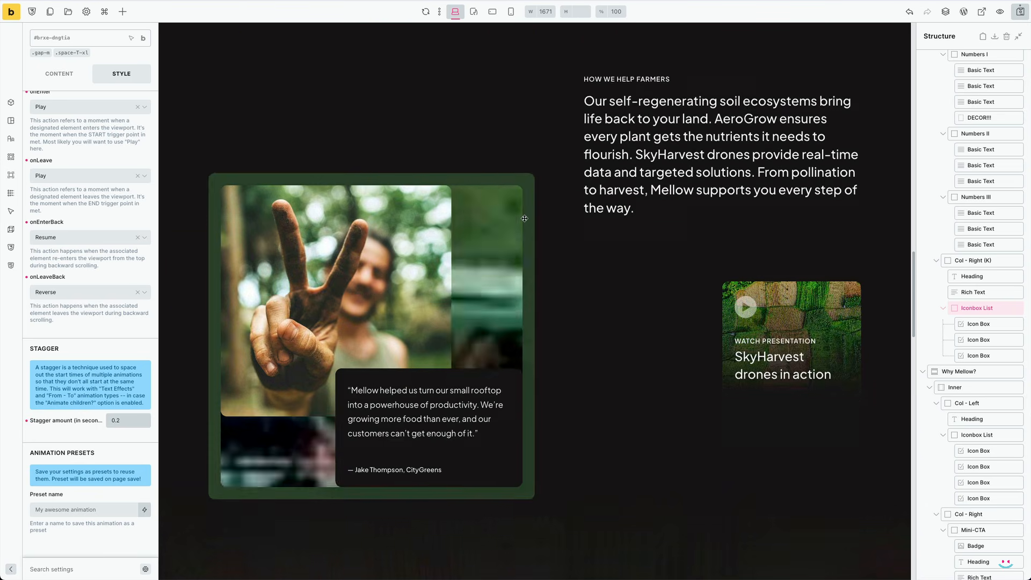
{"action": "scroll", "coordinate": [525, 219], "scroll_direction": "down", "scroll_amount": 8}
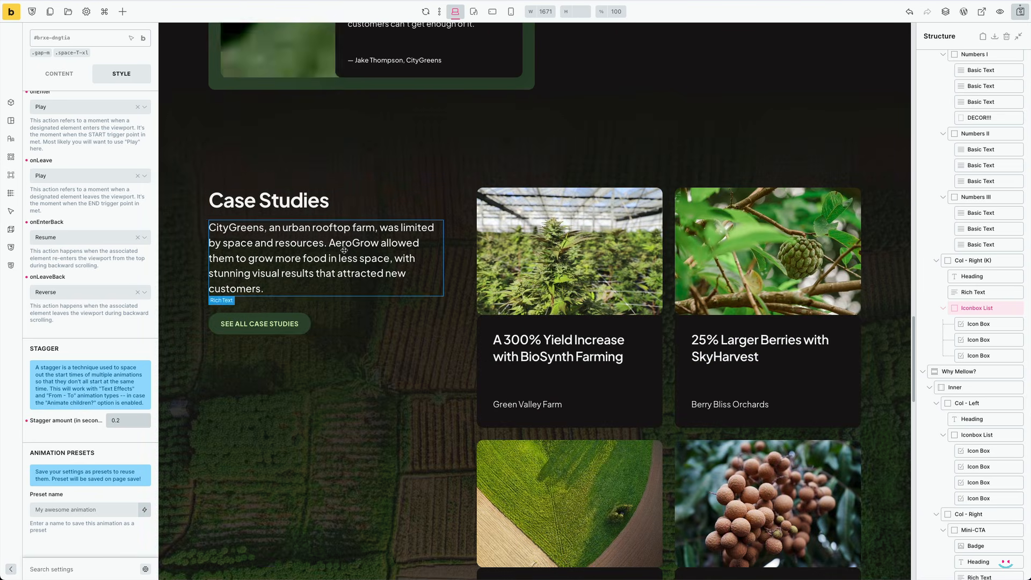
{"action": "scroll", "coordinate": [673, 397], "scroll_direction": "up", "scroll_amount": 4}
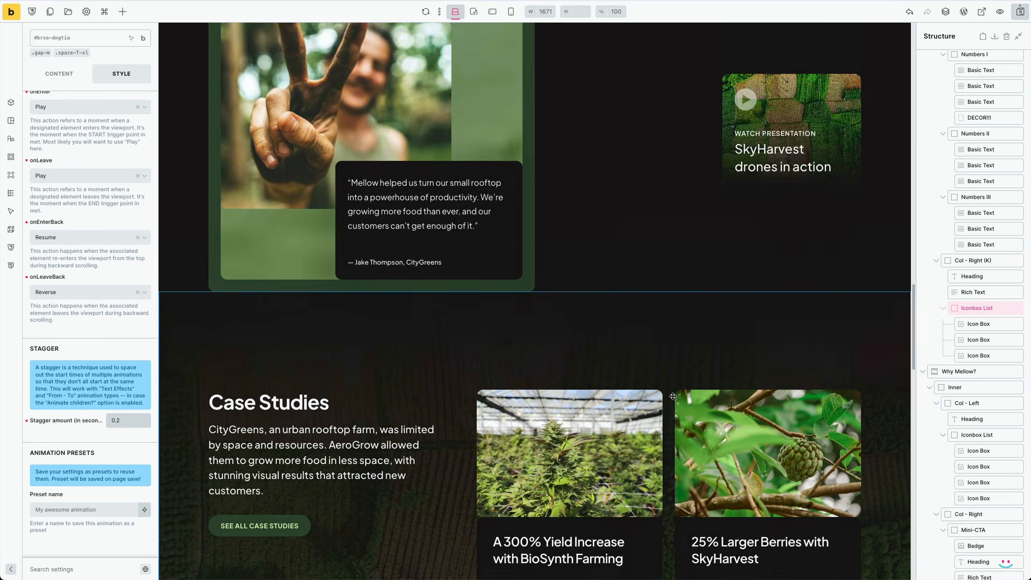
{"action": "scroll", "coordinate": [673, 396], "scroll_direction": "down", "scroll_amount": 12}
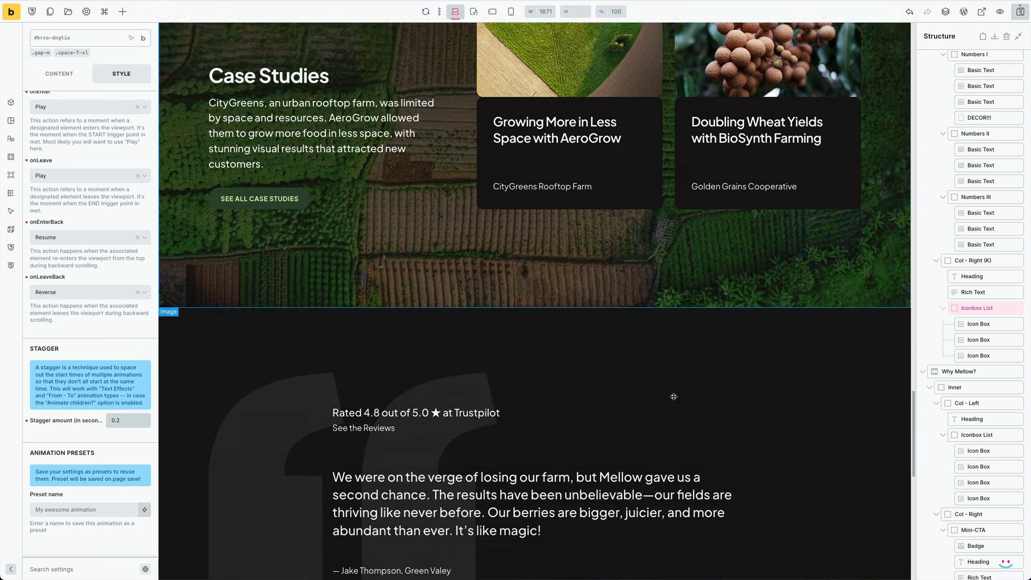
{"action": "scroll", "coordinate": [674, 397], "scroll_direction": "up", "scroll_amount": 12}
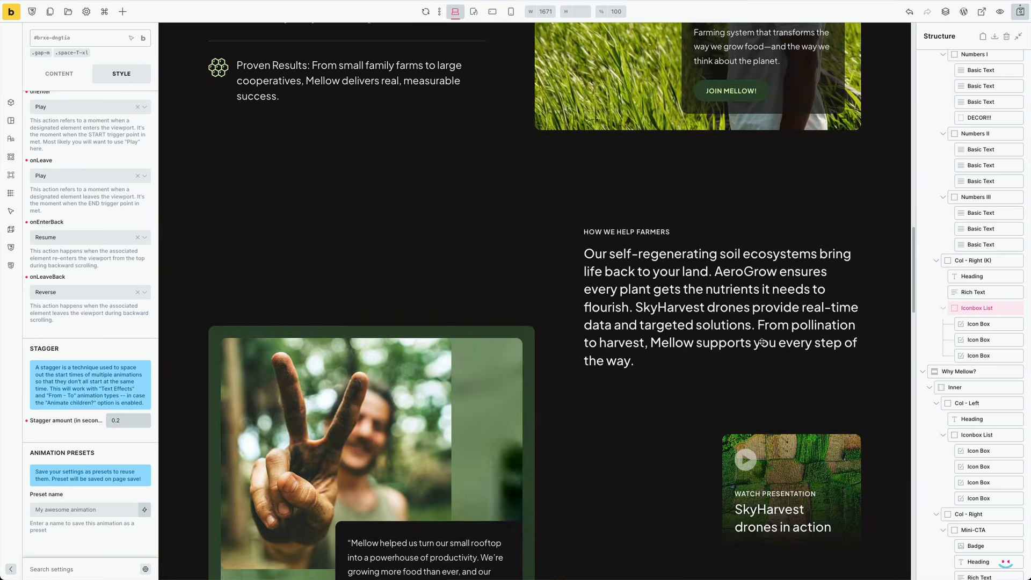
{"action": "scroll", "coordinate": [690, 326], "scroll_direction": "up", "scroll_amount": 12}
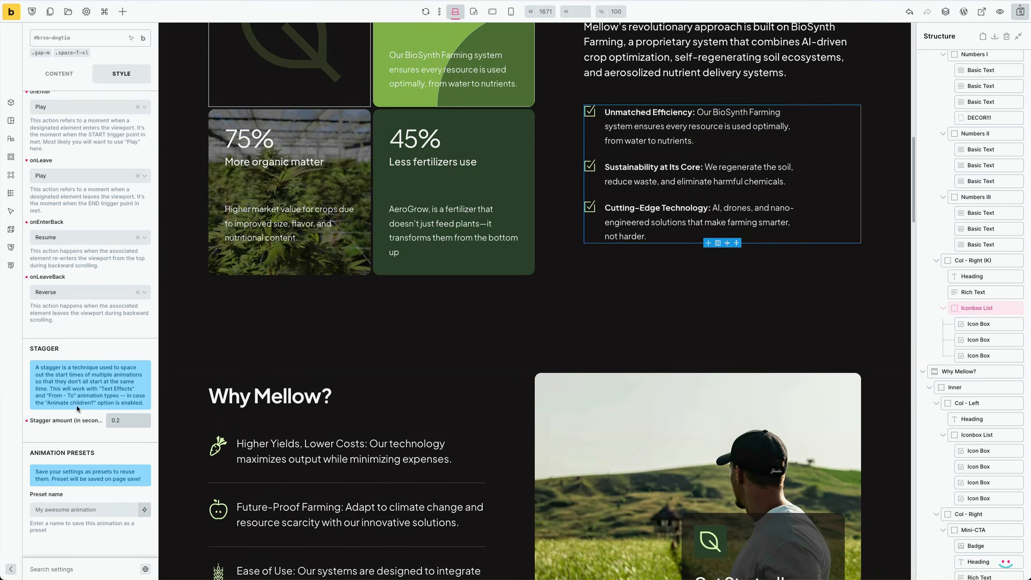
Name the Iconbox List's animation preset "Animate Children Fade To Top" and save the page to store it
{"action": "left_click", "coordinate": [91, 511]}
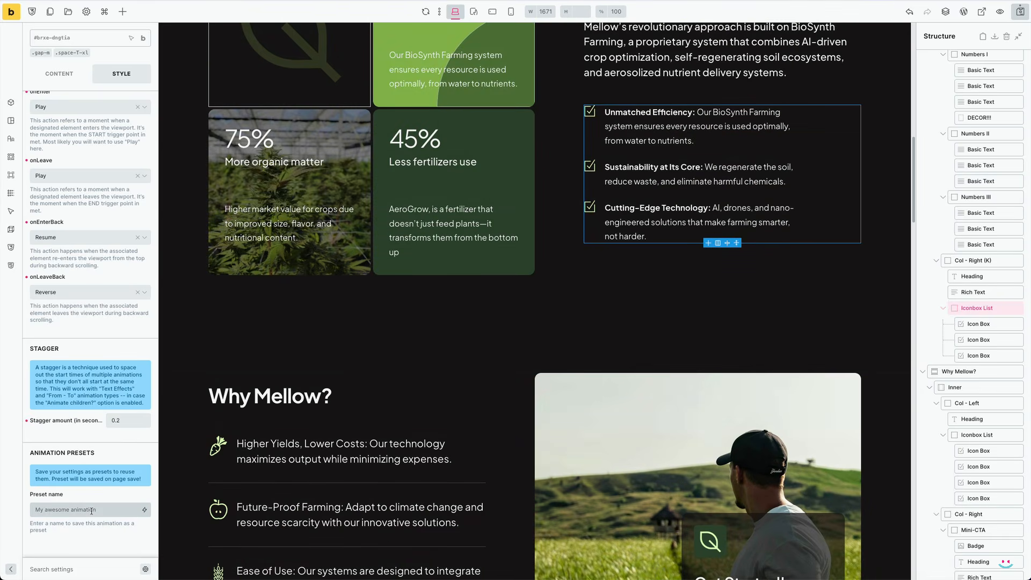
{"action": "type", "text": "Animate Children Fade"}
{"action": "type", "text": "To Top"}
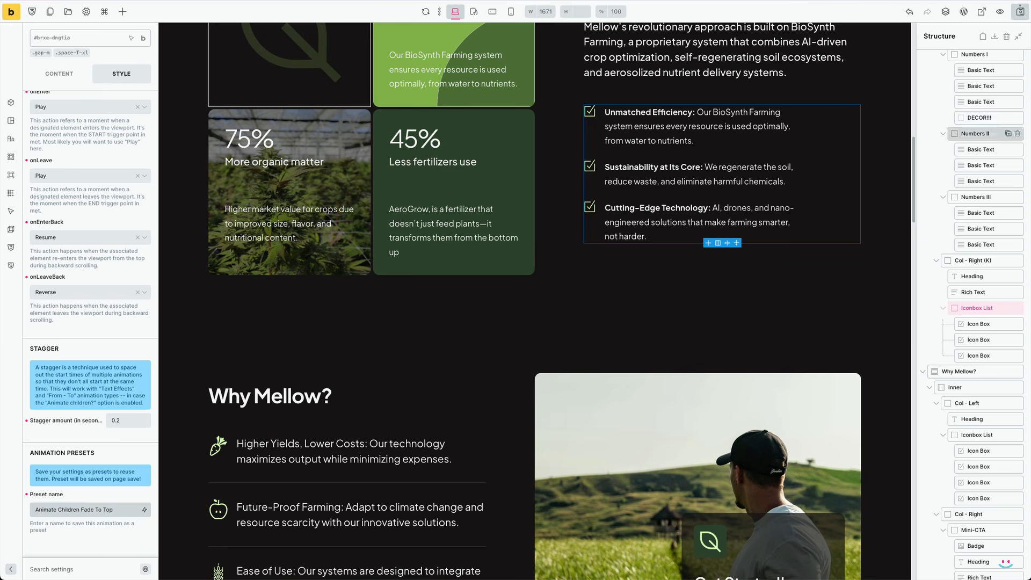
{"action": "left_click", "coordinate": [1019, 12]}
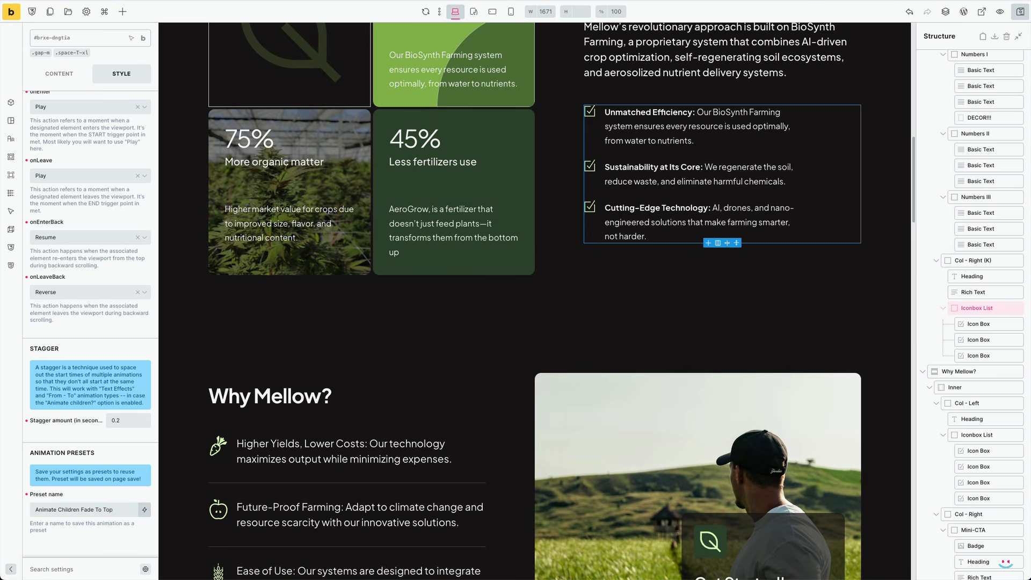
Activate Kinekt on the Numbers I card (300%) and set its animation type to From - To
{"action": "scroll", "coordinate": [776, 198], "scroll_direction": "up", "scroll_amount": 3}
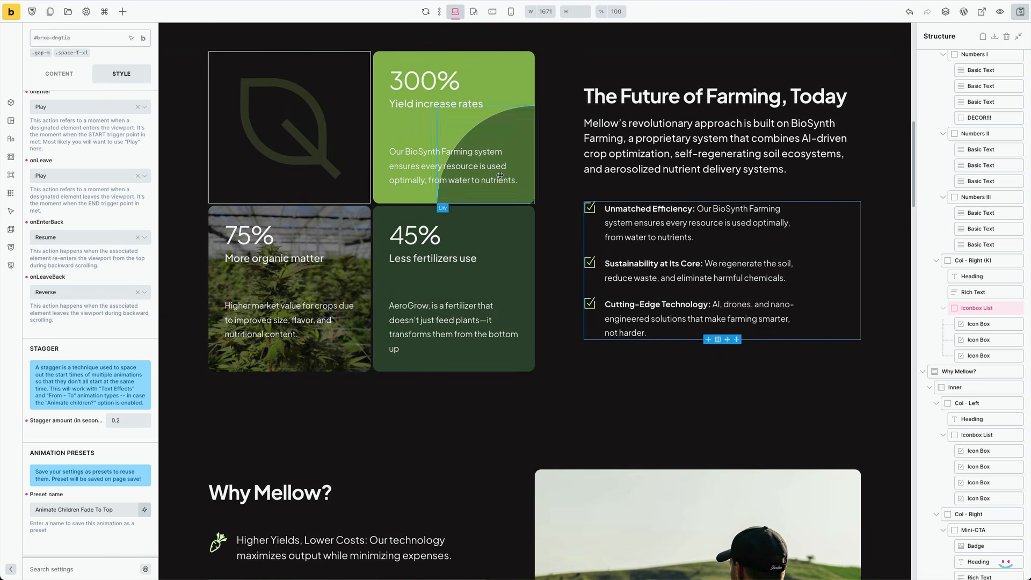
{"action": "scroll", "coordinate": [472, 172], "scroll_direction": "up", "scroll_amount": 3}
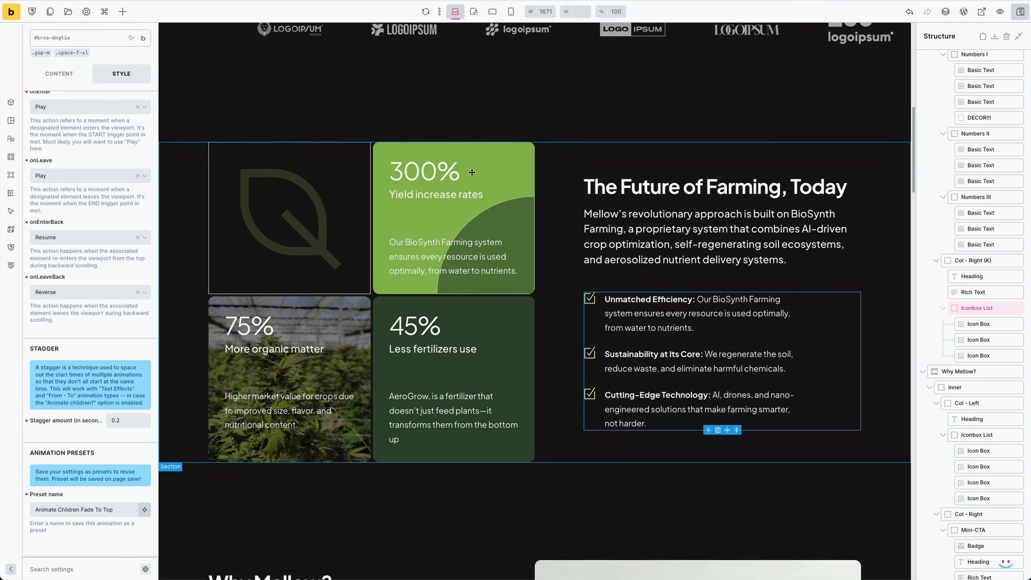
{"action": "scroll", "coordinate": [472, 173], "scroll_direction": "up", "scroll_amount": 1}
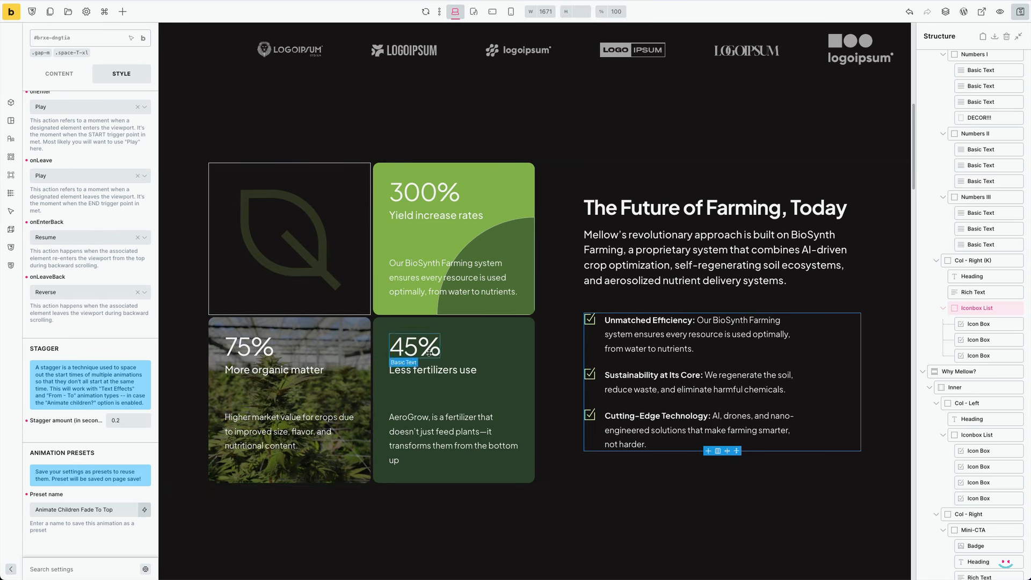
{"action": "left_click", "coordinate": [518, 171]}
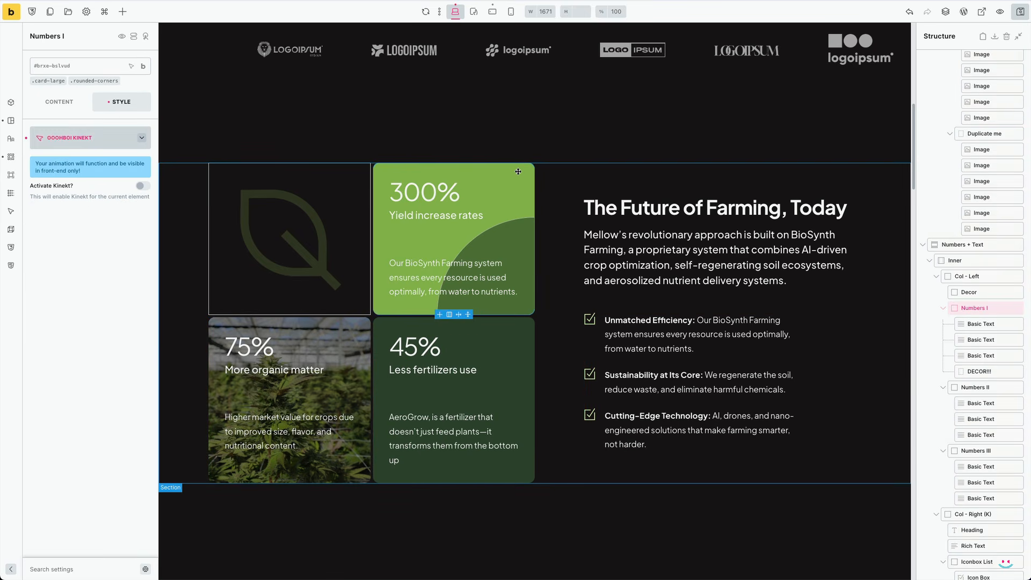
{"action": "left_click", "coordinate": [143, 187]}
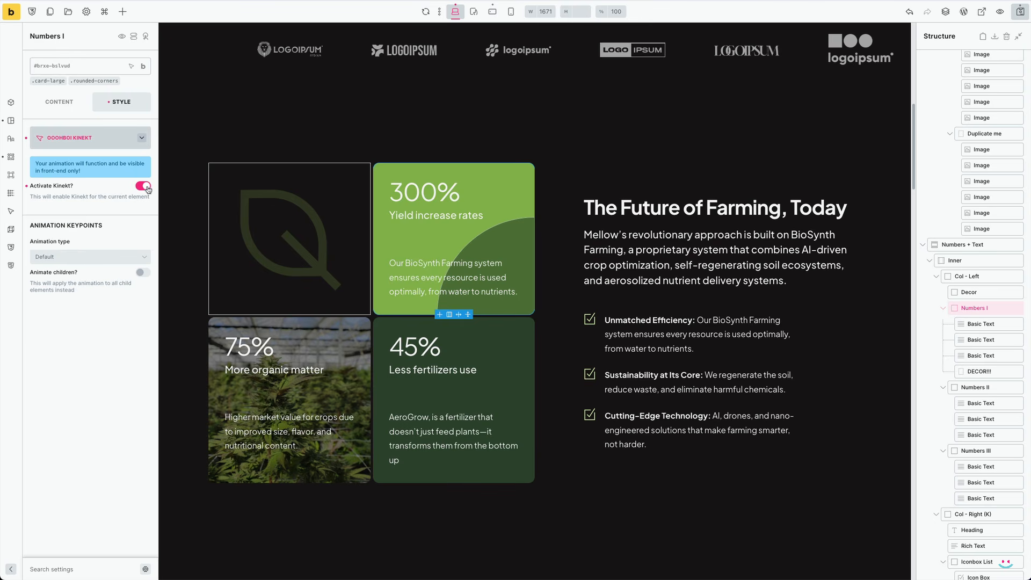
{"action": "left_click", "coordinate": [72, 257]}
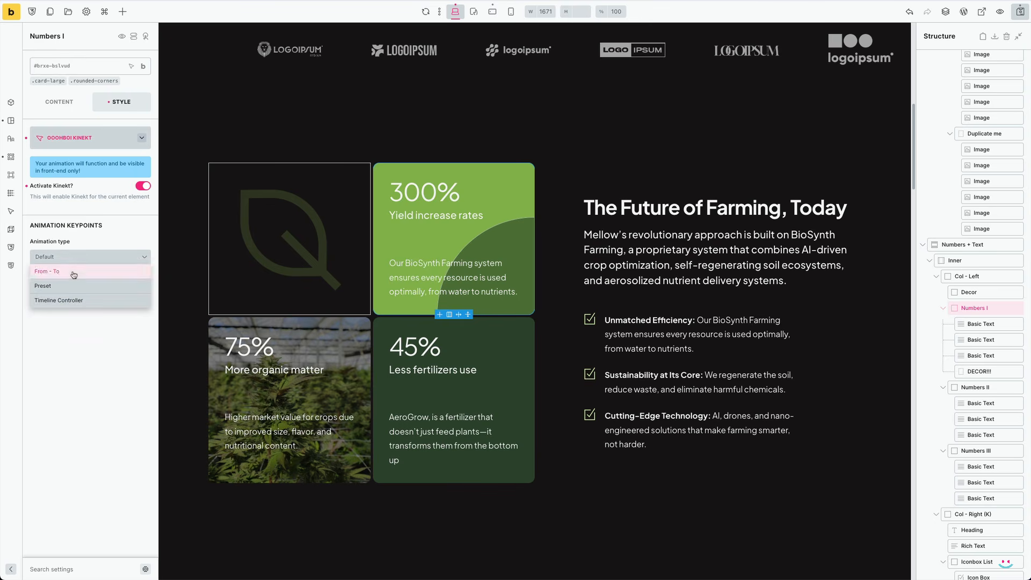
{"action": "left_click", "coordinate": [73, 273]}
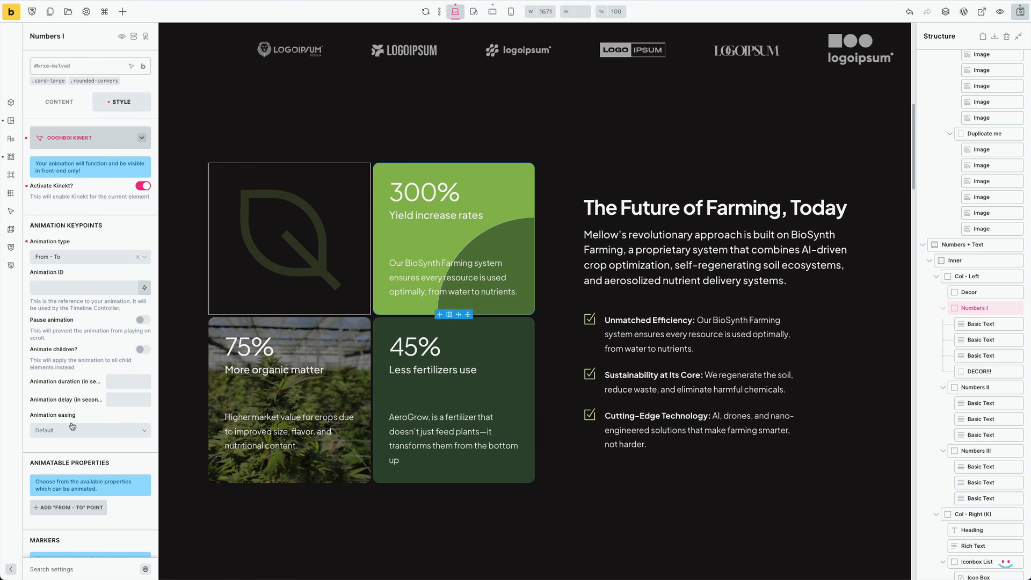
Add a From - To point to the Numbers I card that animates its Rotation
{"action": "scroll", "coordinate": [111, 399], "scroll_direction": "down", "scroll_amount": 5}
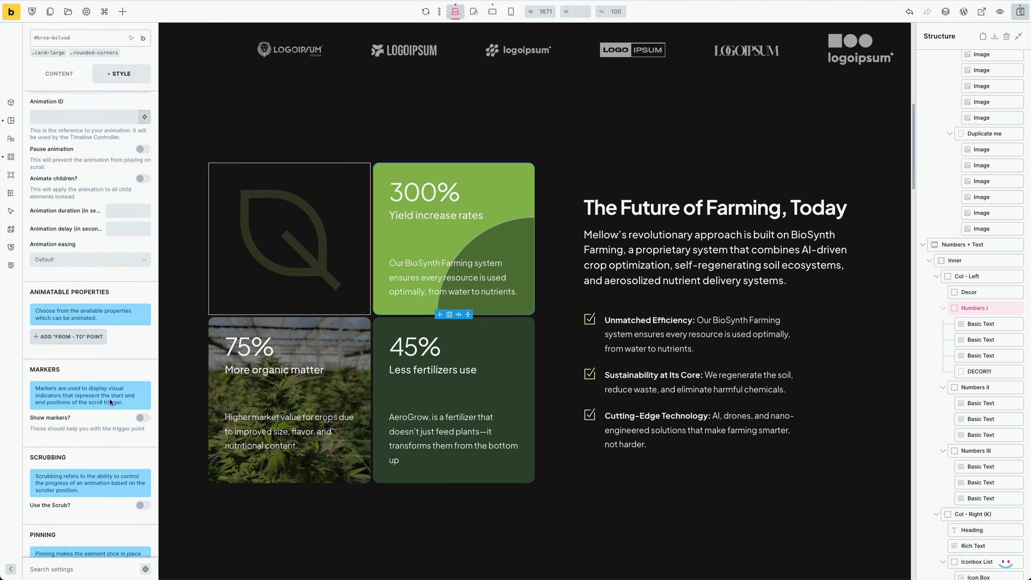
{"action": "scroll", "coordinate": [91, 388], "scroll_direction": "down", "scroll_amount": 1}
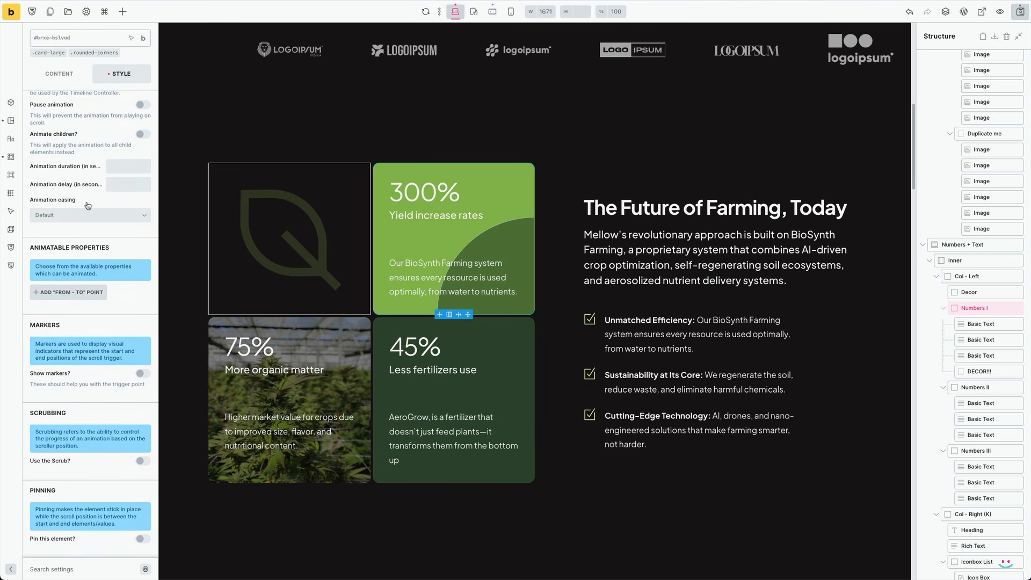
{"action": "scroll", "coordinate": [108, 242], "scroll_direction": "down", "scroll_amount": 2}
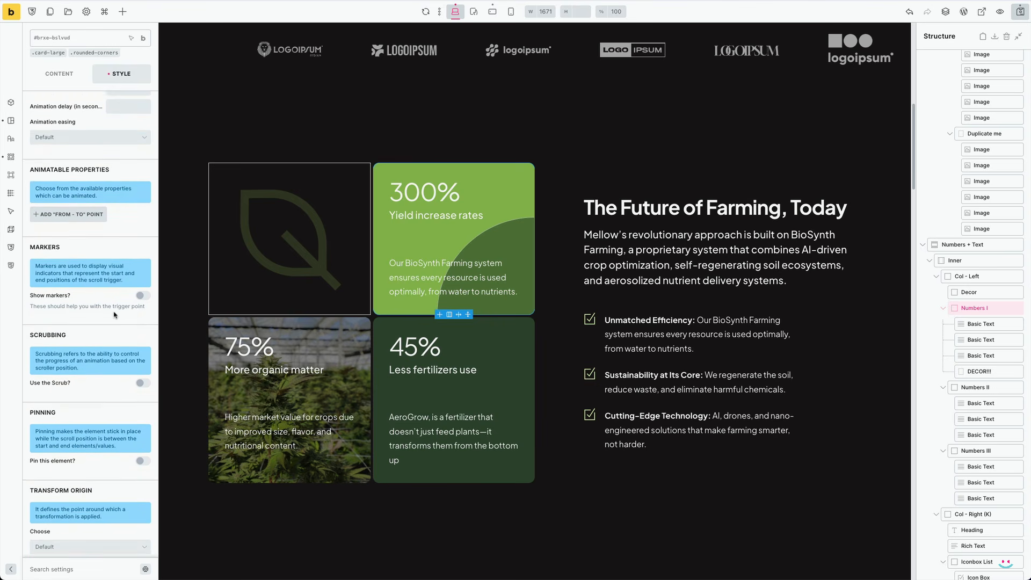
{"action": "left_click", "coordinate": [75, 215]}
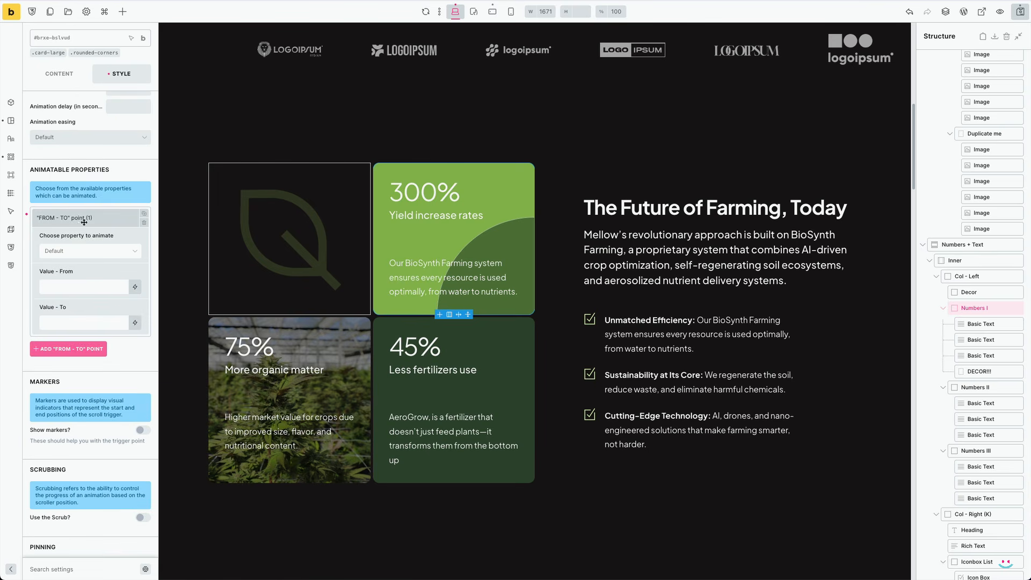
{"action": "left_click", "coordinate": [85, 251]}
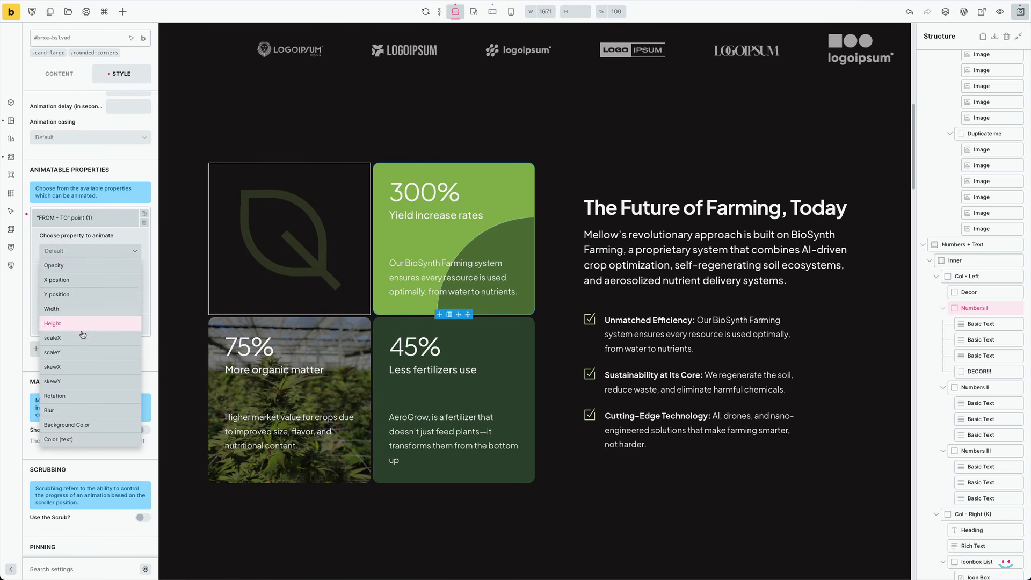
{"action": "left_click", "coordinate": [81, 396]}
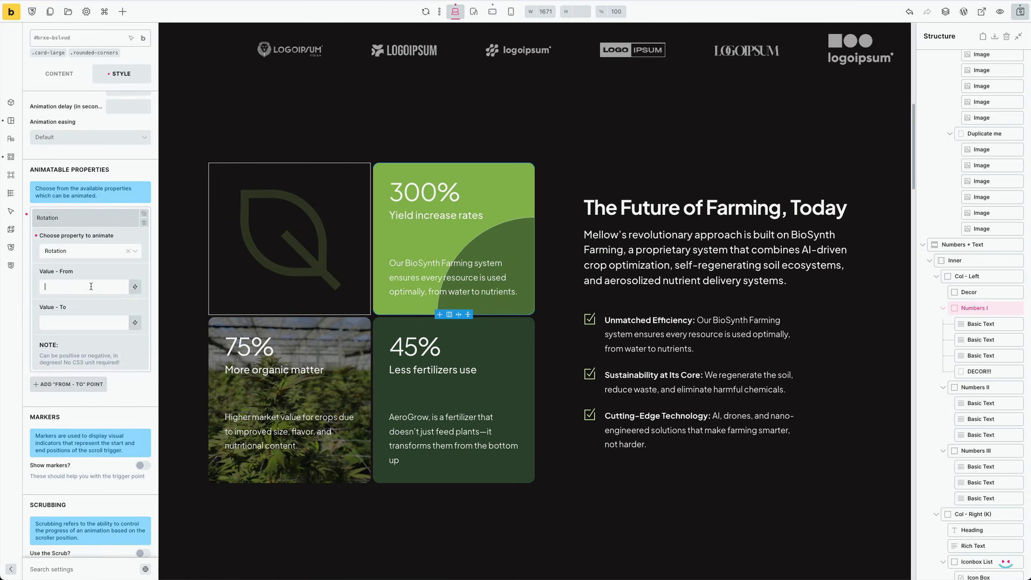
{"action": "left_click", "coordinate": [93, 216]}
Add a second From - To point to Numbers I that animates the X position from -50%
{"action": "left_click", "coordinate": [69, 243]}
{"action": "left_click", "coordinate": [75, 275]}
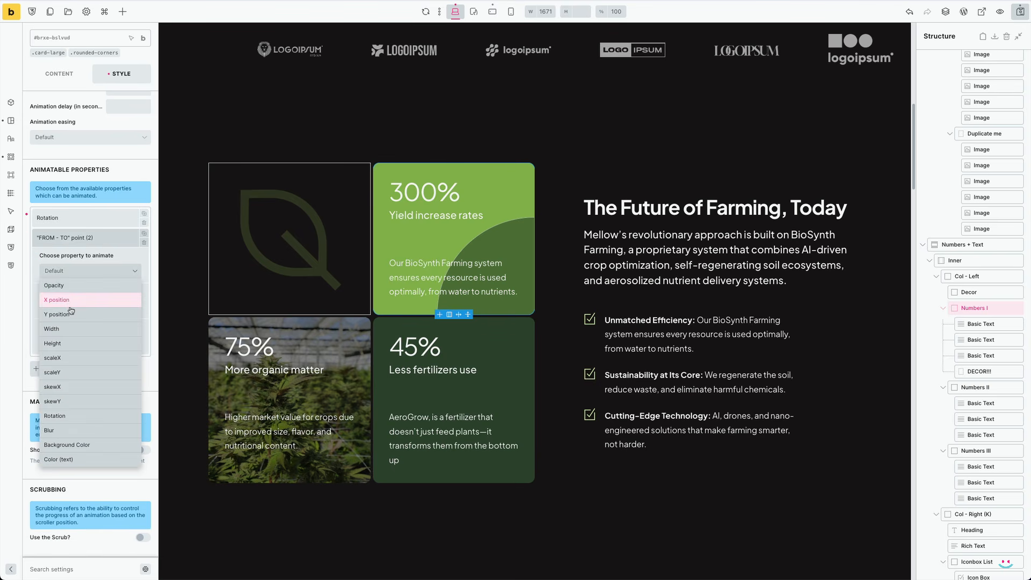
{"action": "left_click", "coordinate": [72, 303]}
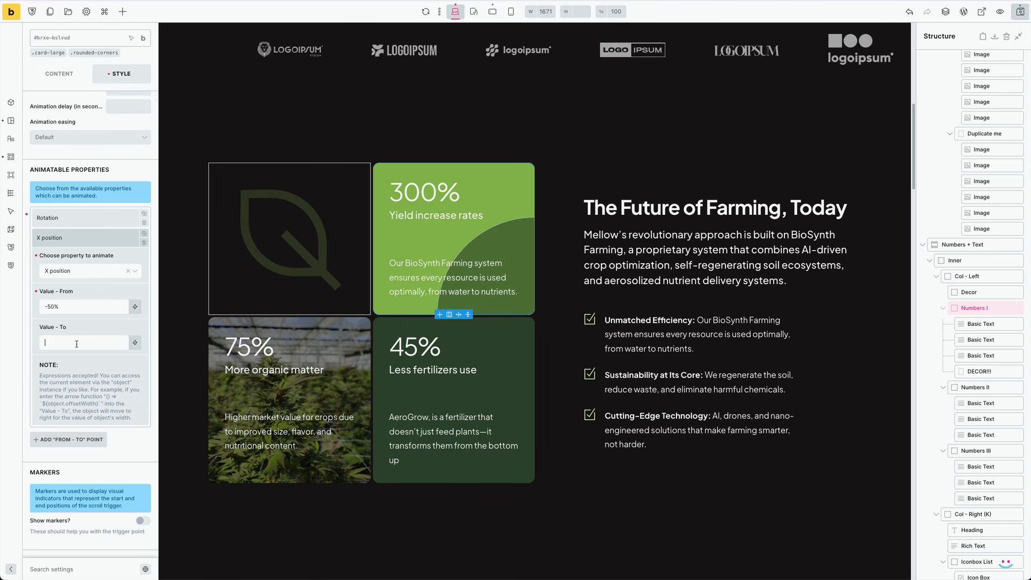
{"action": "left_click", "coordinate": [74, 241]}
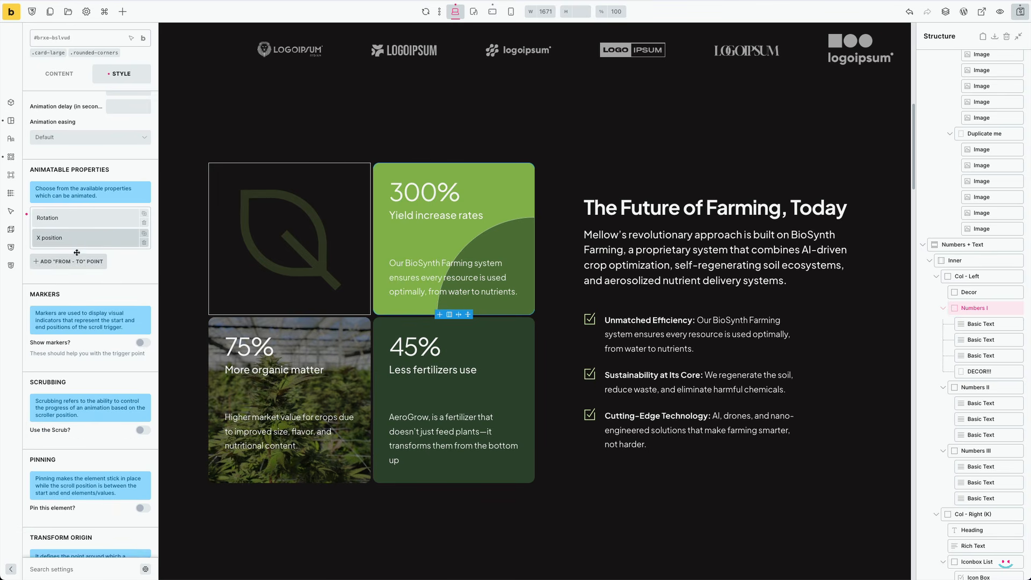
Add a third From - To point to Numbers I that animates the Y position from 50% to 0
{"action": "left_click", "coordinate": [74, 259]}
{"action": "left_click", "coordinate": [74, 291]}
{"action": "left_click", "coordinate": [76, 332]}
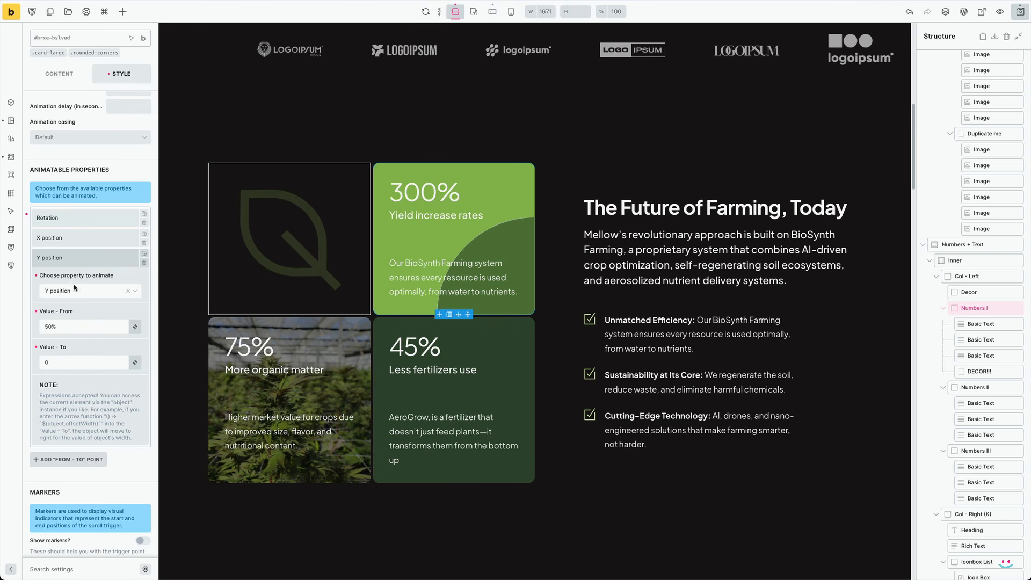
Turn on scrubbing for the Numbers I animation and set its transform origin to Center
{"action": "scroll", "coordinate": [75, 290], "scroll_direction": "down", "scroll_amount": 8}
{"action": "left_click", "coordinate": [143, 200]}
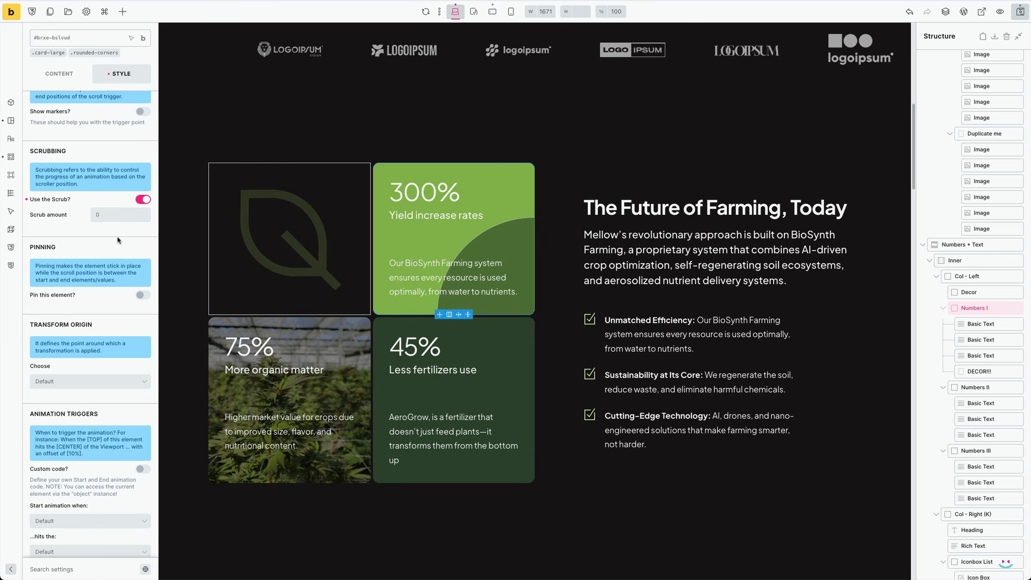
{"action": "scroll", "coordinate": [119, 240], "scroll_direction": "down", "scroll_amount": 1}
{"action": "scroll", "coordinate": [113, 258], "scroll_direction": "down", "scroll_amount": 3}
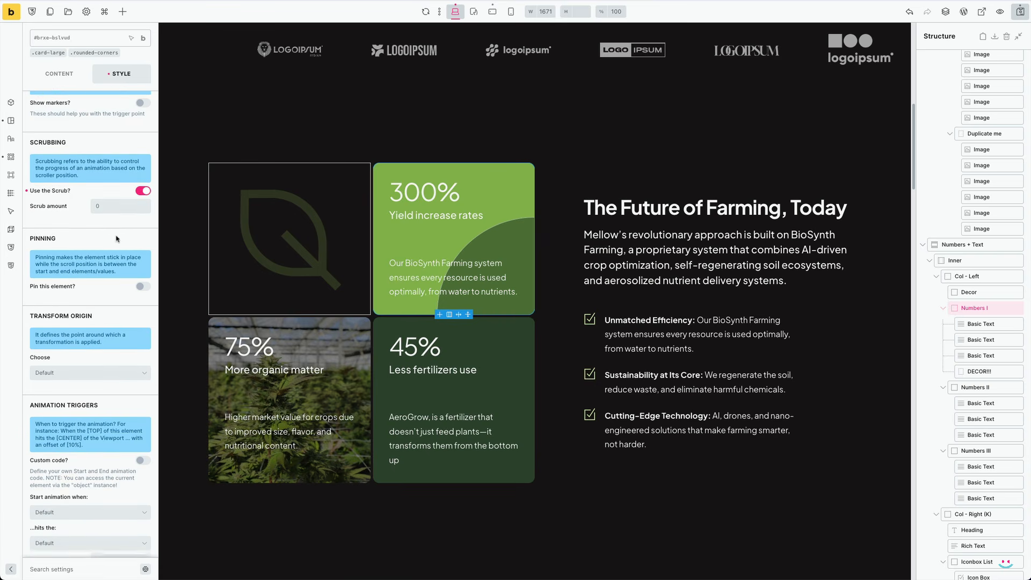
{"action": "left_click", "coordinate": [93, 307]}
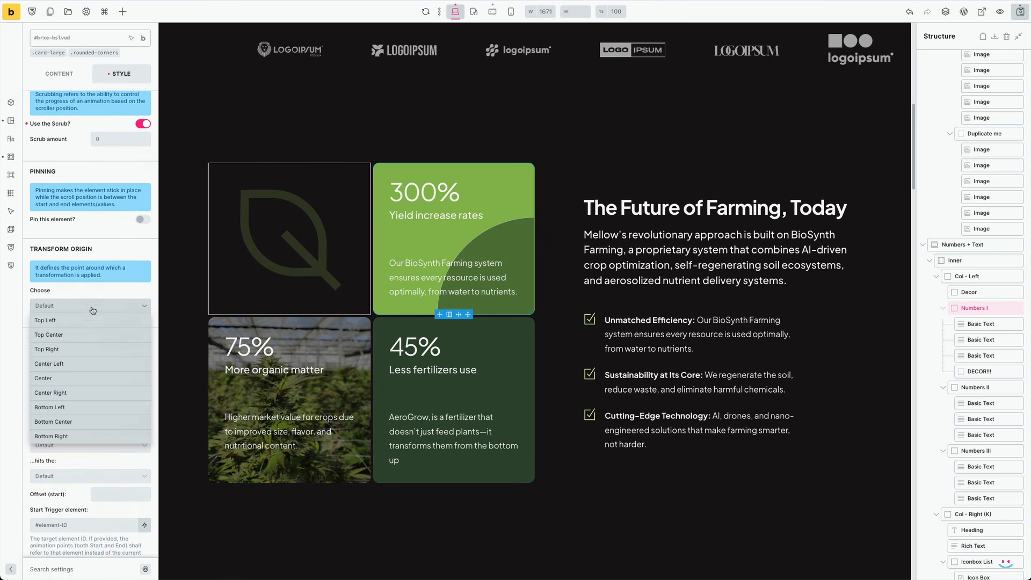
{"action": "left_click", "coordinate": [84, 378]}
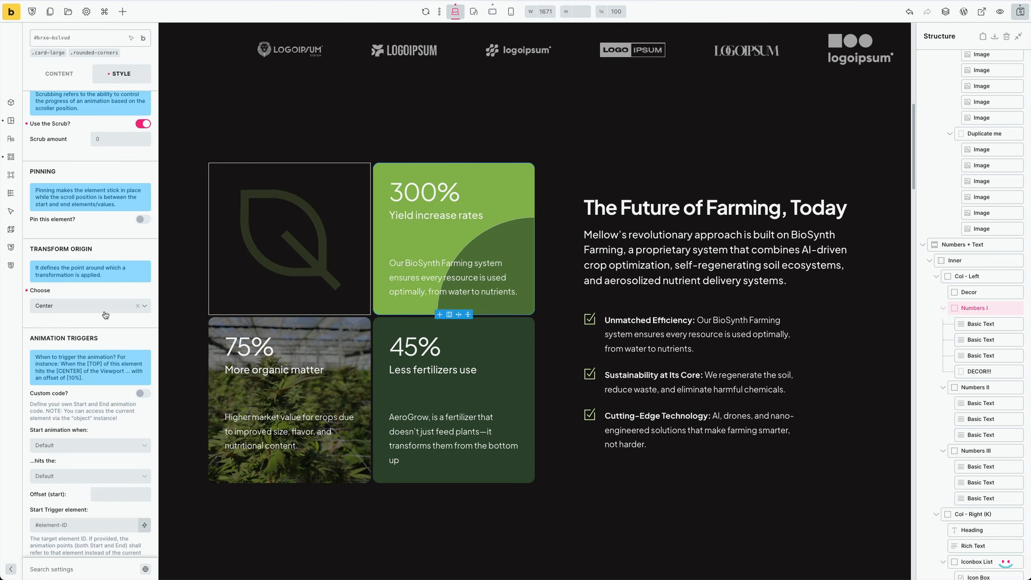
Start the Numbers I animation when the top of the element hits the bottom of the viewport
{"action": "scroll", "coordinate": [106, 315], "scroll_direction": "down", "scroll_amount": 4}
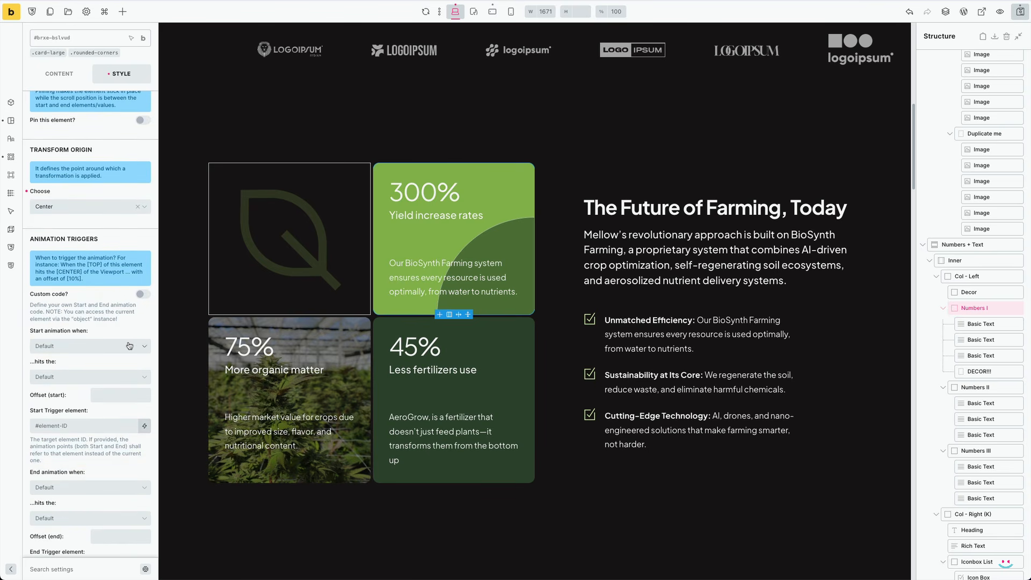
{"action": "scroll", "coordinate": [72, 353], "scroll_direction": "down", "scroll_amount": 4}
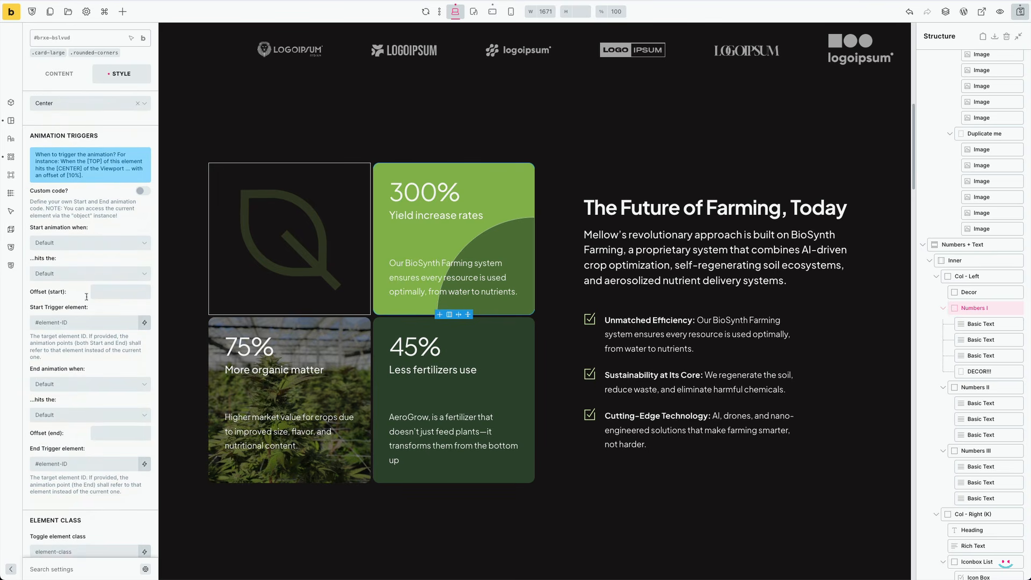
{"action": "left_click", "coordinate": [92, 242]}
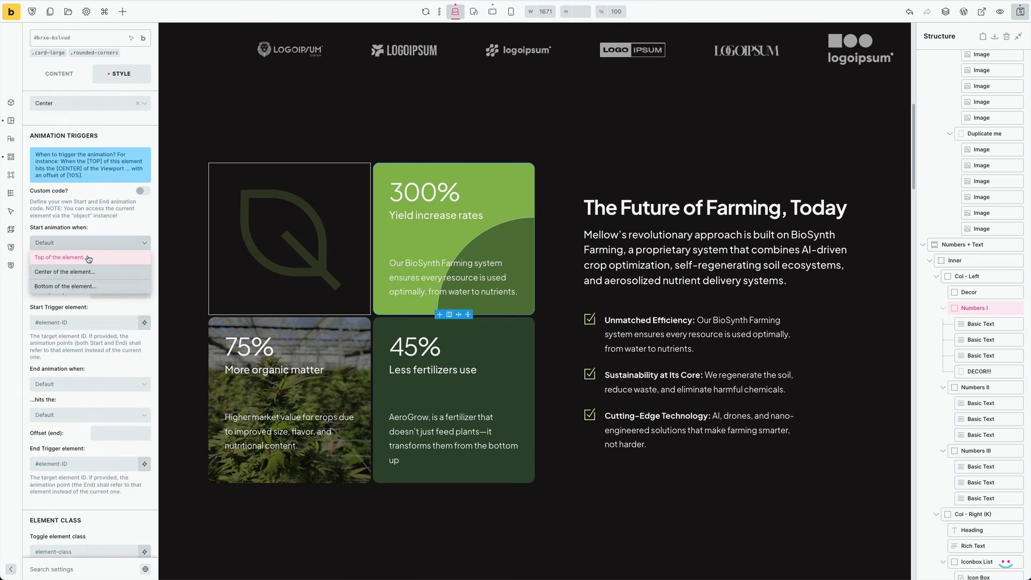
{"action": "left_click", "coordinate": [88, 258]}
{"action": "scroll", "coordinate": [83, 219], "scroll_direction": "down", "scroll_amount": 3}
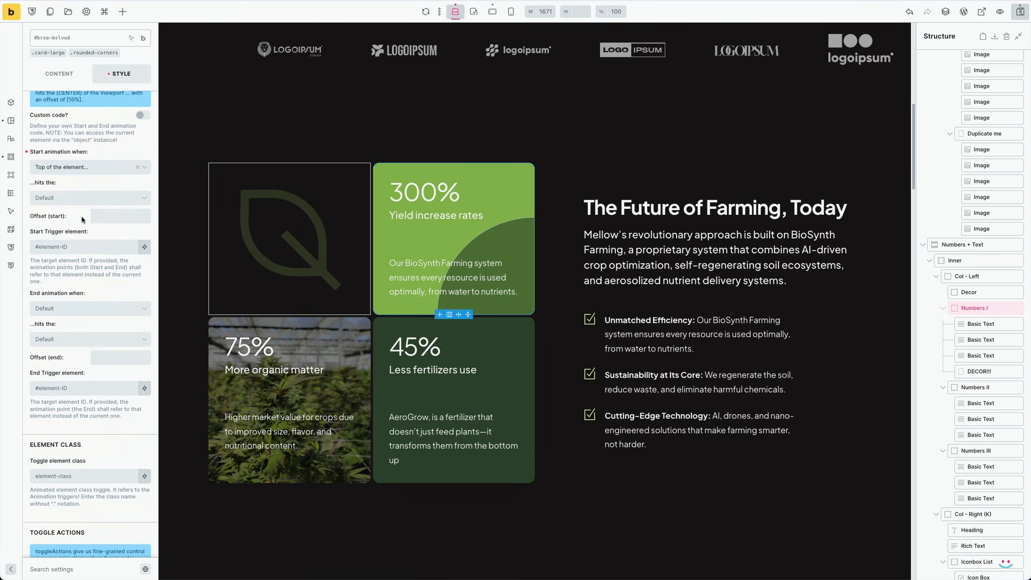
{"action": "left_click", "coordinate": [75, 197]}
{"action": "left_click", "coordinate": [72, 242]}
End the Numbers I animation when the center of the element hits the center of the viewport
{"action": "scroll", "coordinate": [80, 290], "scroll_direction": "down", "scroll_amount": 4}
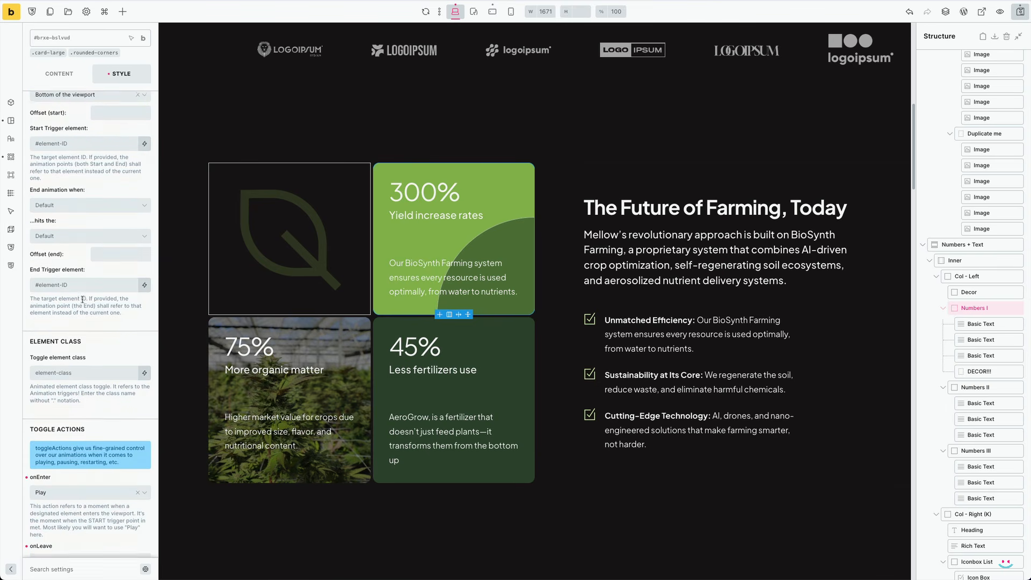
{"action": "left_click", "coordinate": [87, 205]}
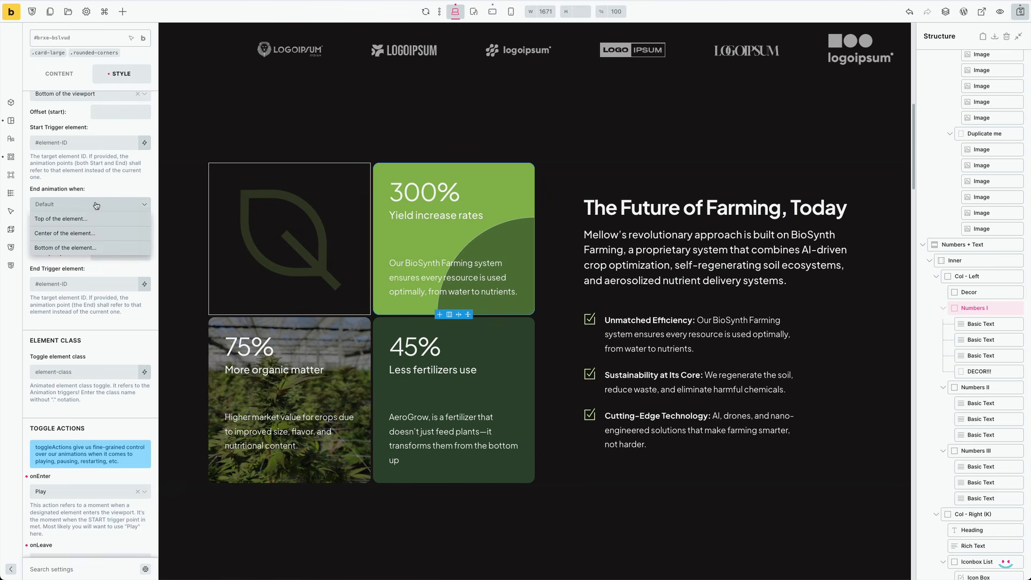
{"action": "left_click", "coordinate": [64, 234]}
{"action": "left_click", "coordinate": [64, 236]}
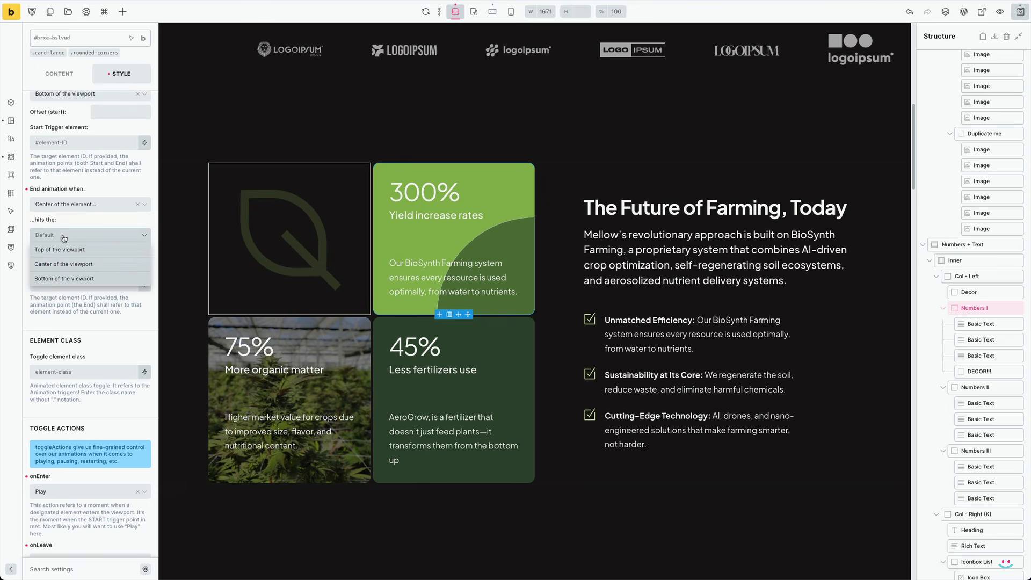
{"action": "left_click", "coordinate": [86, 266]}
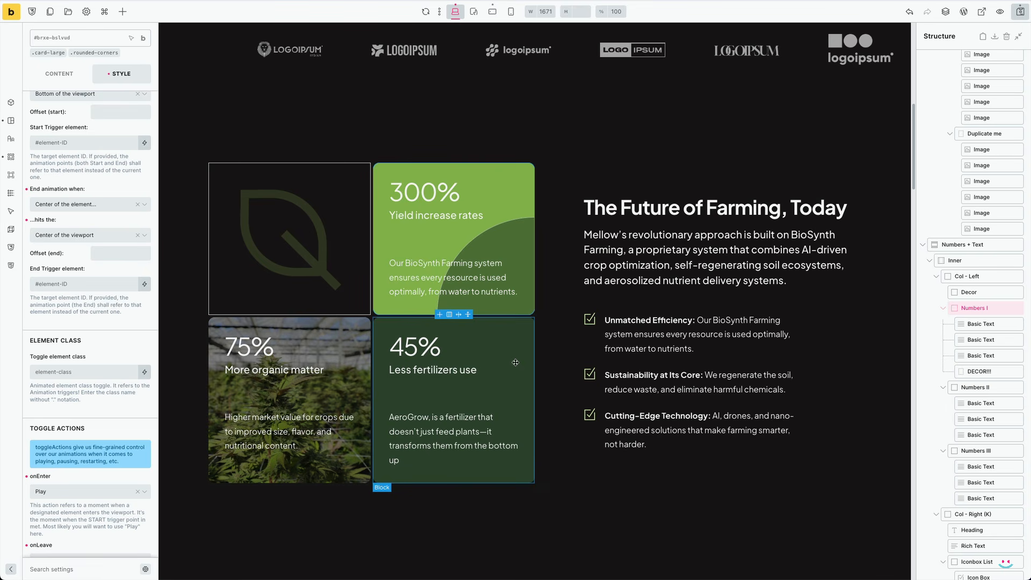
Activate Kinekt on the Numbers III card (45%) and set its animation type to From - To
{"action": "scroll", "coordinate": [111, 238], "scroll_direction": "up", "scroll_amount": 2}
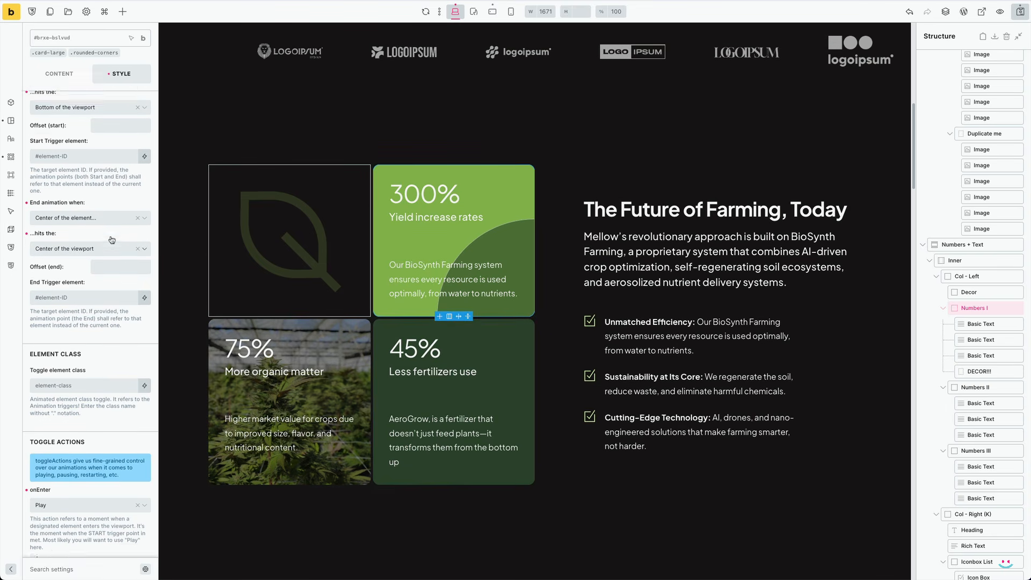
{"action": "left_click", "coordinate": [516, 338]}
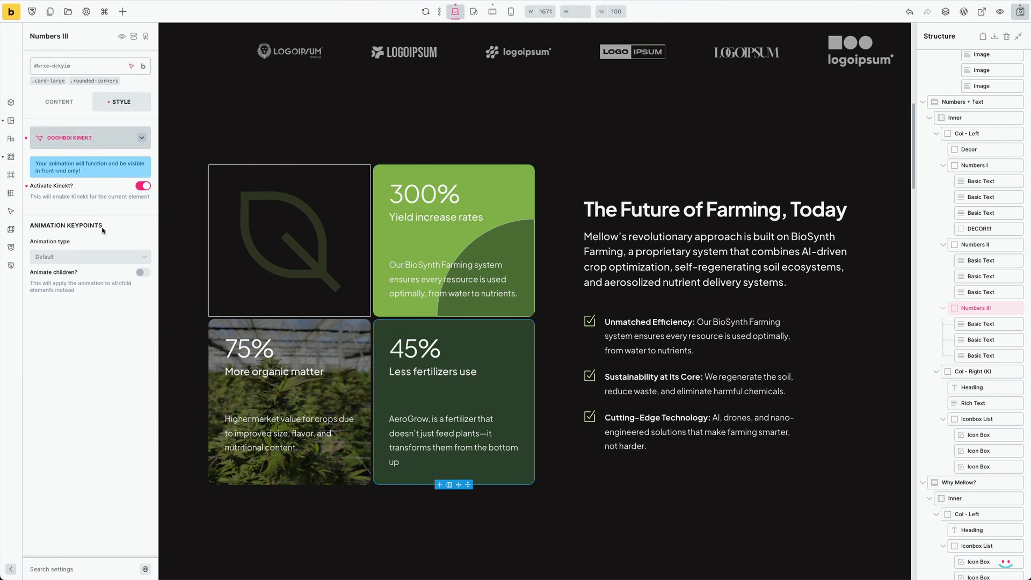
{"action": "left_click", "coordinate": [83, 257]}
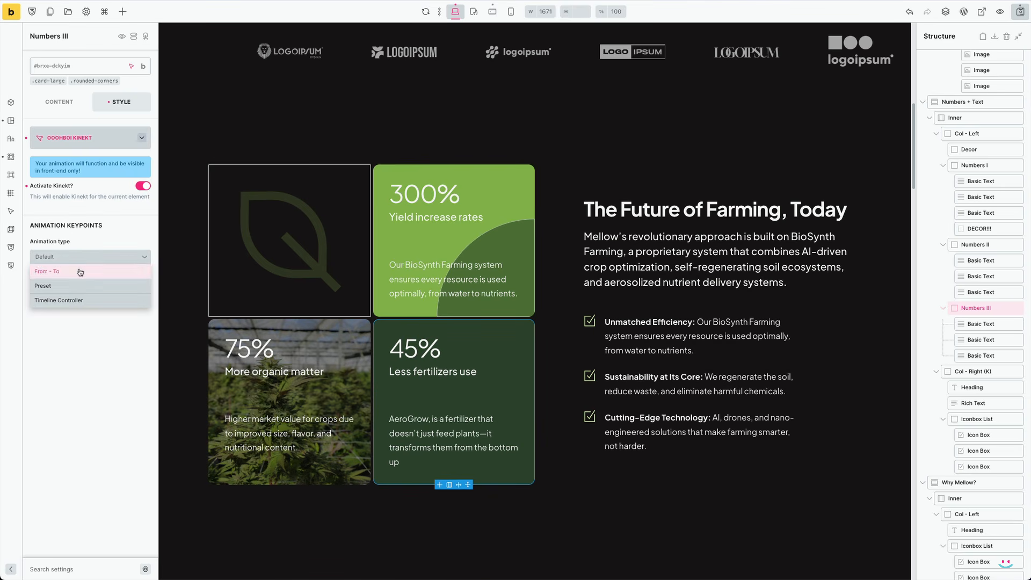
{"action": "left_click", "coordinate": [83, 272]}
Add a From - To point to the Numbers III card that animates its Rotation
{"action": "scroll", "coordinate": [91, 285], "scroll_direction": "down", "scroll_amount": 5}
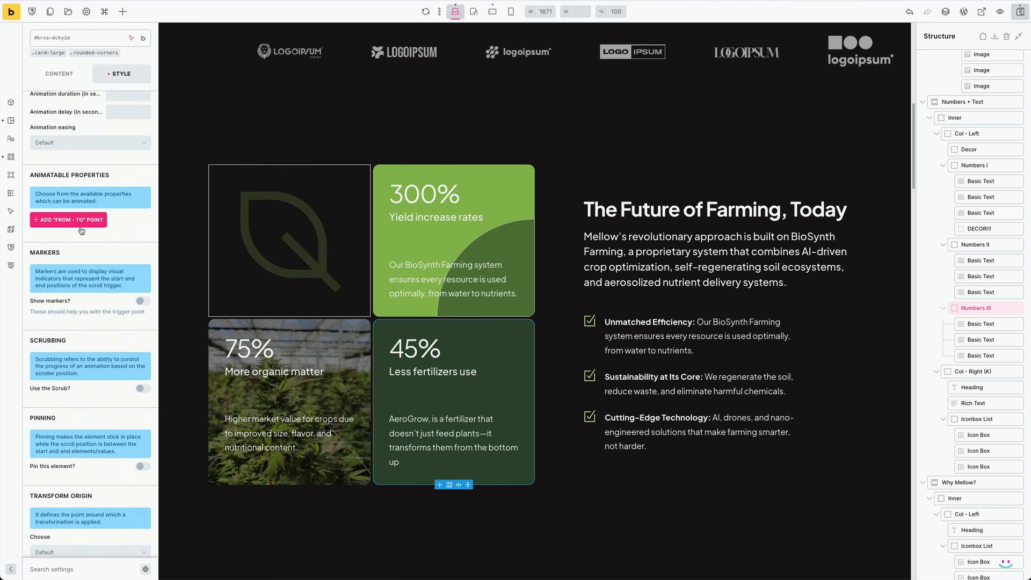
{"action": "left_click", "coordinate": [80, 223]}
{"action": "left_click", "coordinate": [77, 256]}
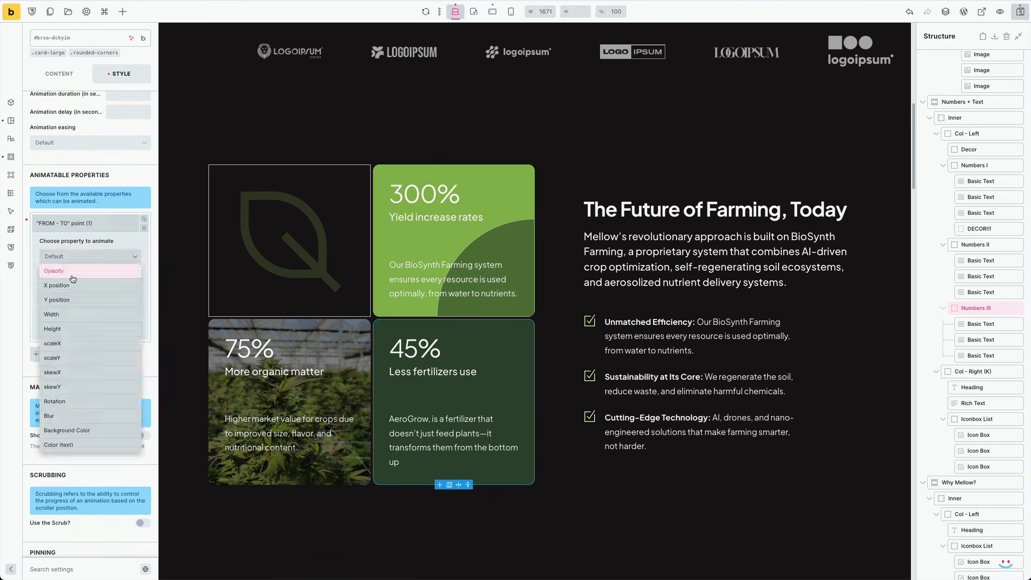
{"action": "left_click", "coordinate": [69, 401]}
{"action": "left_click", "coordinate": [80, 292]}
{"action": "left_click", "coordinate": [83, 228]}
Add a From - To point to the Numbers III card that animates its X position
{"action": "left_click", "coordinate": [79, 245]}
{"action": "left_click", "coordinate": [79, 245]}
{"action": "left_click", "coordinate": [76, 278]}
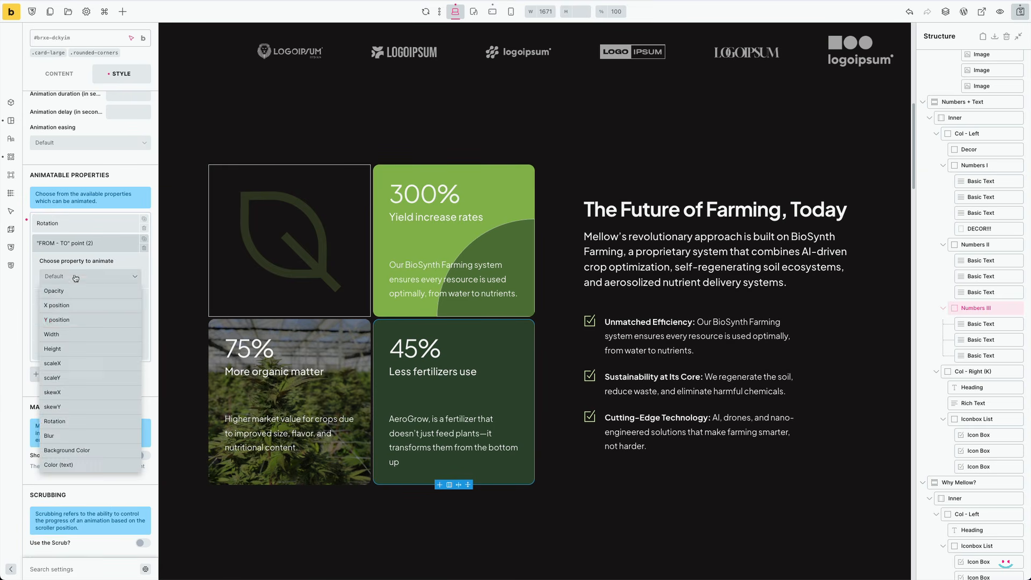
{"action": "left_click", "coordinate": [74, 305]}
{"action": "left_click", "coordinate": [71, 313]}
{"action": "left_click", "coordinate": [87, 247]}
Add a From - To point to the Numbers III card that animates its Y position, starting from -50
{"action": "left_click", "coordinate": [84, 264]}
{"action": "left_click", "coordinate": [84, 263]}
{"action": "left_click", "coordinate": [84, 297]}
{"action": "left_click", "coordinate": [90, 337]}
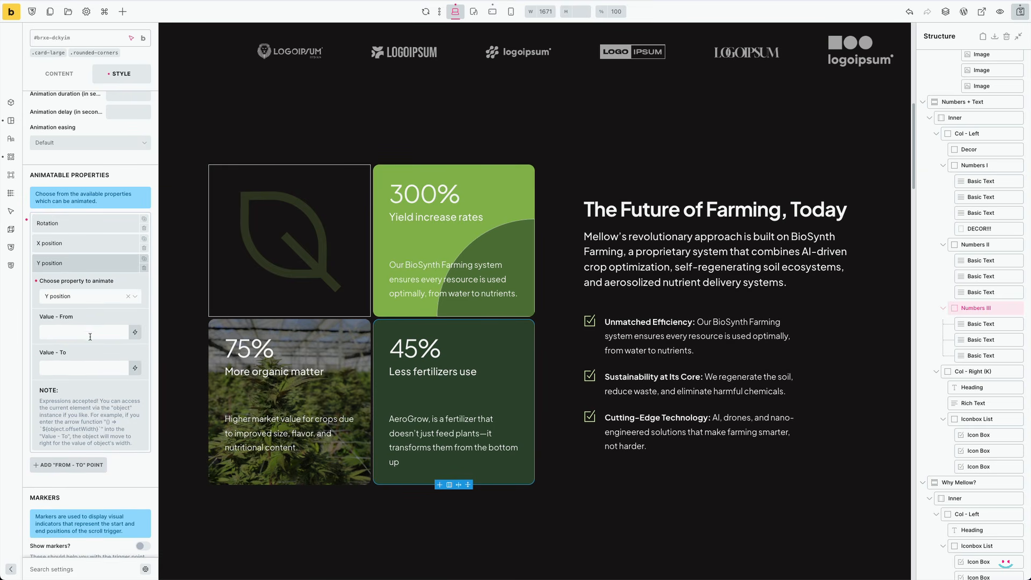
{"action": "type", "text": "-50"}
Set the Numbers III card's transform origin to Center and choose its animation trigger points for the element and viewport
{"action": "scroll", "coordinate": [82, 292], "scroll_direction": "down", "scroll_amount": 10}
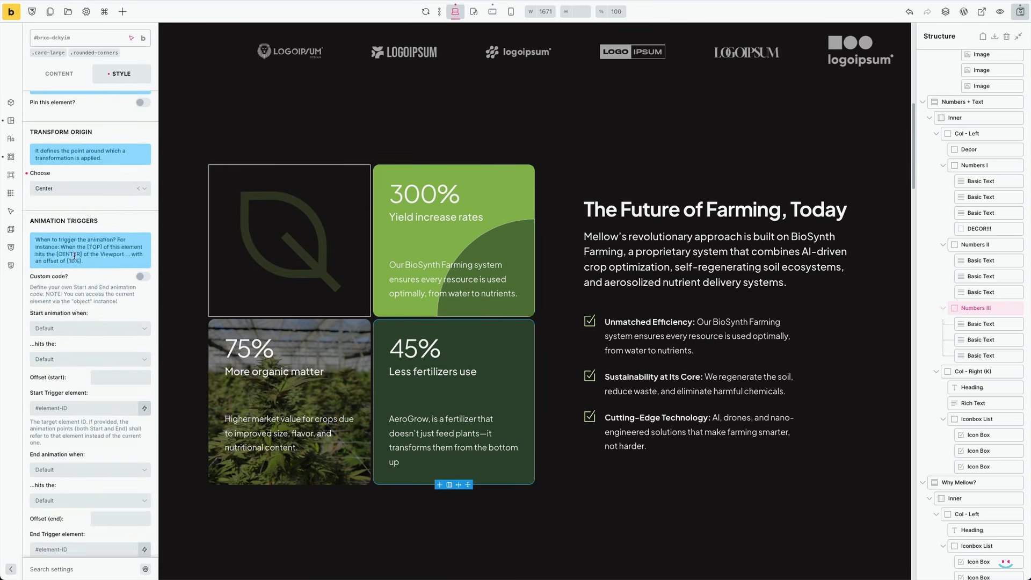
{"action": "left_click", "coordinate": [82, 278]}
{"action": "left_click", "coordinate": [82, 310]}
{"action": "left_click", "coordinate": [86, 307]}
{"action": "left_click", "coordinate": [86, 340]}
Activate Kinekt on the Numbers II card (75%)
{"action": "left_click", "coordinate": [290, 400]}
{"action": "left_click", "coordinate": [141, 186]}
{"action": "scroll", "coordinate": [80, 241], "scroll_direction": "down", "scroll_amount": 5}
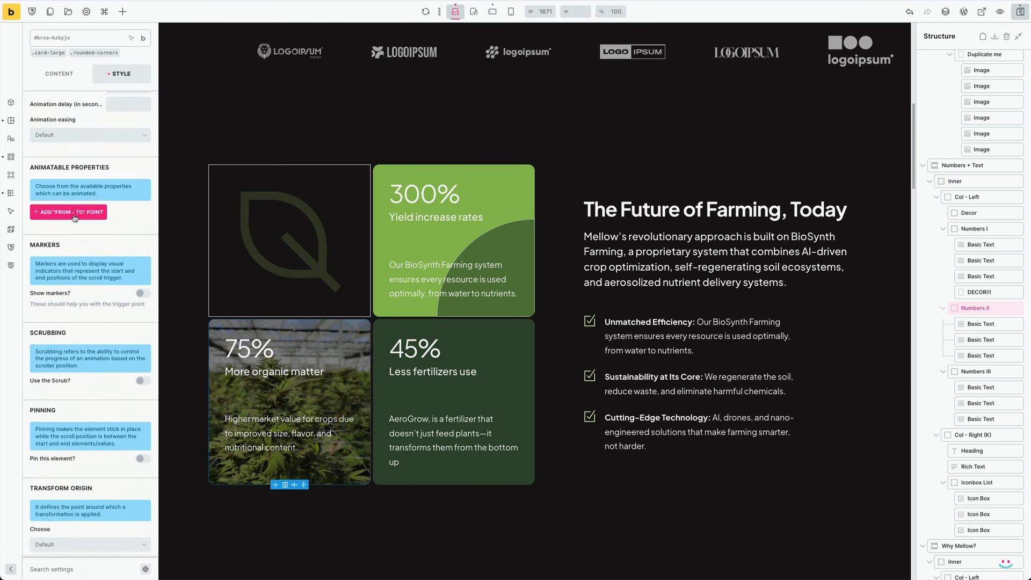
Add a From - To point to the Numbers II card that animates its Rotation to 0
{"action": "left_click", "coordinate": [74, 216]}
{"action": "left_click", "coordinate": [87, 317]}
{"action": "type", "text": "0"}
Add a From - To point to the Numbers II card that animates its X position
{"action": "left_click", "coordinate": [82, 382]}
{"action": "left_click", "coordinate": [84, 269]}
{"action": "left_click", "coordinate": [80, 298]}
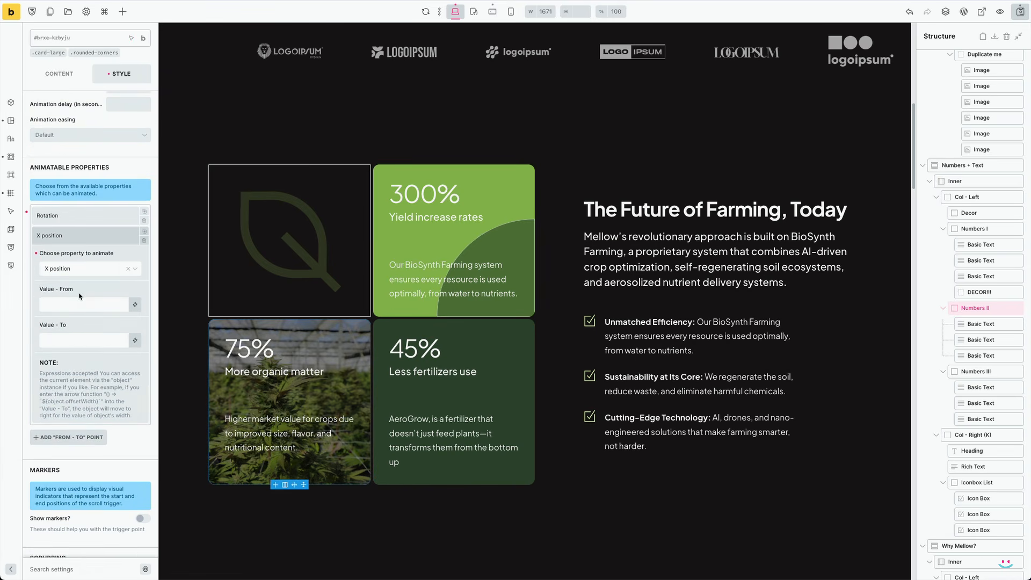
{"action": "left_click", "coordinate": [82, 242]}
Add a From - To point to the Numbers II card that animates its Y position from -50% to 0
{"action": "left_click", "coordinate": [81, 260]}
{"action": "left_click", "coordinate": [83, 289]}
{"action": "left_click", "coordinate": [77, 332]}
{"action": "left_click", "coordinate": [79, 325]}
{"action": "type", "text": "-50%"}
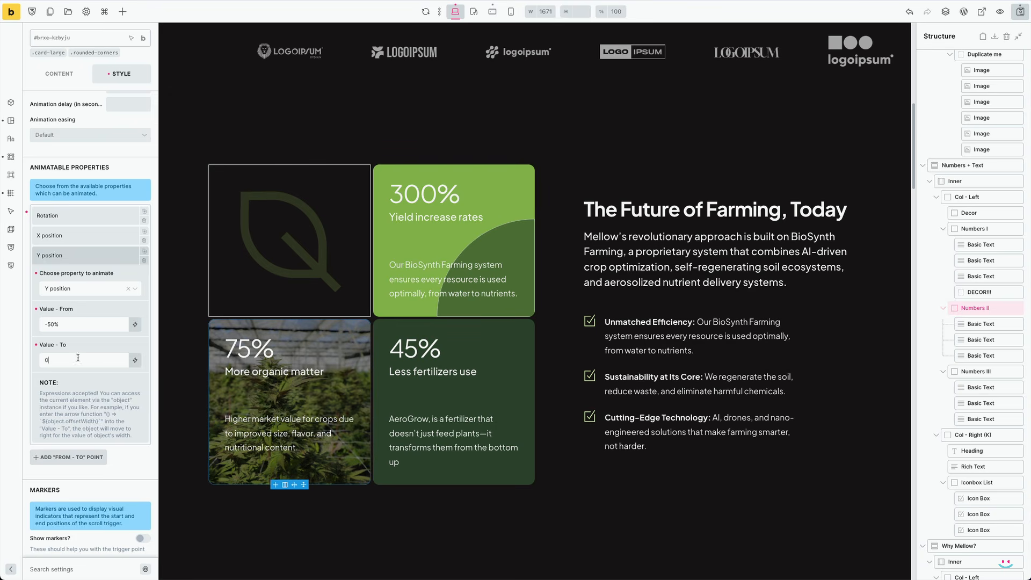
Start the Numbers II animation when its top hits the viewport's bottom and end it when its center hits the viewport's center
{"action": "scroll", "coordinate": [78, 357], "scroll_direction": "down", "scroll_amount": 10}
{"action": "left_click", "coordinate": [73, 346]}
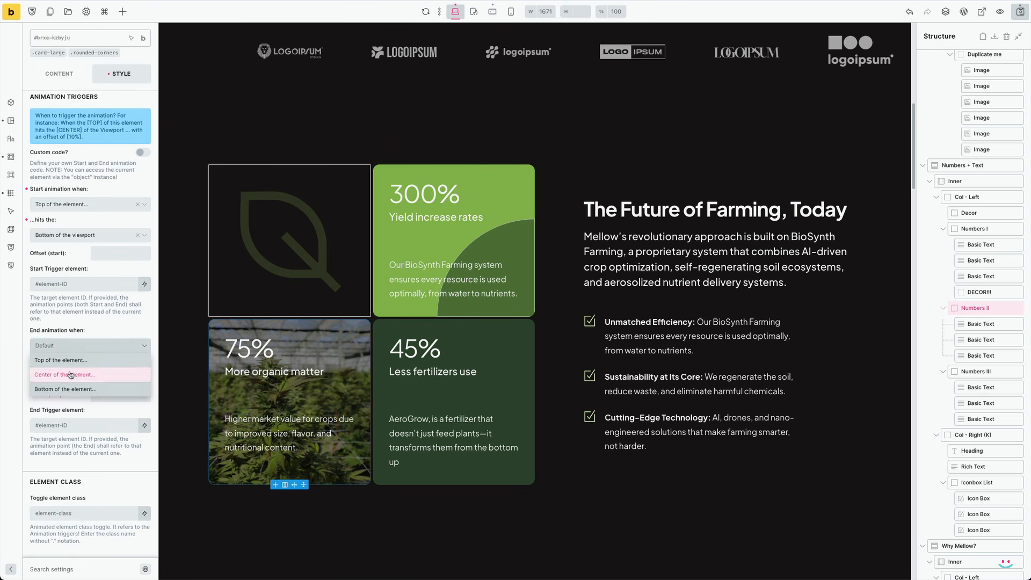
{"action": "left_click", "coordinate": [70, 374]}
{"action": "left_click", "coordinate": [78, 376]}
{"action": "left_click", "coordinate": [69, 405]}
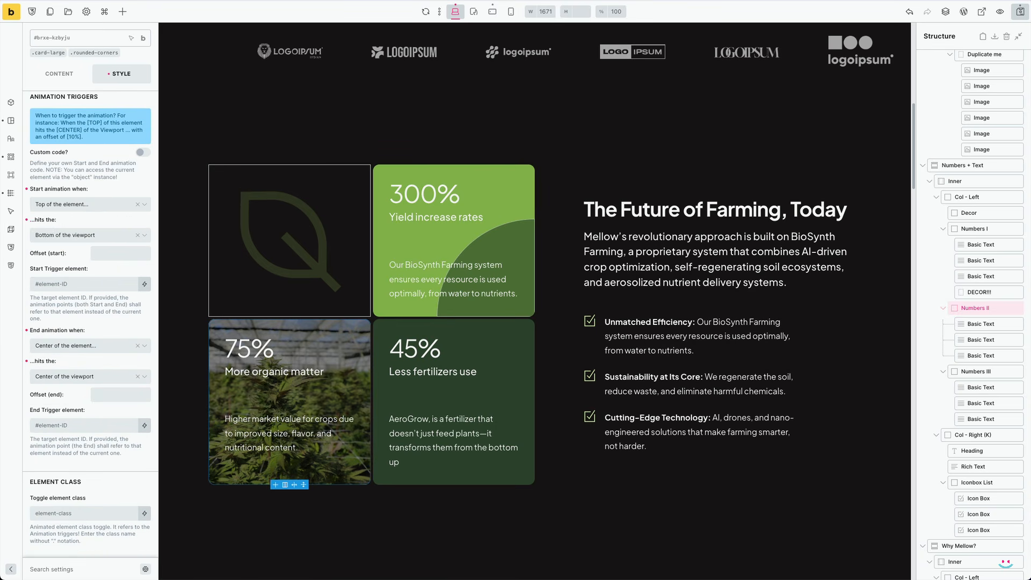
{"action": "scroll", "coordinate": [55, 263], "scroll_direction": "up", "scroll_amount": 2}
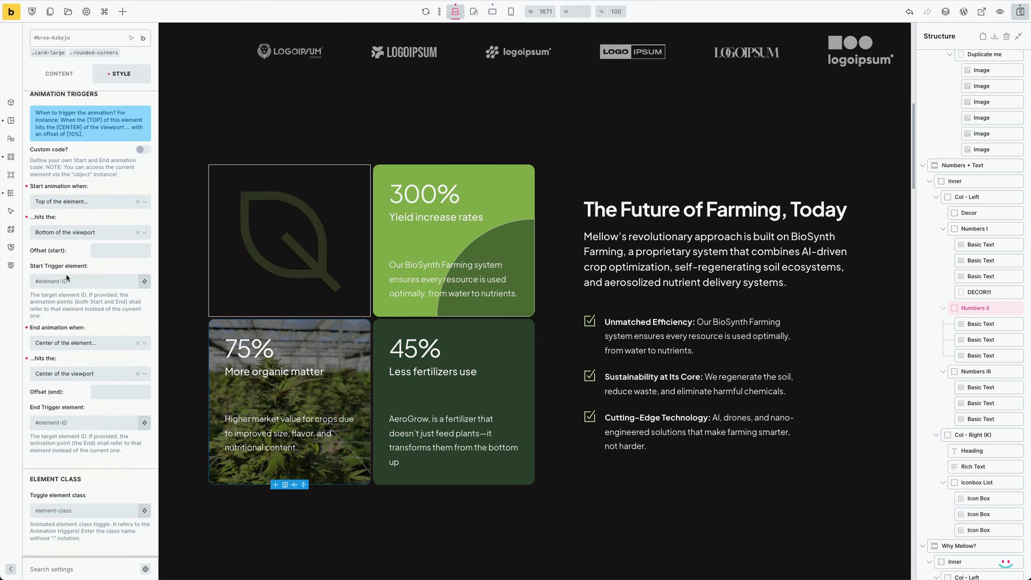
Activate Kinekt on the Decor leaf element and set its animation type to From - To
{"action": "left_click", "coordinate": [319, 245]}
{"action": "left_click", "coordinate": [137, 178]}
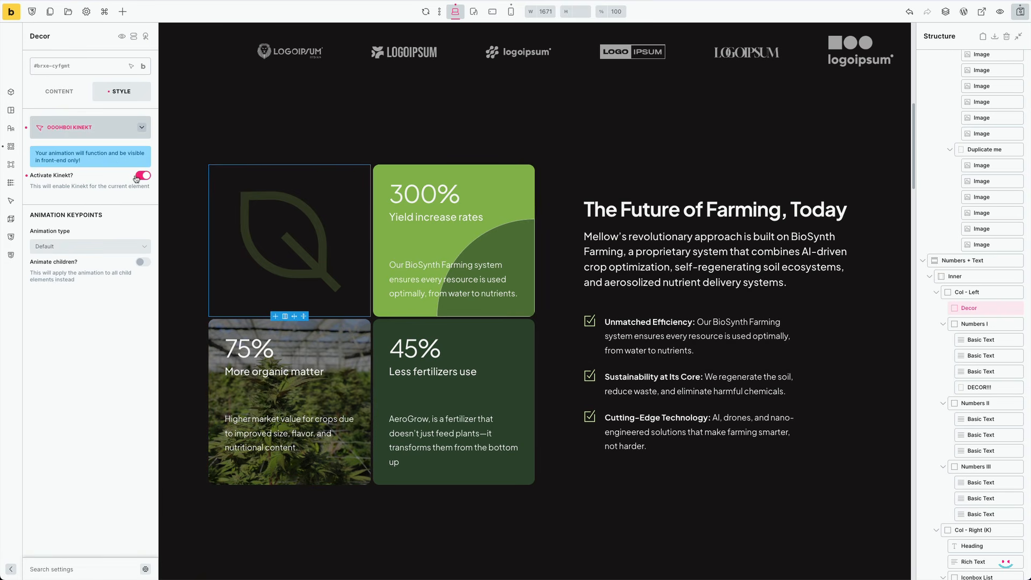
{"action": "left_click", "coordinate": [60, 247]}
{"action": "left_click", "coordinate": [56, 261]}
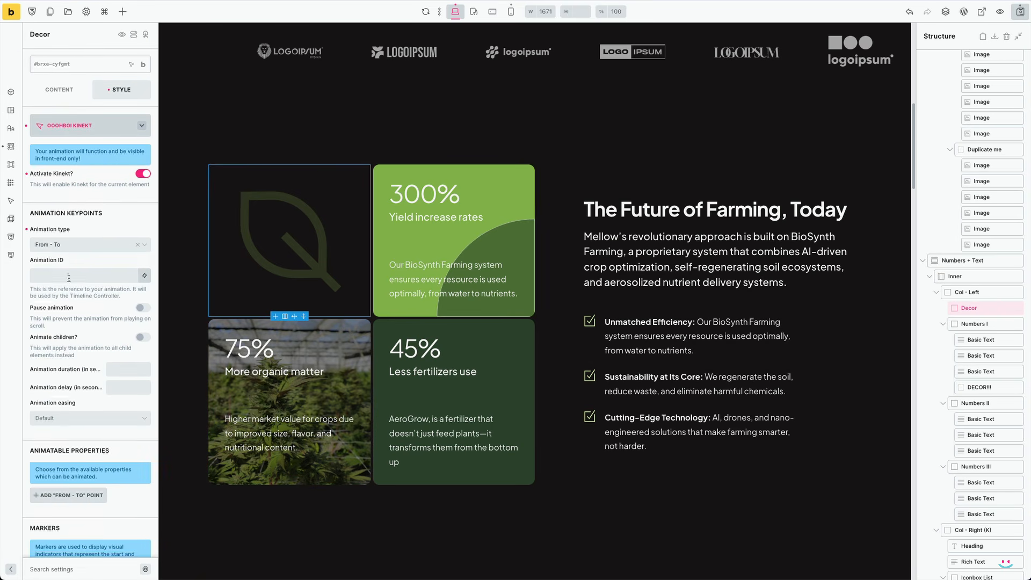
Add a From - To point to the Decor element that animates its Y position from 100% to 0
{"action": "scroll", "coordinate": [70, 281], "scroll_direction": "down", "scroll_amount": 3}
{"action": "left_click", "coordinate": [70, 268]}
{"action": "left_click", "coordinate": [70, 308]}
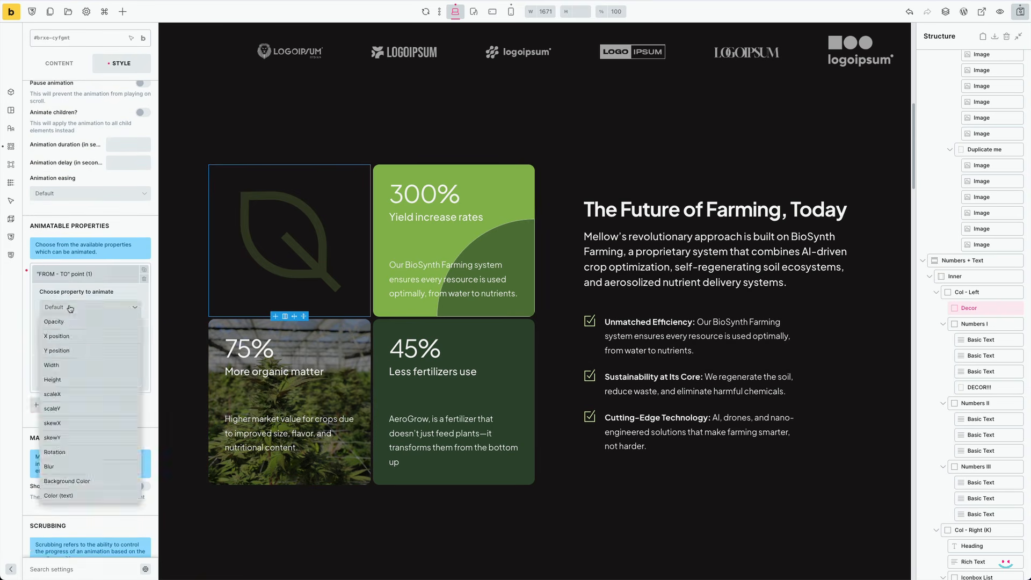
{"action": "left_click", "coordinate": [68, 344]}
{"action": "left_click", "coordinate": [68, 342]}
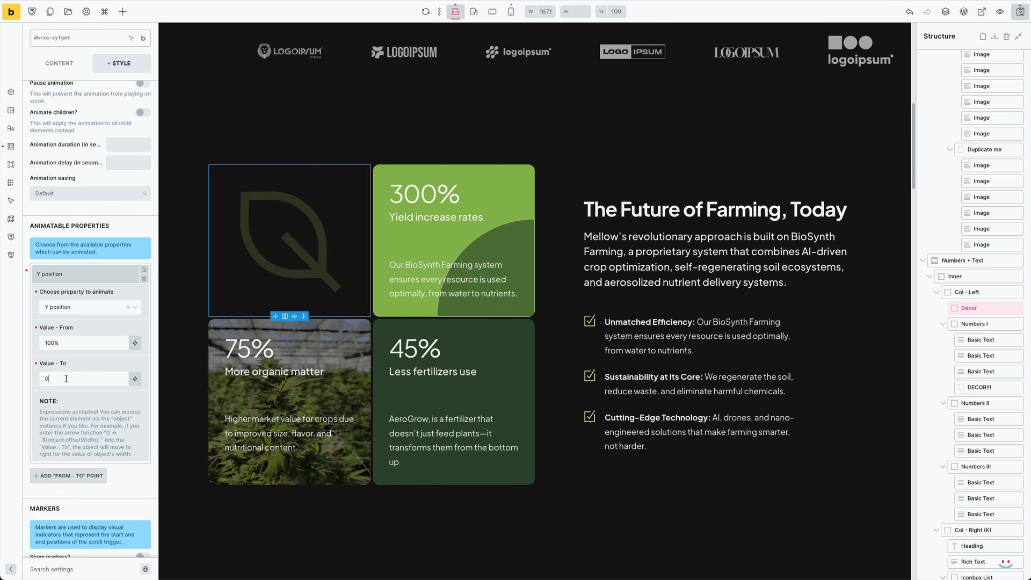
Enable scrubbing for the Decor element's animation
{"action": "scroll", "coordinate": [67, 379], "scroll_direction": "down", "scroll_amount": 8}
{"action": "left_click", "coordinate": [140, 236]}
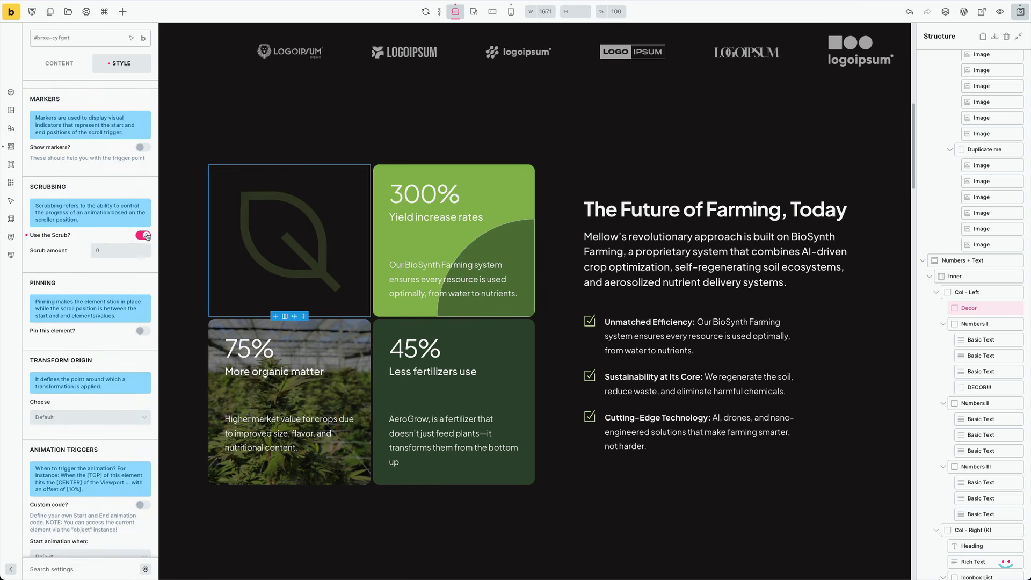
Save the page changes and switch to the live front-end page
{"action": "left_click", "coordinate": [1020, 12]}
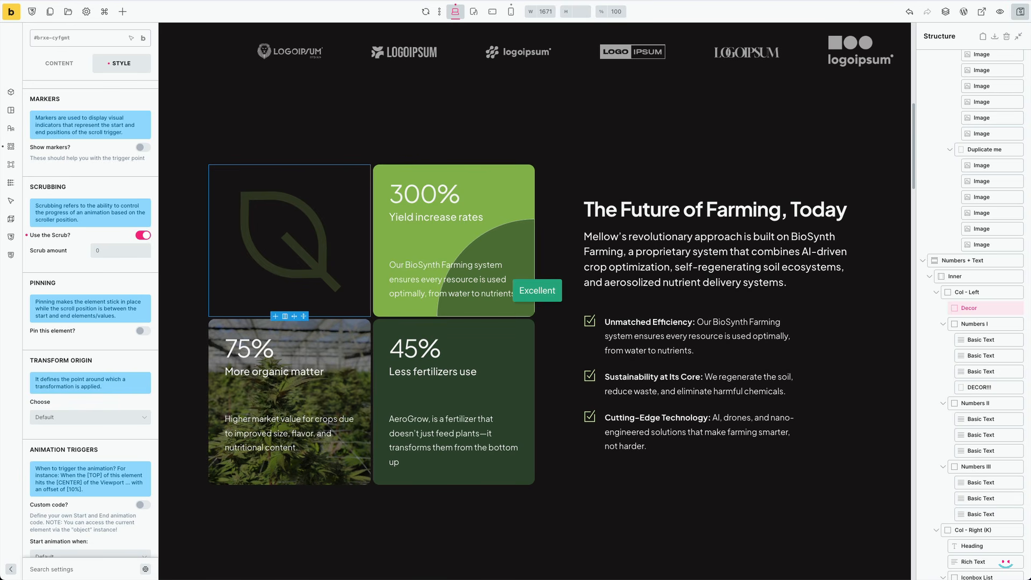
{"action": "left_click", "coordinate": [10, 11]}
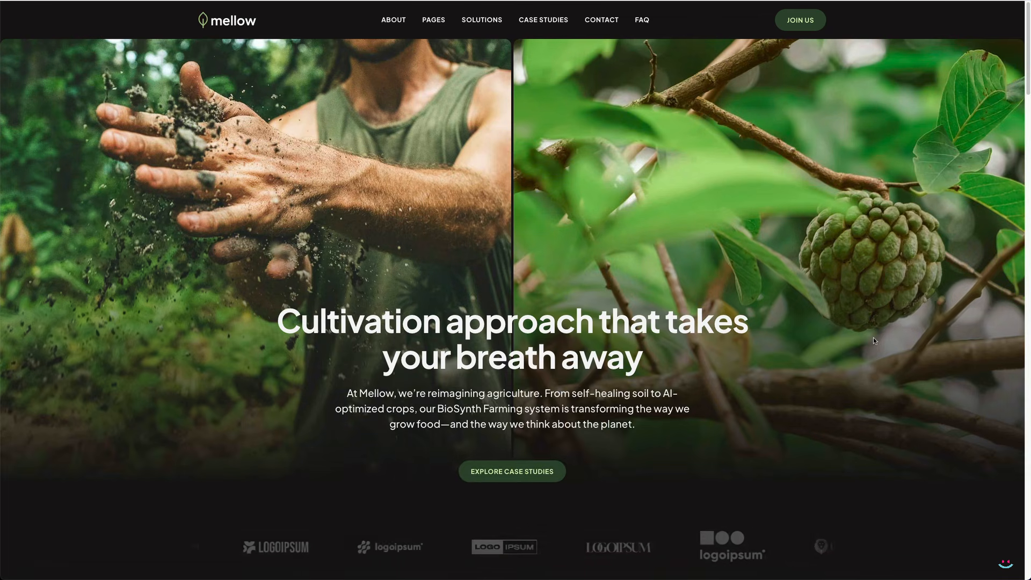
Examine how the leaf decoration moves with the scroll position in the numbers section of the live page
{"action": "scroll", "coordinate": [874, 338], "scroll_direction": "down", "scroll_amount": 10}
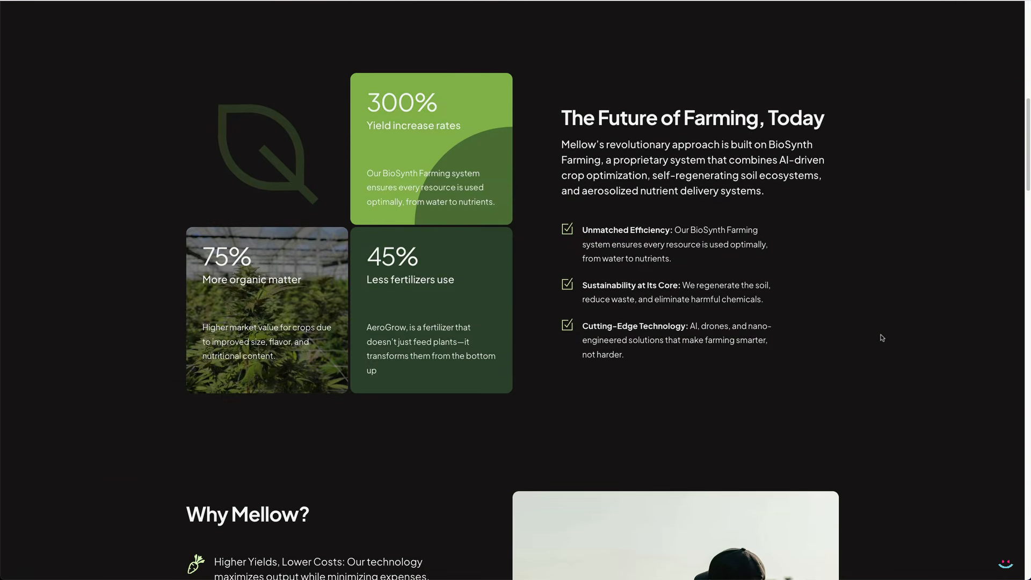
{"action": "scroll", "coordinate": [881, 337], "scroll_direction": "up", "scroll_amount": 8}
{"action": "scroll", "coordinate": [885, 338], "scroll_direction": "down", "scroll_amount": 10}
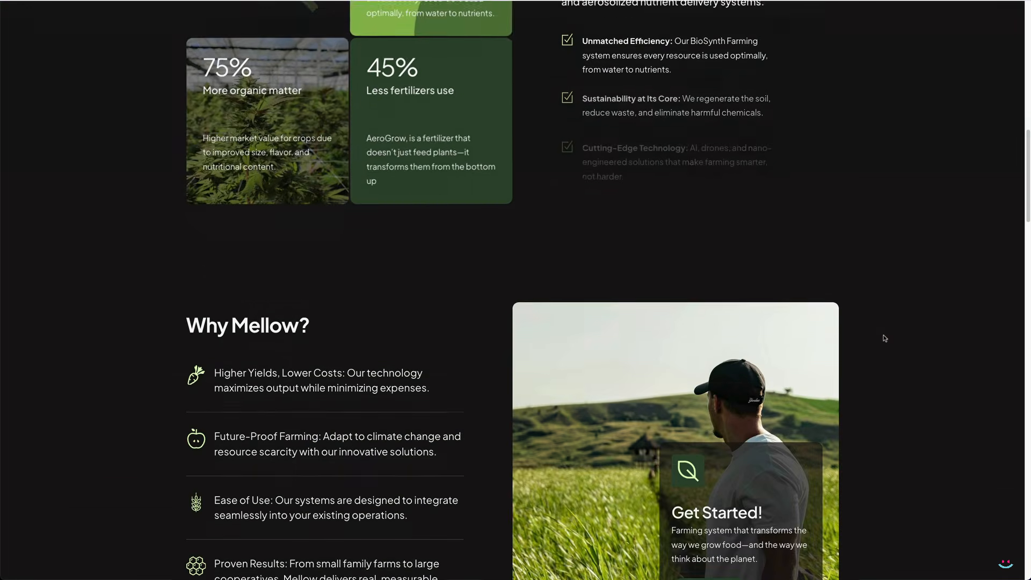
{"action": "scroll", "coordinate": [885, 338], "scroll_direction": "up", "scroll_amount": 9}
{"action": "scroll", "coordinate": [885, 338], "scroll_direction": "up", "scroll_amount": 3}
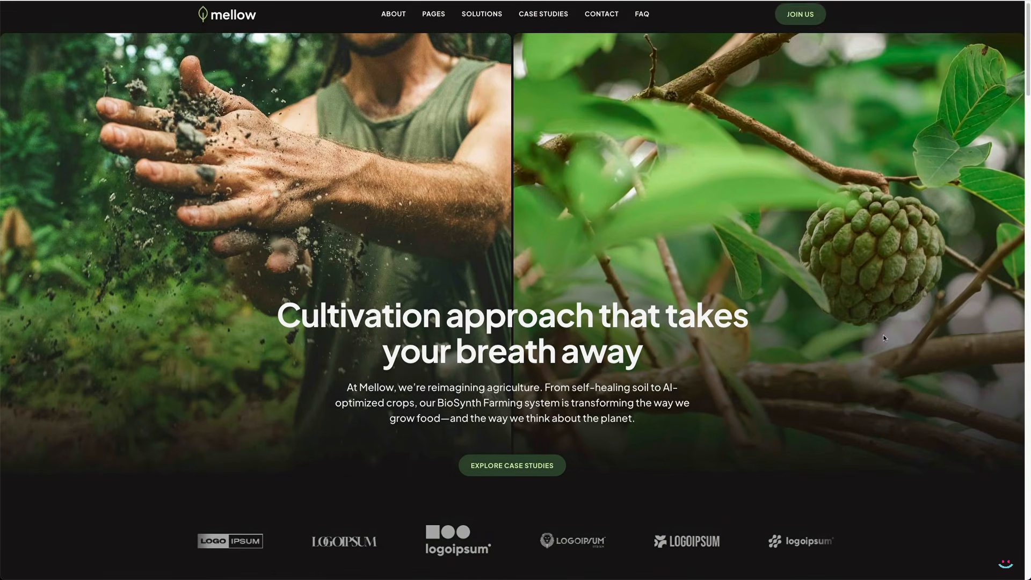
{"action": "scroll", "coordinate": [886, 338], "scroll_direction": "down", "scroll_amount": 8}
{"action": "scroll", "coordinate": [885, 338], "scroll_direction": "down", "scroll_amount": 1}
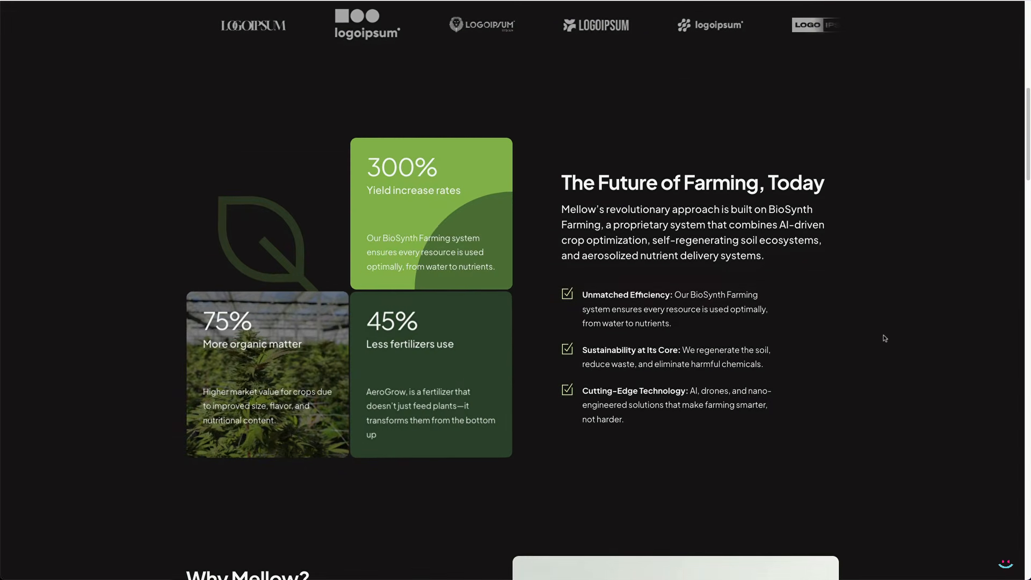
{"action": "scroll", "coordinate": [885, 338], "scroll_direction": "down", "scroll_amount": 1}
{"action": "scroll", "coordinate": [885, 338], "scroll_direction": "up", "scroll_amount": 2}
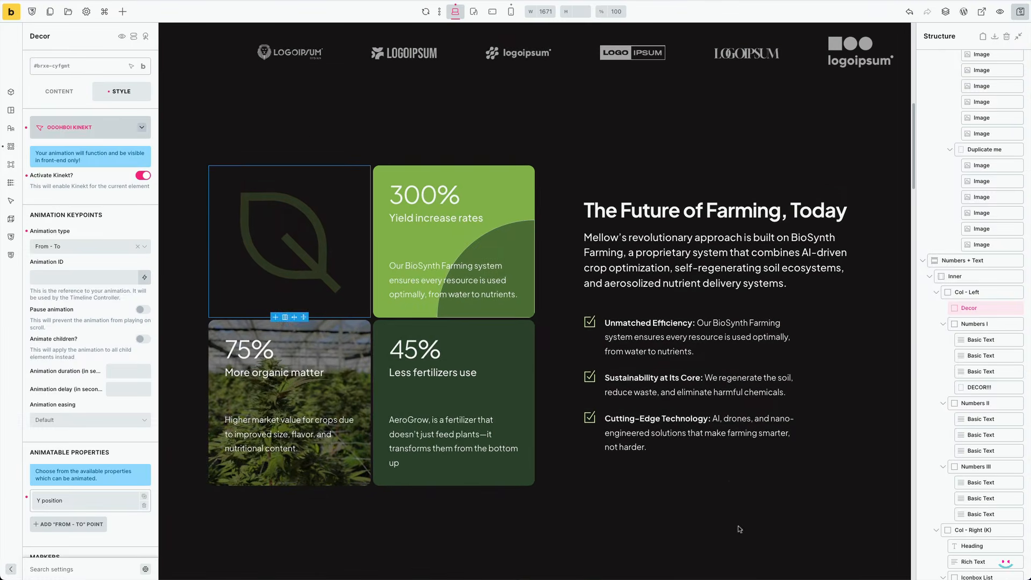
Activate Kinekt on the "Why Mellow?" heading in the builder and load the preset "Simple Text Fade to Top (heading)"
{"action": "scroll", "coordinate": [831, 483], "scroll_direction": "down", "scroll_amount": 8}
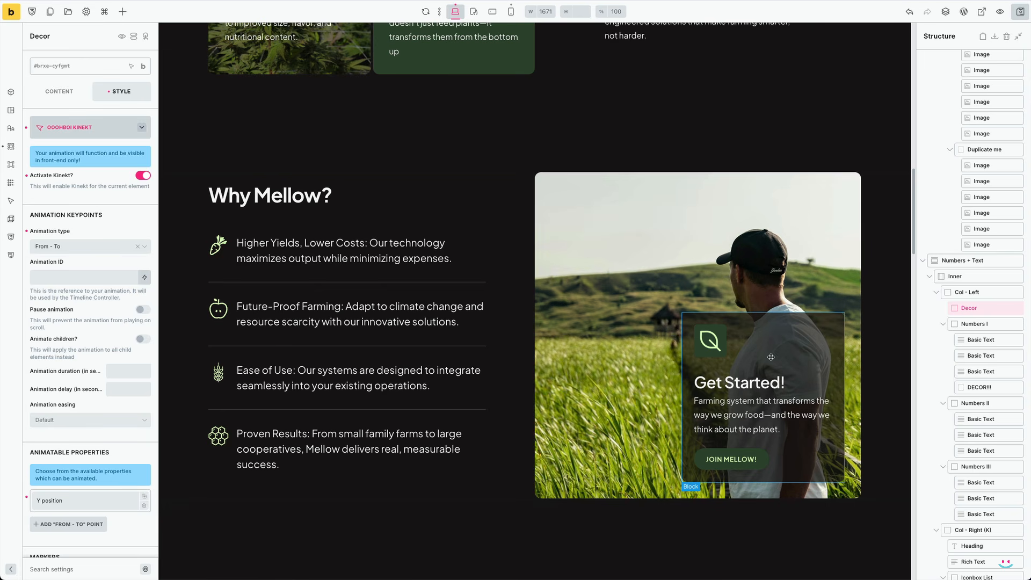
{"action": "left_click", "coordinate": [317, 199]}
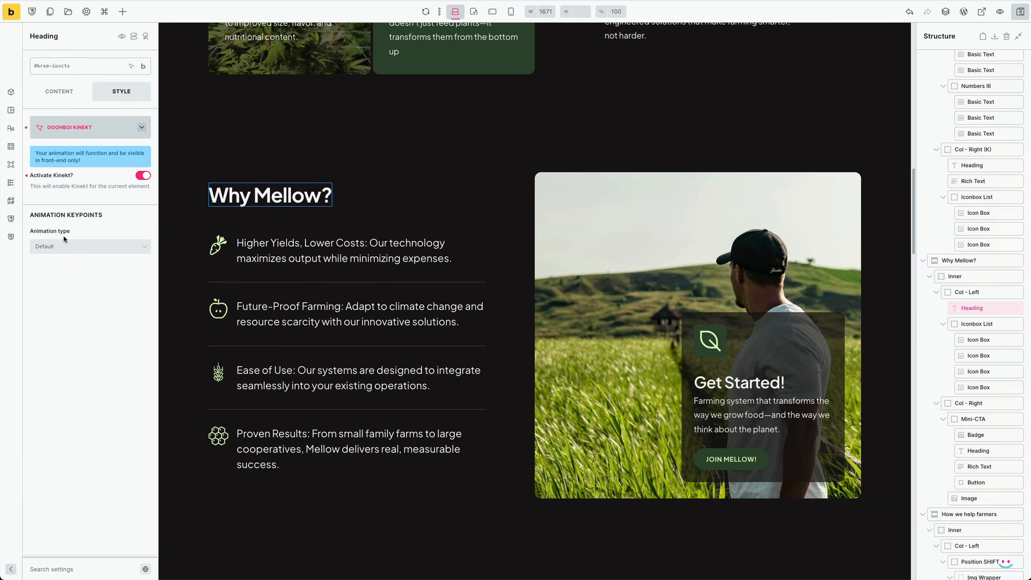
{"action": "left_click", "coordinate": [99, 248]}
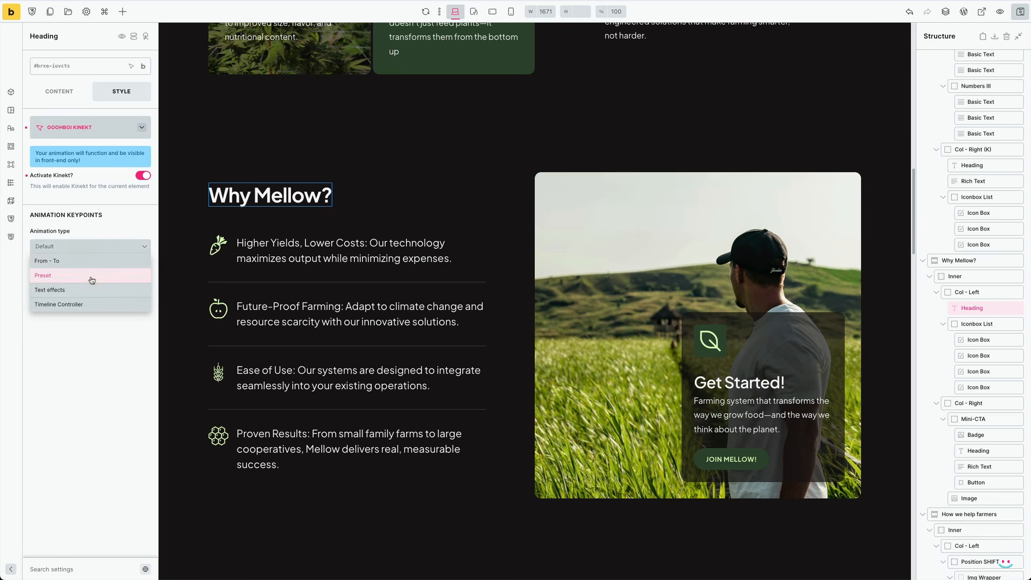
{"action": "left_click", "coordinate": [92, 278]}
{"action": "left_click", "coordinate": [84, 279]}
{"action": "left_click", "coordinate": [77, 321]}
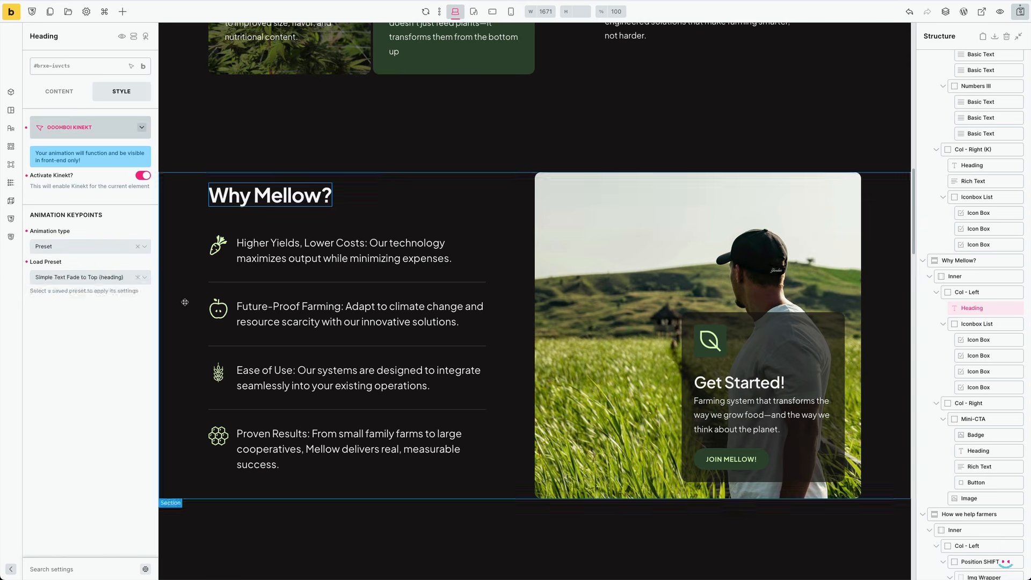
Activate Kinekt on the Iconbox List under "Why Mellow?" and load the preset "Animate Children Fade To Top (block)"
{"action": "left_click", "coordinate": [418, 271]}
{"action": "left_click", "coordinate": [977, 292]}
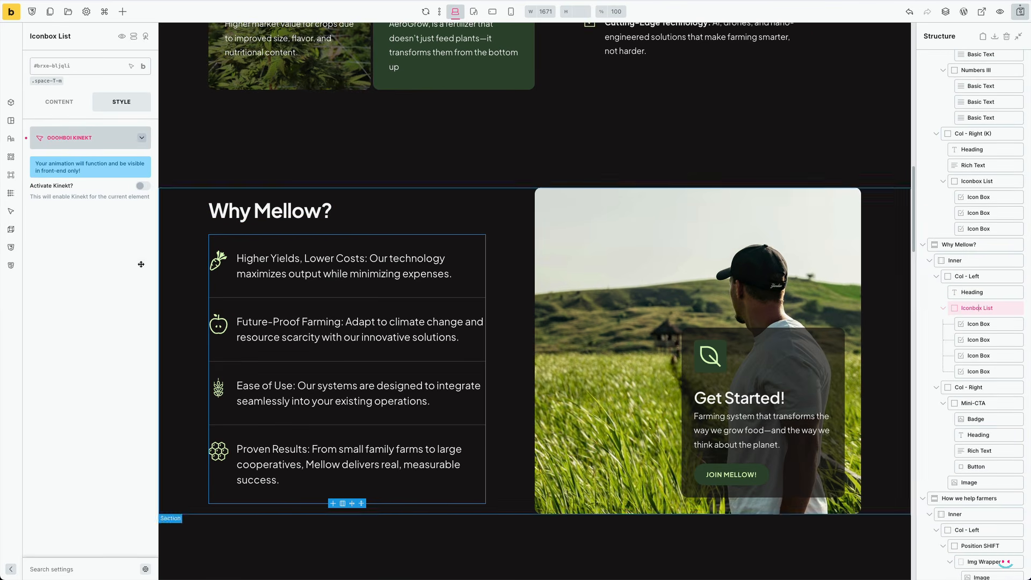
{"action": "left_click", "coordinate": [143, 187]}
{"action": "left_click", "coordinate": [91, 262]}
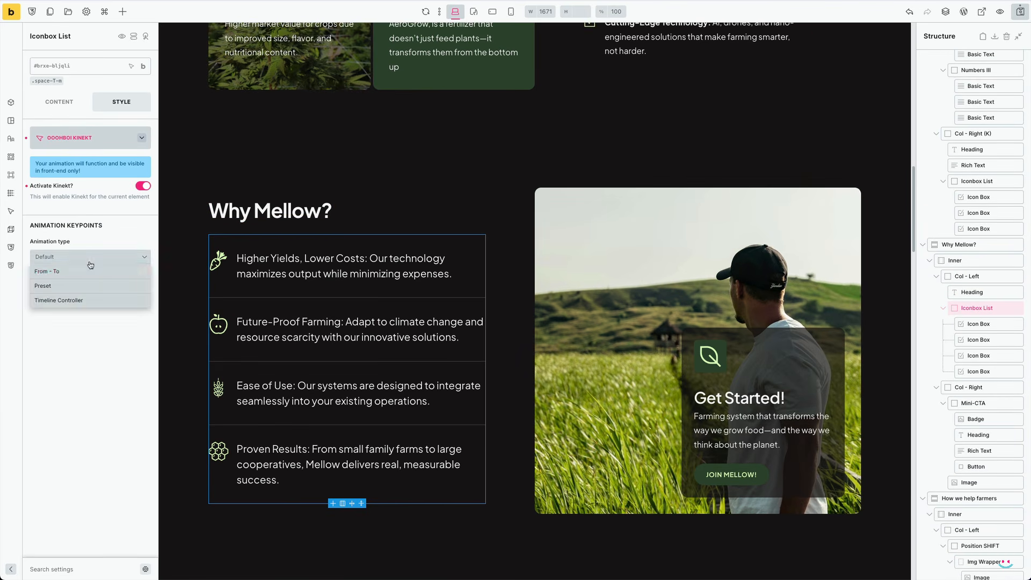
{"action": "left_click", "coordinate": [84, 288]}
{"action": "left_click", "coordinate": [81, 288]}
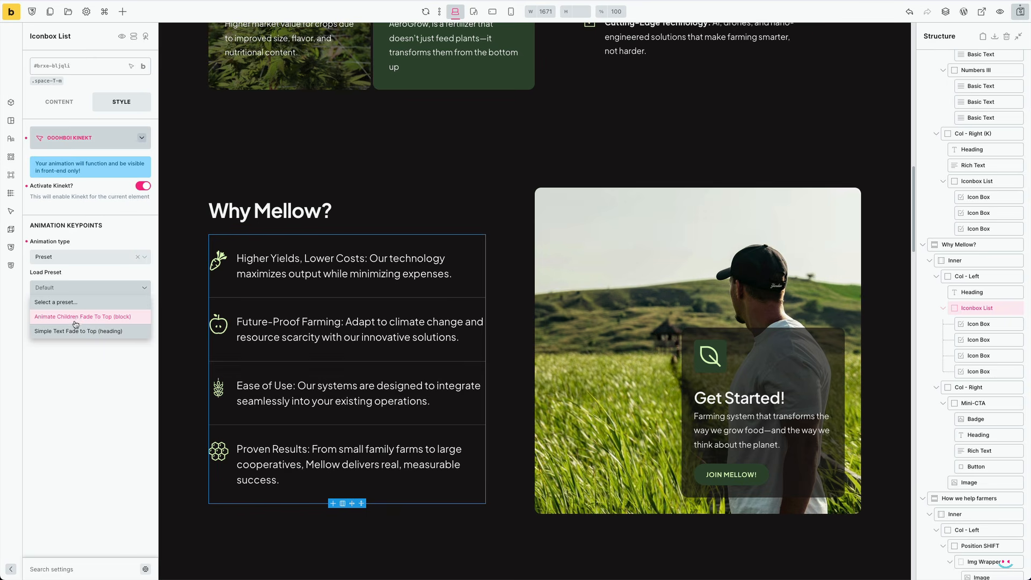
{"action": "left_click", "coordinate": [80, 317]}
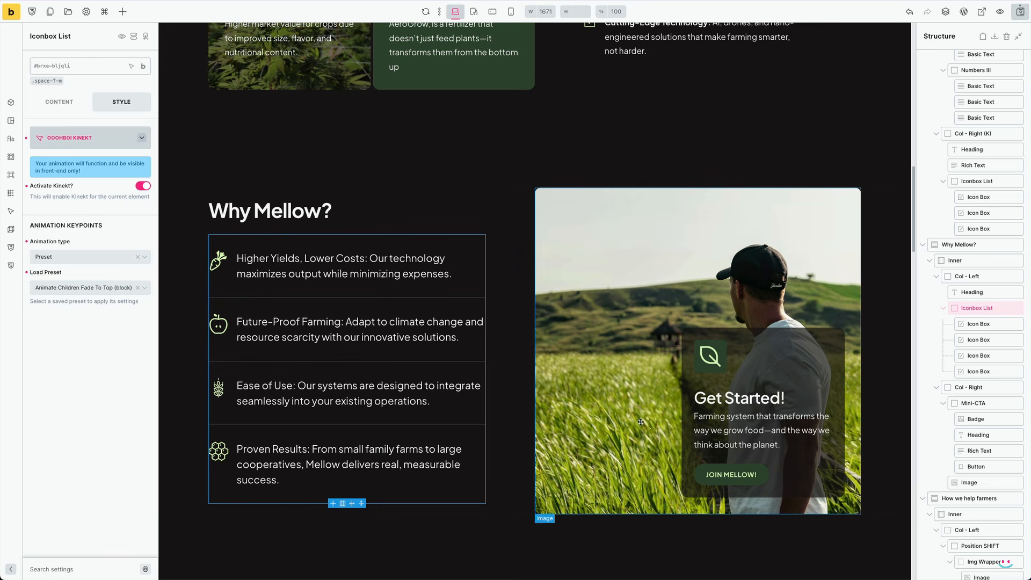
Activate Kinekt on the farmer image in the "Why Mellow?" section with the From - To animation type
{"action": "left_click", "coordinate": [613, 295]}
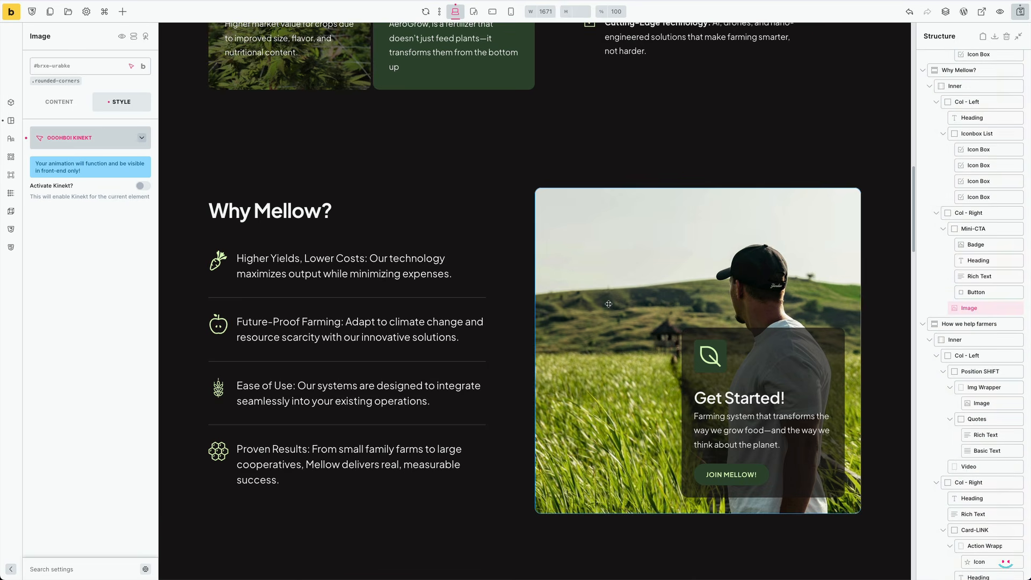
{"action": "left_click", "coordinate": [143, 185]}
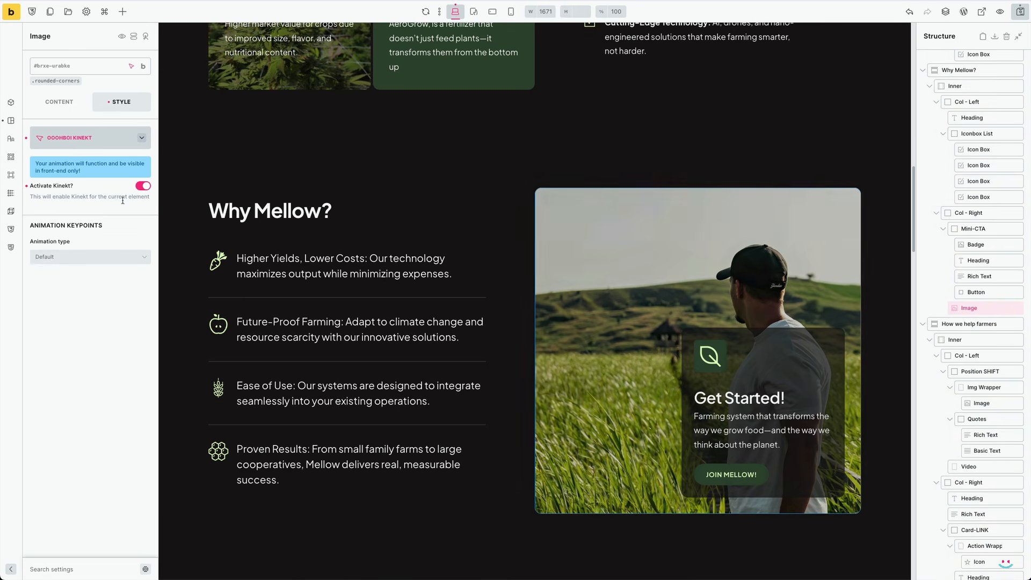
{"action": "left_click", "coordinate": [79, 258]}
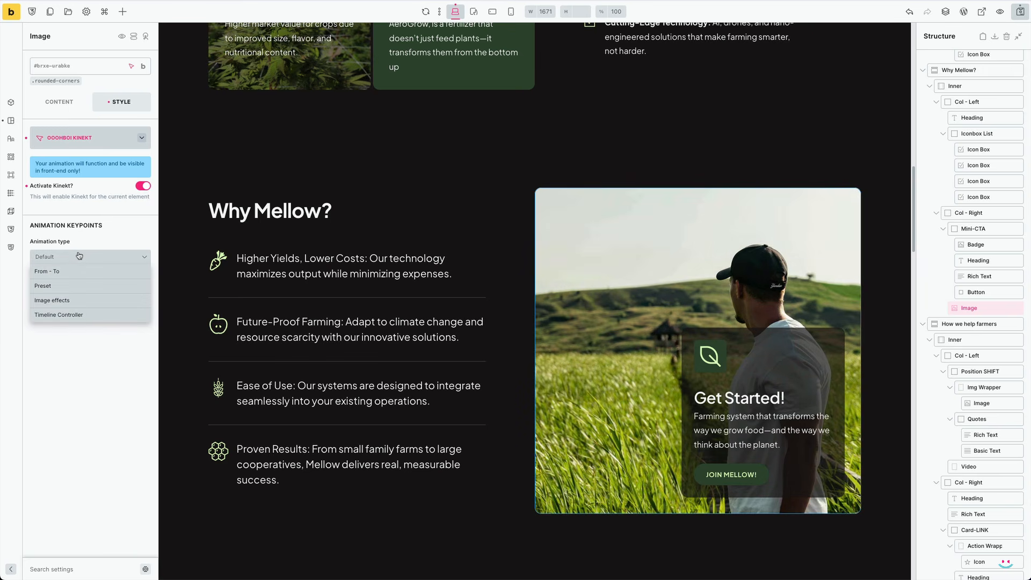
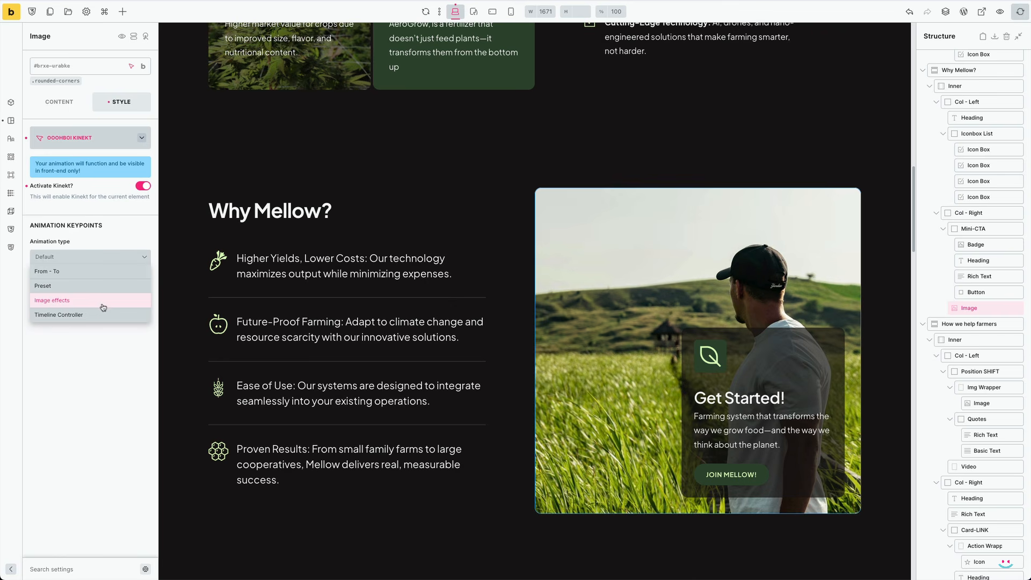
{"action": "left_click", "coordinate": [85, 271]}
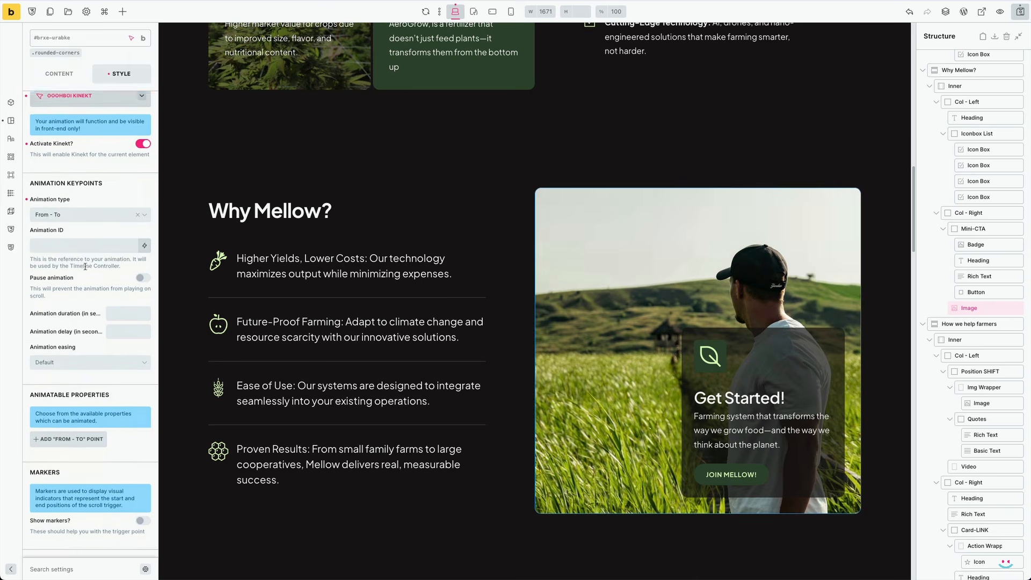
Add a From - To point to the farmer image that animates scaleX from 1.3 to 1
{"action": "scroll", "coordinate": [85, 271], "scroll_direction": "down", "scroll_amount": 2}
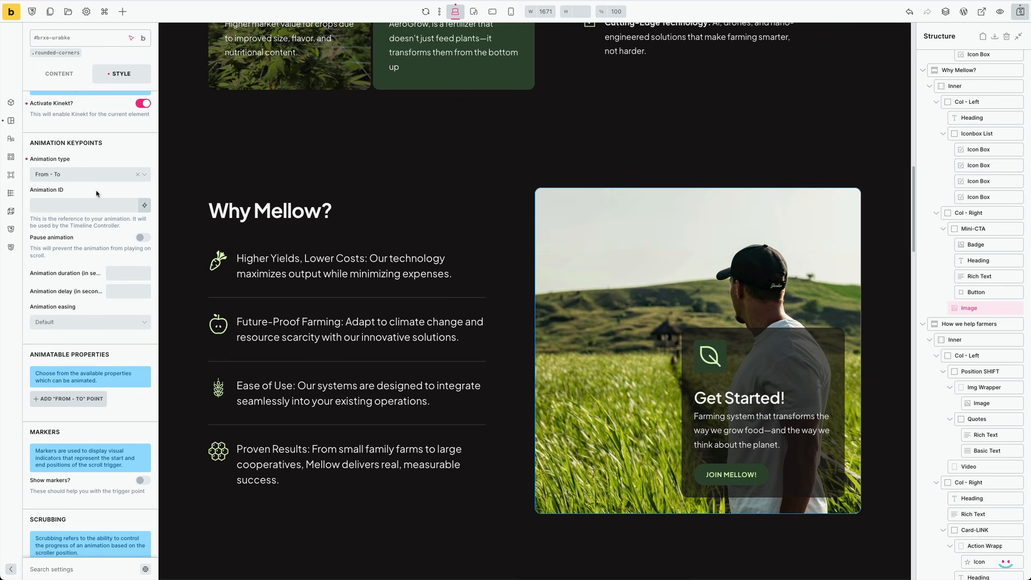
{"action": "scroll", "coordinate": [85, 325], "scroll_direction": "down", "scroll_amount": 1}
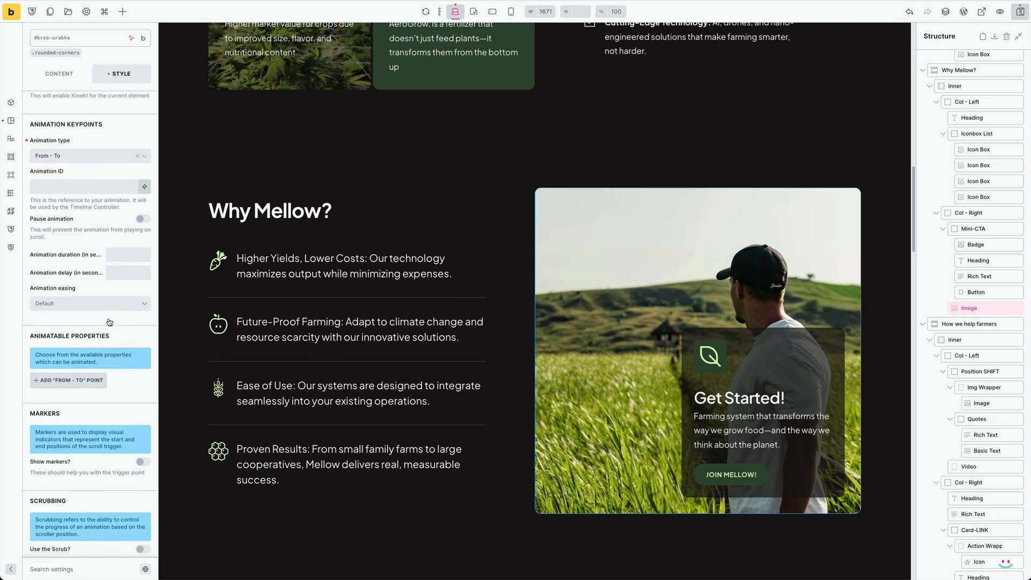
{"action": "scroll", "coordinate": [112, 224], "scroll_direction": "down", "scroll_amount": 4}
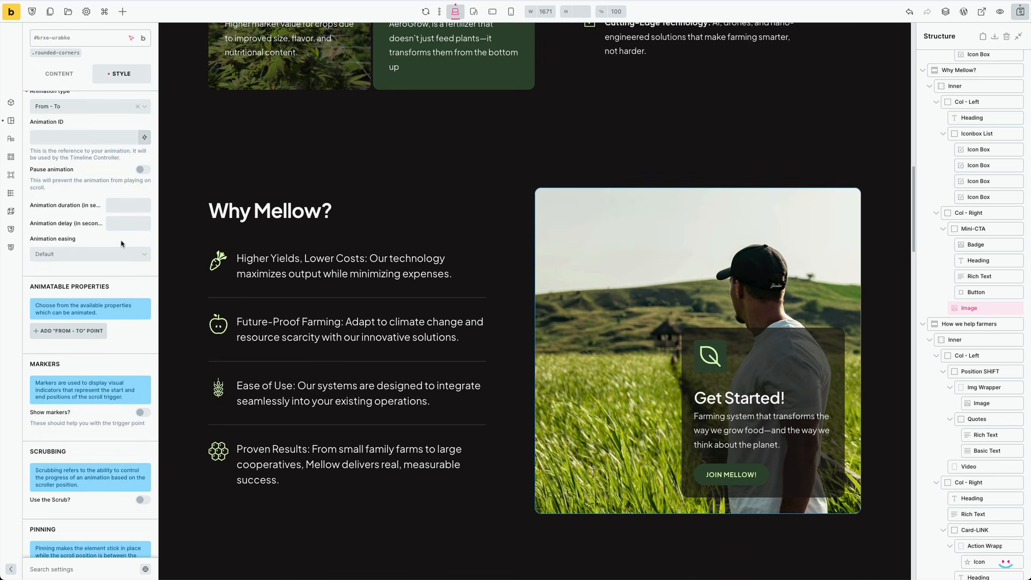
{"action": "left_click", "coordinate": [78, 246]}
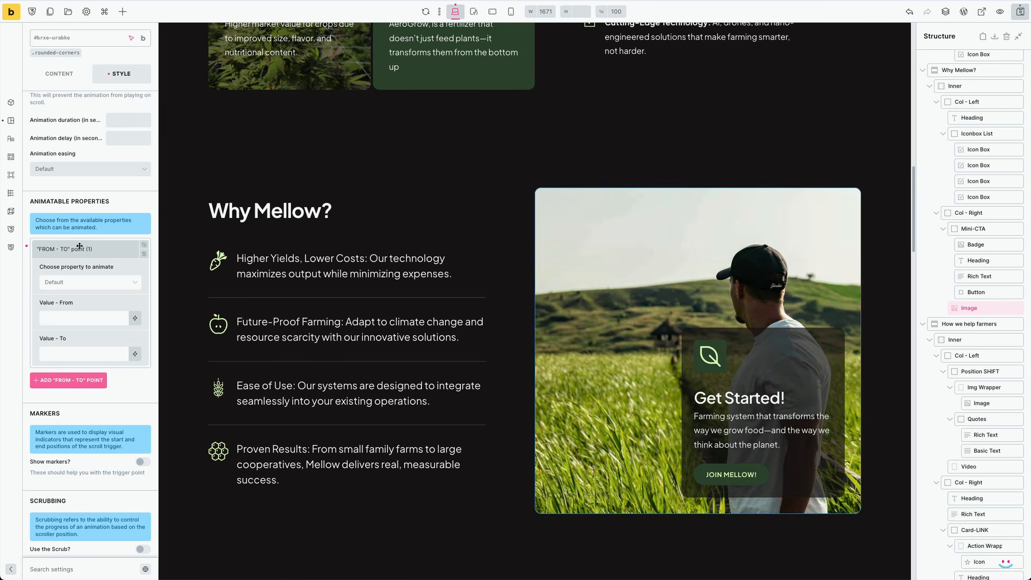
{"action": "left_click", "coordinate": [89, 282]}
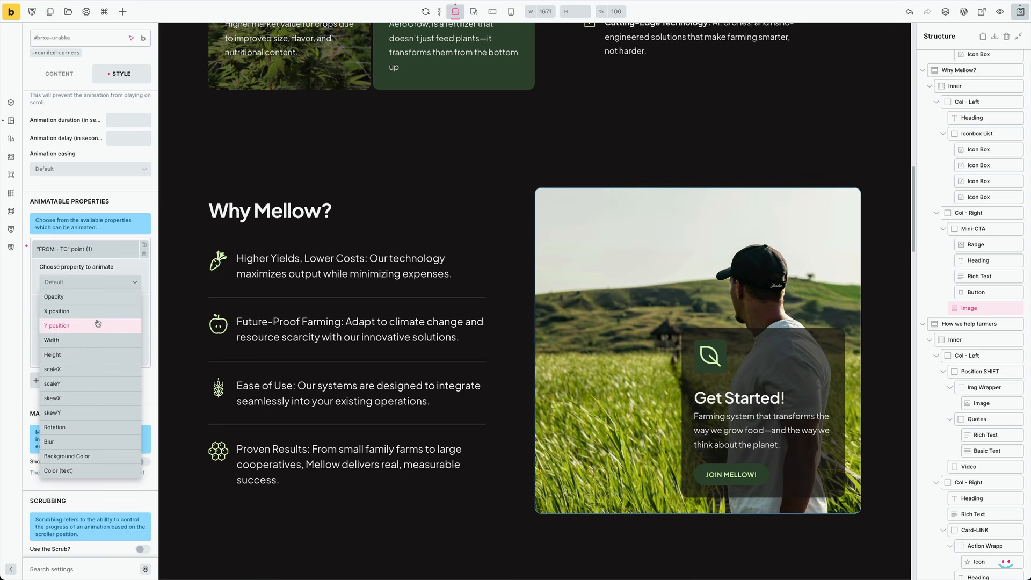
{"action": "left_click", "coordinate": [77, 370]}
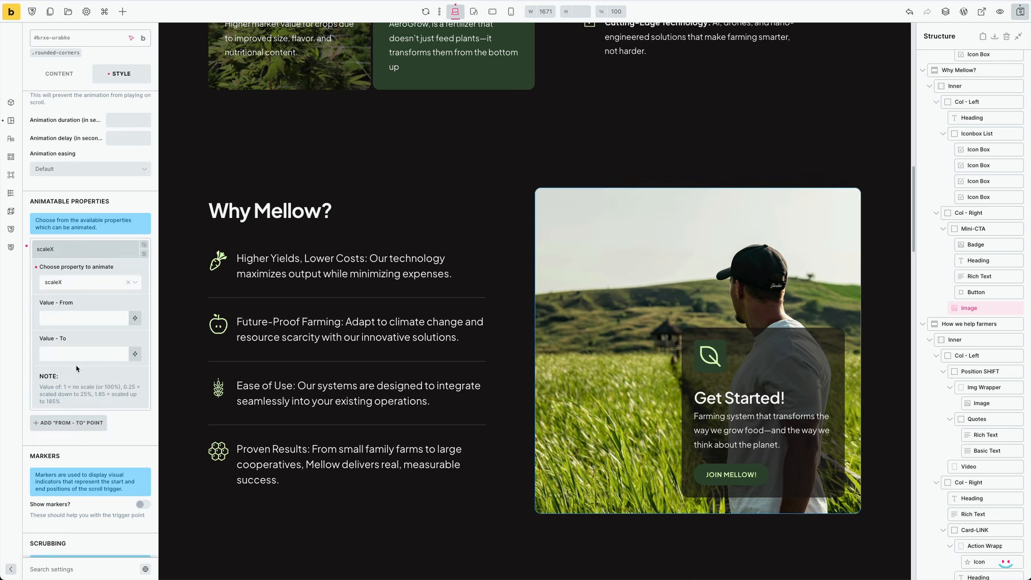
{"action": "left_click", "coordinate": [91, 318]}
{"action": "type", "text": "1.3"}
{"action": "left_click", "coordinate": [69, 351]}
{"action": "type", "text": "1"}
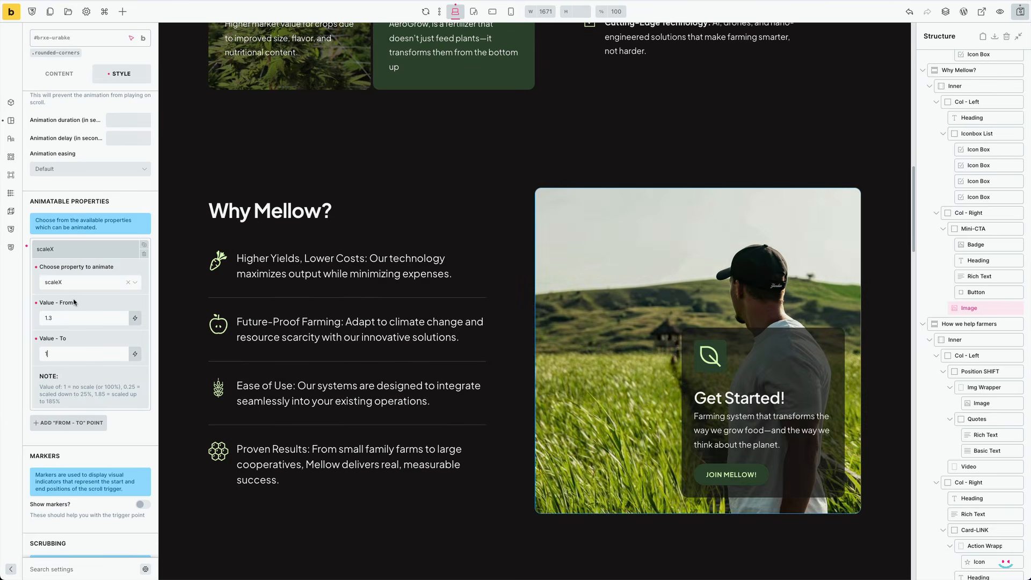
Add a second From - To point to the farmer image that animates scaleY from 1.3 to 1
{"action": "left_click", "coordinate": [68, 423]}
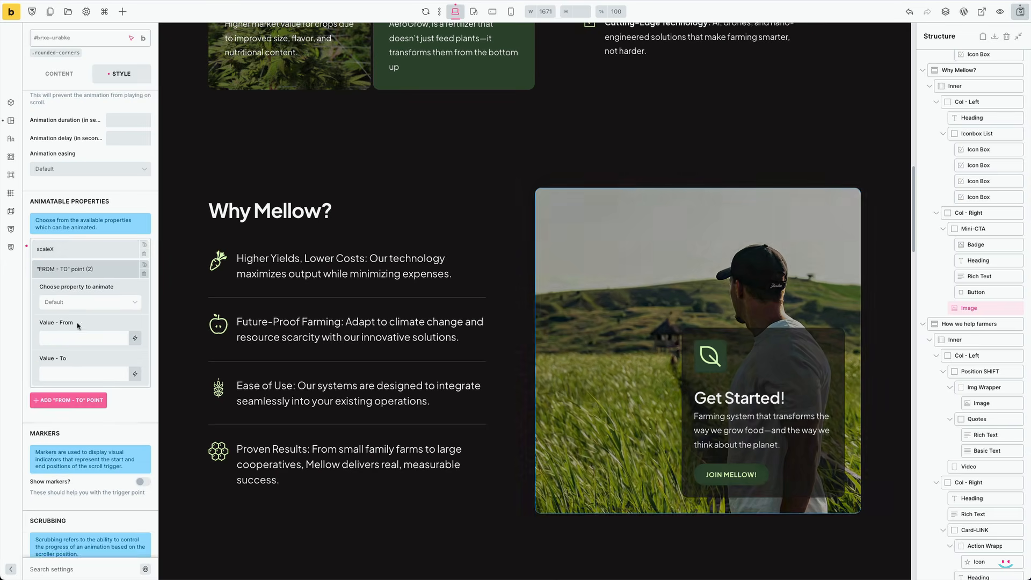
{"action": "left_click", "coordinate": [81, 302]}
{"action": "left_click", "coordinate": [59, 344]}
{"action": "left_click", "coordinate": [48, 338]}
{"action": "type", "text": "1.3"}
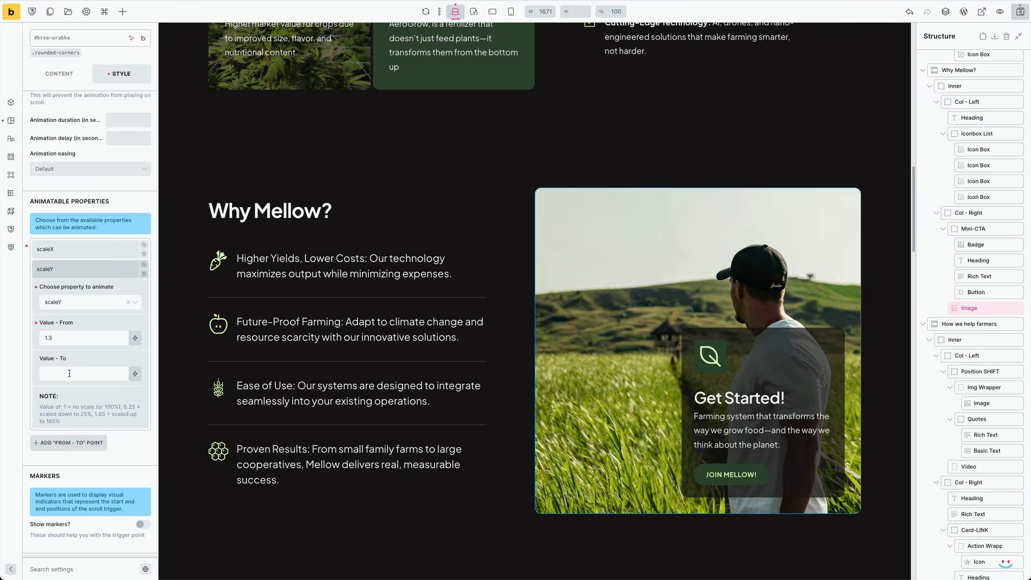
Enable scrubbing for the image animation and set its transform origin to Center Left
{"action": "scroll", "coordinate": [123, 359], "scroll_direction": "down", "scroll_amount": 5}
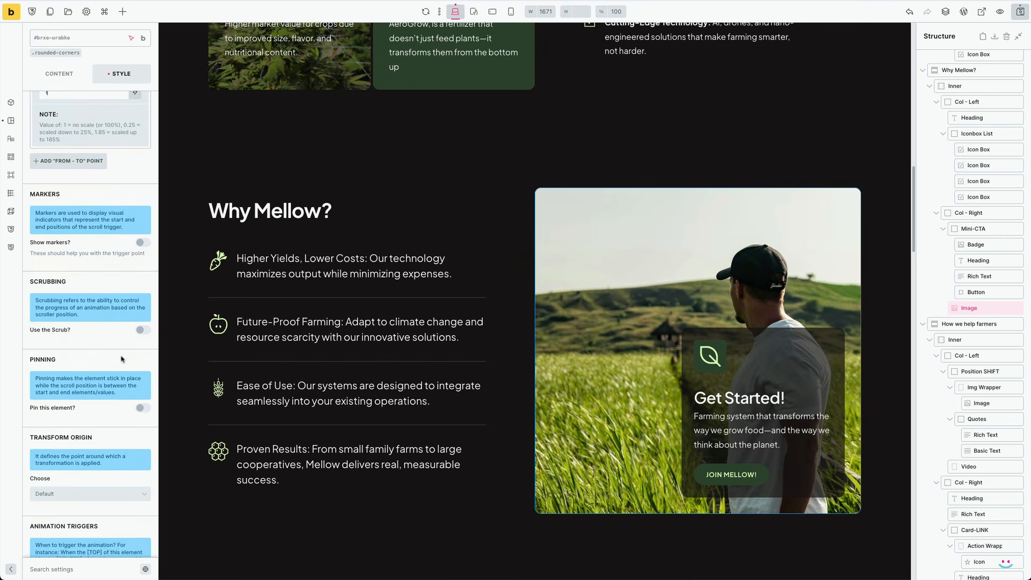
{"action": "left_click", "coordinate": [143, 329]}
{"action": "scroll", "coordinate": [81, 366], "scroll_direction": "down", "scroll_amount": 2}
{"action": "left_click", "coordinate": [75, 381]}
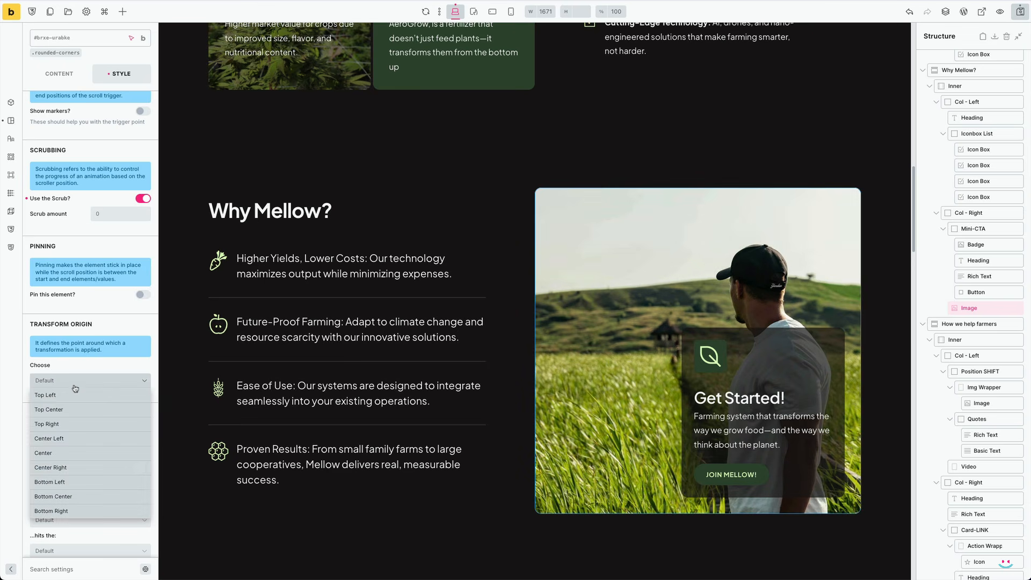
{"action": "left_click", "coordinate": [79, 439]}
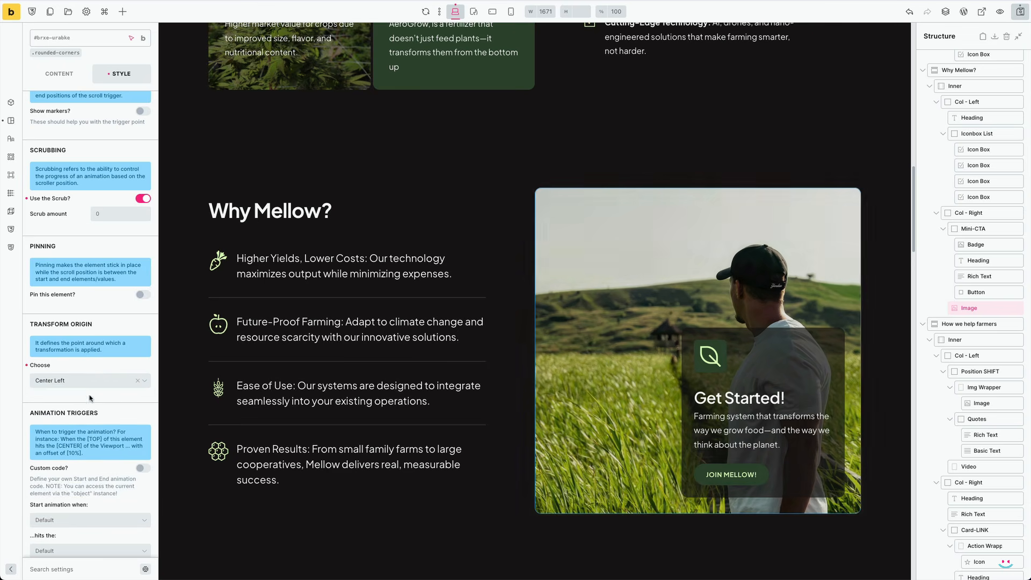
Set the farmer image's animation to start when the top of the element hits the bottom of the viewport
{"action": "scroll", "coordinate": [94, 376], "scroll_direction": "down", "scroll_amount": 2}
{"action": "scroll", "coordinate": [97, 370], "scroll_direction": "down", "scroll_amount": 4}
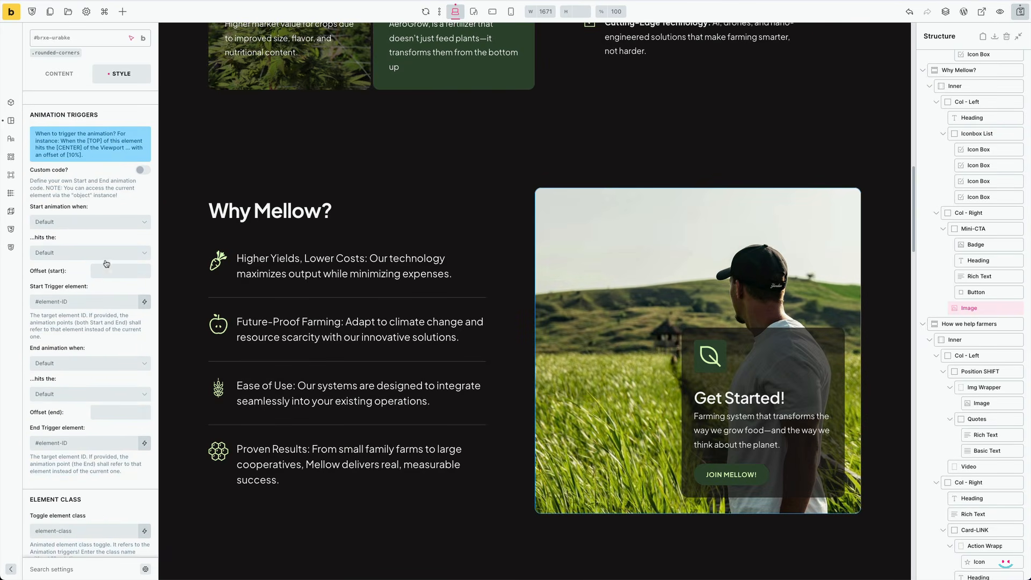
{"action": "left_click", "coordinate": [91, 223]}
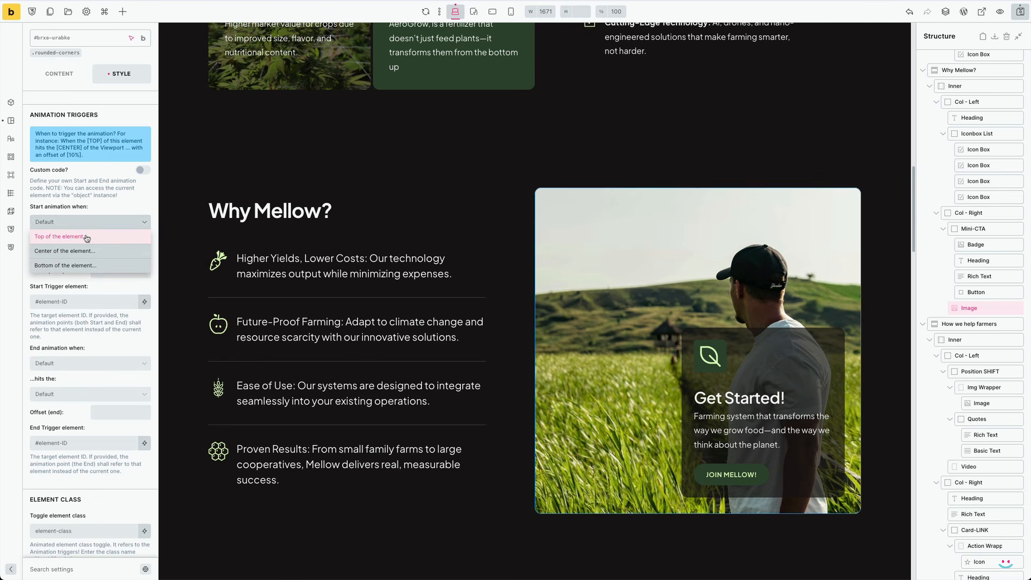
{"action": "left_click", "coordinate": [86, 238]}
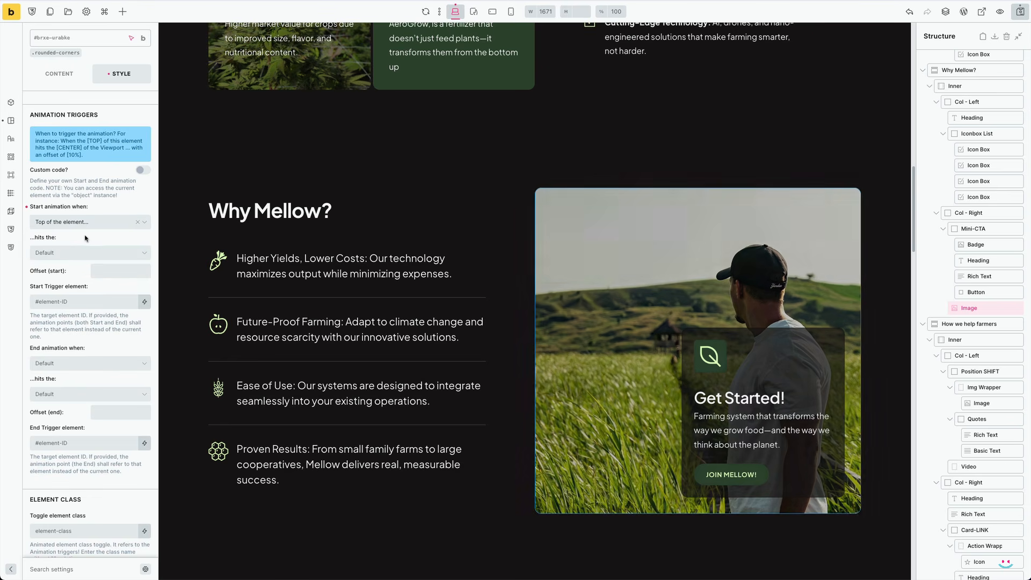
{"action": "left_click", "coordinate": [72, 253]}
{"action": "left_click", "coordinate": [69, 295]}
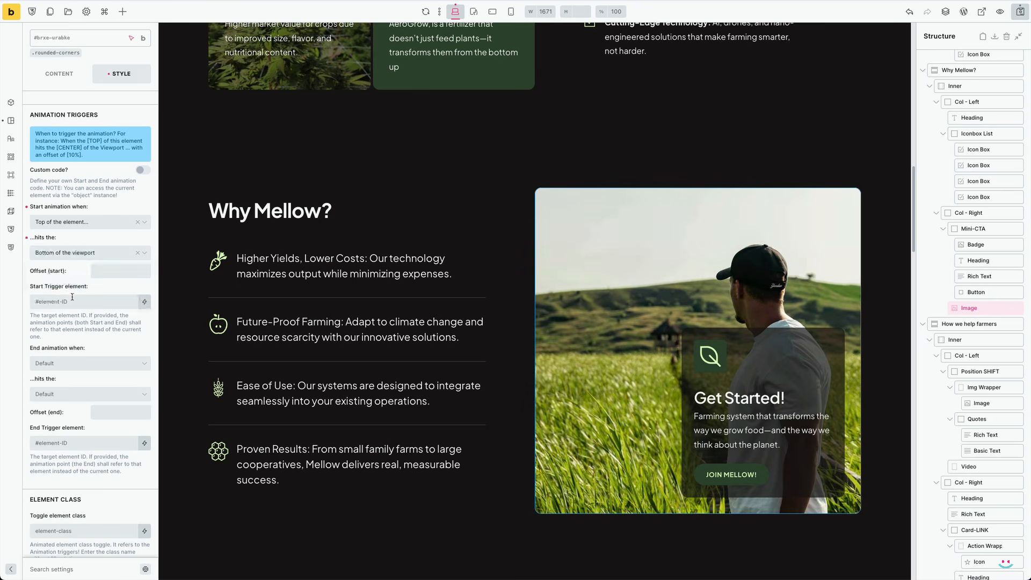
Set the farmer image's animation to end when the bottom of the element hits the top of the viewport
{"action": "scroll", "coordinate": [97, 297], "scroll_direction": "down", "scroll_amount": 1}
{"action": "scroll", "coordinate": [98, 297], "scroll_direction": "down", "scroll_amount": 5}
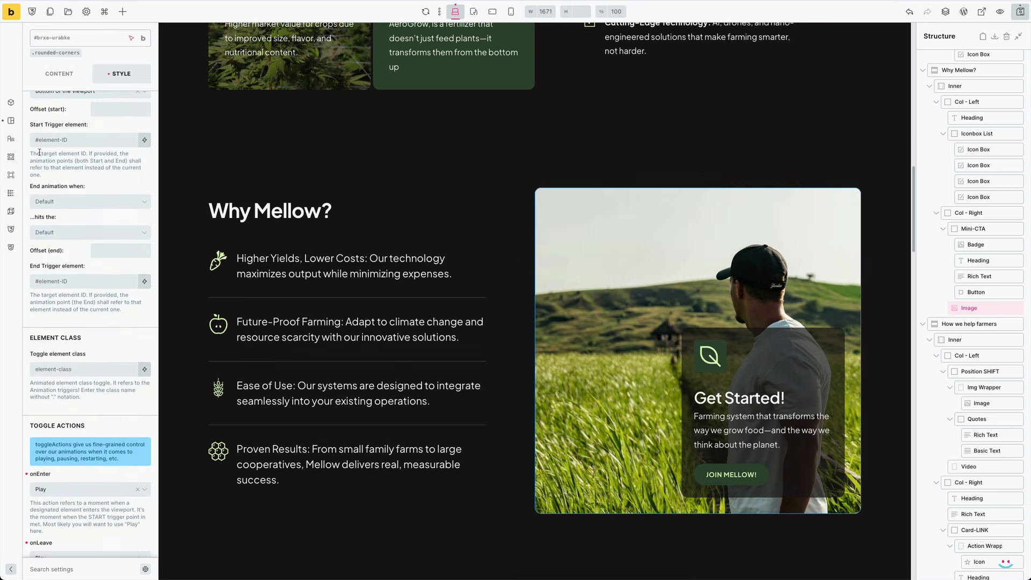
{"action": "left_click", "coordinate": [75, 207]}
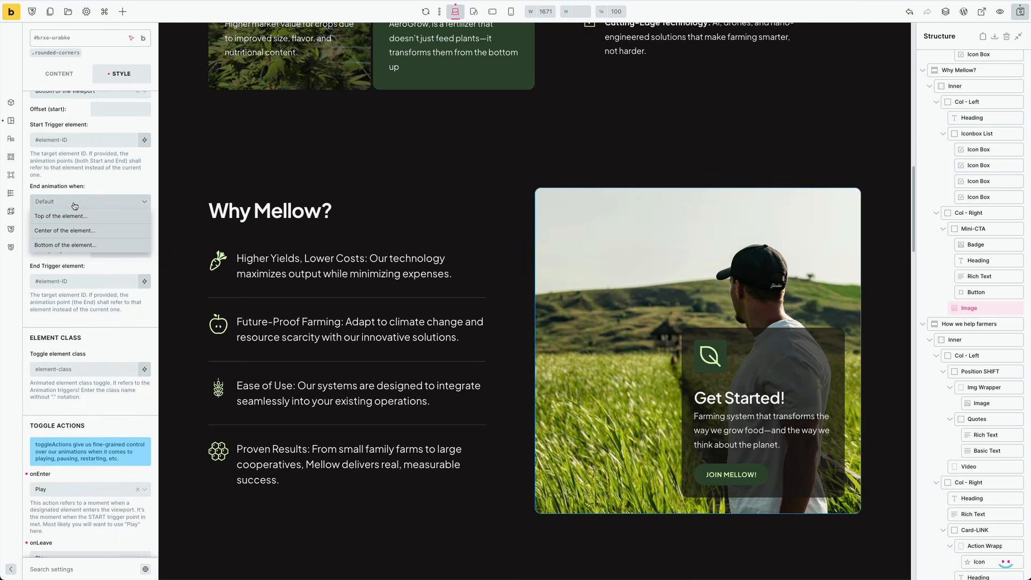
{"action": "left_click", "coordinate": [79, 246]}
{"action": "left_click", "coordinate": [65, 236]}
{"action": "left_click", "coordinate": [63, 247]}
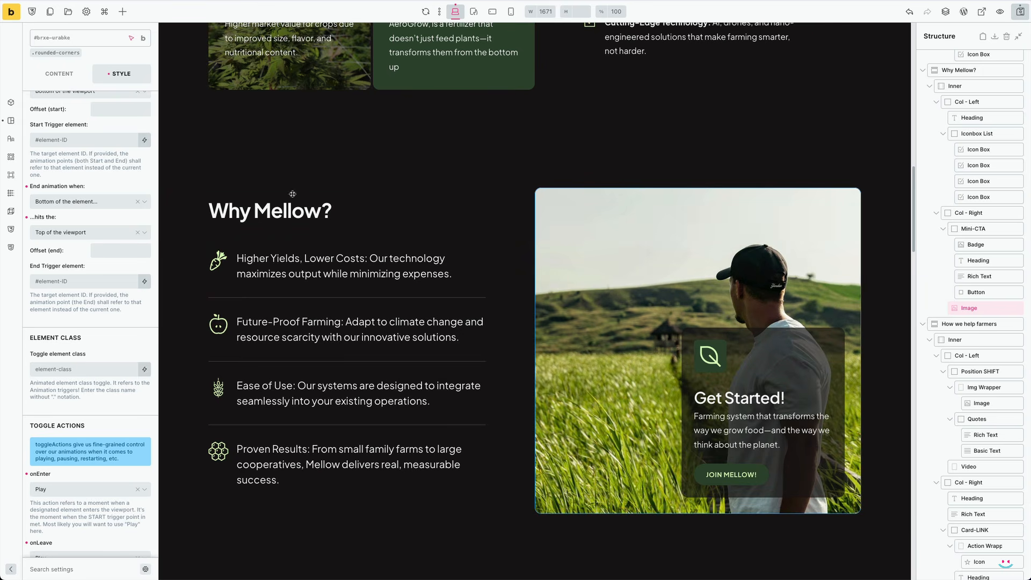
Name the farmer image's animation preset "Image Zoom" for reuse
{"action": "scroll", "coordinate": [98, 272], "scroll_direction": "down", "scroll_amount": 7}
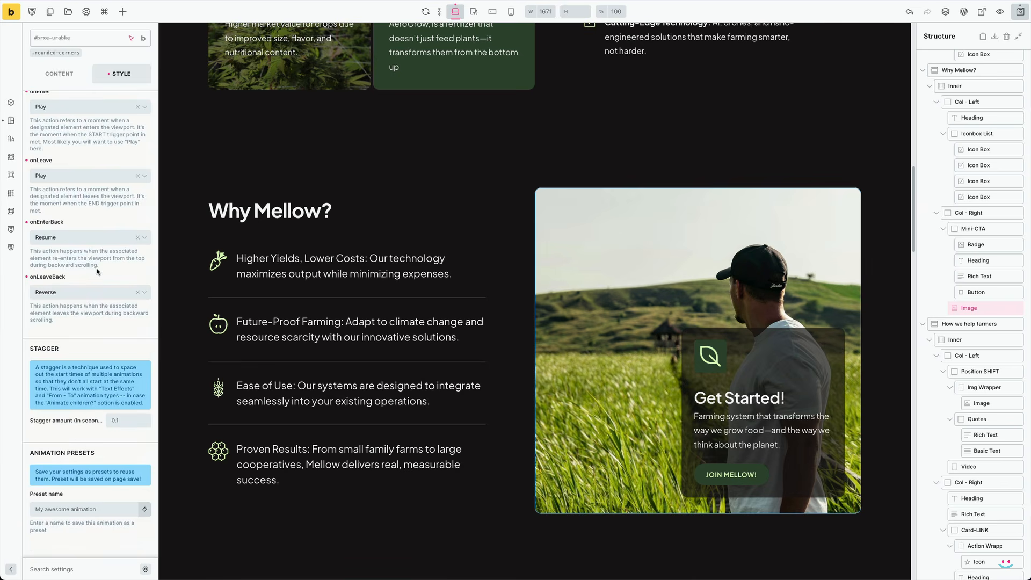
{"action": "left_click", "coordinate": [108, 511]}
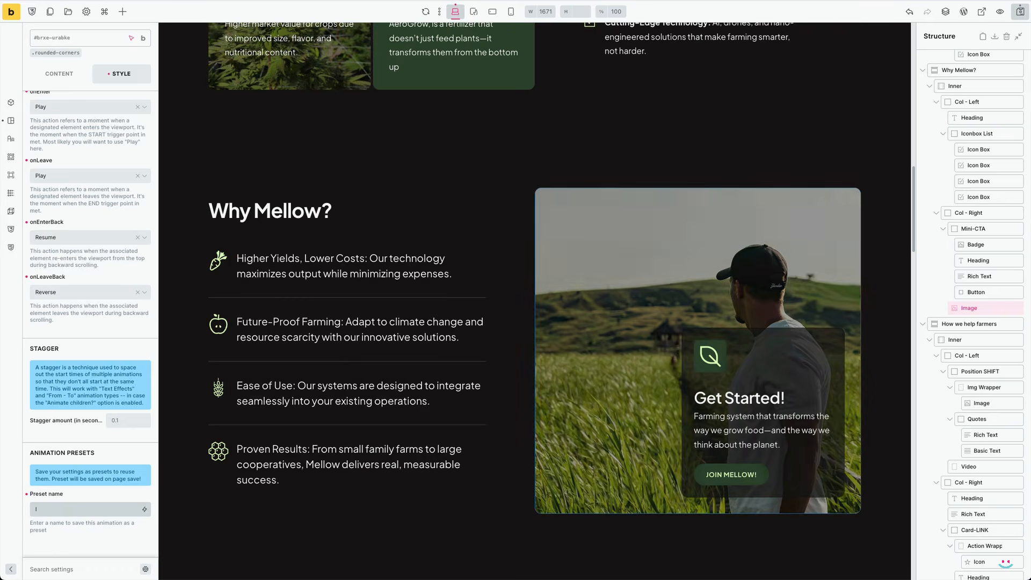
{"action": "type", "text": "Image "}
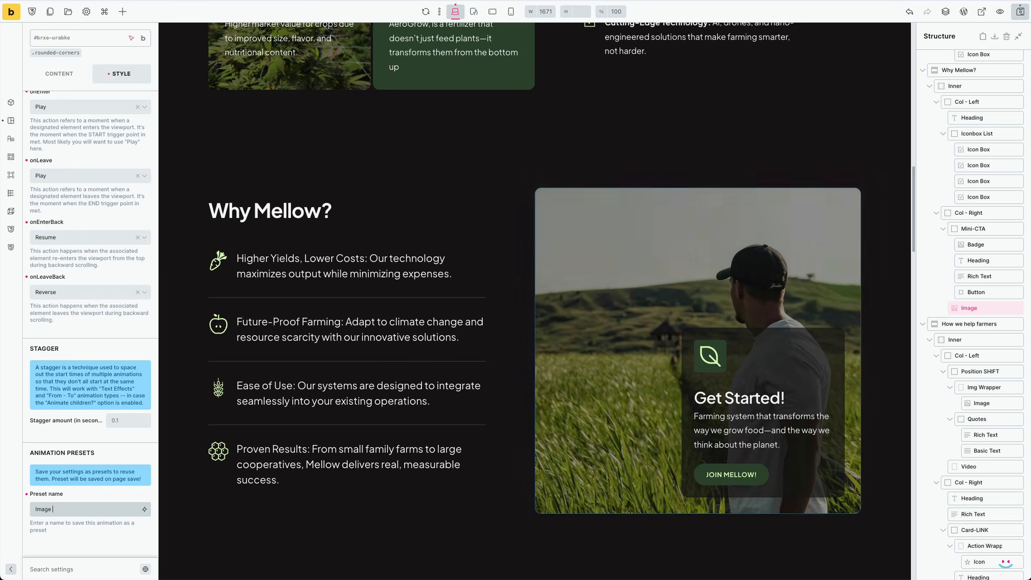
{"action": "type", "text": "Zoom"}
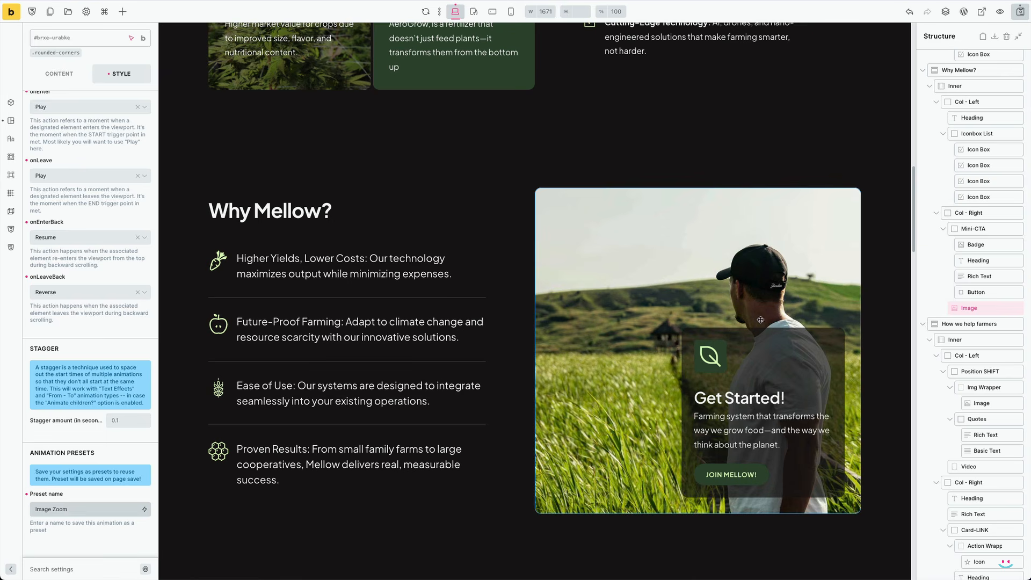
Activate Kinekt on the Mini-CTA card over the farmer image with the From - To animation type
{"action": "left_click", "coordinate": [787, 338]}
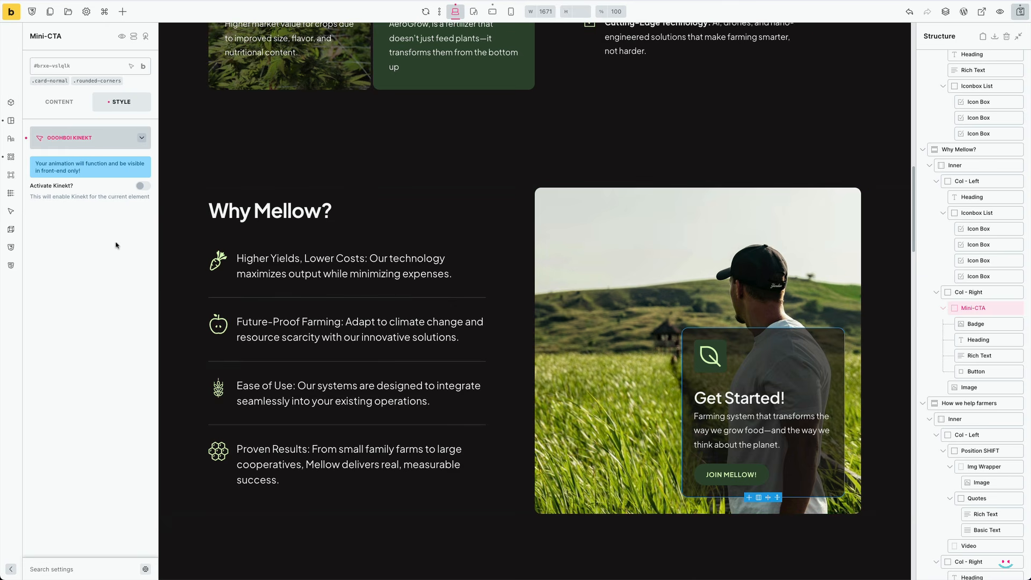
{"action": "left_click", "coordinate": [143, 186]}
{"action": "left_click", "coordinate": [143, 186]}
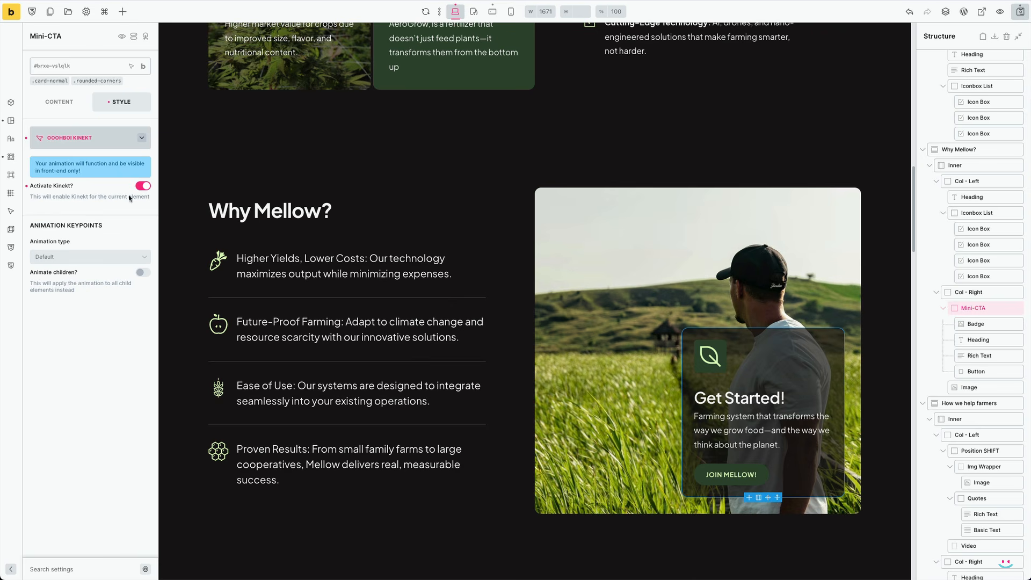
{"action": "left_click", "coordinate": [77, 259]}
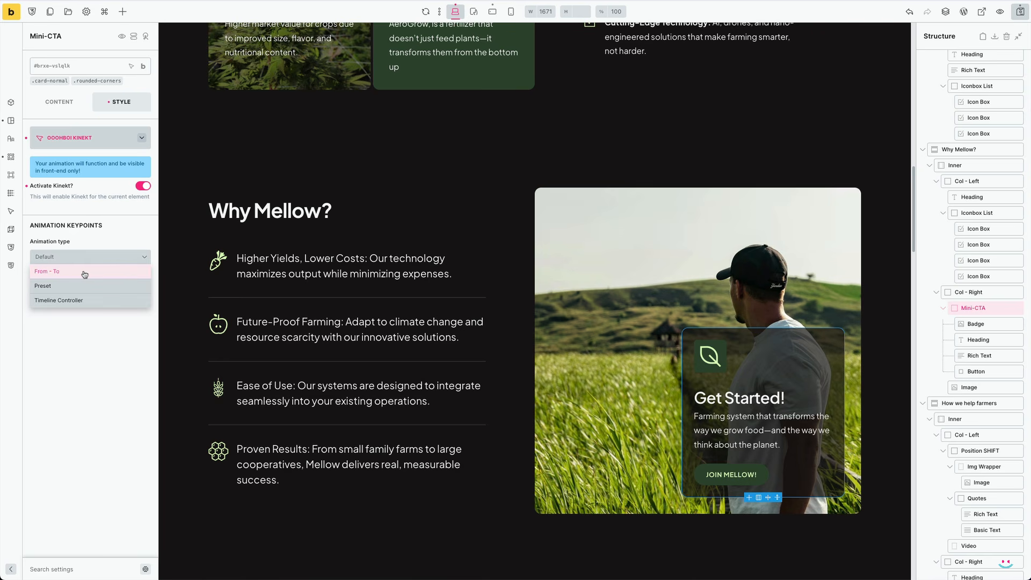
{"action": "left_click", "coordinate": [85, 273]}
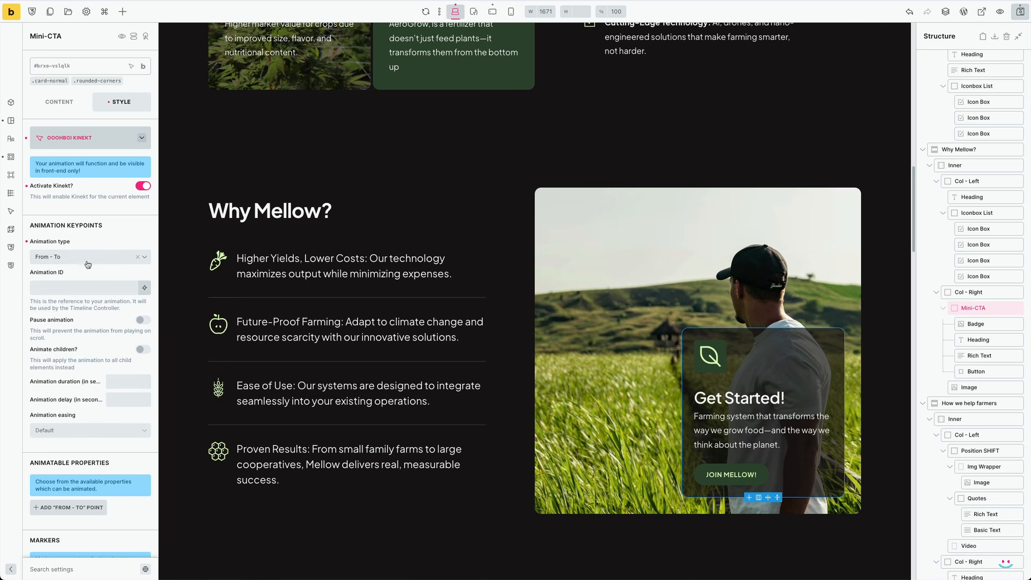
Add a From - To point to the Mini-CTA that animates Y position from -50%, and enable scrubbing
{"action": "scroll", "coordinate": [91, 282], "scroll_direction": "down", "scroll_amount": 5}
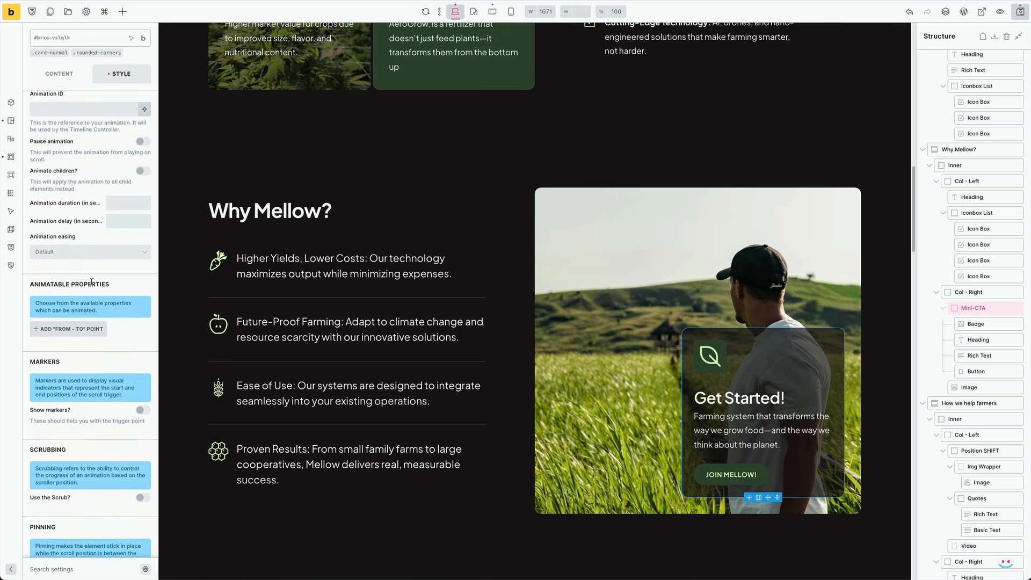
{"action": "left_click", "coordinate": [71, 270]}
{"action": "left_click", "coordinate": [75, 304]}
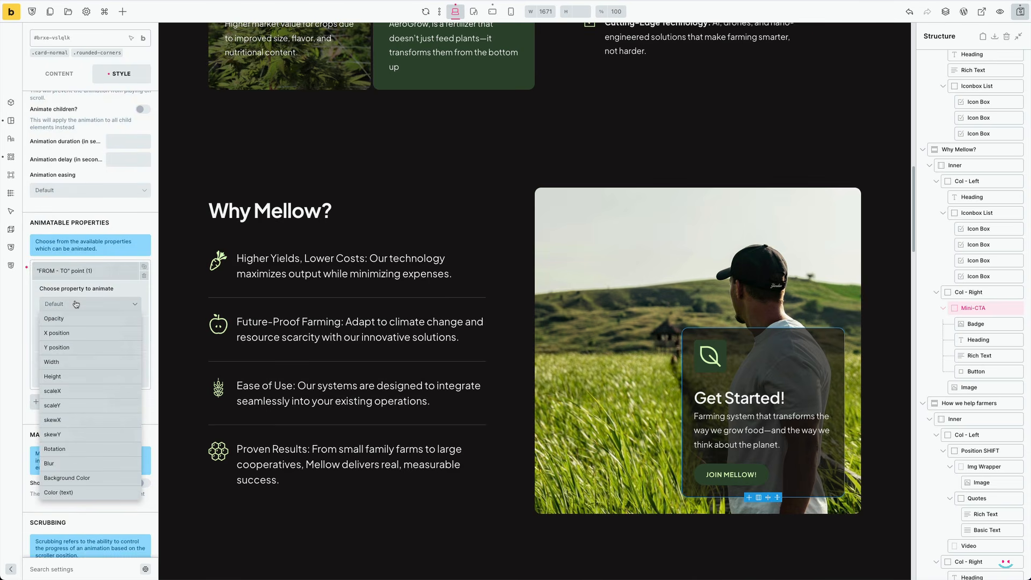
{"action": "left_click", "coordinate": [57, 348]}
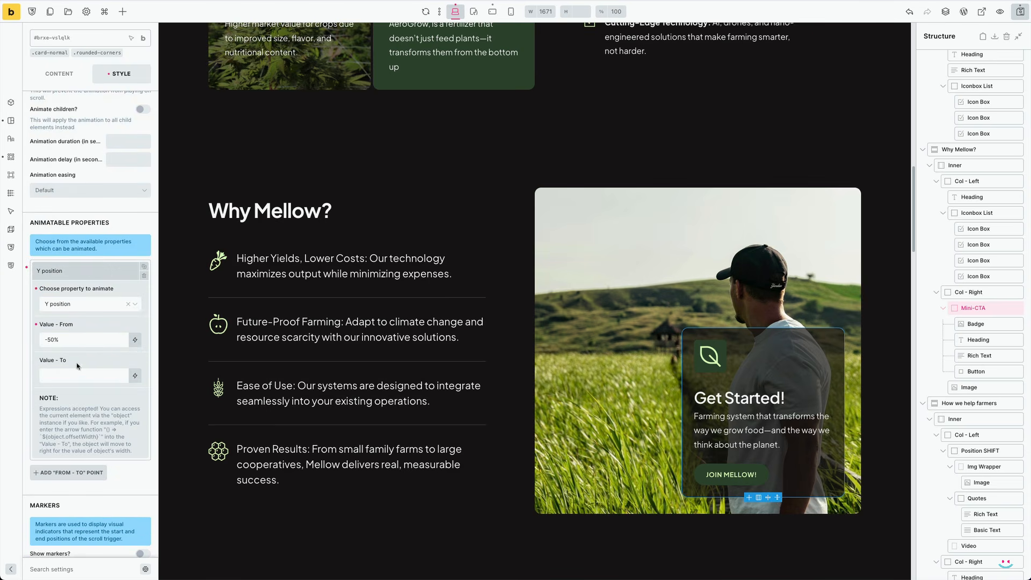
{"action": "scroll", "coordinate": [75, 377], "scroll_direction": "down", "scroll_amount": 7}
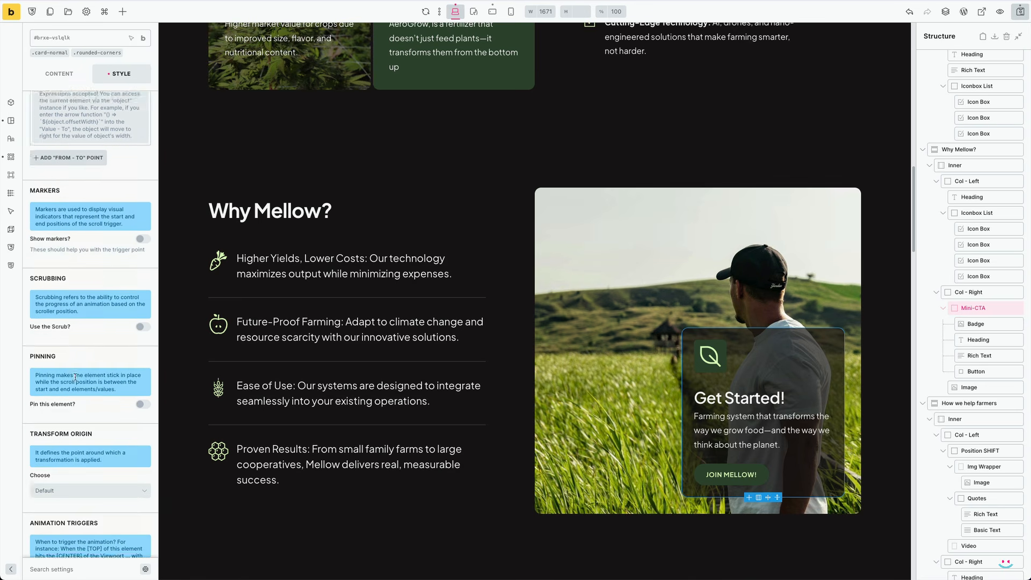
{"action": "left_click", "coordinate": [142, 275]}
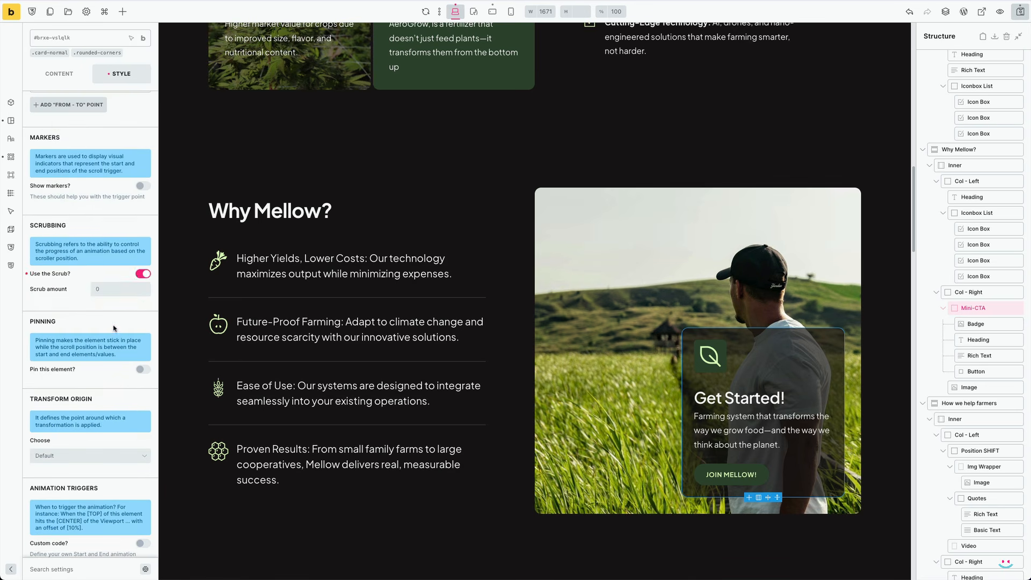
Set the Mini-CTA's animation to start when the top of the element hits the bottom of the viewport
{"action": "scroll", "coordinate": [110, 329], "scroll_direction": "down", "scroll_amount": 5}
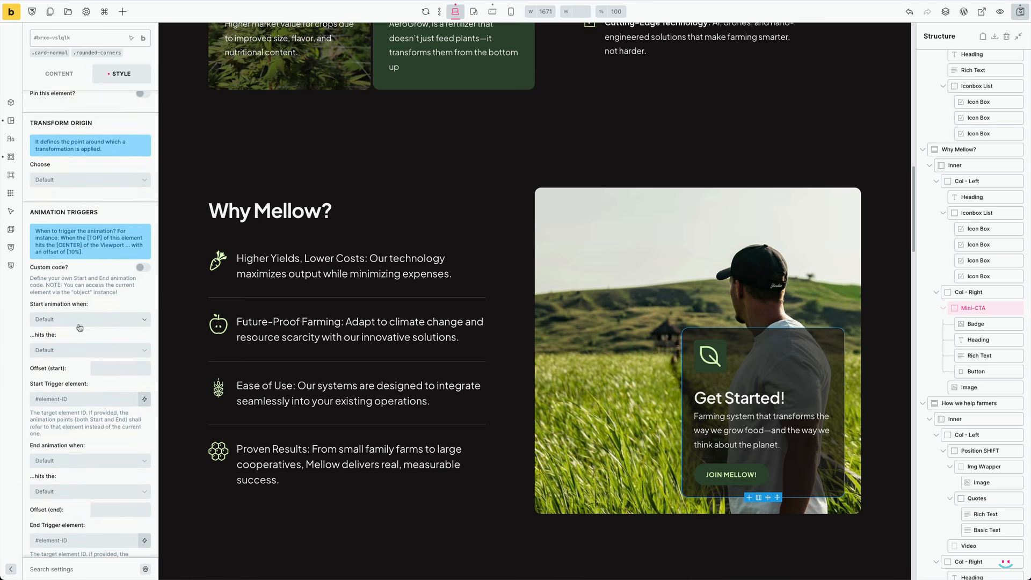
{"action": "left_click", "coordinate": [79, 323]}
{"action": "left_click", "coordinate": [69, 333]}
{"action": "left_click", "coordinate": [68, 352]}
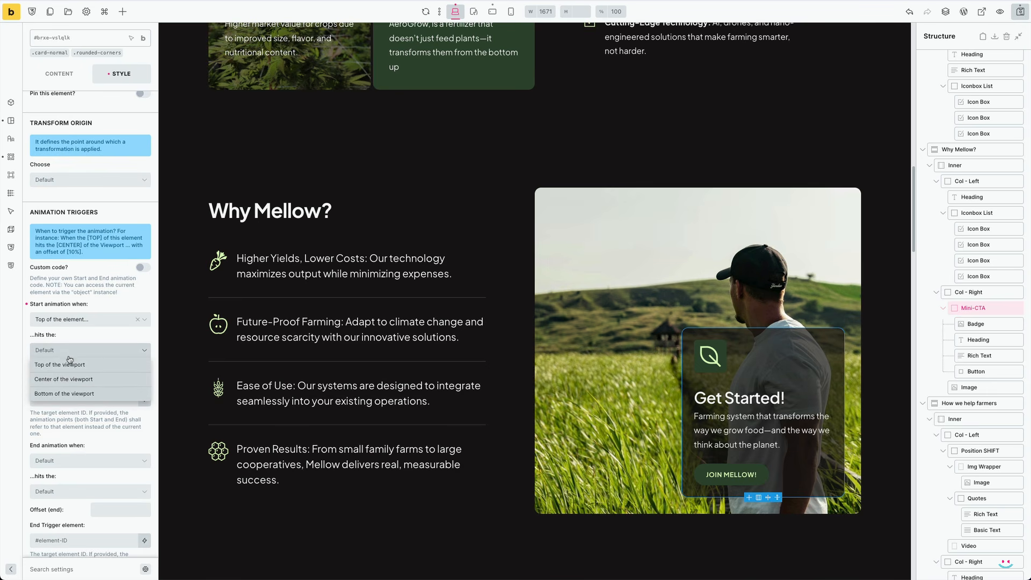
{"action": "left_click", "coordinate": [64, 394]}
Set the Mini-CTA's animation to end when the bottom of the element hits the top of the viewport
{"action": "scroll", "coordinate": [75, 323], "scroll_direction": "down", "scroll_amount": 4}
{"action": "left_click", "coordinate": [78, 261]}
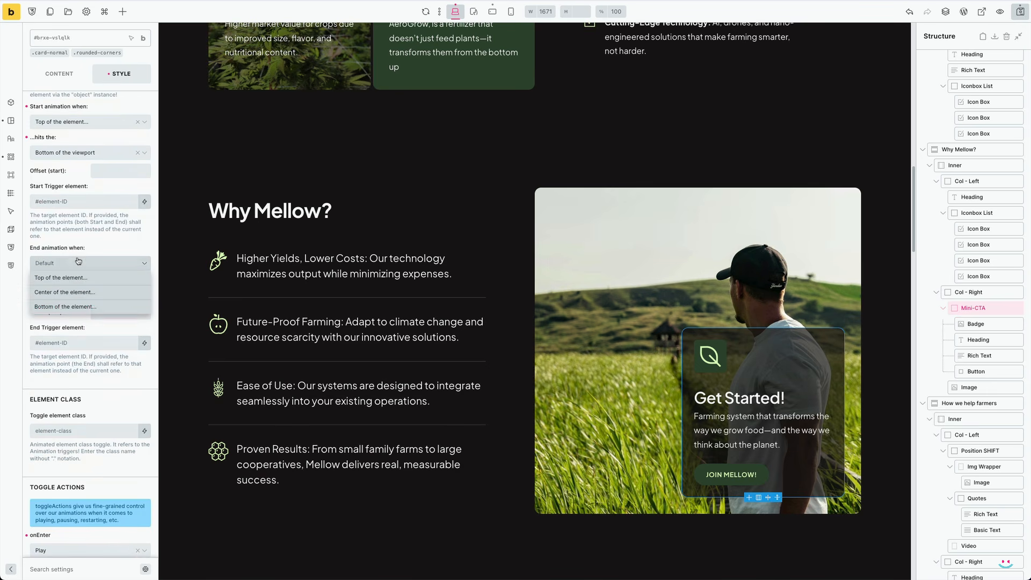
{"action": "left_click", "coordinate": [66, 307]}
{"action": "left_click", "coordinate": [67, 294]}
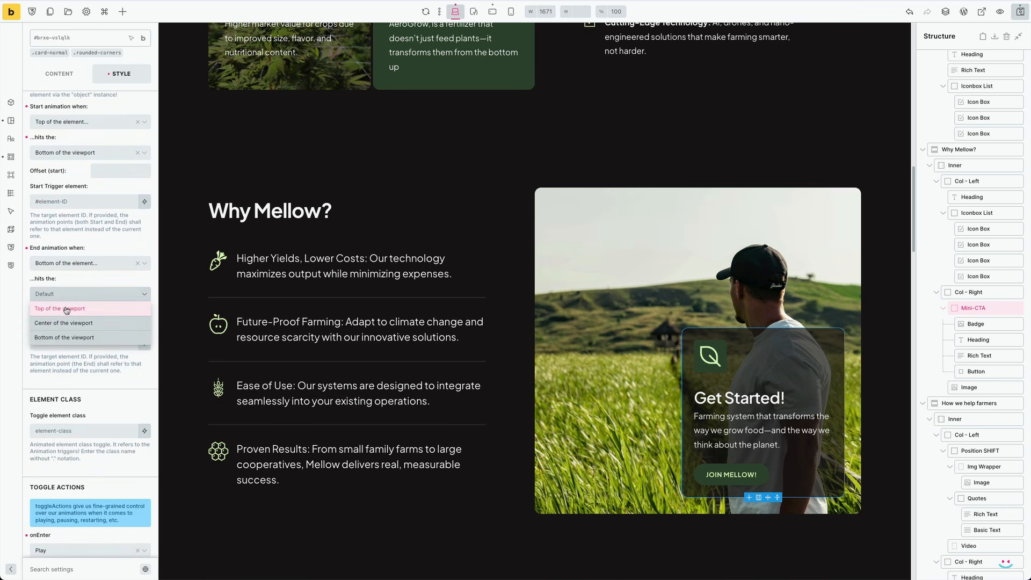
{"action": "left_click", "coordinate": [67, 309]}
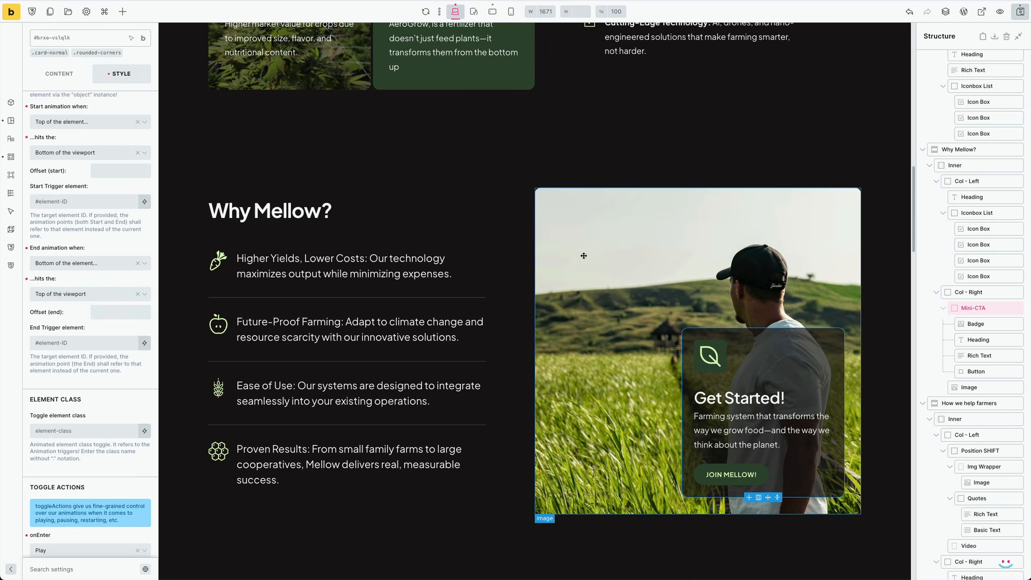
Save the page and check the farmer image and Mini-CTA scroll animations on the front end
{"action": "scroll", "coordinate": [805, 227], "scroll_direction": "up", "scroll_amount": 1}
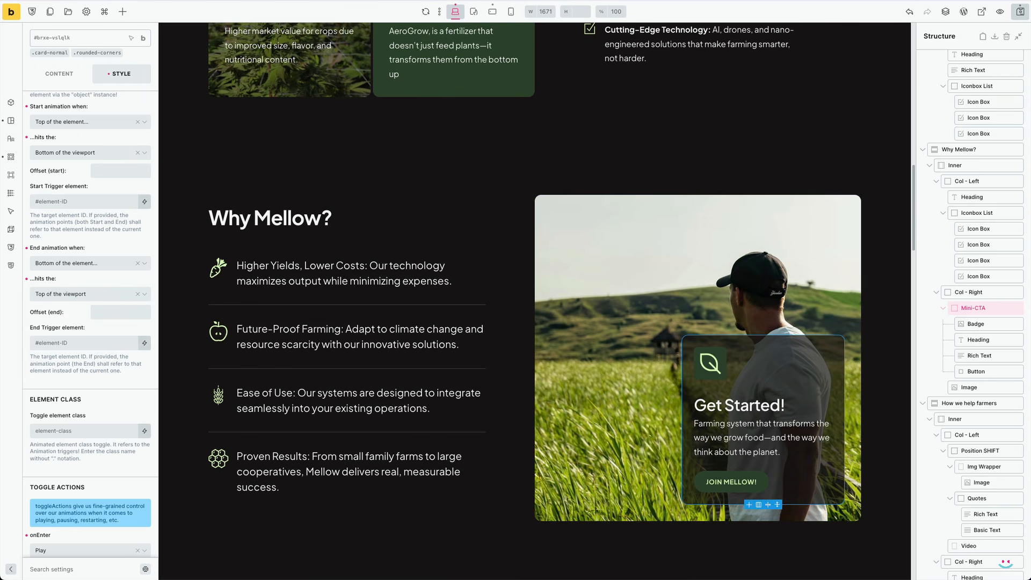
{"action": "left_click", "coordinate": [1015, 12]}
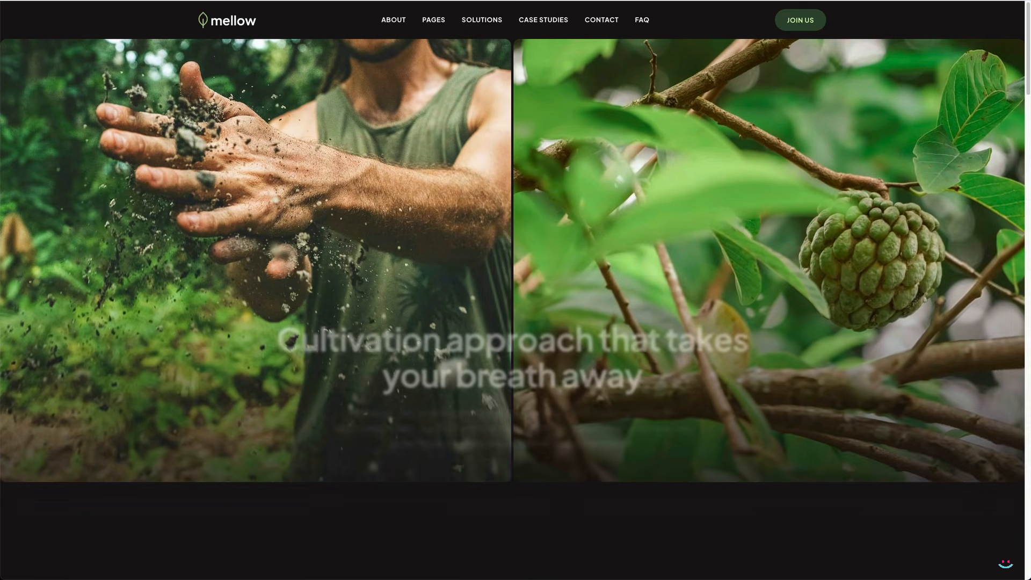
{"action": "scroll", "coordinate": [942, 315], "scroll_direction": "down", "scroll_amount": 2}
{"action": "scroll", "coordinate": [943, 315], "scroll_direction": "down", "scroll_amount": 15}
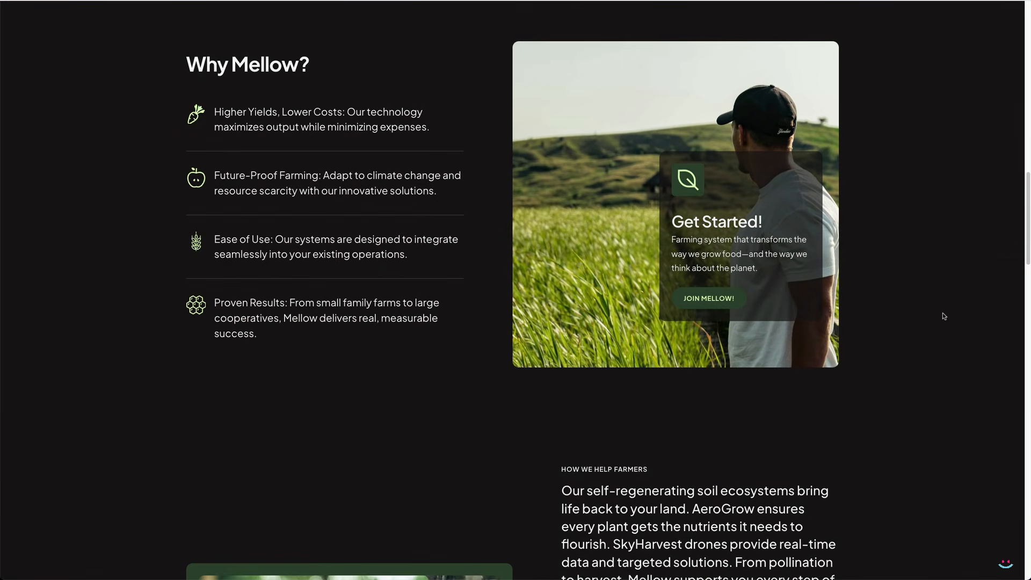
{"action": "scroll", "coordinate": [944, 288], "scroll_direction": "down", "scroll_amount": 5}
{"action": "scroll", "coordinate": [946, 286], "scroll_direction": "up", "scroll_amount": 13}
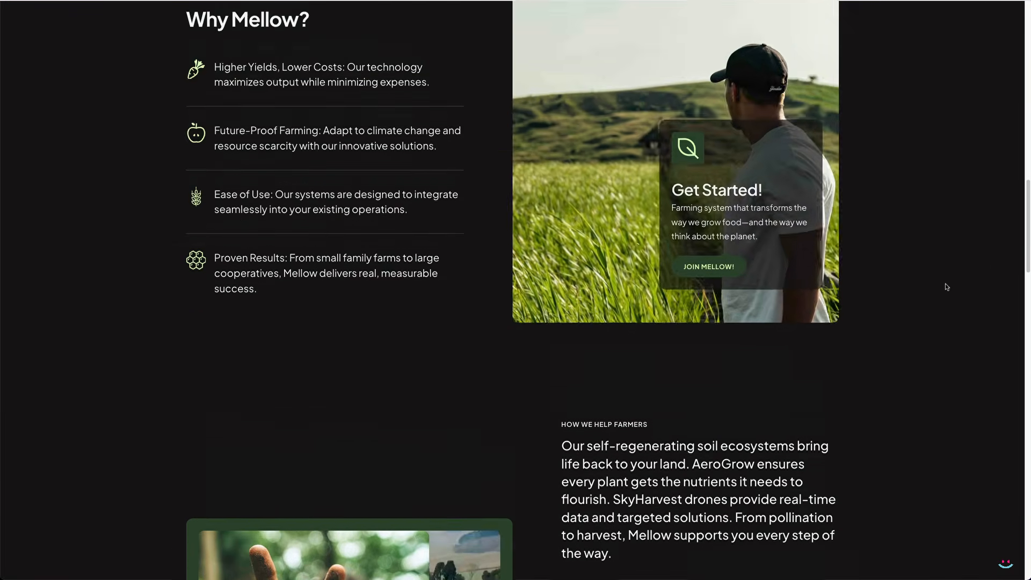
{"action": "scroll", "coordinate": [948, 286], "scroll_direction": "up", "scroll_amount": 2}
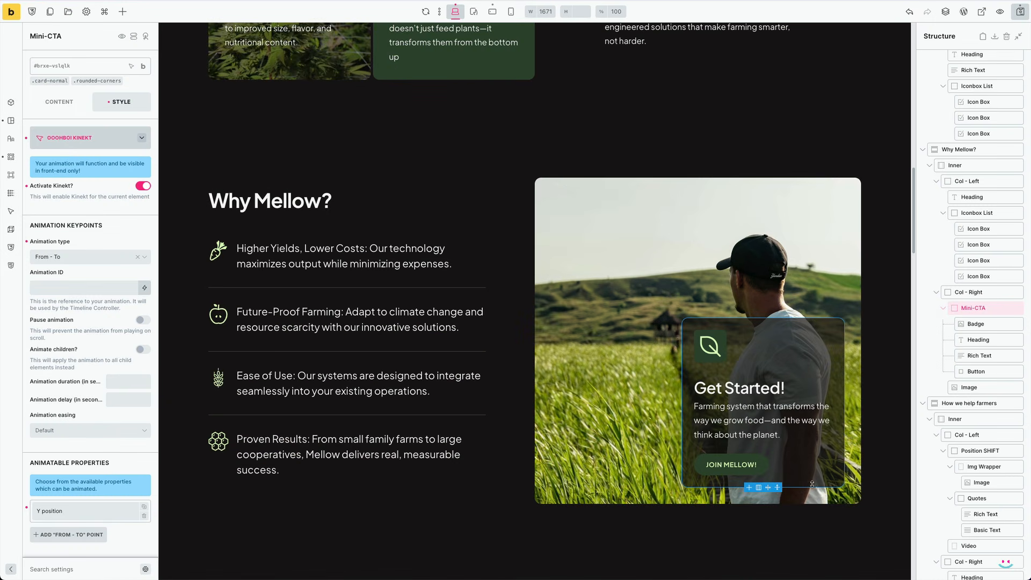
Activate Kinekt on the "How we help farmers" heading and load the "Simple Text Fade to Top (heading)" preset
{"action": "scroll", "coordinate": [812, 484], "scroll_direction": "down", "scroll_amount": 7}
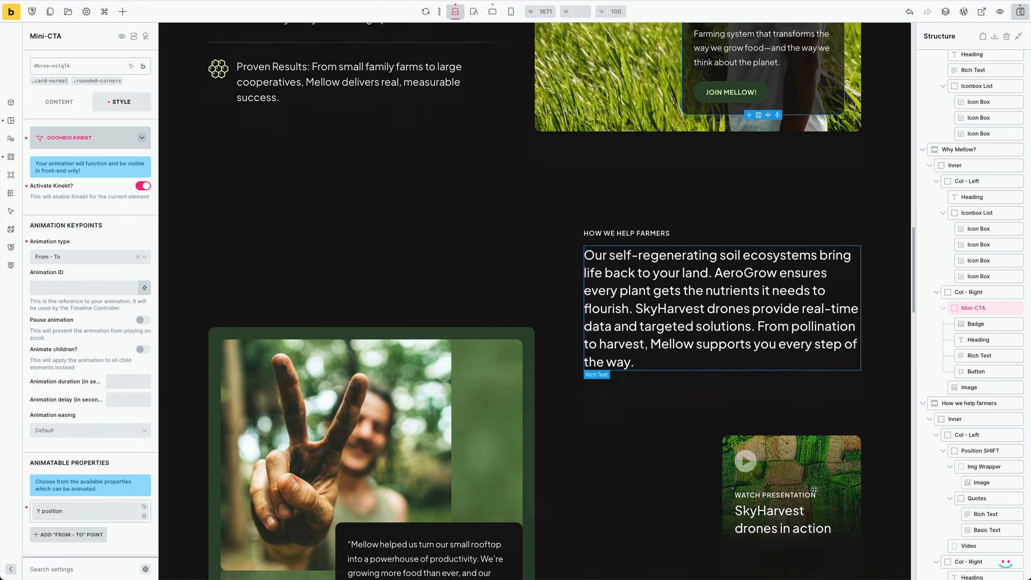
{"action": "scroll", "coordinate": [814, 490], "scroll_direction": "down", "scroll_amount": 3}
{"action": "left_click", "coordinate": [617, 73]}
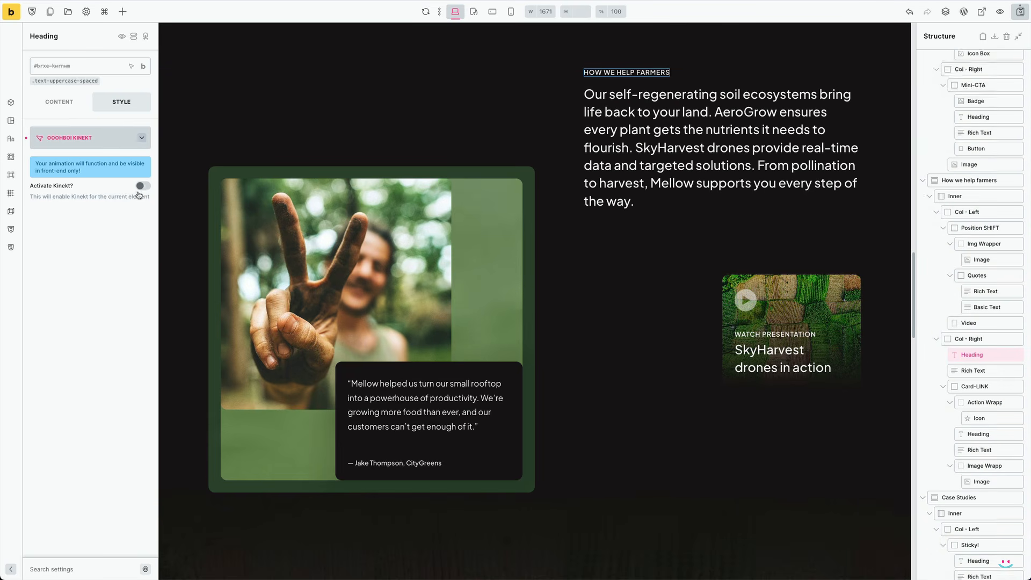
{"action": "left_click", "coordinate": [141, 186]}
{"action": "left_click", "coordinate": [58, 262]}
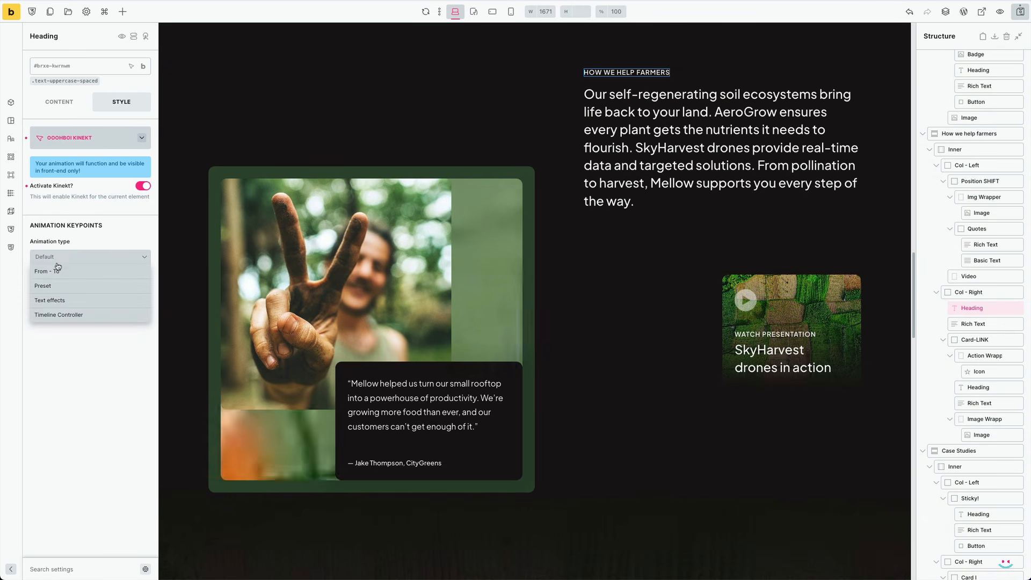
{"action": "left_click", "coordinate": [59, 287]}
{"action": "left_click", "coordinate": [64, 289]}
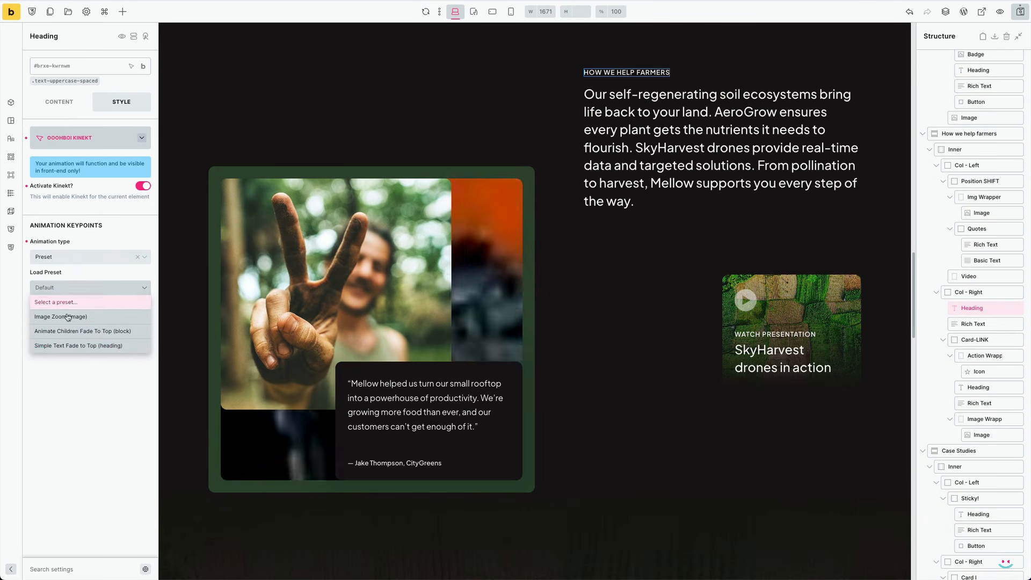
{"action": "left_click", "coordinate": [65, 346]}
Activate Kinekt on the paragraph below "How we help farmers" and load the "Simple Text Fade to Top (heading)" preset
{"action": "left_click", "coordinate": [639, 156]}
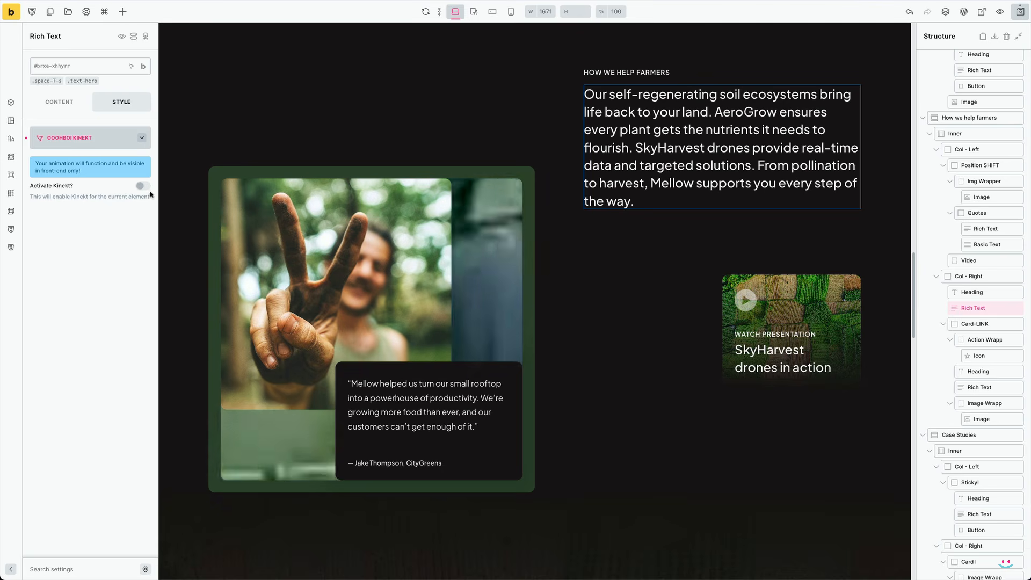
{"action": "left_click", "coordinate": [85, 258]}
{"action": "left_click", "coordinate": [83, 290]}
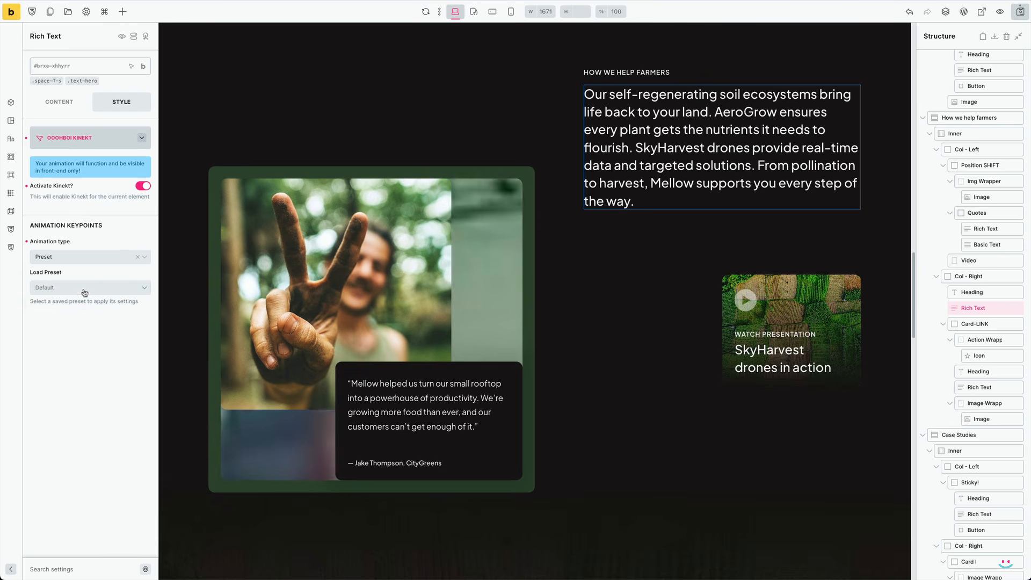
{"action": "left_click", "coordinate": [84, 291]}
{"action": "left_click", "coordinate": [84, 347]}
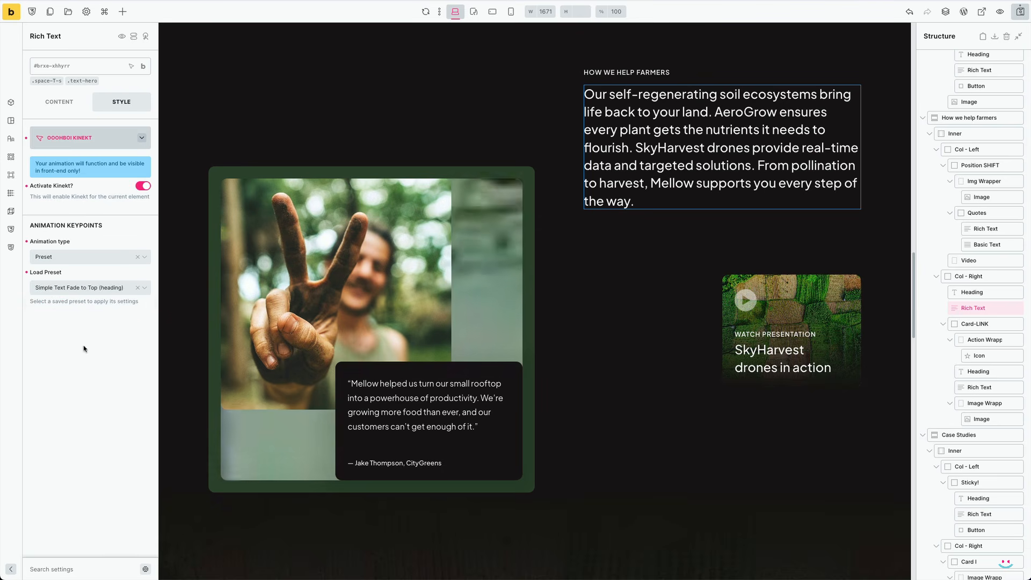
Activate Kinekt on the image inside the Position SHIFT block and load the "Image Zoom (image)" preset
{"action": "left_click", "coordinate": [330, 274]}
{"action": "left_click", "coordinate": [143, 175]}
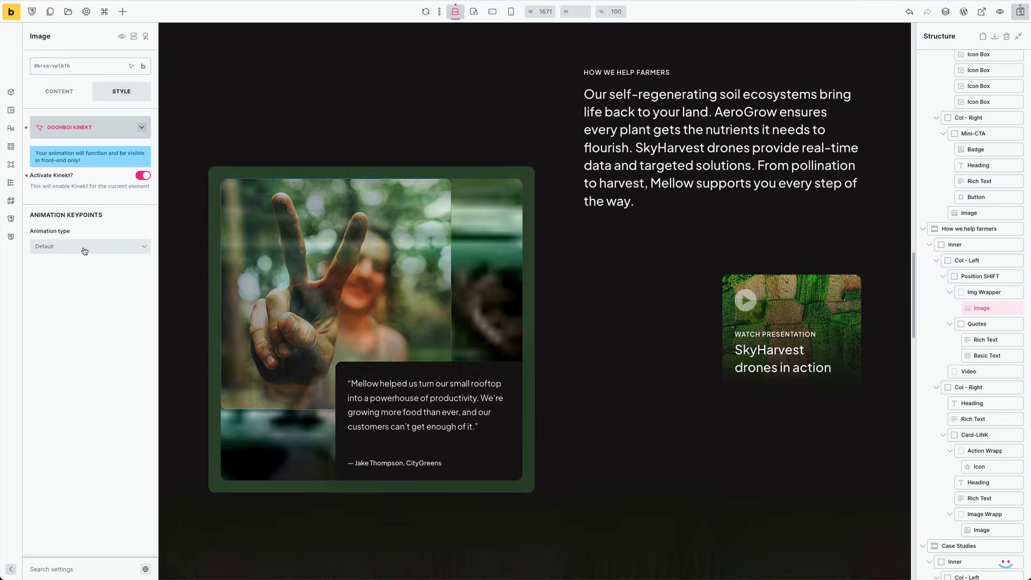
{"action": "left_click", "coordinate": [83, 249]}
{"action": "left_click", "coordinate": [79, 275]}
{"action": "left_click", "coordinate": [77, 278]}
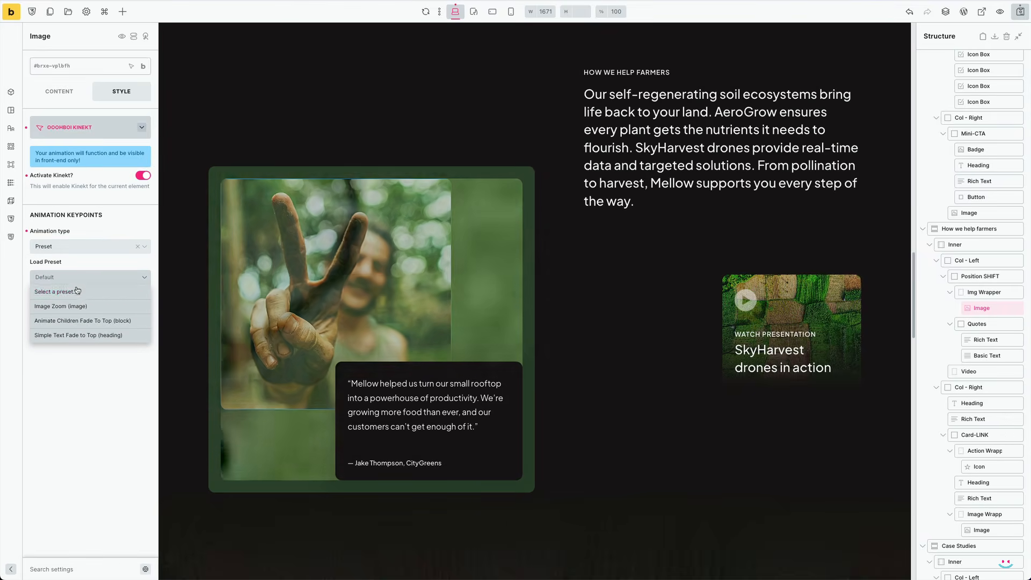
{"action": "left_click", "coordinate": [76, 306]}
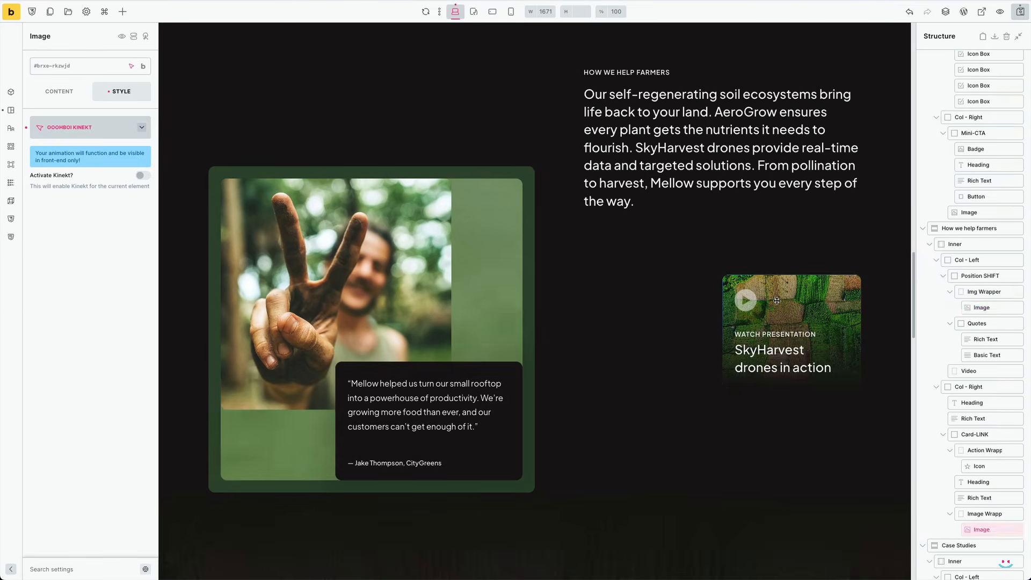
Activate Kinekt on the "Watch presentation" card's image and load the "Image Zoom (image)" preset
{"action": "left_click", "coordinate": [143, 175]}
{"action": "left_click", "coordinate": [83, 248]}
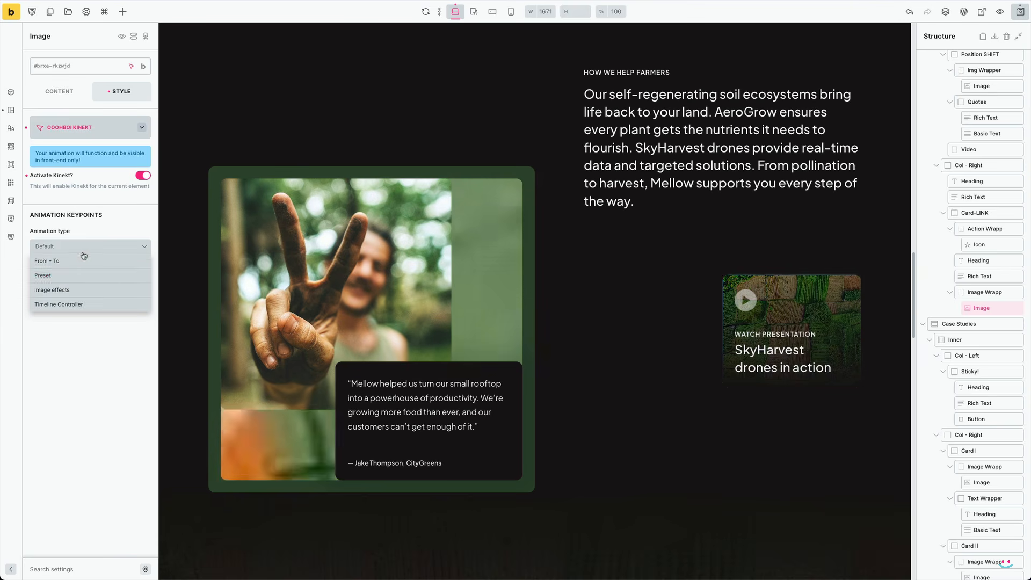
{"action": "left_click", "coordinate": [82, 275]}
{"action": "left_click", "coordinate": [70, 277]}
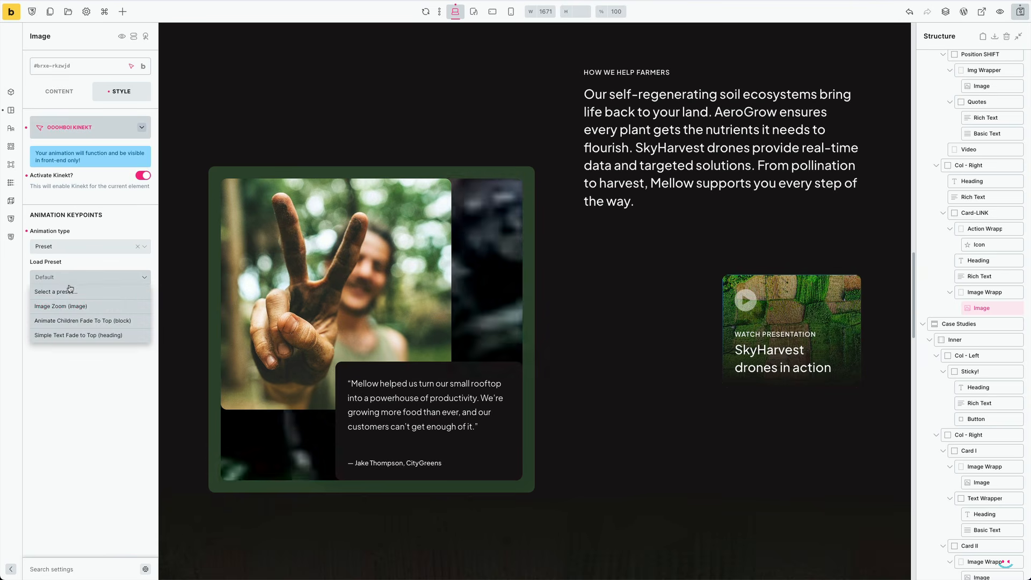
{"action": "left_click", "coordinate": [68, 307]}
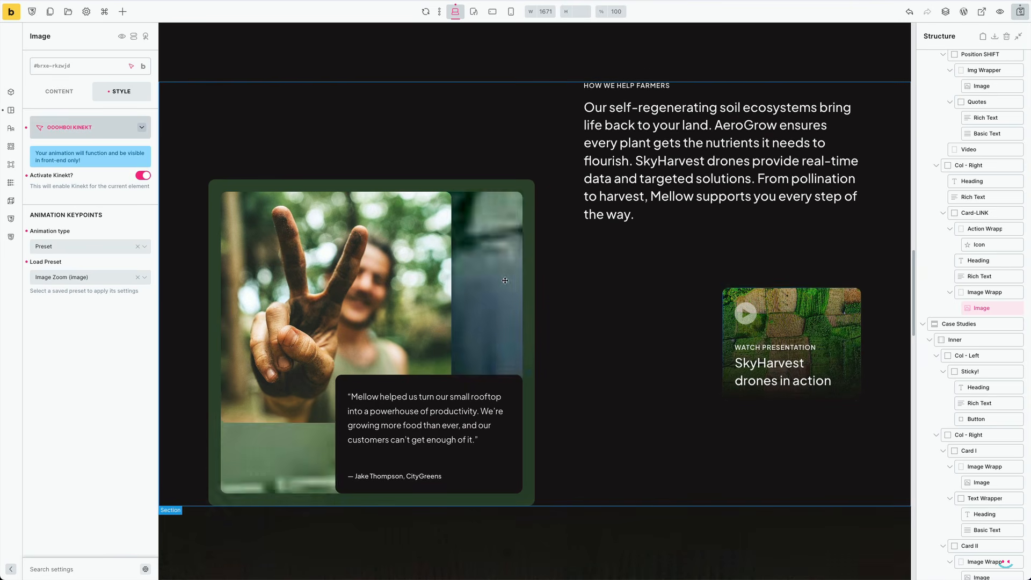
Inspect the Position SHIFT block, the Video element behind it, and the play icon with its Action Wrapper
{"action": "left_click", "coordinate": [506, 266]}
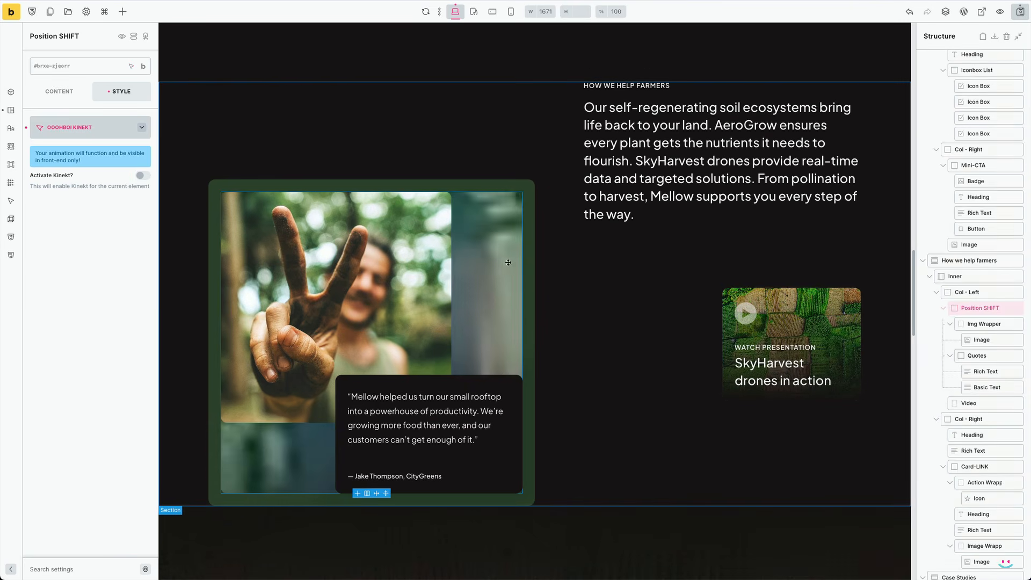
{"action": "left_click", "coordinate": [976, 404]}
{"action": "scroll", "coordinate": [501, 230], "scroll_direction": "down", "scroll_amount": 2}
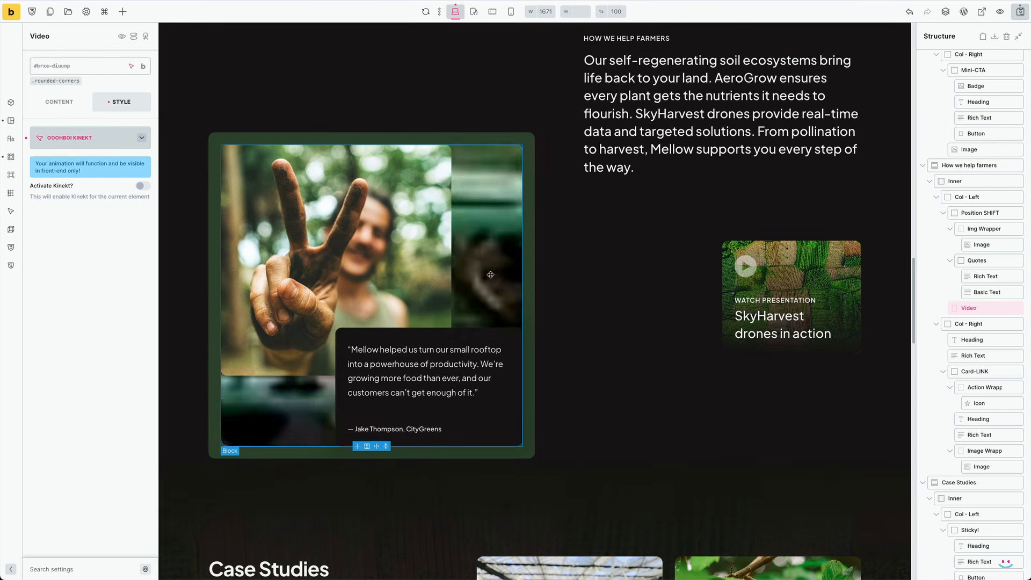
{"action": "scroll", "coordinate": [613, 241], "scroll_direction": "up", "scroll_amount": 1}
{"action": "scroll", "coordinate": [613, 241], "scroll_direction": "up", "scroll_amount": 1}
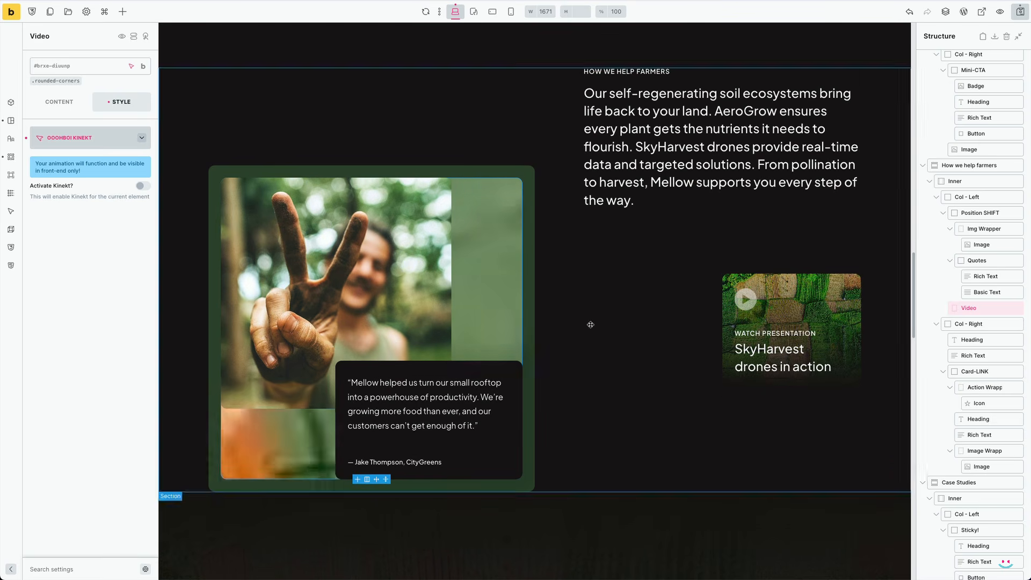
{"action": "left_click", "coordinate": [745, 300]}
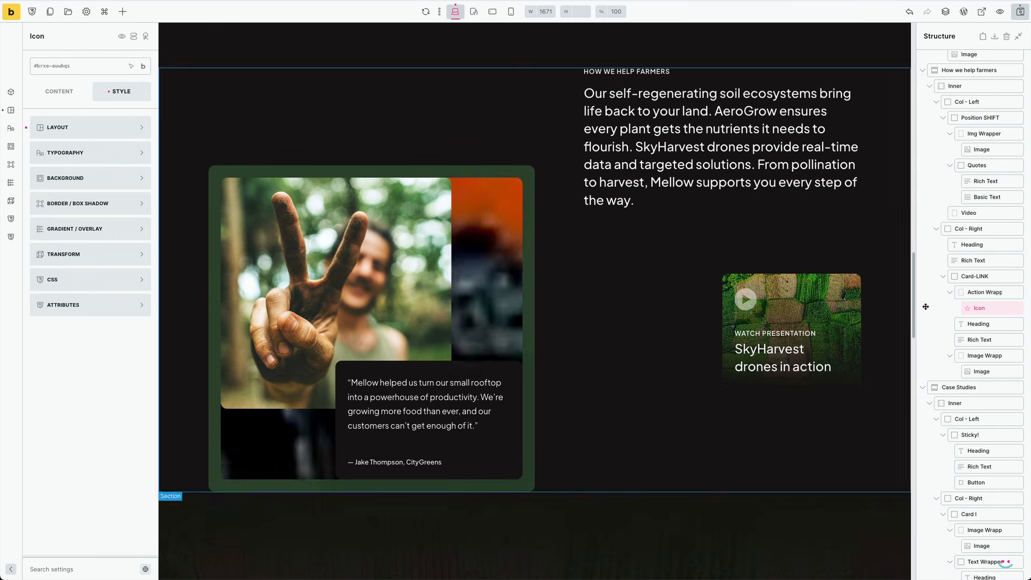
{"action": "left_click", "coordinate": [978, 293]}
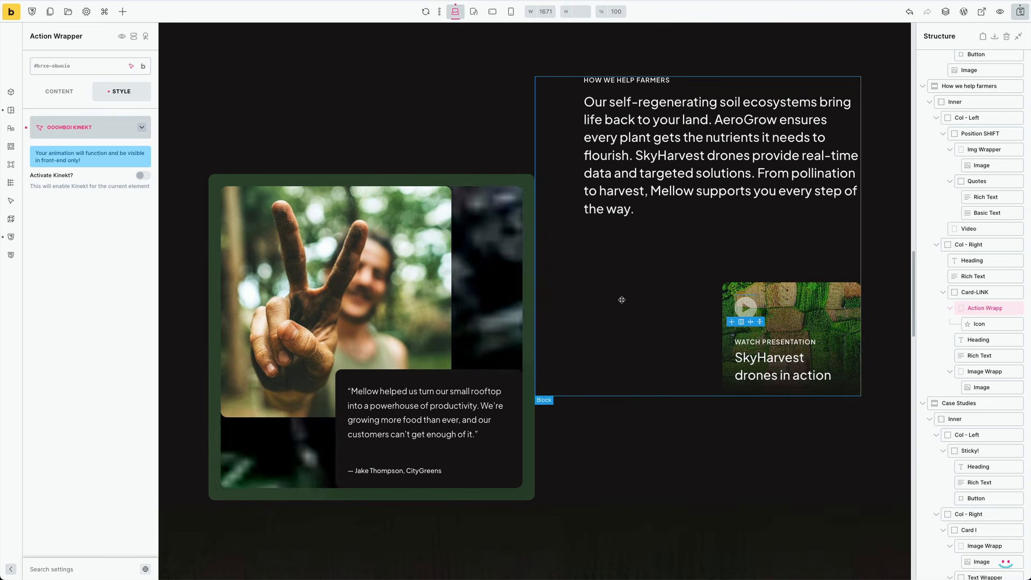
Activate Kinekt on the Position SHIFT block and set its animation type to From - To
{"action": "left_click", "coordinate": [531, 263]}
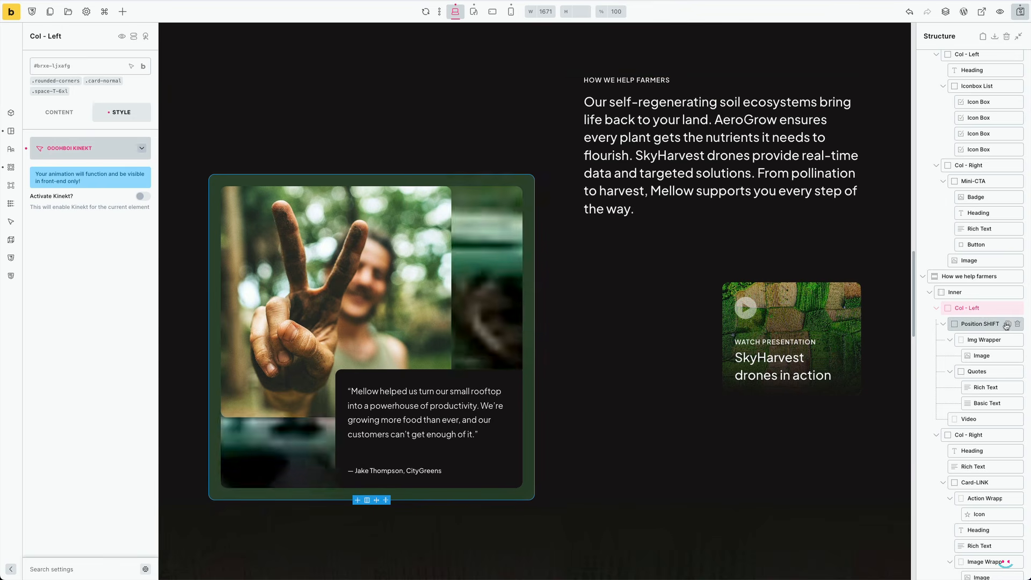
{"action": "left_click", "coordinate": [965, 325]}
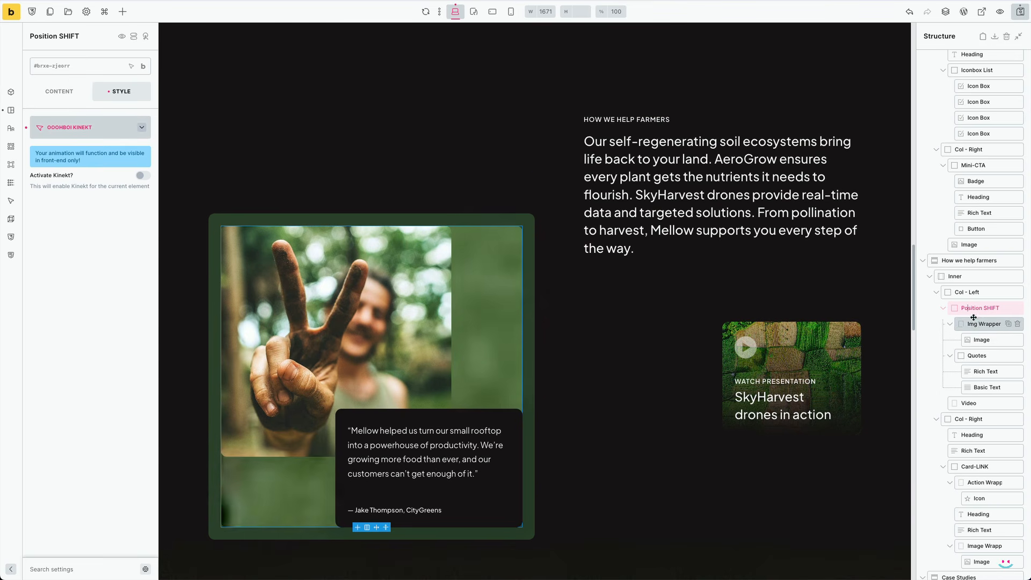
{"action": "left_click", "coordinate": [143, 177]}
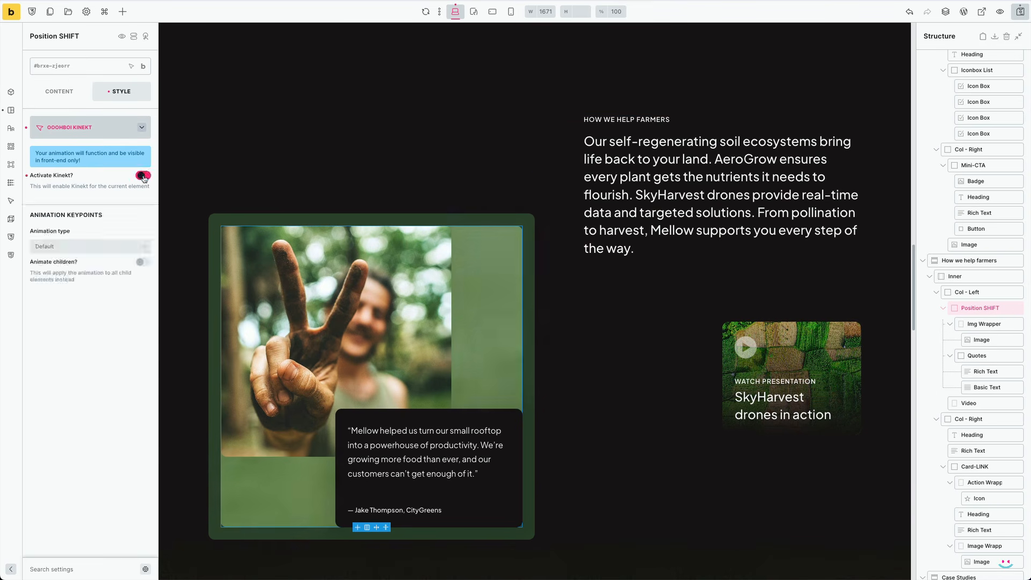
{"action": "left_click", "coordinate": [86, 252]}
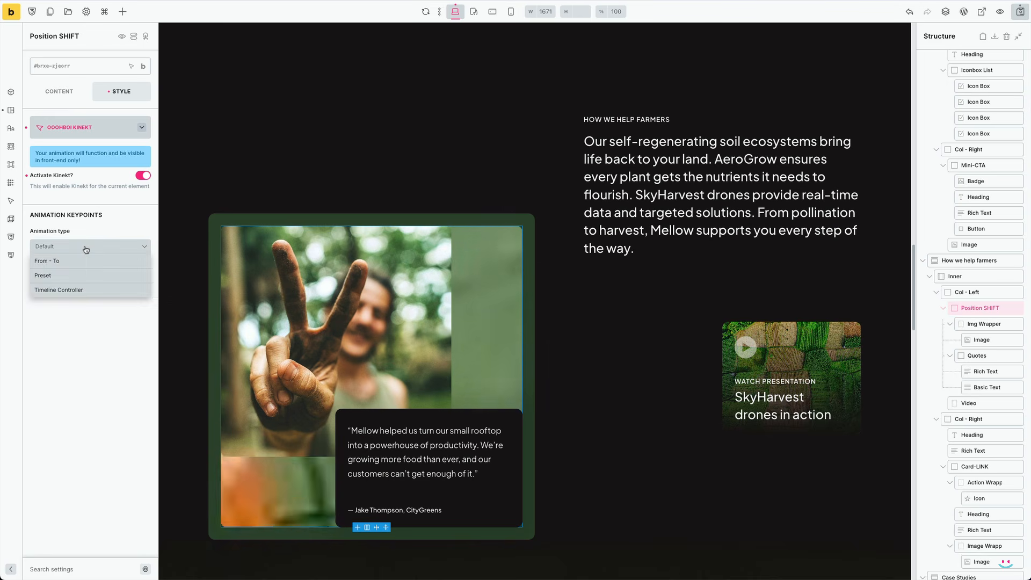
{"action": "left_click", "coordinate": [80, 264]}
Give the Position SHIFT animation the ID "Image and Quotes" and pause it so it does not play on scroll
{"action": "scroll", "coordinate": [84, 281], "scroll_direction": "down", "scroll_amount": 1}
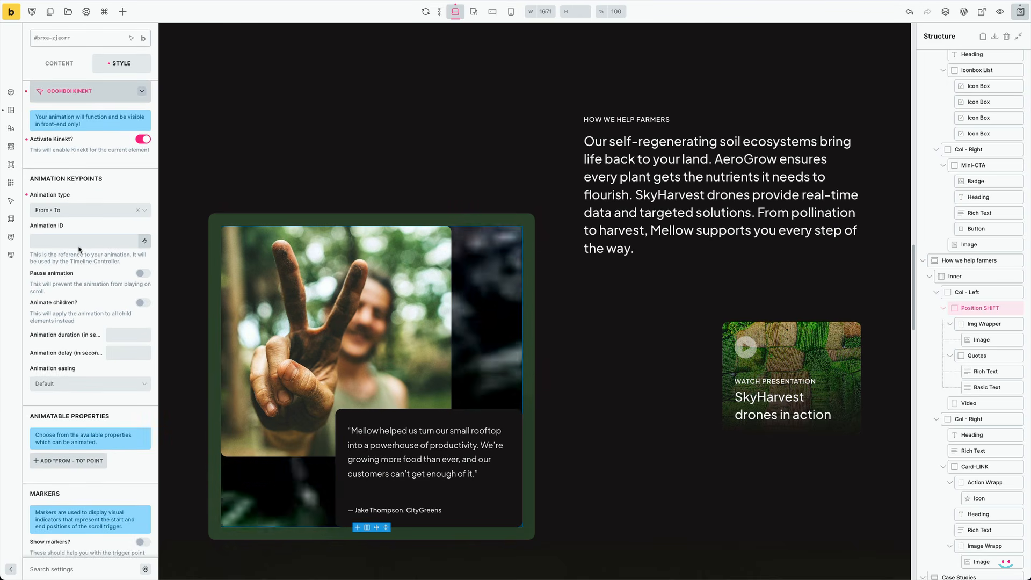
{"action": "left_click", "coordinate": [78, 242]}
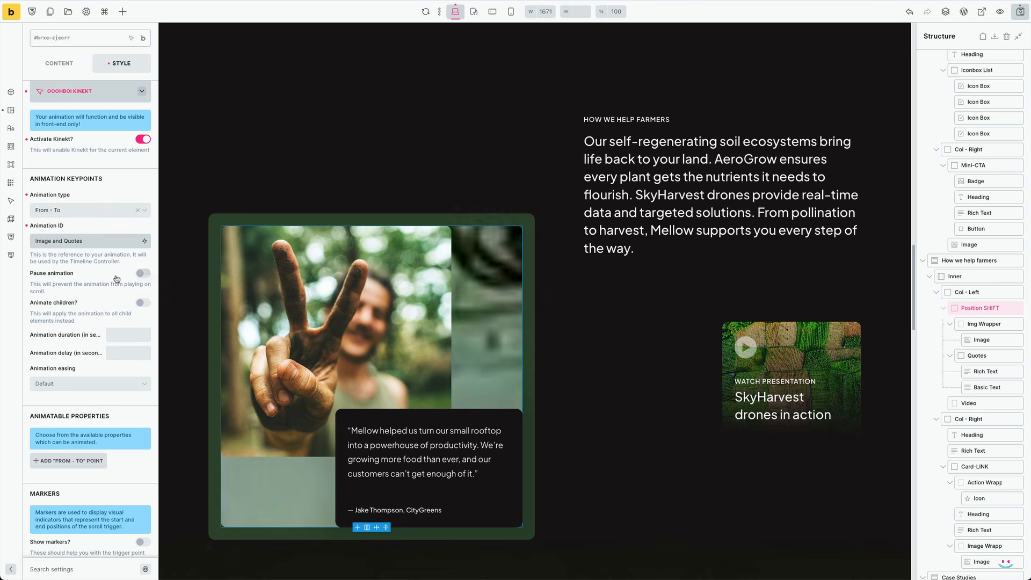
{"action": "left_click", "coordinate": [143, 273]}
Set the Position SHIFT animation's duration to 0.5 seconds and its easing to Circ InOut
{"action": "scroll", "coordinate": [104, 281], "scroll_direction": "down", "scroll_amount": 3}
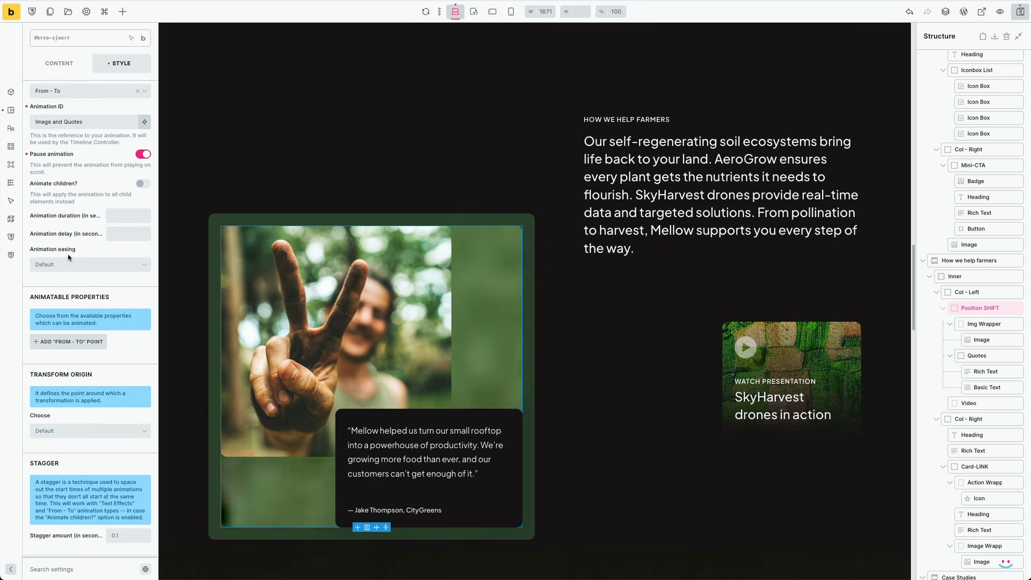
{"action": "scroll", "coordinate": [81, 293], "scroll_direction": "down", "scroll_amount": 1}
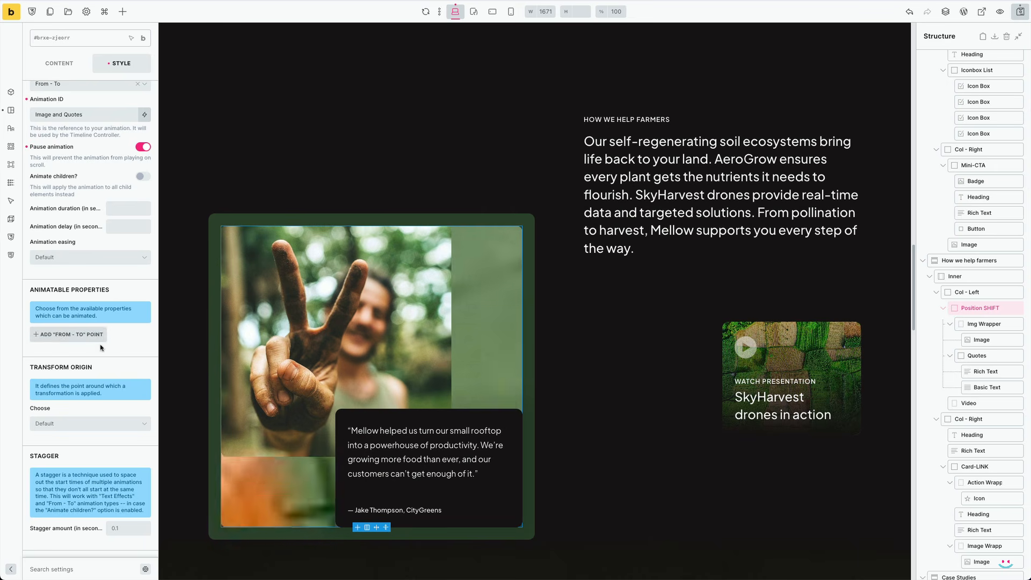
{"action": "scroll", "coordinate": [103, 346], "scroll_direction": "down", "scroll_amount": 3}
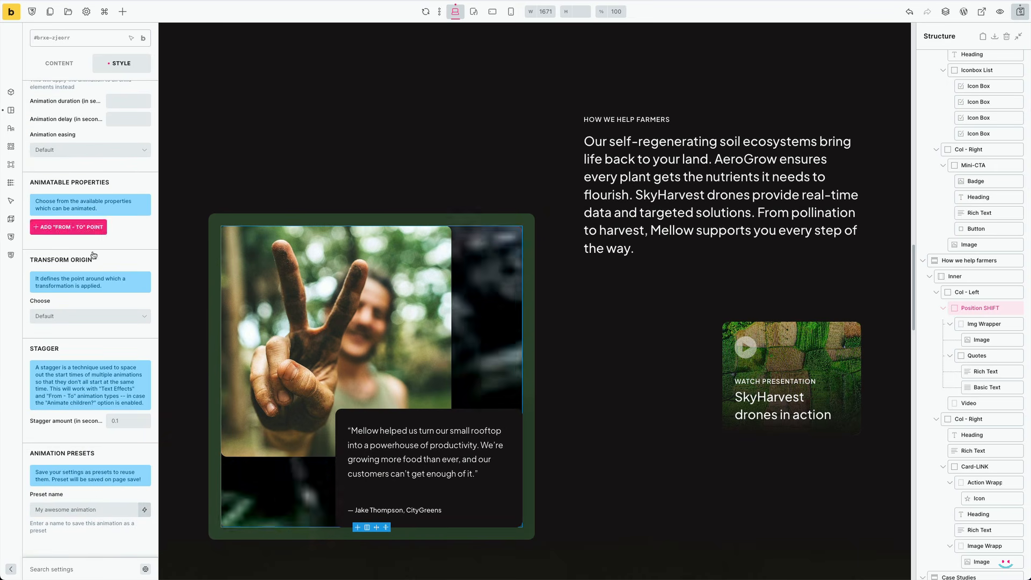
{"action": "scroll", "coordinate": [106, 195], "scroll_direction": "up", "scroll_amount": 5}
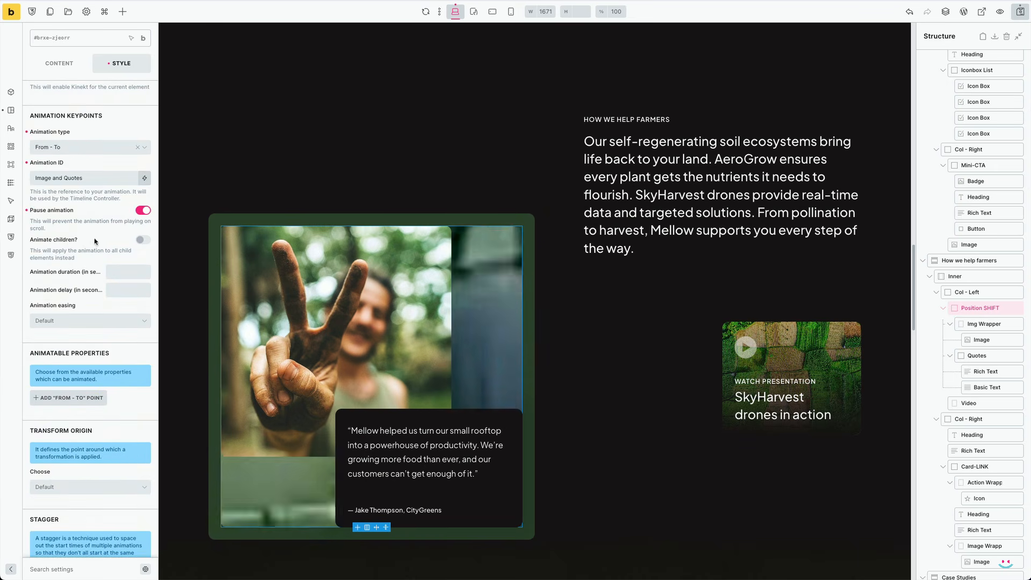
{"action": "left_click", "coordinate": [119, 272]}
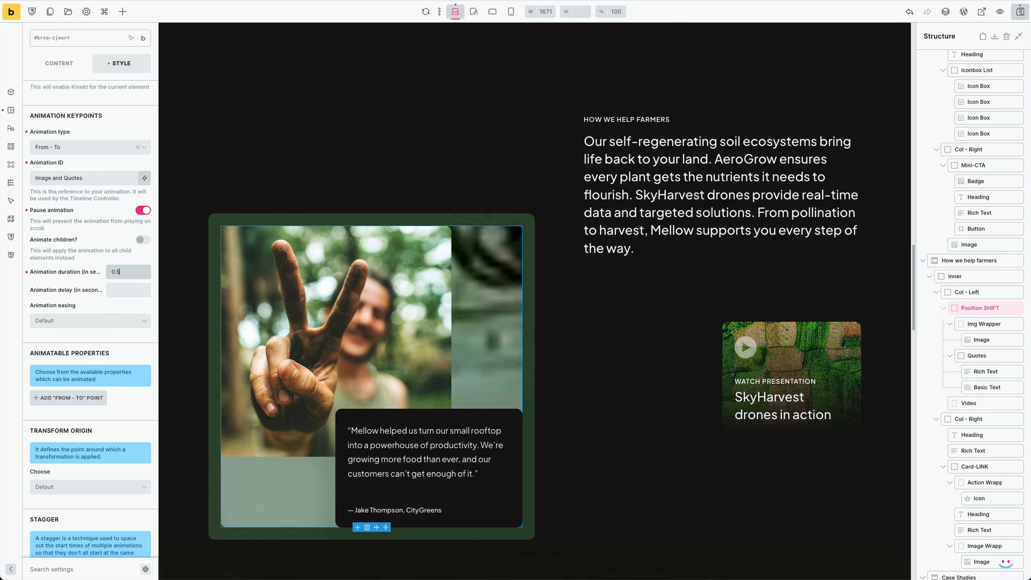
{"action": "left_click", "coordinate": [74, 322]}
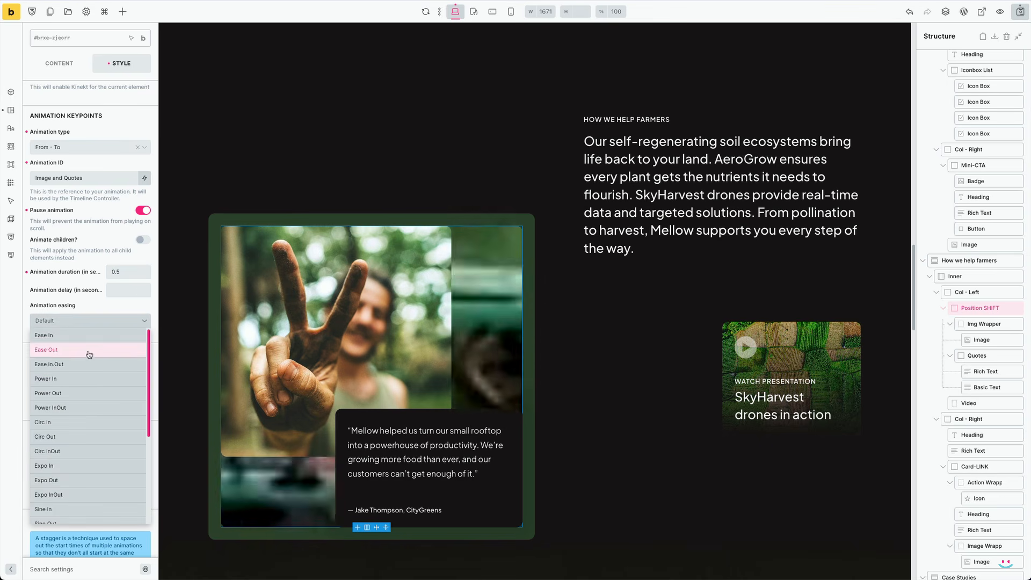
{"action": "left_click", "coordinate": [92, 451]}
Add a From - To point to Position SHIFT that animates the X position from 0 to -120%
{"action": "scroll", "coordinate": [119, 327], "scroll_direction": "down", "scroll_amount": 3}
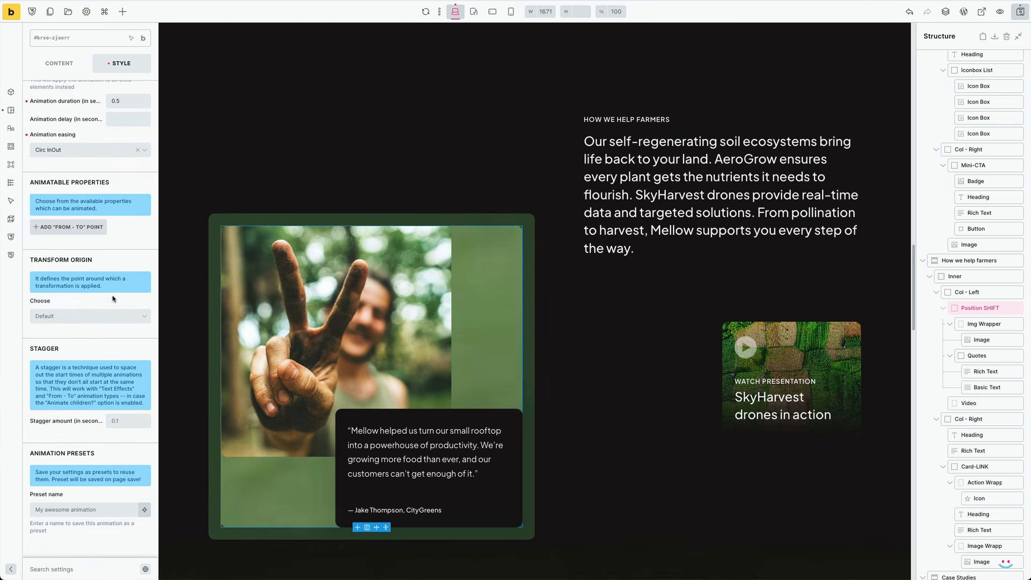
{"action": "left_click", "coordinate": [83, 227]}
{"action": "left_click", "coordinate": [91, 265]}
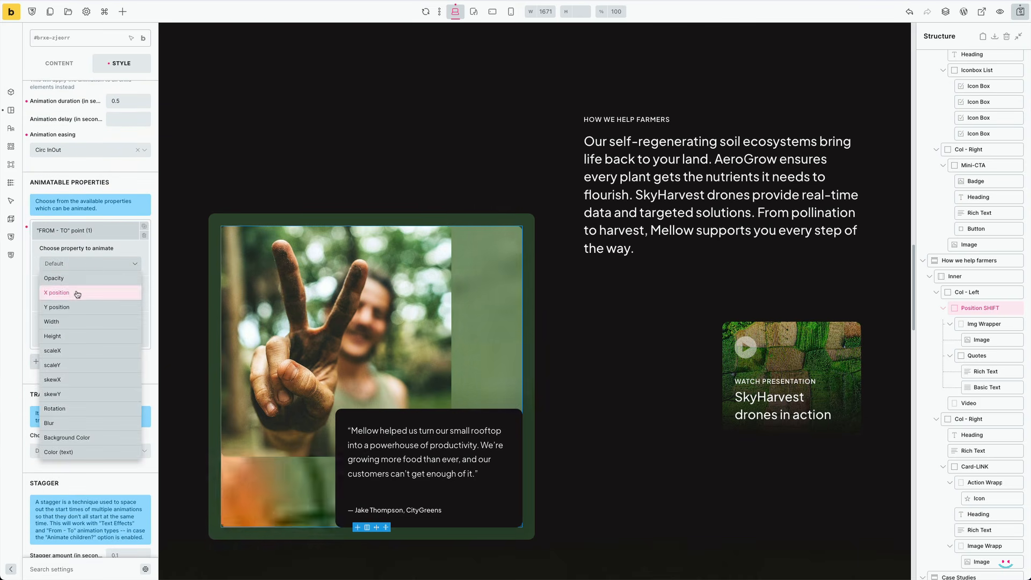
{"action": "left_click", "coordinate": [82, 294]}
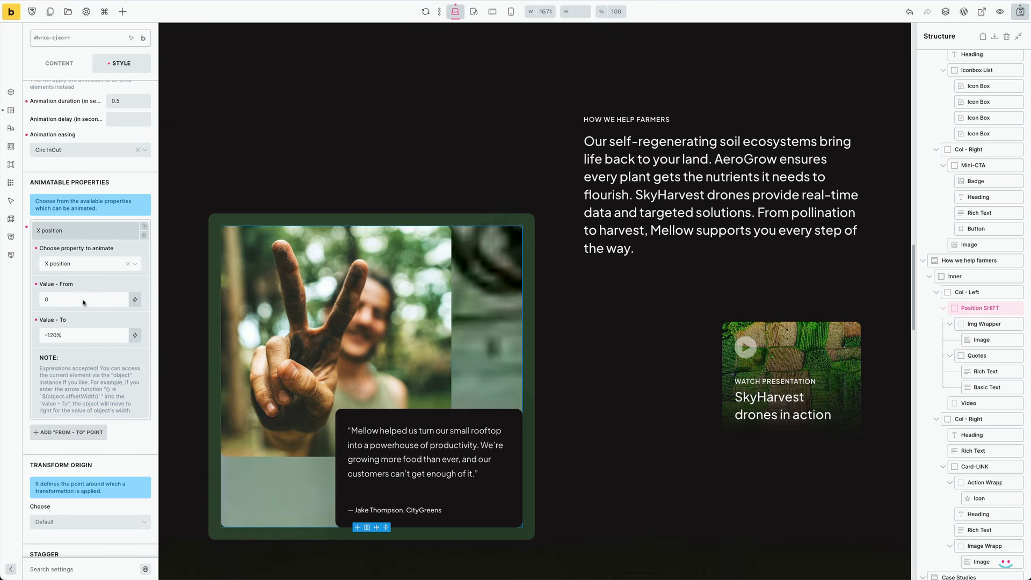
{"action": "left_click", "coordinate": [99, 230]}
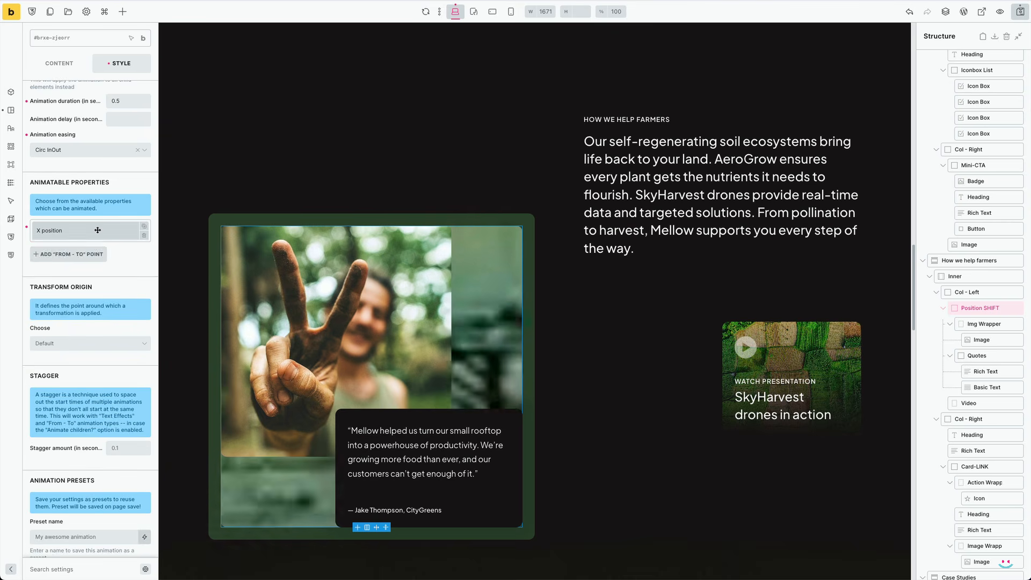
Add a second From - To point to Position SHIFT that animates opacity from 1 to 0
{"action": "left_click", "coordinate": [86, 257]}
{"action": "left_click", "coordinate": [83, 283]}
{"action": "left_click", "coordinate": [81, 299]}
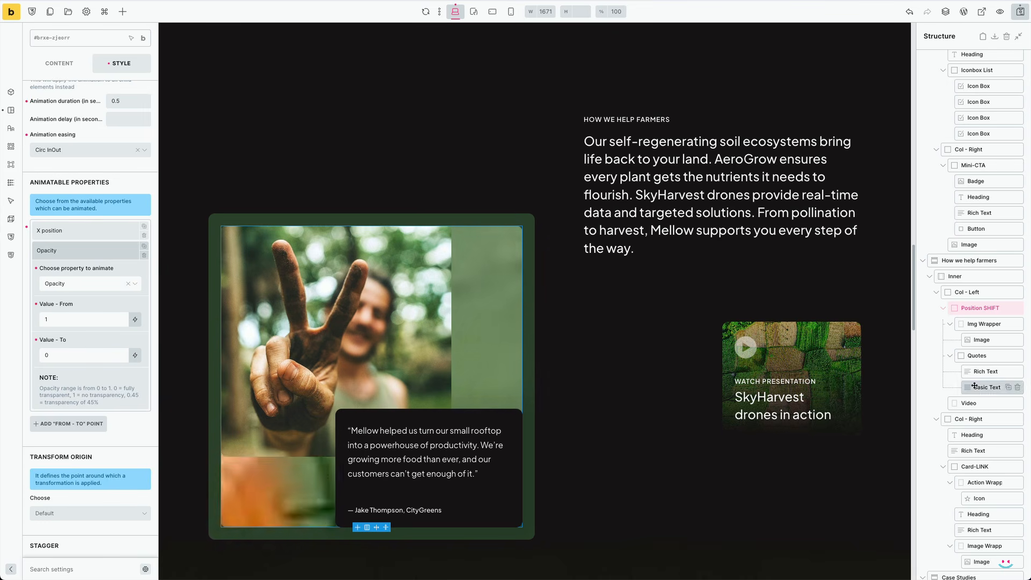
Activate Kinekt on the Video element and set its animation type to From - To
{"action": "left_click", "coordinate": [976, 403]}
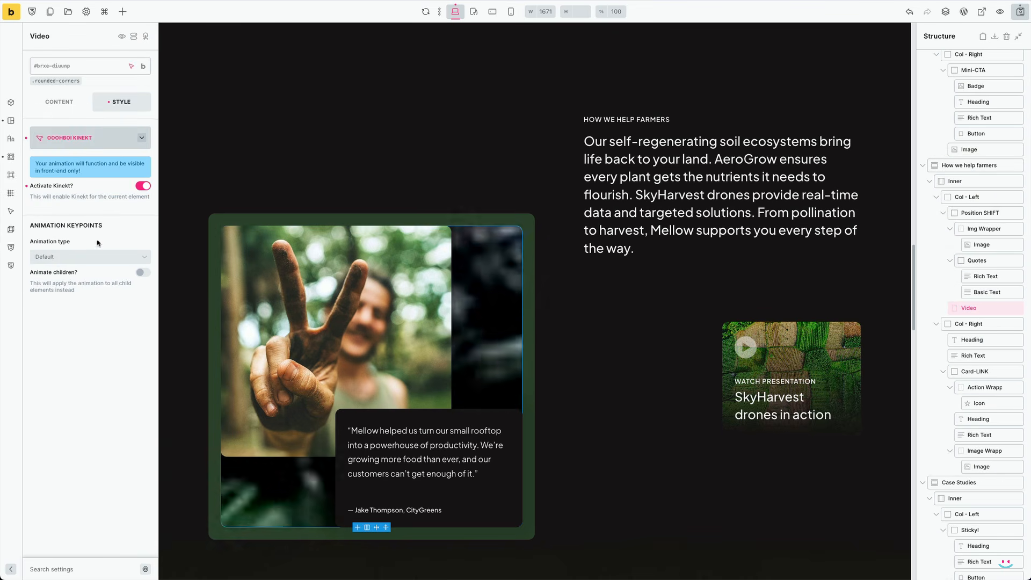
{"action": "left_click", "coordinate": [92, 261]}
{"action": "left_click", "coordinate": [93, 270]}
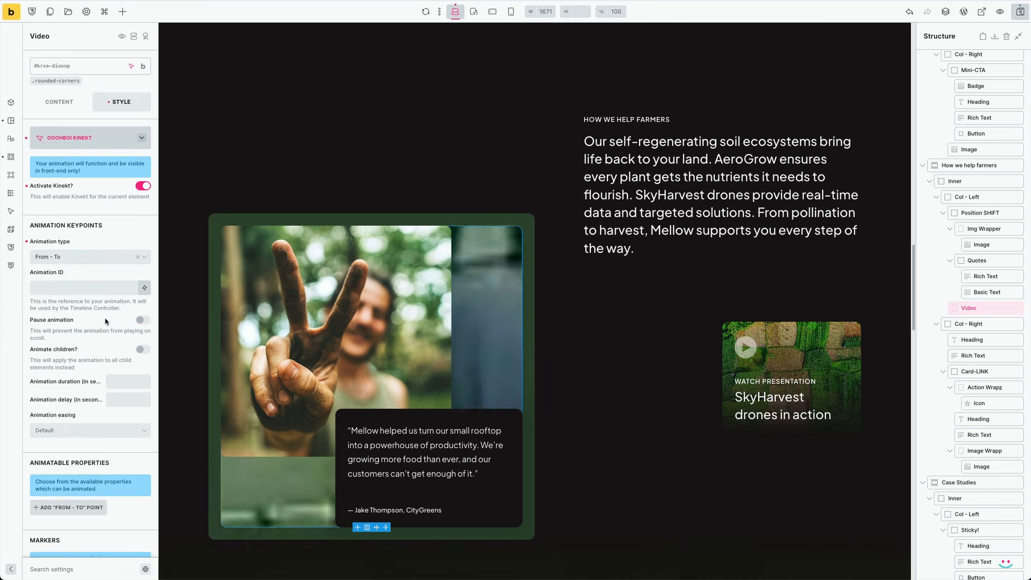
Give the Video element's animation the ID "Video Action" and pause it so it does not play on scroll
{"action": "scroll", "coordinate": [96, 273], "scroll_direction": "down", "scroll_amount": 3}
{"action": "left_click", "coordinate": [77, 142]}
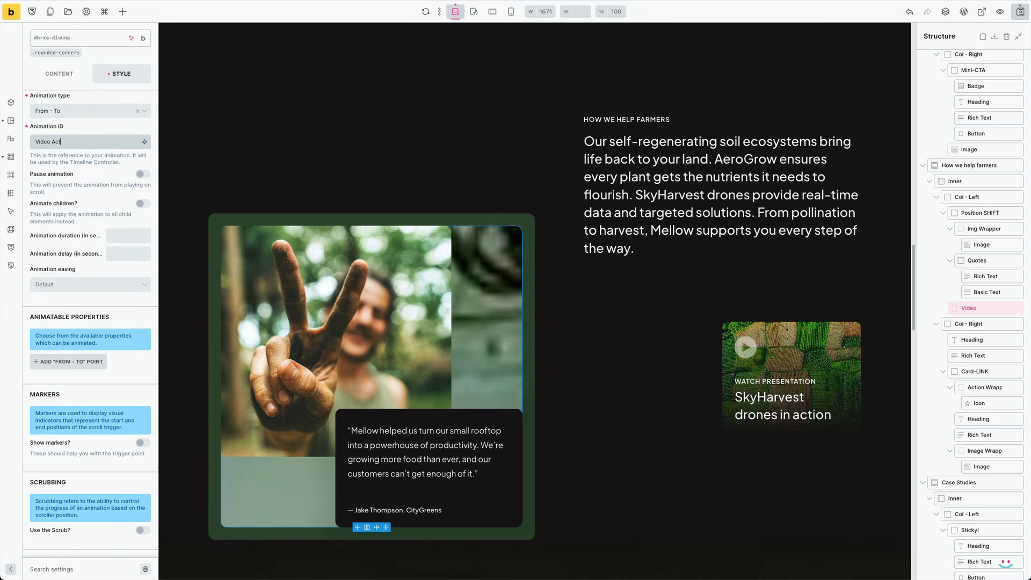
{"action": "left_click", "coordinate": [143, 174]}
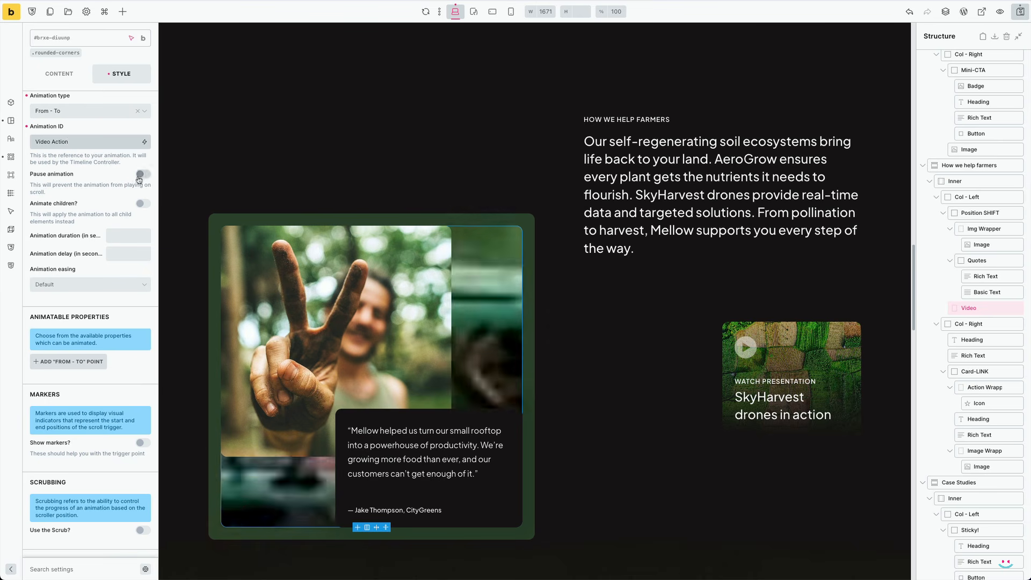
Set the Video element's animation duration to 0.5 seconds and its easing to Circ InOut
{"action": "scroll", "coordinate": [79, 195], "scroll_direction": "up", "scroll_amount": 1}
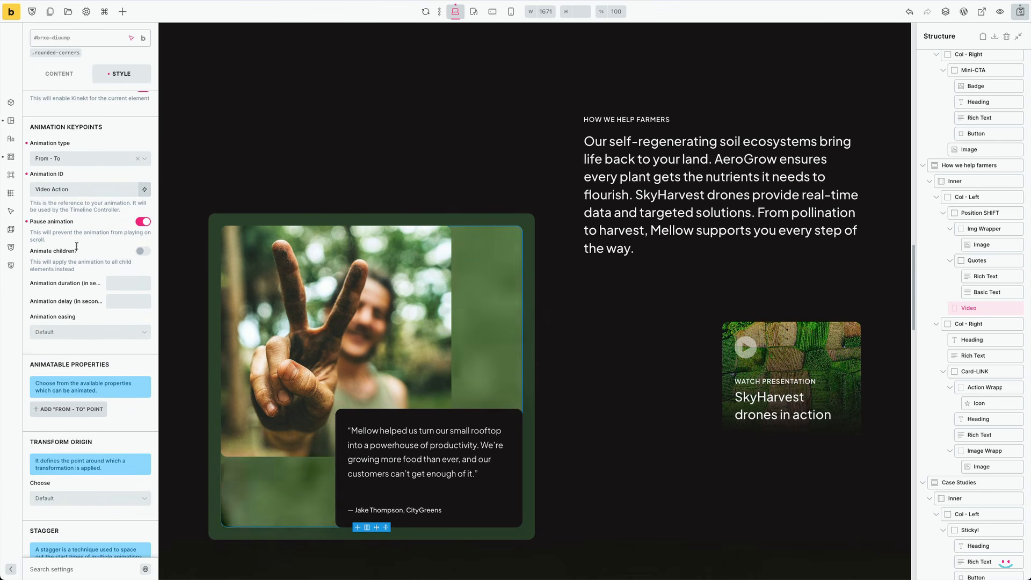
{"action": "left_click", "coordinate": [113, 283]}
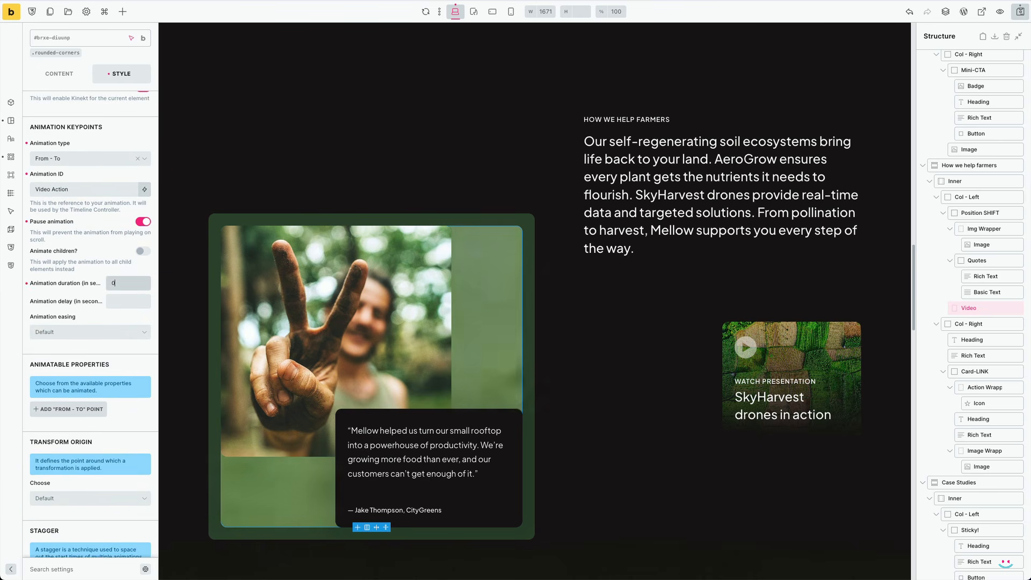
{"action": "left_click", "coordinate": [114, 331]}
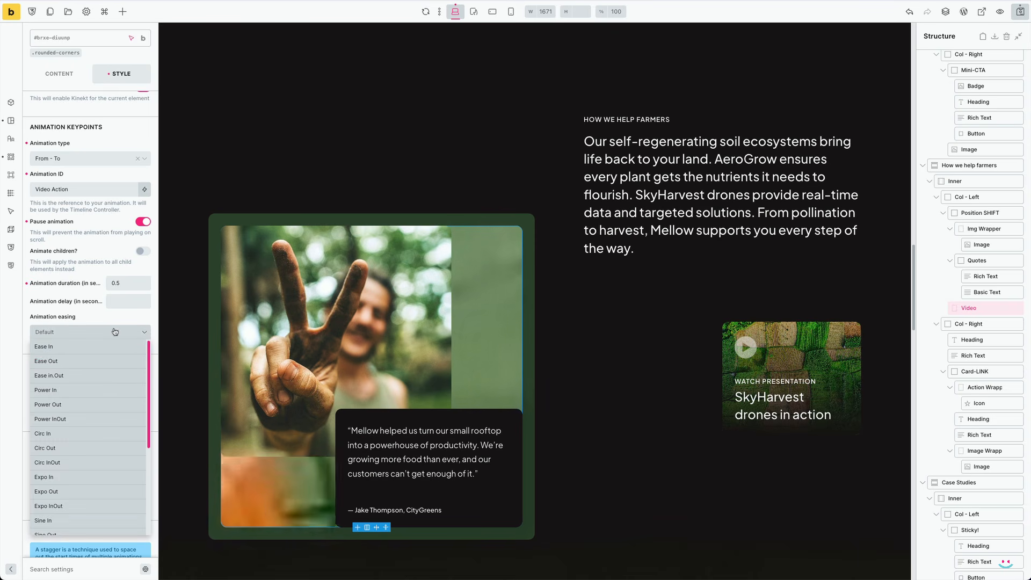
{"action": "left_click", "coordinate": [83, 462]}
{"action": "scroll", "coordinate": [93, 332], "scroll_direction": "down", "scroll_amount": 2}
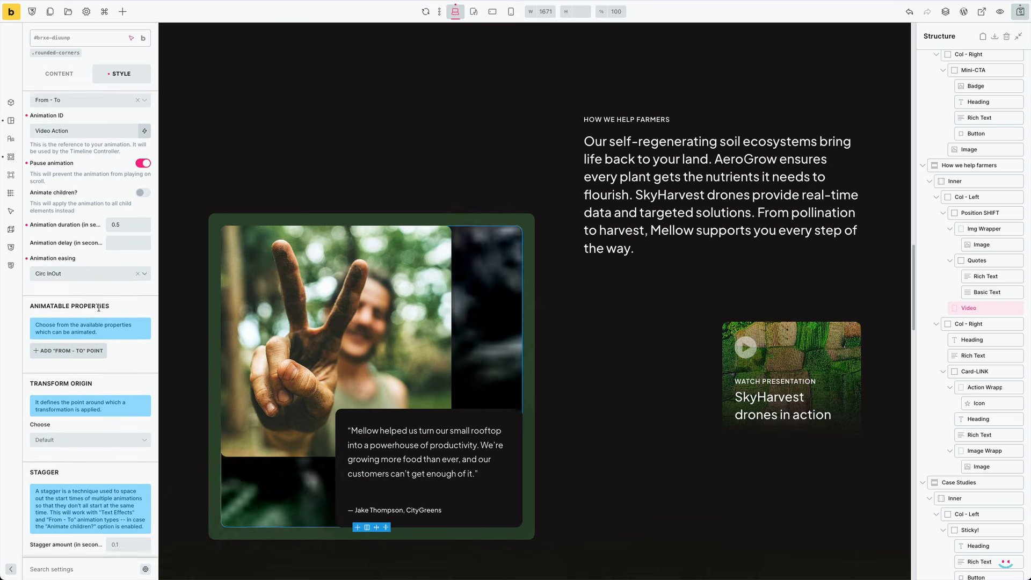
{"action": "left_click_drag", "start_coordinate": [120, 223], "coordinate": [110, 224]}
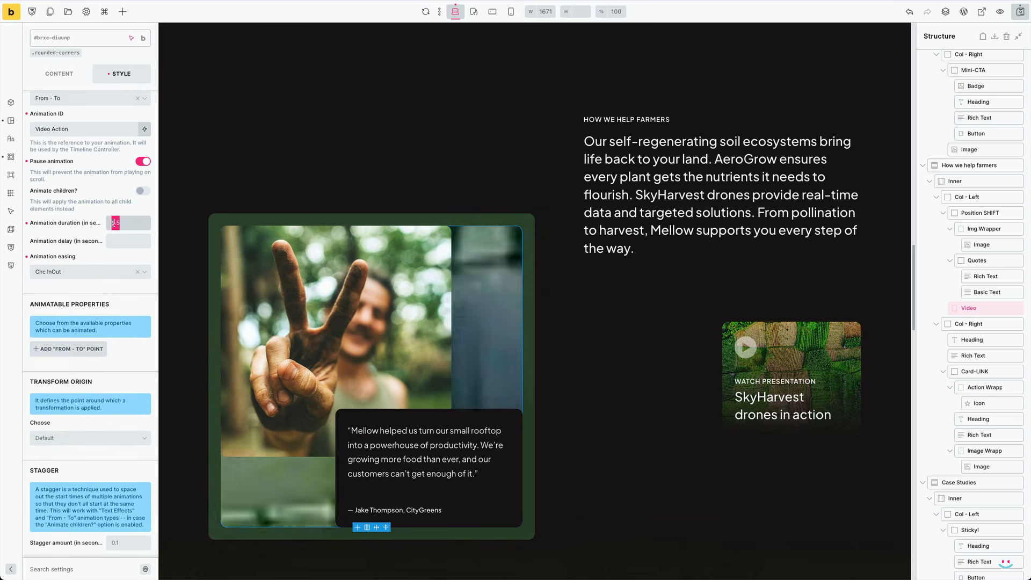
{"action": "left_click", "coordinate": [113, 223]}
{"action": "scroll", "coordinate": [126, 270], "scroll_direction": "down", "scroll_amount": 1}
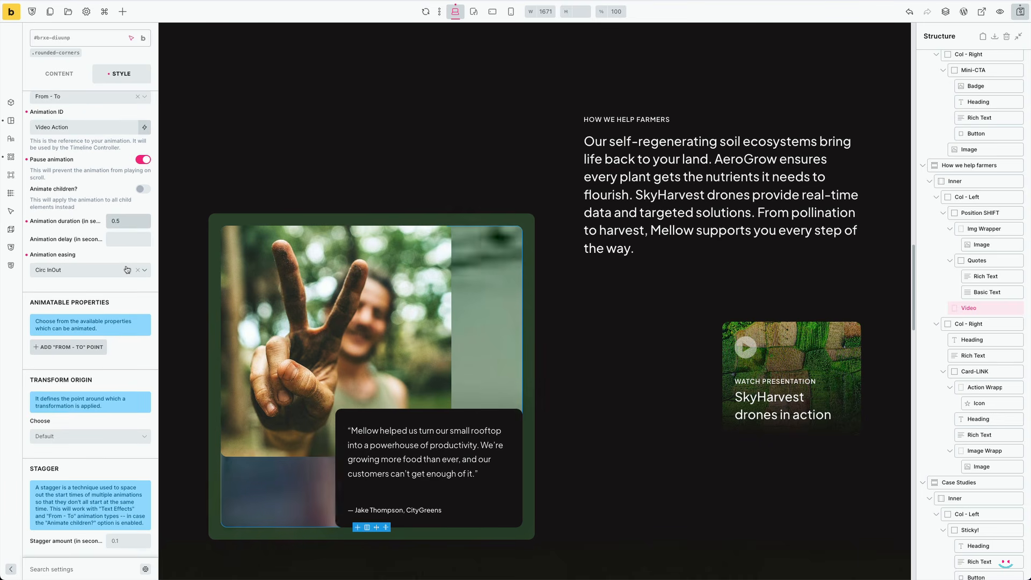
{"action": "scroll", "coordinate": [126, 268], "scroll_direction": "down", "scroll_amount": 1}
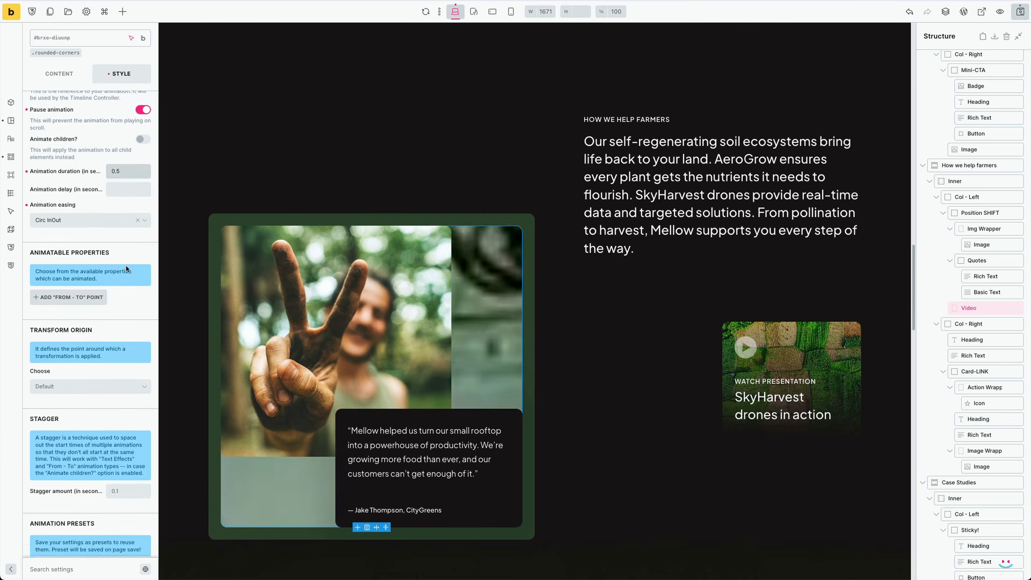
Add a From - To point to the Video element that animates the X position starting from 120%
{"action": "scroll", "coordinate": [114, 263], "scroll_direction": "down", "scroll_amount": 1}
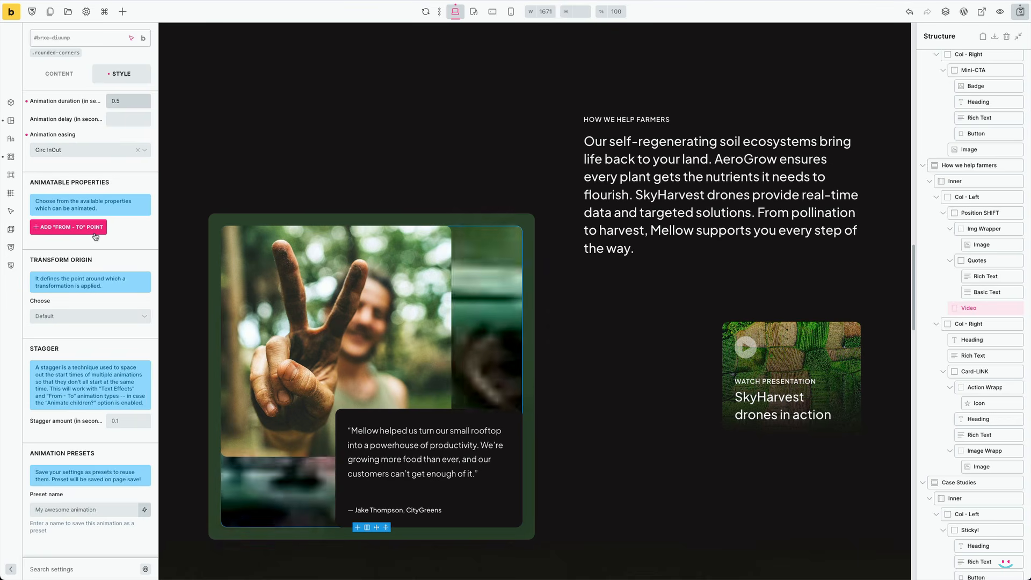
{"action": "left_click", "coordinate": [94, 227]}
{"action": "left_click", "coordinate": [86, 265]}
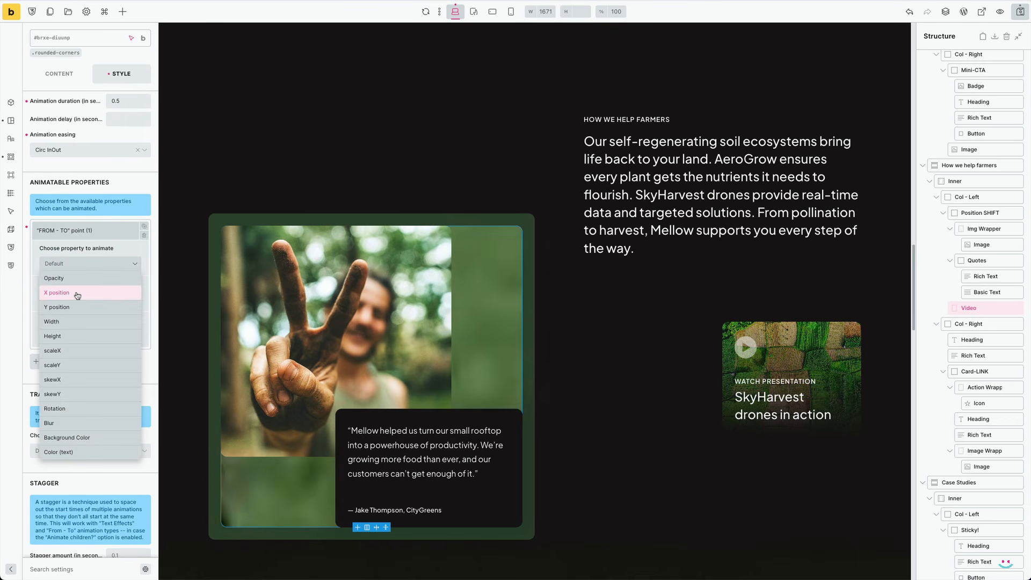
{"action": "left_click", "coordinate": [77, 294]}
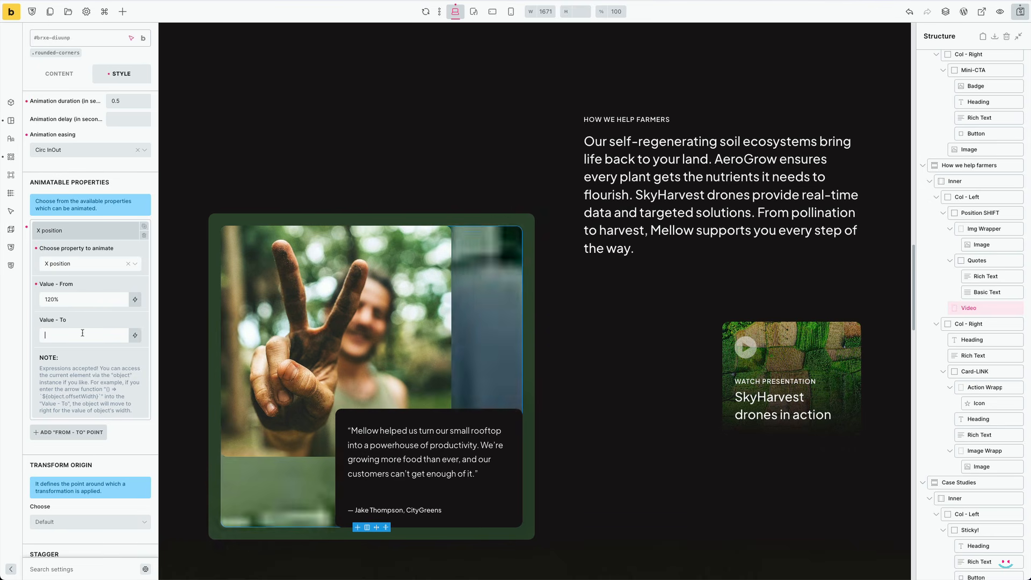
Add a second From - To point to the Video element that animates opacity from 0 to 1
{"action": "left_click", "coordinate": [65, 435]}
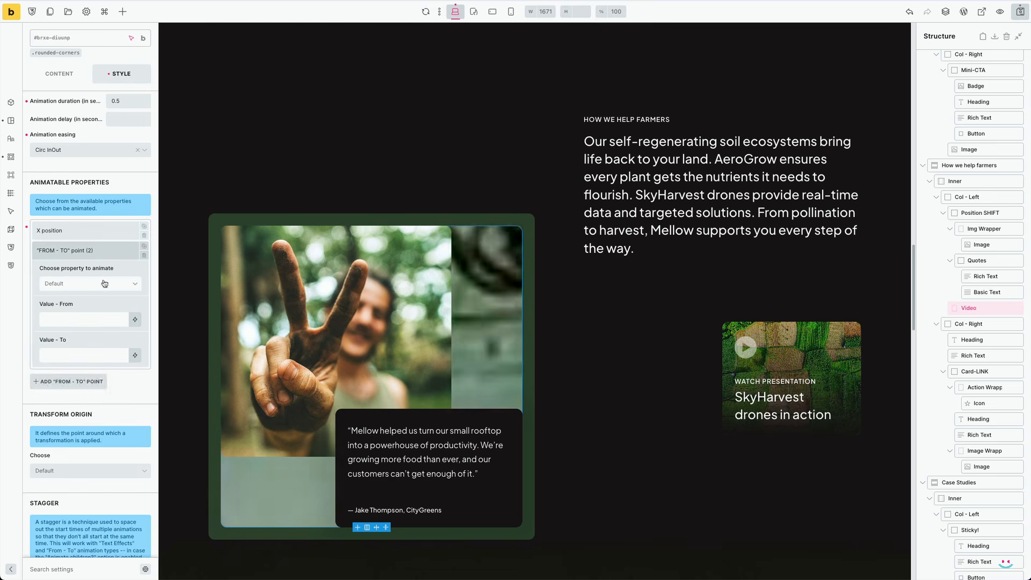
{"action": "left_click", "coordinate": [107, 281]}
{"action": "left_click", "coordinate": [93, 302]}
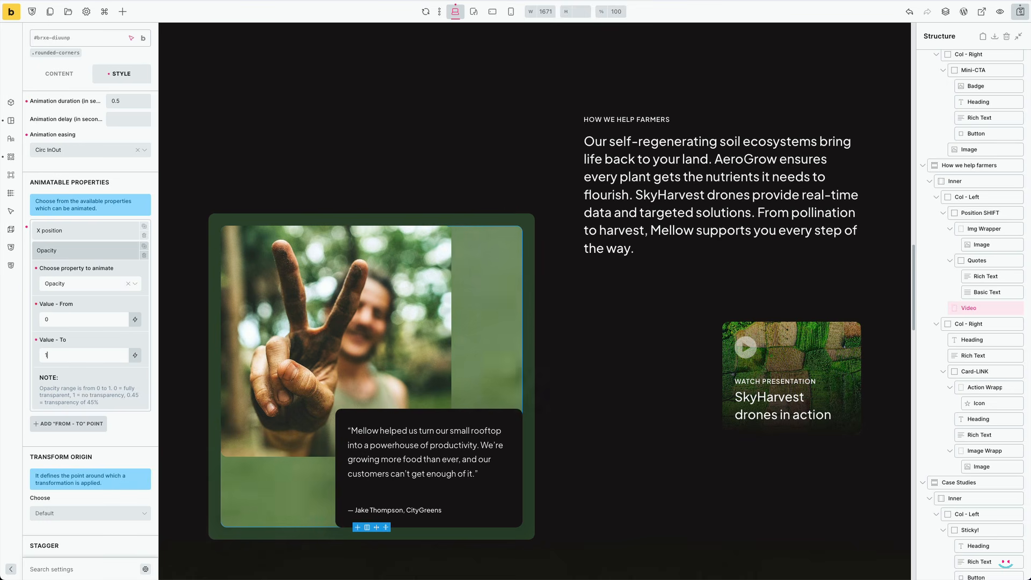
{"action": "left_click", "coordinate": [67, 251]}
{"action": "scroll", "coordinate": [86, 274], "scroll_direction": "down", "scroll_amount": 1}
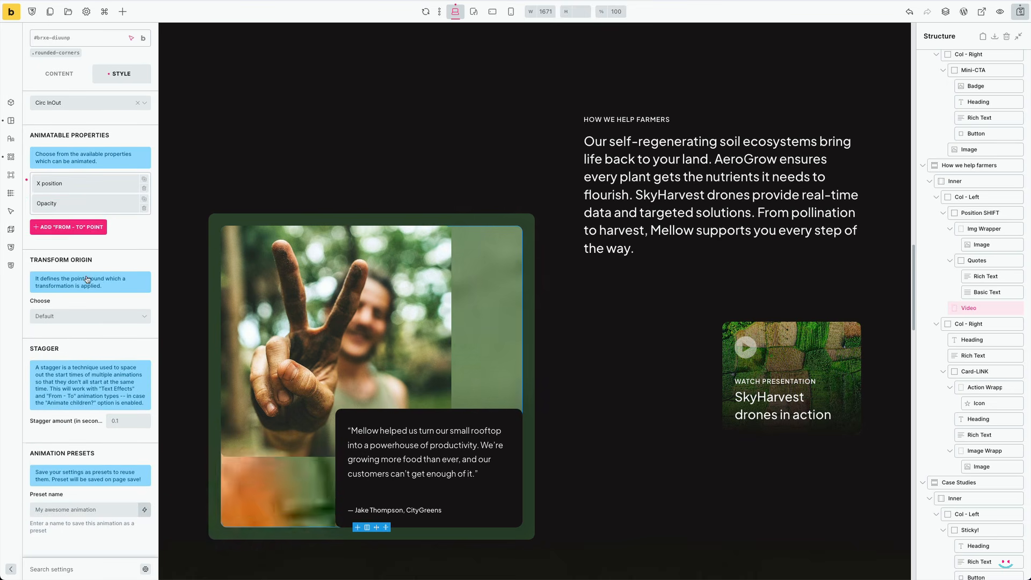
Activate Kinekt on Col - Left in the How we help farmers section and set its animation type to From - To
{"action": "left_click", "coordinate": [403, 219]}
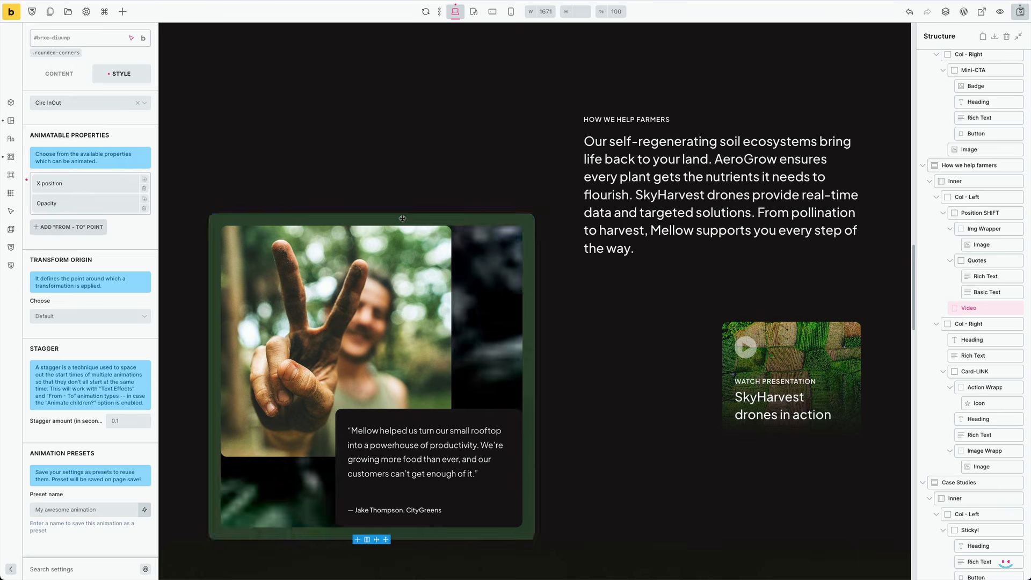
{"action": "left_click", "coordinate": [143, 197]}
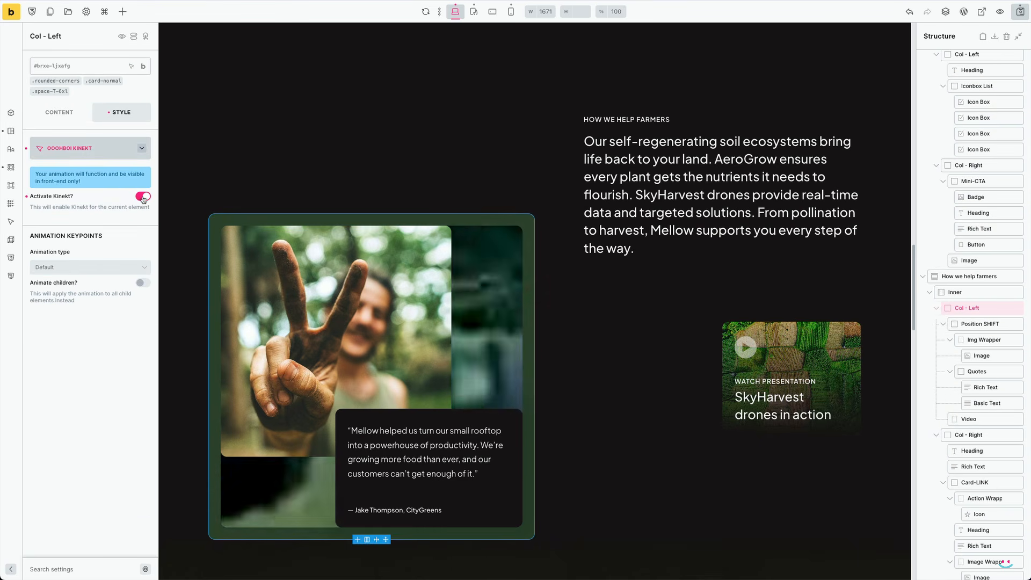
{"action": "left_click", "coordinate": [82, 265]}
{"action": "left_click", "coordinate": [81, 284]}
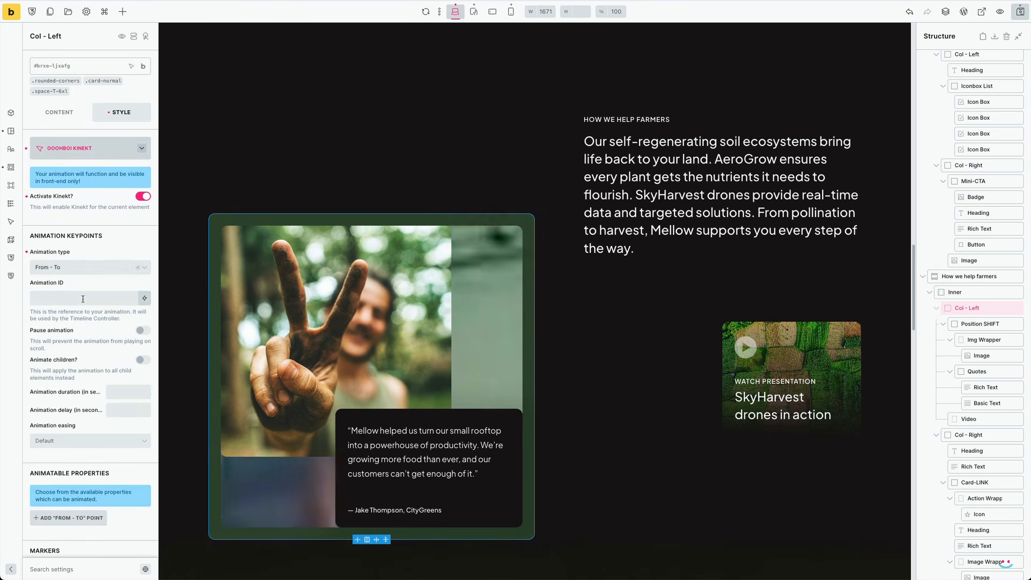
Give Col - Left's animation the ID "Wrapper BG Color" and pause it so it does not play on scroll
{"action": "scroll", "coordinate": [83, 299], "scroll_direction": "down", "scroll_amount": 3}
{"action": "left_click", "coordinate": [89, 199]}
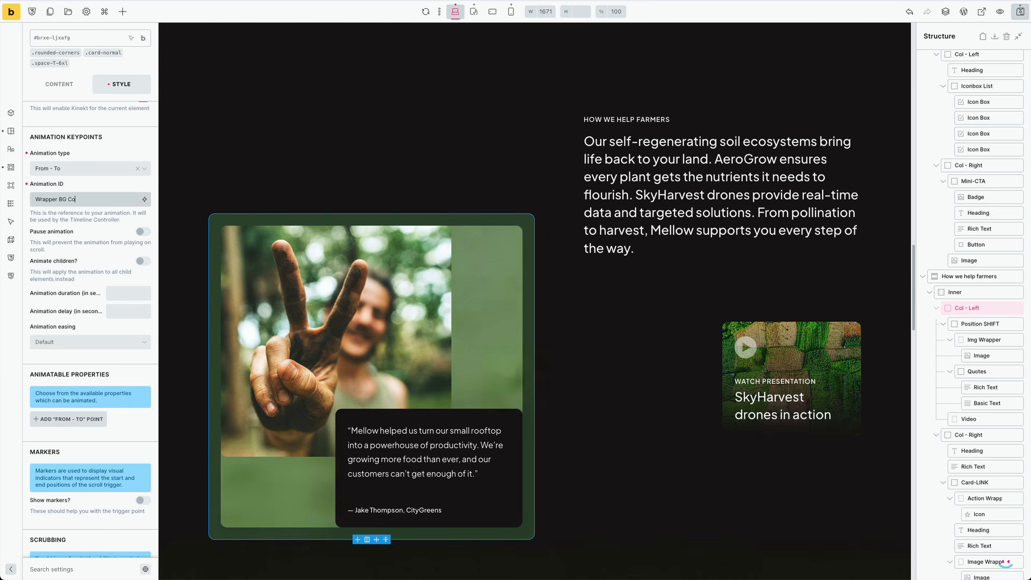
{"action": "left_click", "coordinate": [143, 231]}
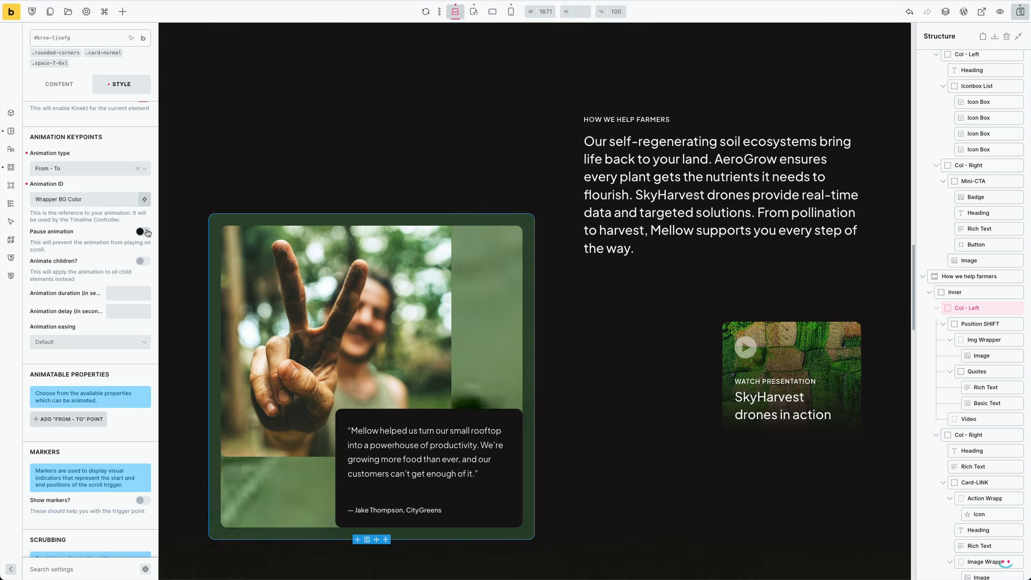
Set Col - Left's animation duration to 0.6 seconds, its delay to 0.3 seconds and its easing to Circ InOut
{"action": "left_click", "coordinate": [133, 292]}
{"action": "type", "text": "0"}
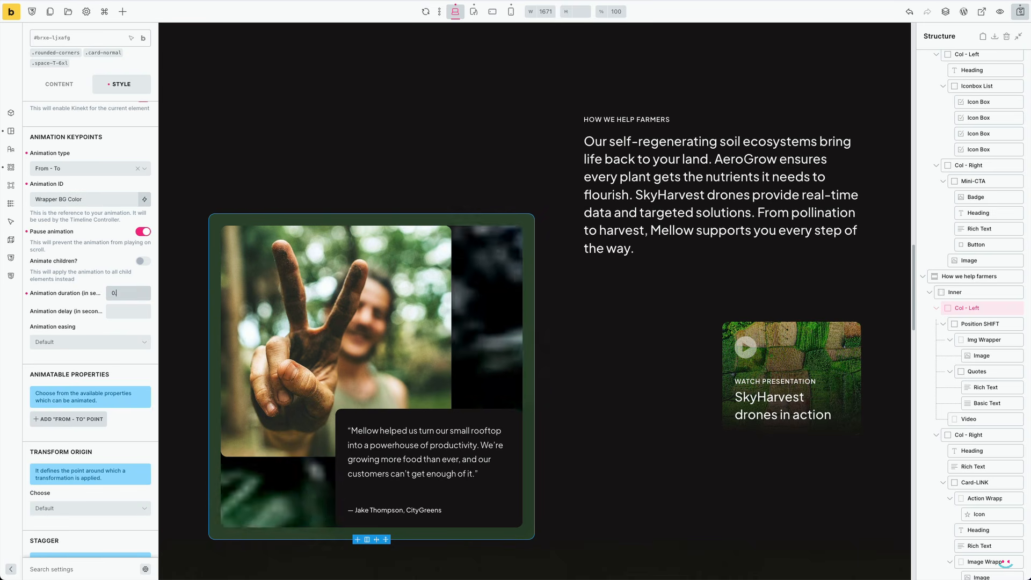
{"action": "type", "text": ".6"}
{"action": "left_click", "coordinate": [119, 311]}
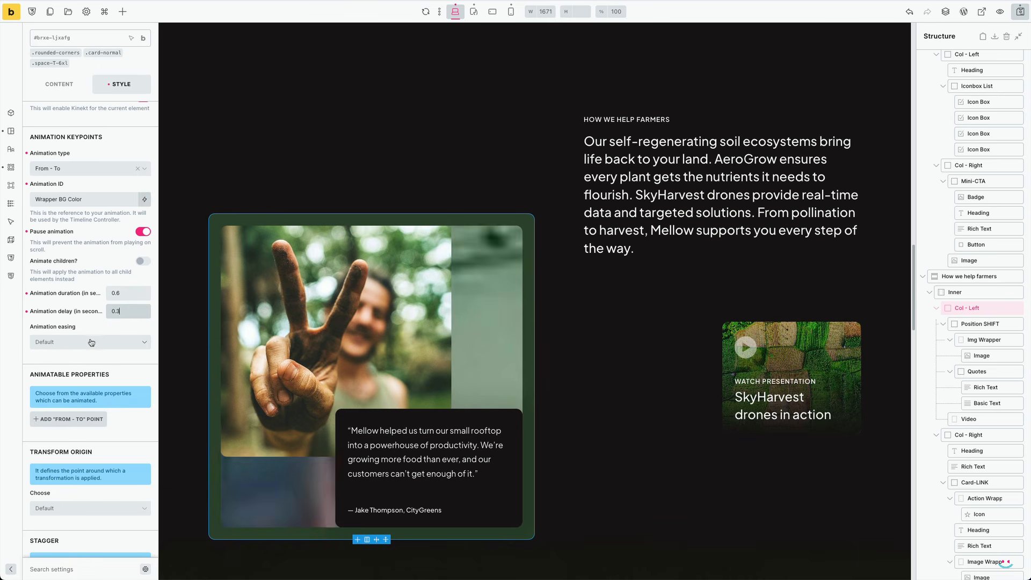
{"action": "scroll", "coordinate": [94, 339], "scroll_direction": "down", "scroll_amount": 3}
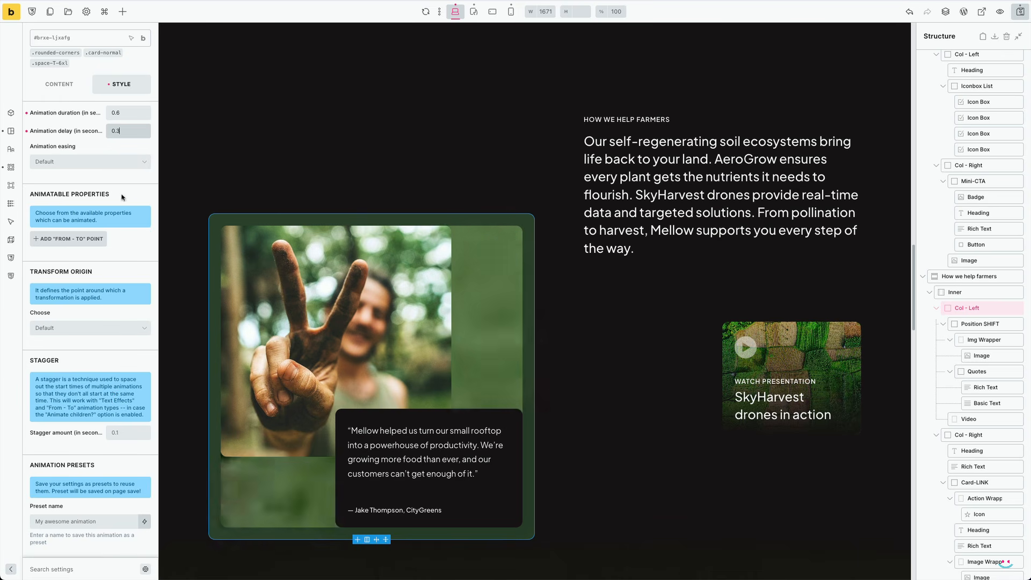
{"action": "left_click", "coordinate": [98, 161]}
{"action": "left_click", "coordinate": [85, 289]}
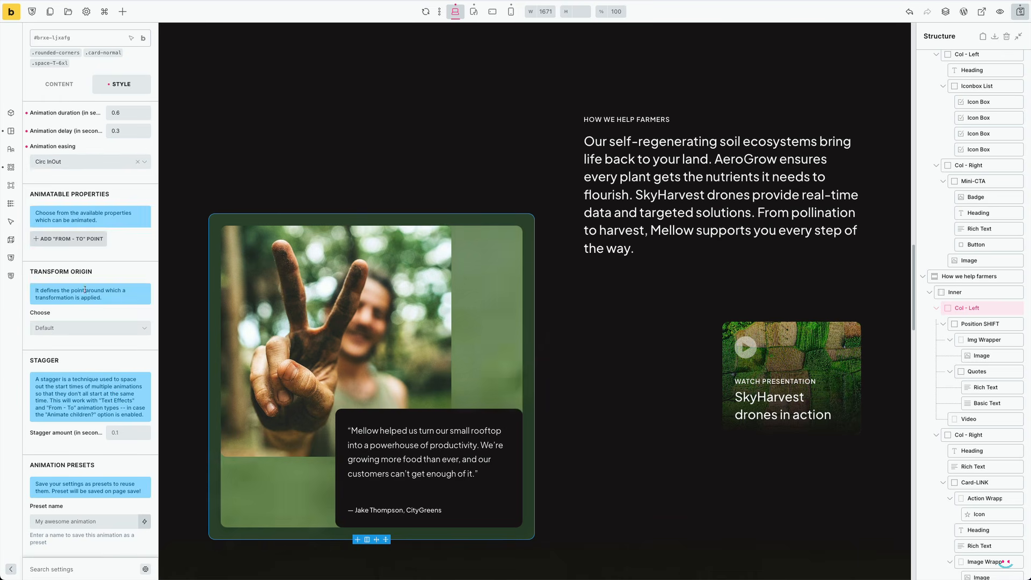
Add a From - To point to Col - Left that animates the background color to black (#000000), leaving the starting value empty
{"action": "left_click", "coordinate": [85, 242]}
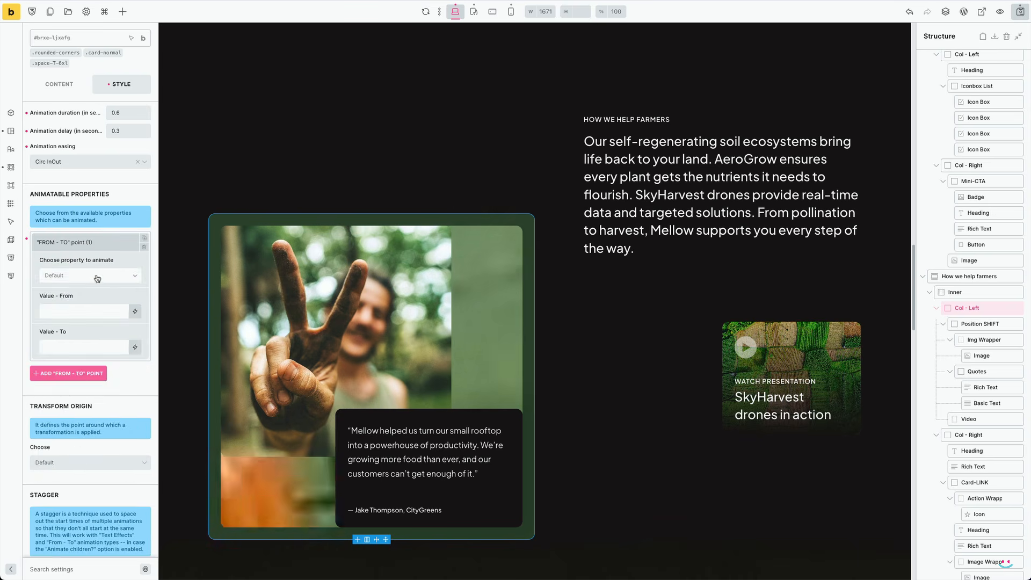
{"action": "left_click", "coordinate": [96, 277]}
{"action": "left_click", "coordinate": [89, 449]}
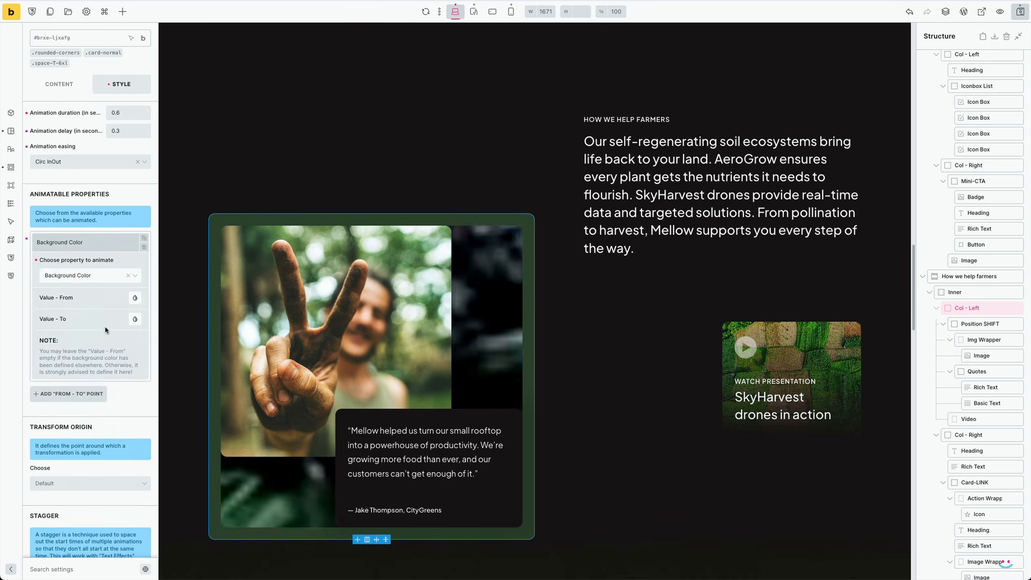
{"action": "scroll", "coordinate": [105, 330], "scroll_direction": "down", "scroll_amount": 1}
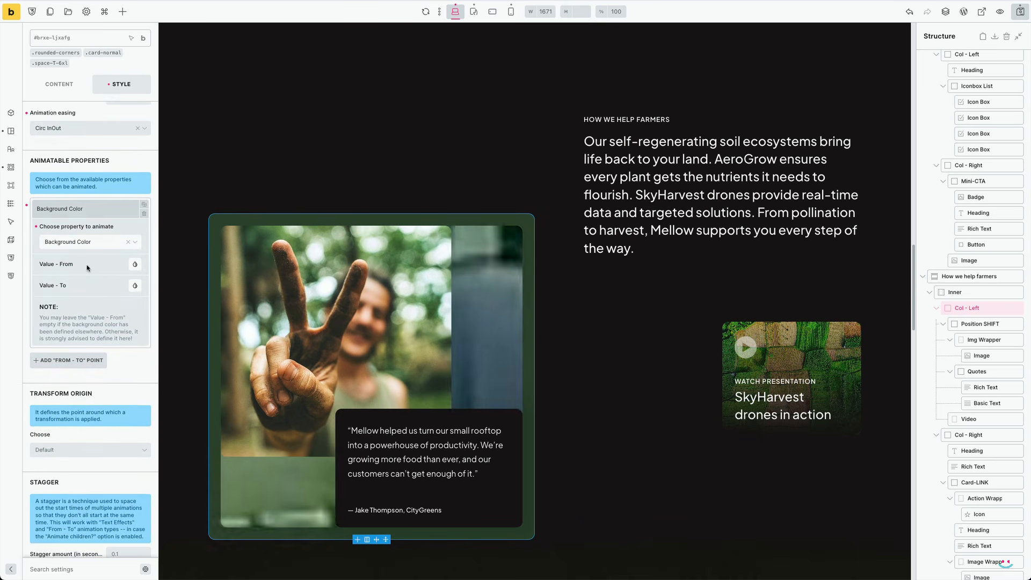
{"action": "left_click", "coordinate": [135, 287]}
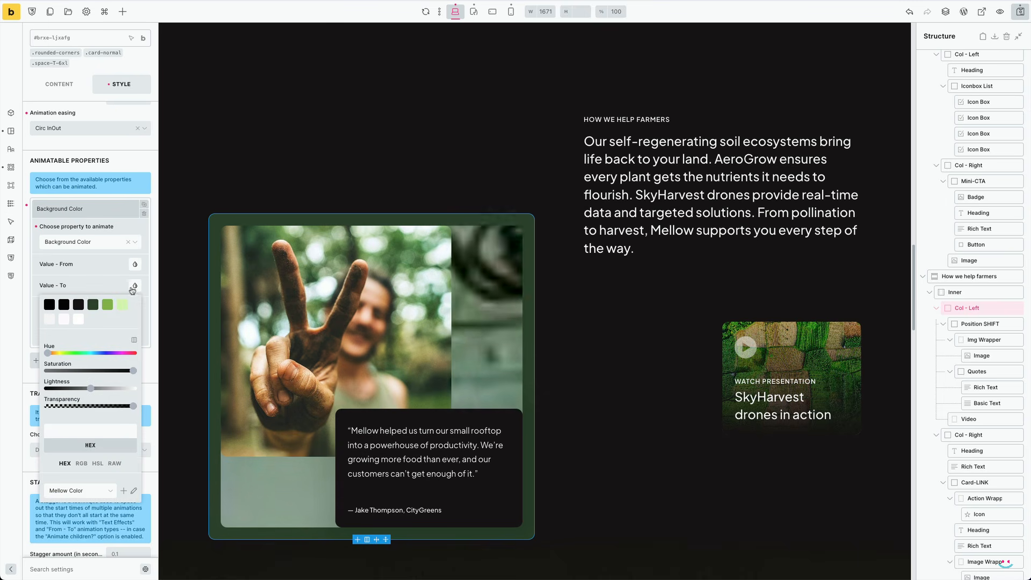
{"action": "left_click", "coordinate": [50, 308]}
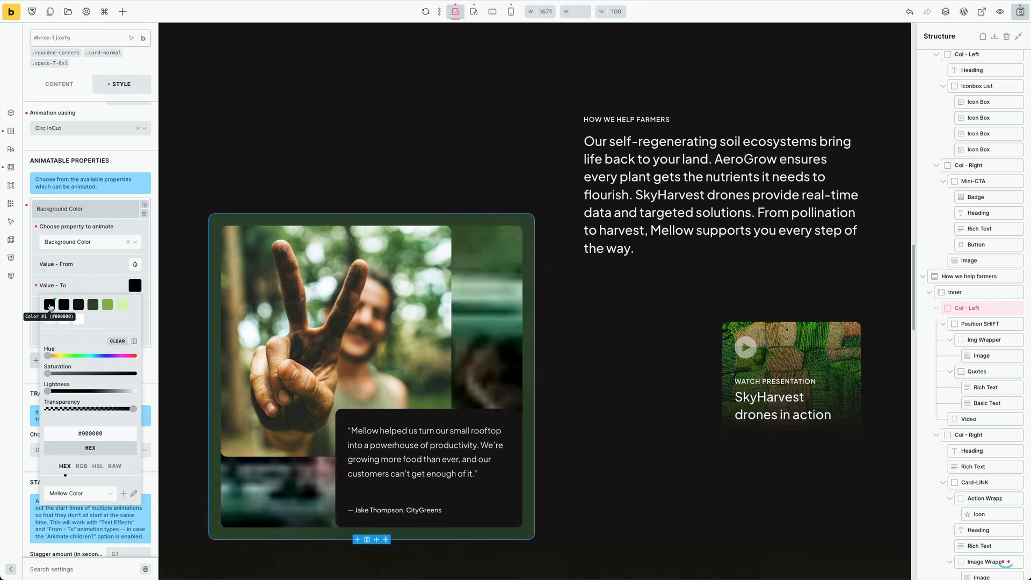
{"action": "left_click", "coordinate": [84, 287]}
{"action": "scroll", "coordinate": [88, 288], "scroll_direction": "down", "scroll_amount": 3}
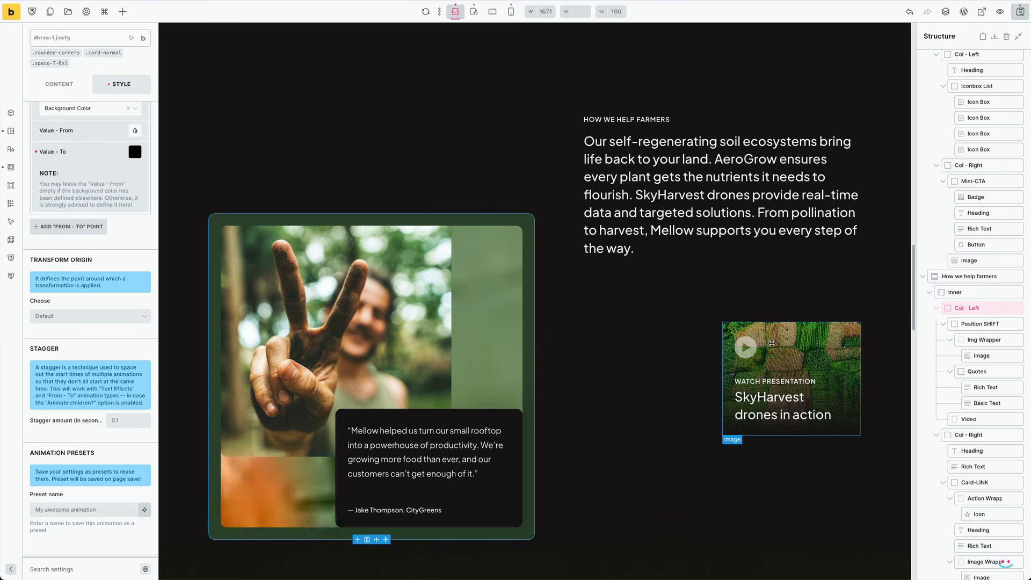
Activate Kinekt on the Action Wrapper around the play icon in Card-LINK and set its animation type to Timeline Controller
{"action": "left_click", "coordinate": [746, 348]}
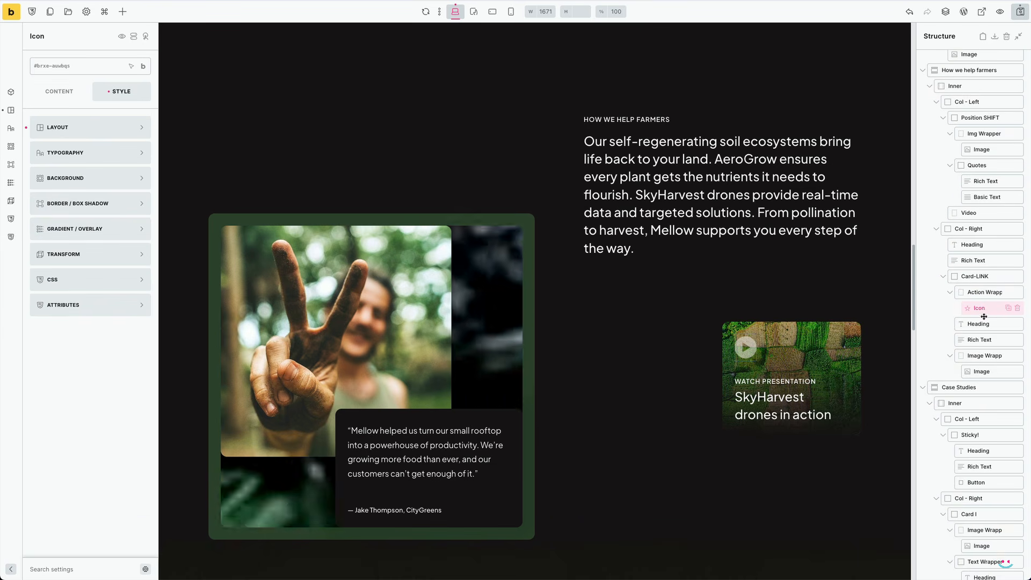
{"action": "left_click", "coordinate": [983, 292]}
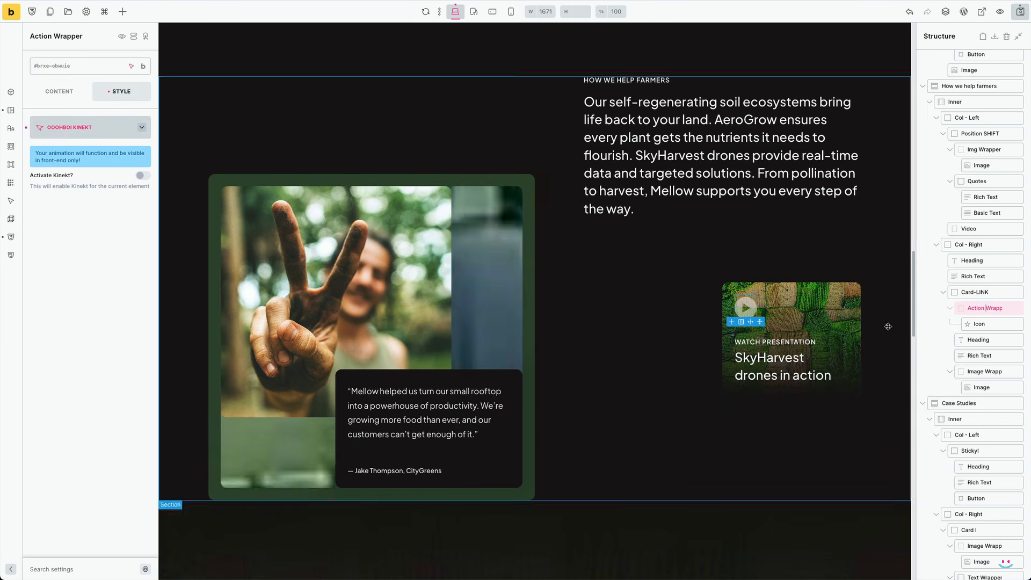
{"action": "left_click", "coordinate": [978, 324]}
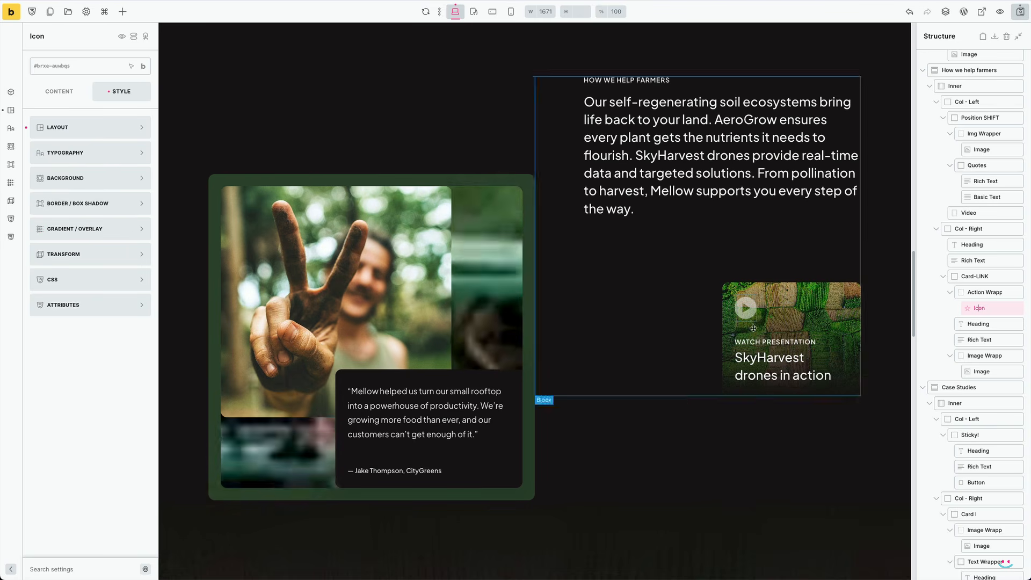
{"action": "left_click", "coordinate": [977, 291]}
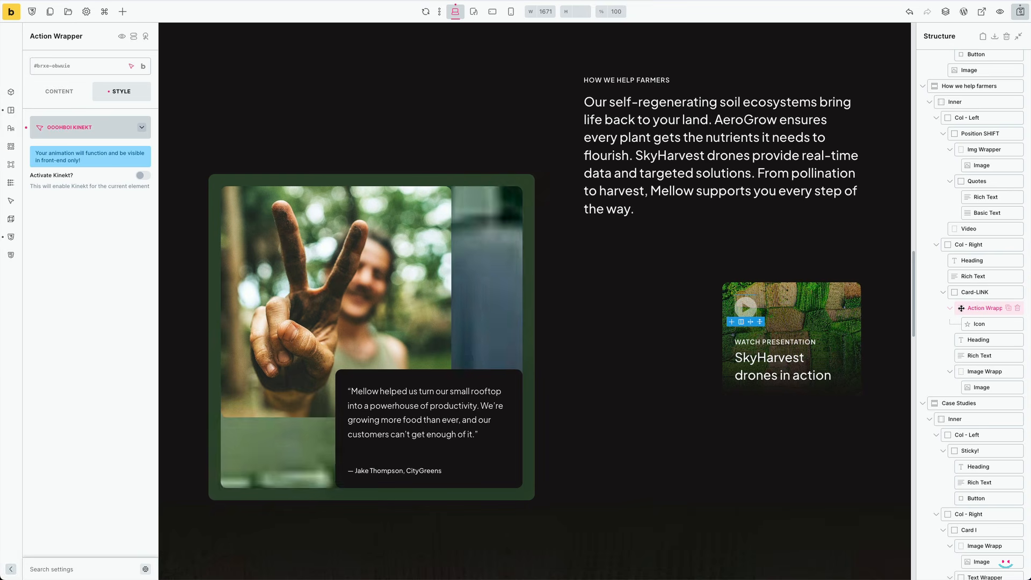
{"action": "left_click", "coordinate": [143, 175]}
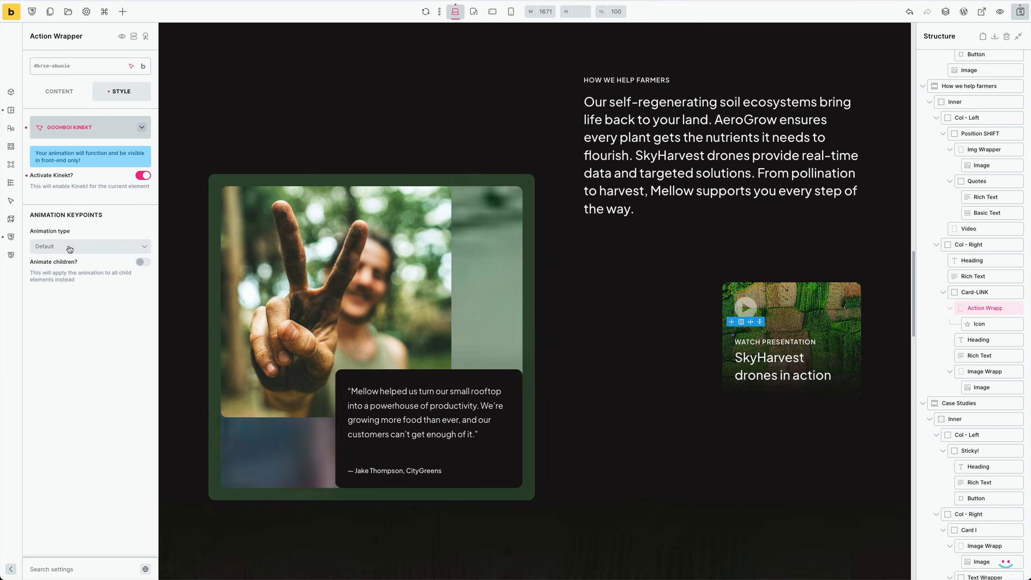
{"action": "left_click", "coordinate": [69, 249]}
{"action": "left_click", "coordinate": [70, 291]}
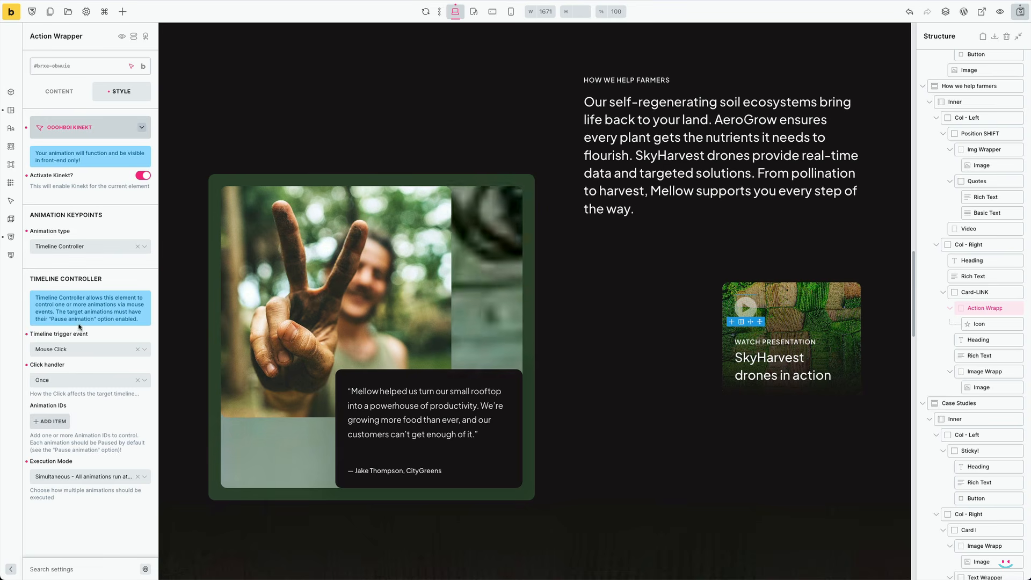
Set Action Wrapper's timeline trigger event to Mouse Click and its click handler to Play and Reverse indefinitely
{"action": "left_click", "coordinate": [74, 352]}
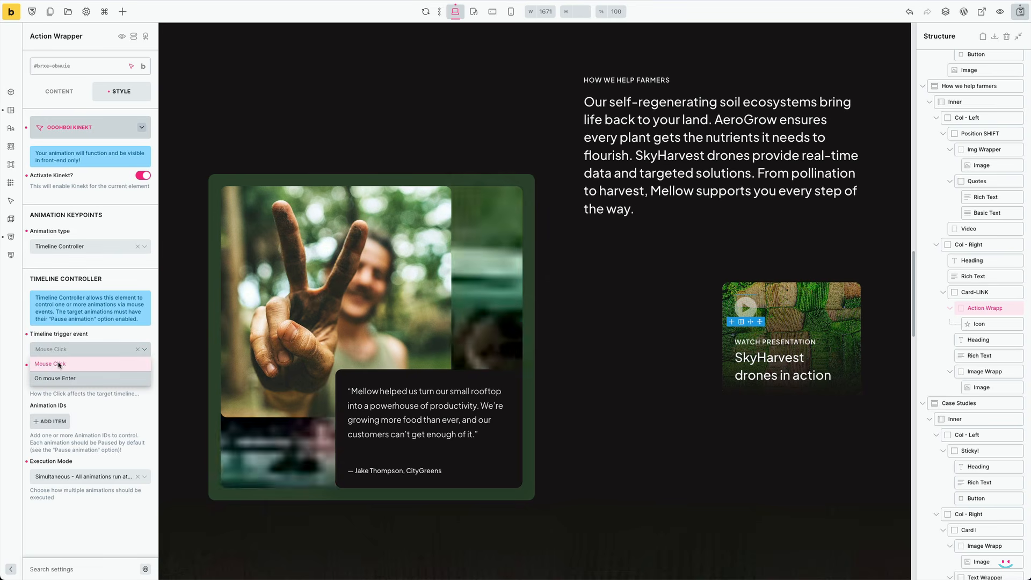
{"action": "left_click", "coordinate": [59, 364]}
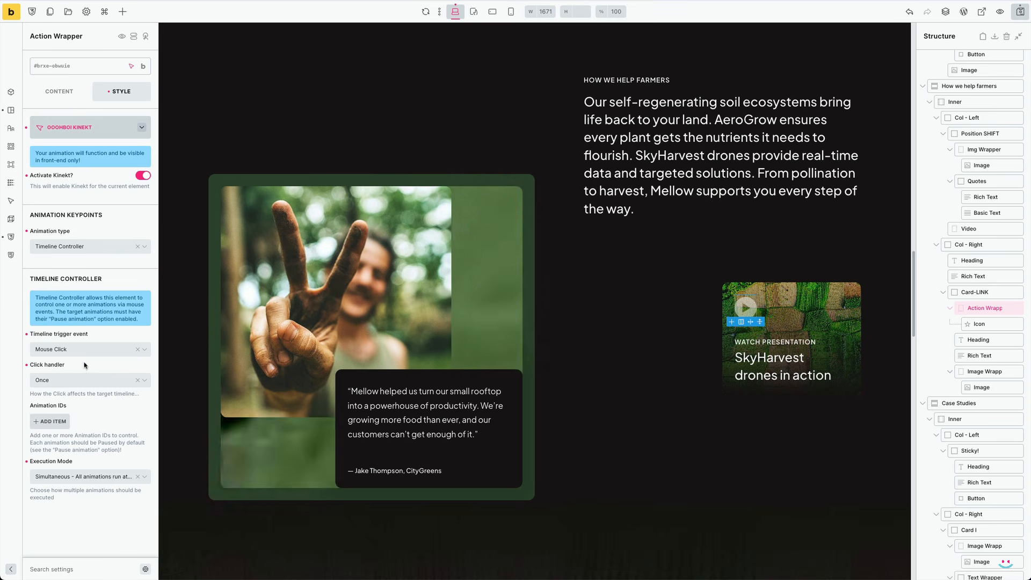
{"action": "left_click", "coordinate": [72, 380]}
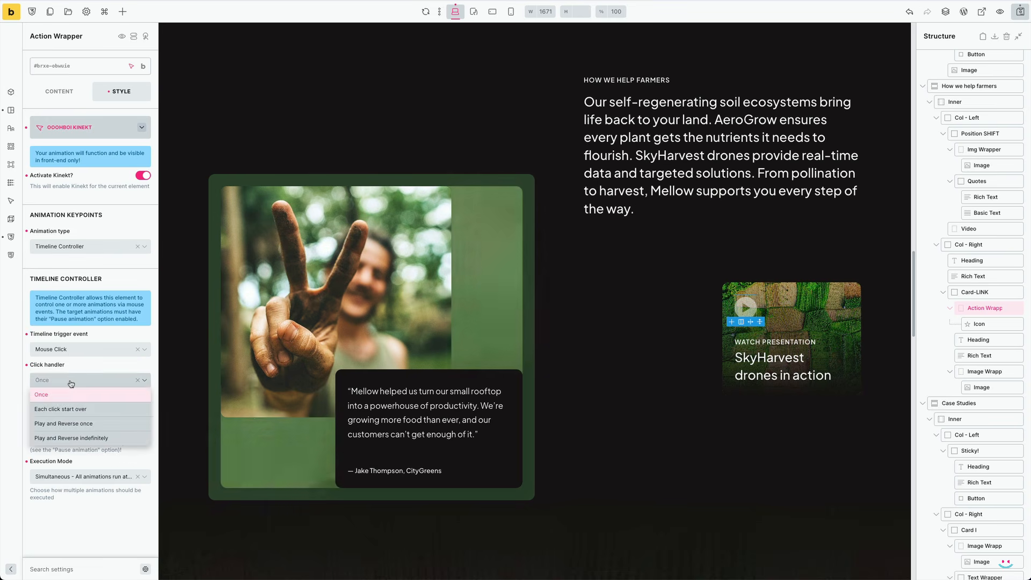
{"action": "left_click", "coordinate": [80, 439]}
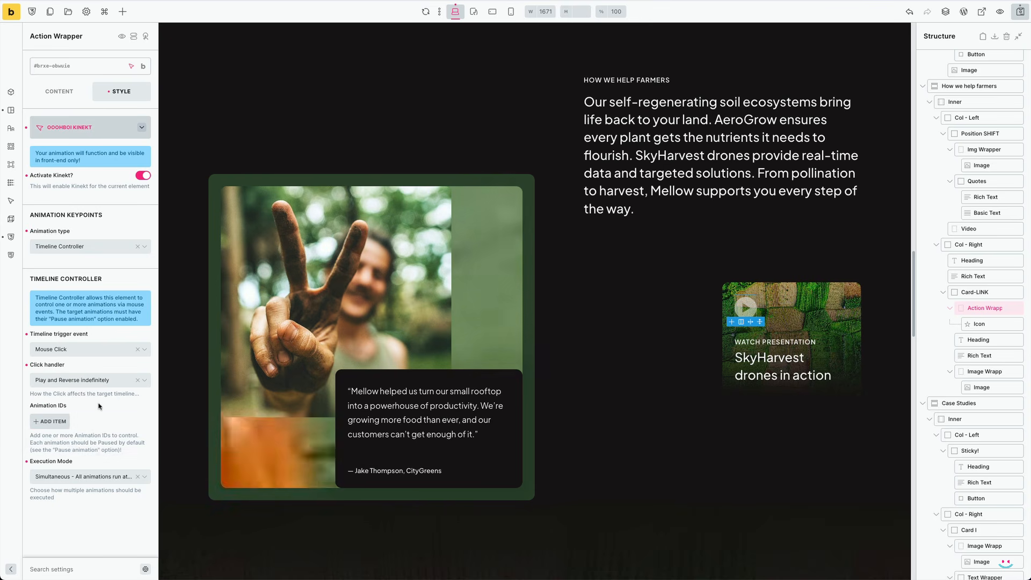
Add three animation IDs to Action Wrapper's Timeline Controller: "Image and Quotes", "Video Action" and "Wrapper BG Color"
{"action": "left_click", "coordinate": [61, 424]}
{"action": "left_click", "coordinate": [77, 461]}
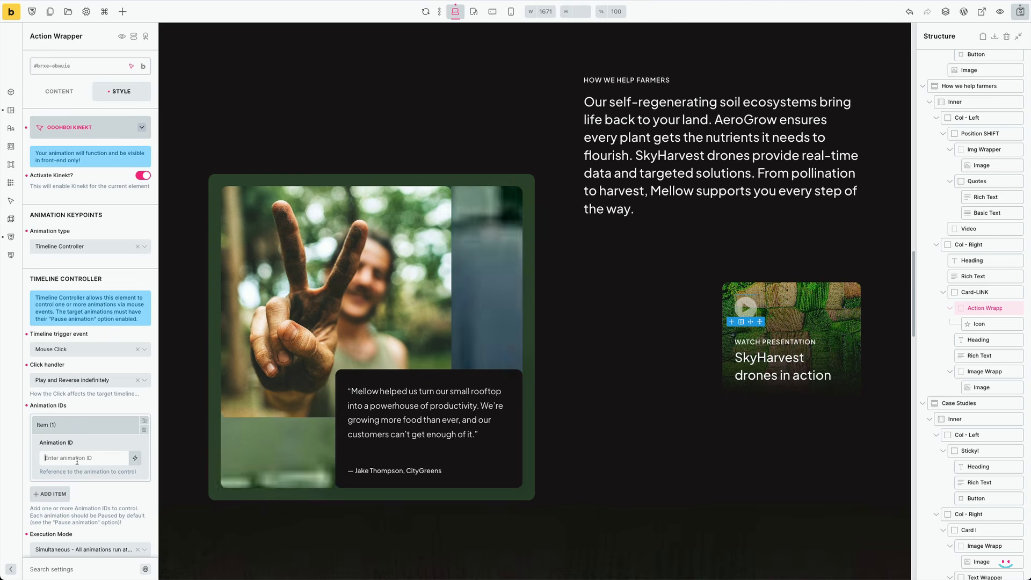
{"action": "type", "text": "Image and Quotes"}
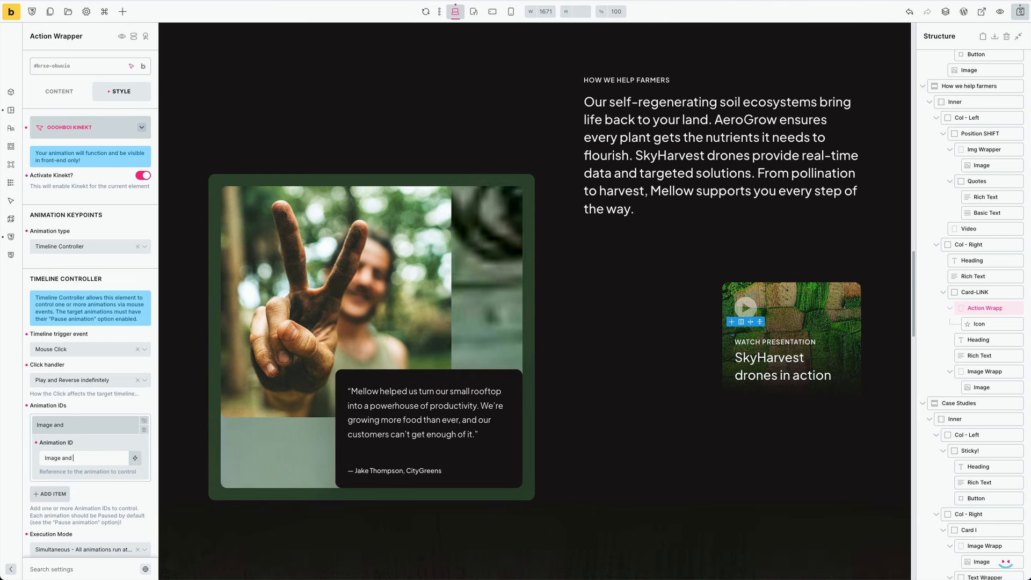
{"action": "left_click", "coordinate": [68, 495]}
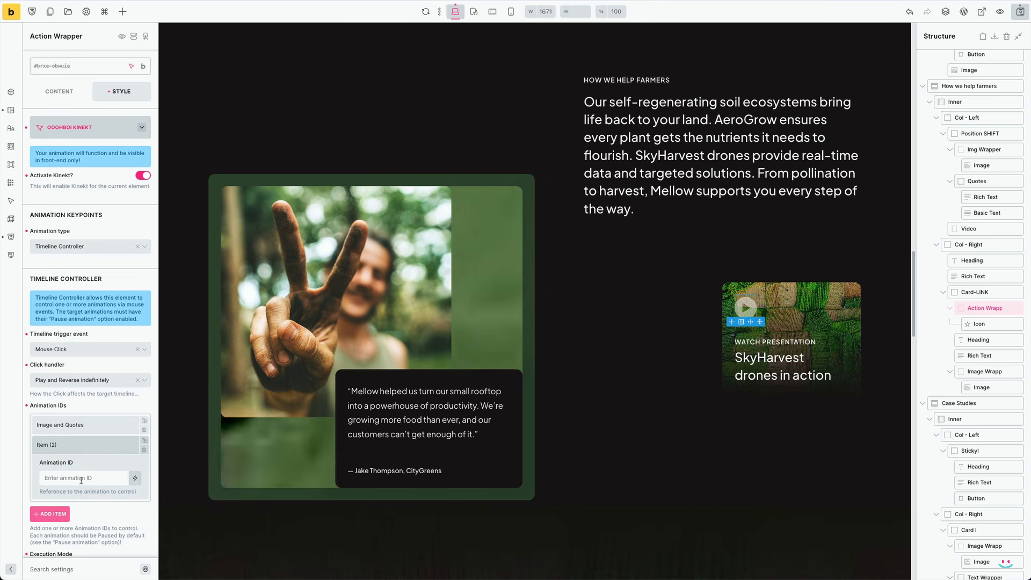
{"action": "left_click", "coordinate": [81, 478]}
{"action": "type", "text": "Video Action"}
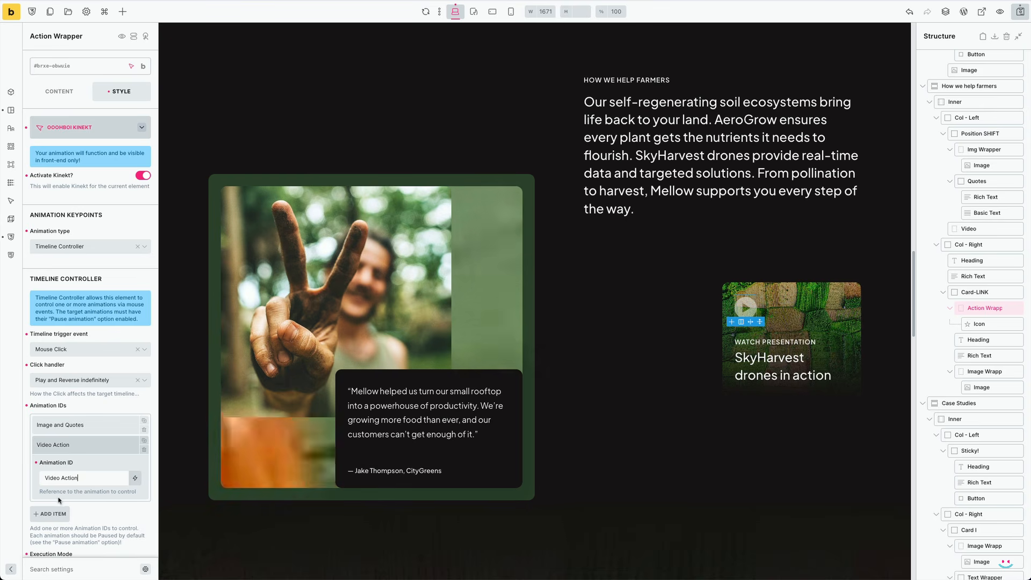
{"action": "left_click", "coordinate": [61, 514]}
{"action": "left_click", "coordinate": [74, 498]}
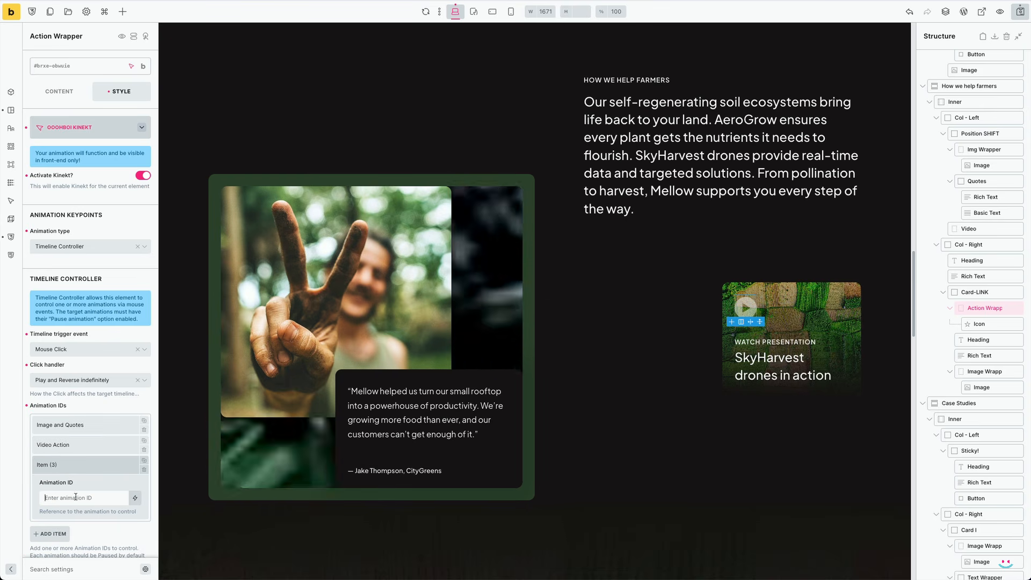
{"action": "type", "text": "Wrapper BG Color"}
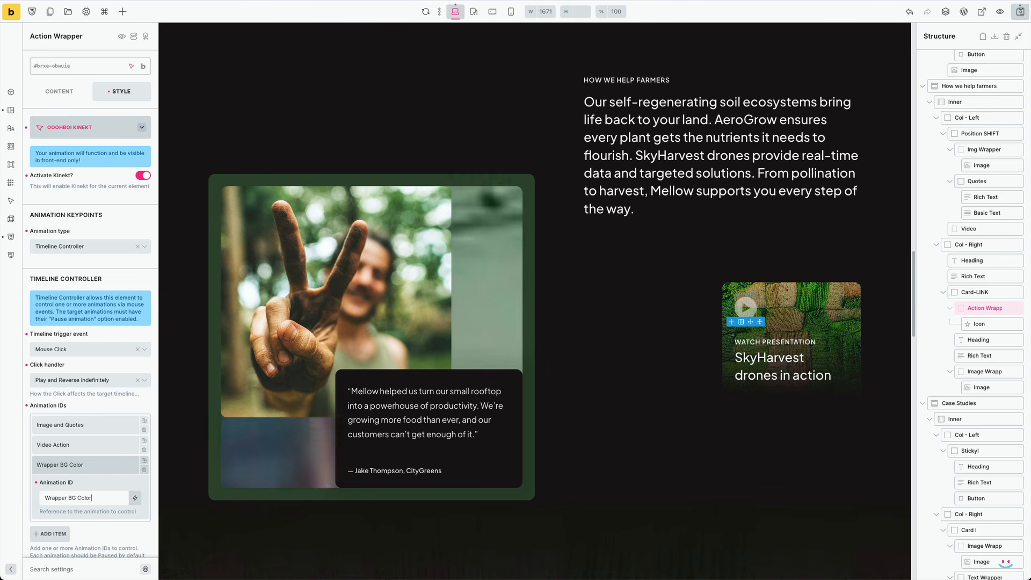
Set the Timeline Controller's execution mode to Simultaneous so all animations run at the same time, and save the page
{"action": "scroll", "coordinate": [78, 407], "scroll_direction": "down", "scroll_amount": 3}
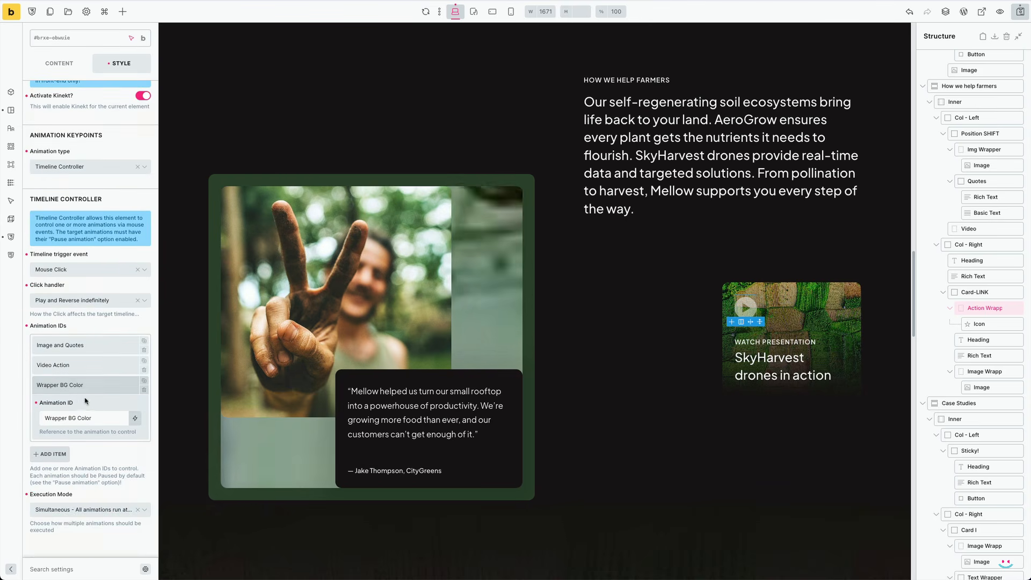
{"action": "left_click", "coordinate": [77, 514]}
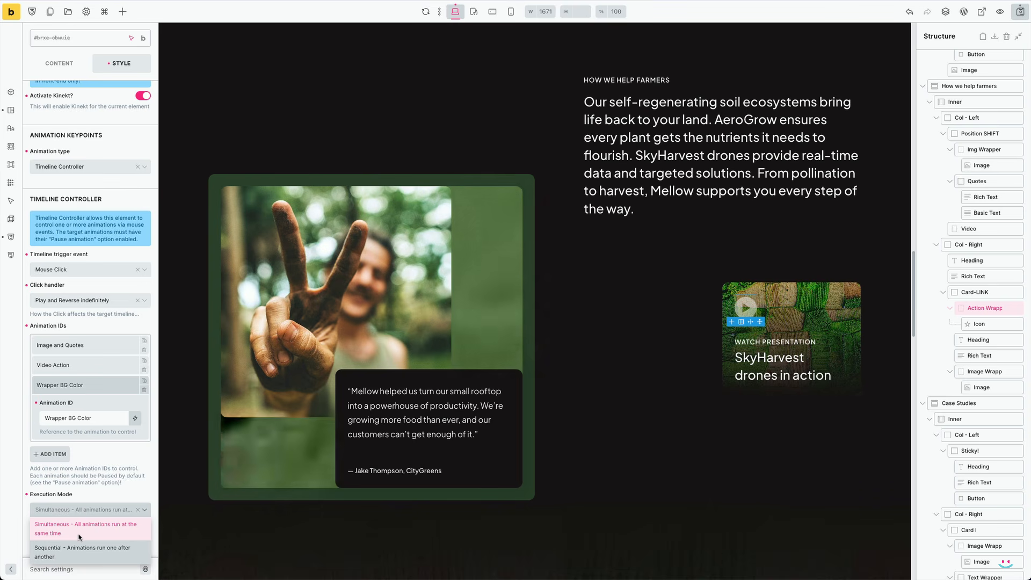
{"action": "left_click", "coordinate": [59, 526]}
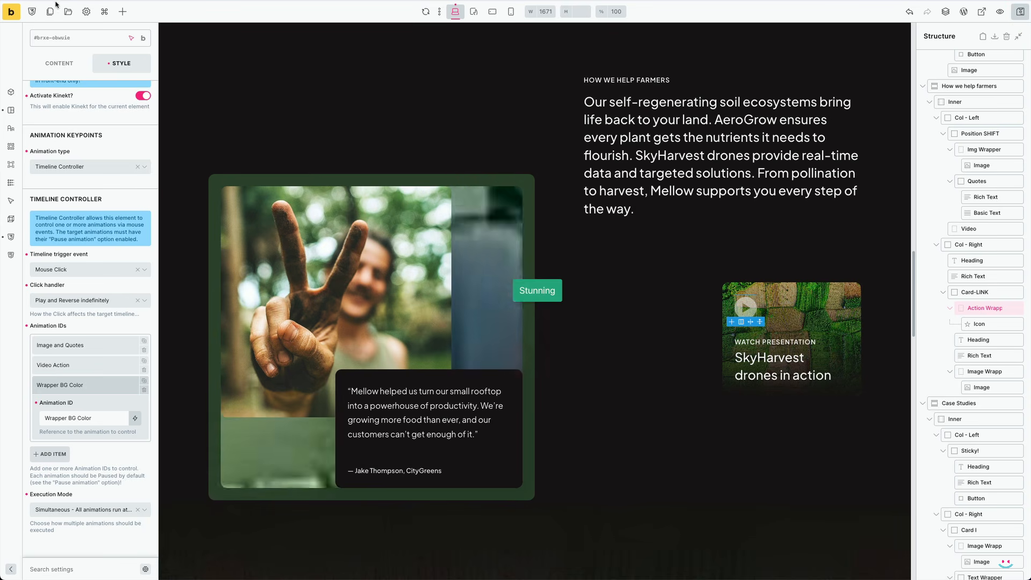
Test the play icon on the SkyHarvest card in the front-end page, playing and reversing the video animation twice
{"action": "left_click", "coordinate": [11, 12]}
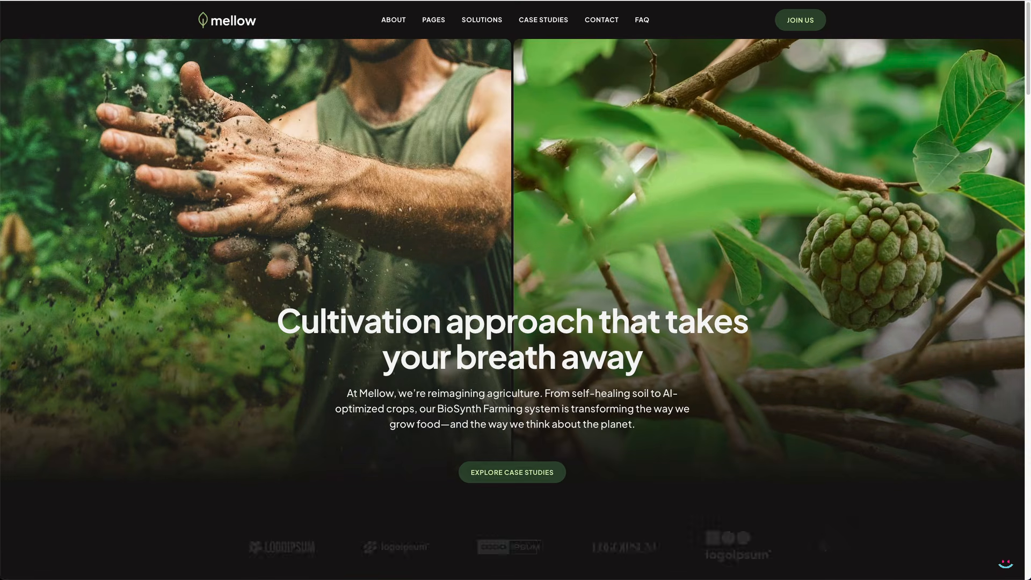
{"action": "scroll", "coordinate": [881, 504], "scroll_direction": "down", "scroll_amount": 1}
{"action": "scroll", "coordinate": [882, 503], "scroll_direction": "down", "scroll_amount": 15}
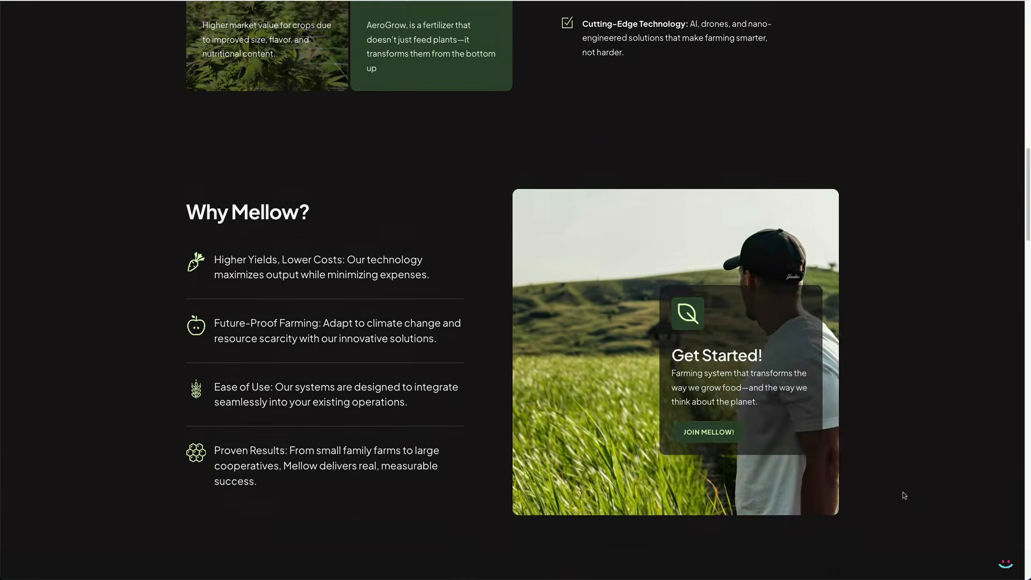
{"action": "scroll", "coordinate": [904, 492], "scroll_direction": "up", "scroll_amount": 3}
{"action": "scroll", "coordinate": [904, 492], "scroll_direction": "down", "scroll_amount": 12}
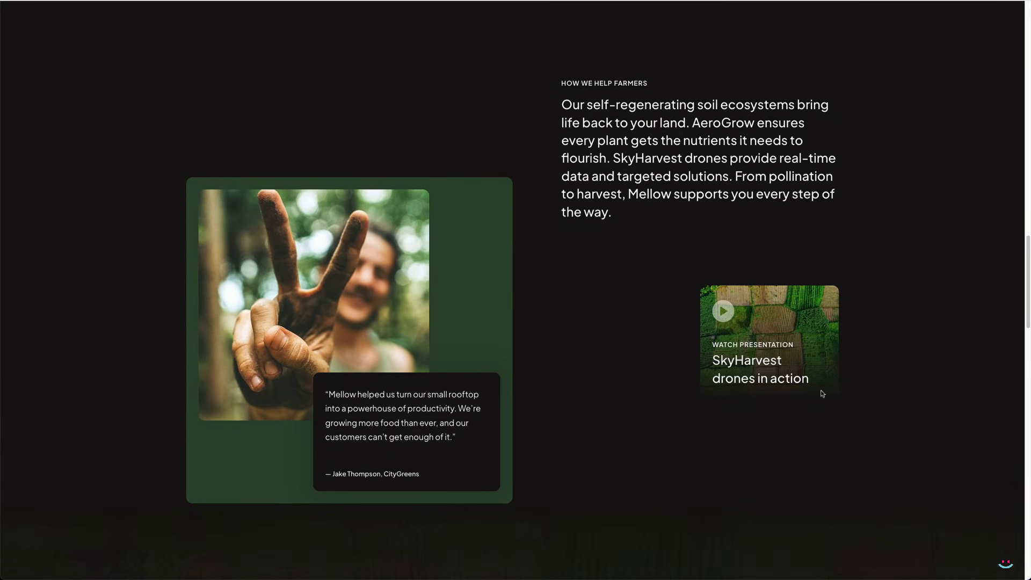
{"action": "left_click", "coordinate": [724, 316]}
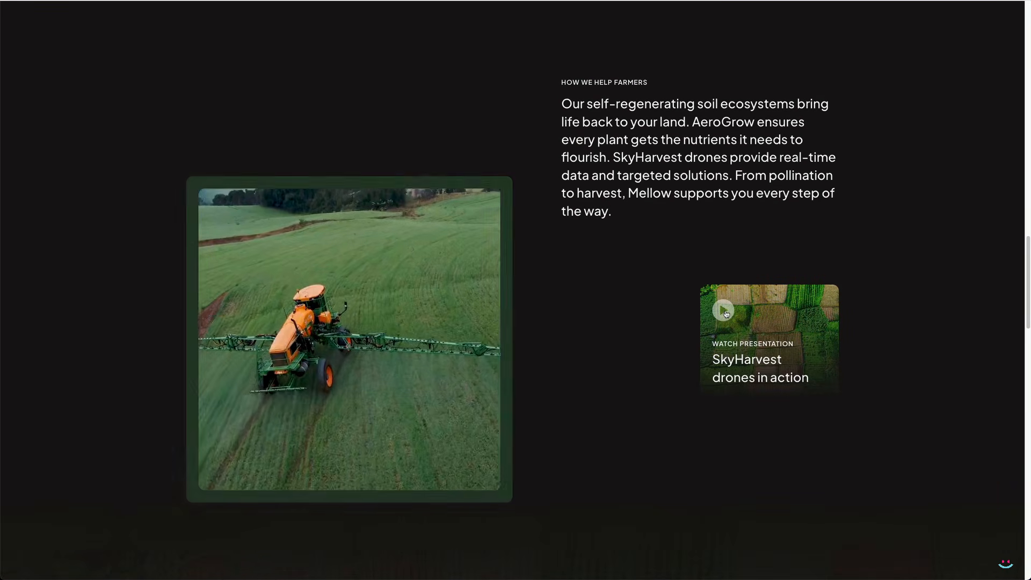
{"action": "left_click", "coordinate": [725, 314]}
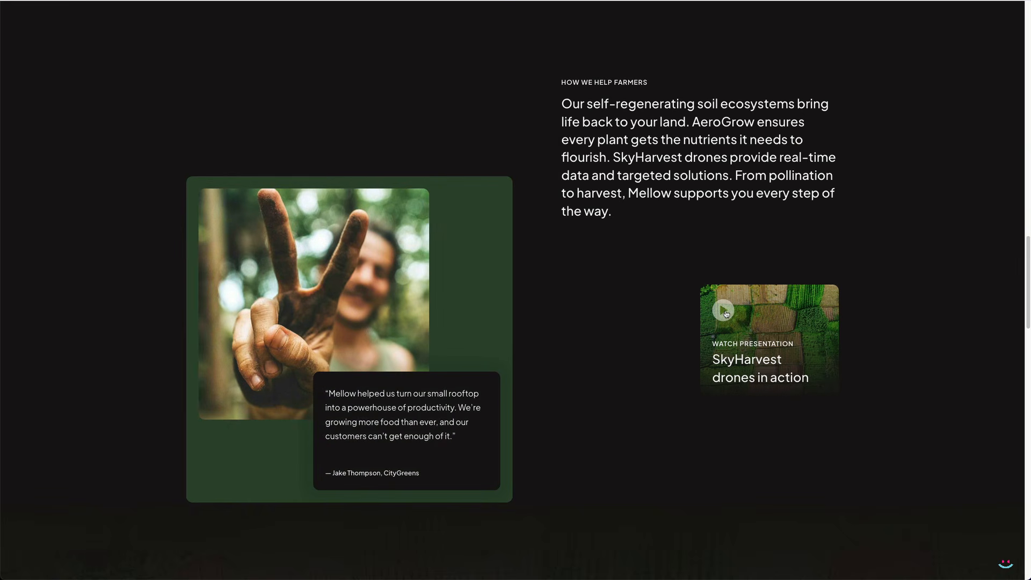
{"action": "left_click", "coordinate": [726, 314]}
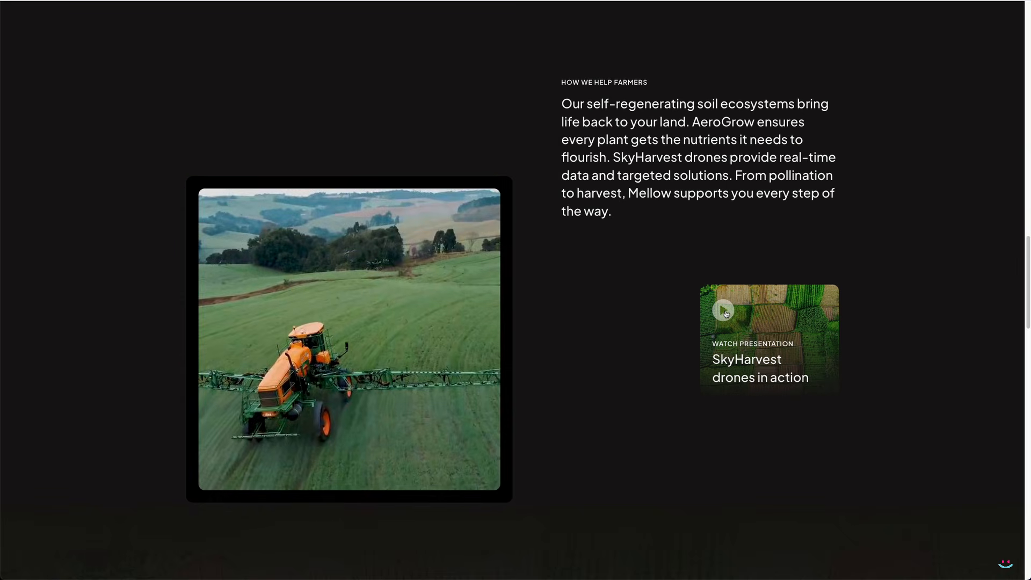
{"action": "left_click", "coordinate": [725, 314]}
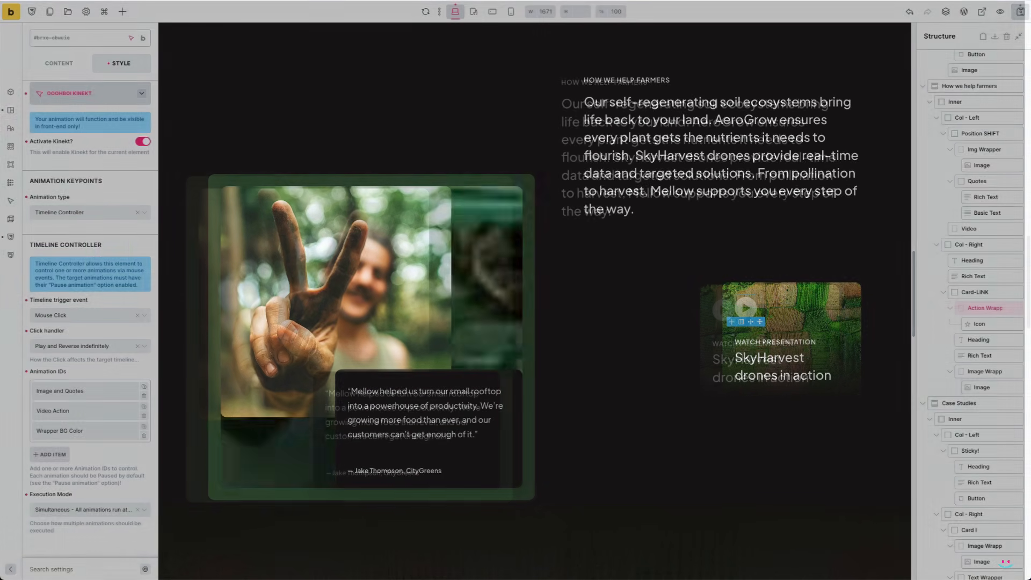
Load the Kinekt preset Animate Children Fade To Top (block) on the Sticky! block in the Case Studies section
{"action": "scroll", "coordinate": [681, 438], "scroll_direction": "down", "scroll_amount": 5}
{"action": "scroll", "coordinate": [681, 438], "scroll_direction": "down", "scroll_amount": 4}
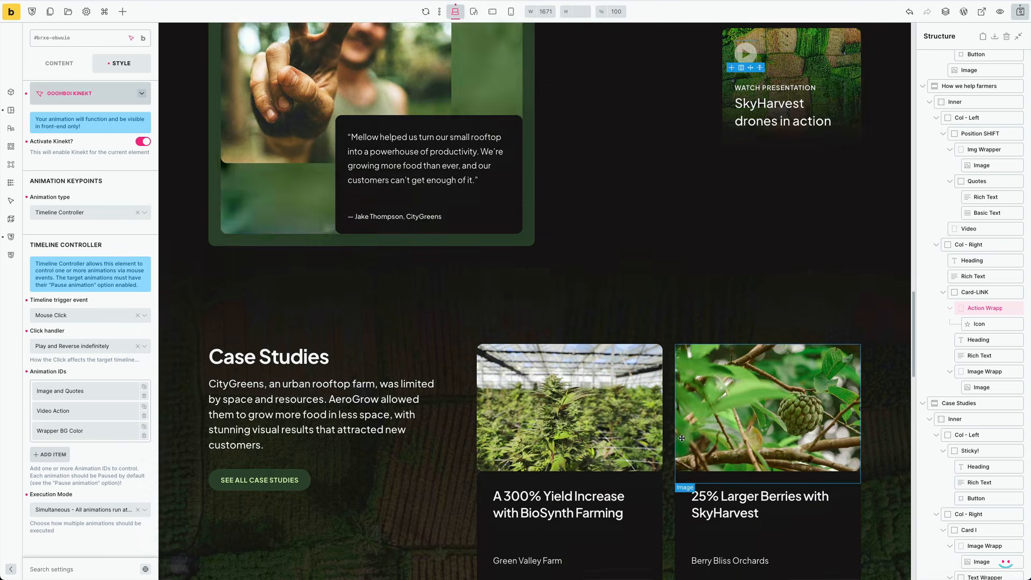
{"action": "left_click", "coordinate": [375, 267]}
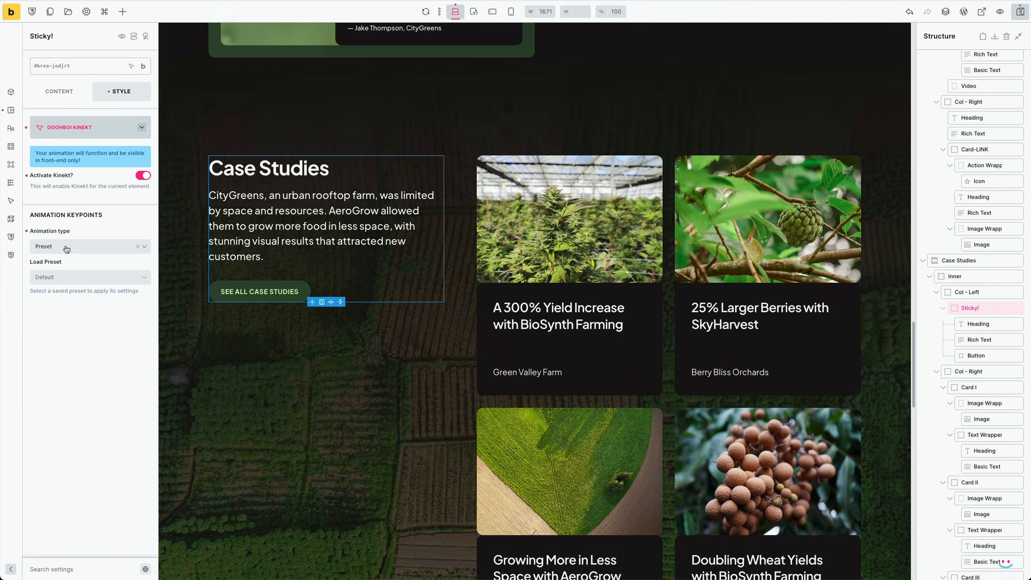
{"action": "left_click", "coordinate": [67, 277]}
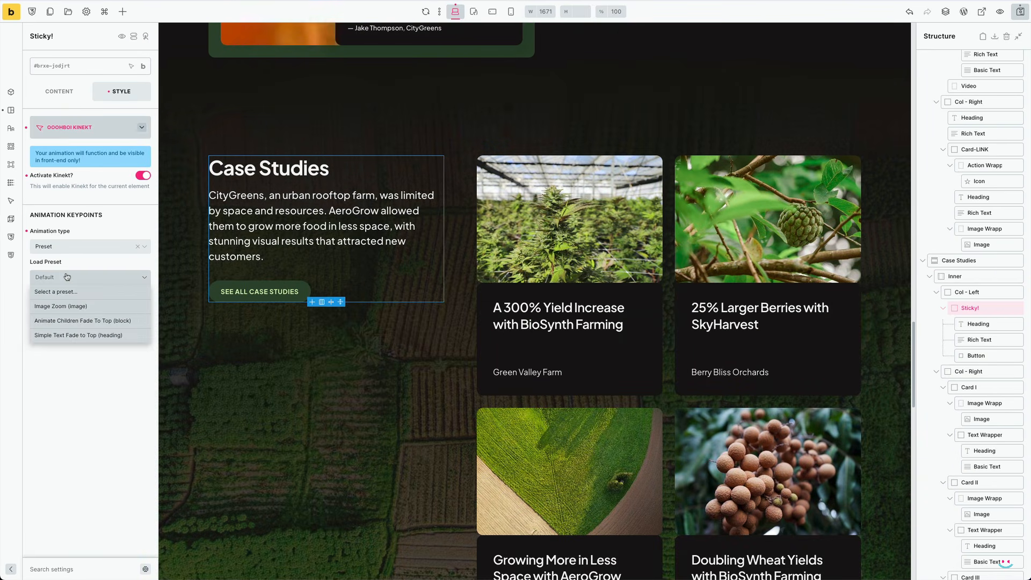
{"action": "left_click", "coordinate": [67, 321]}
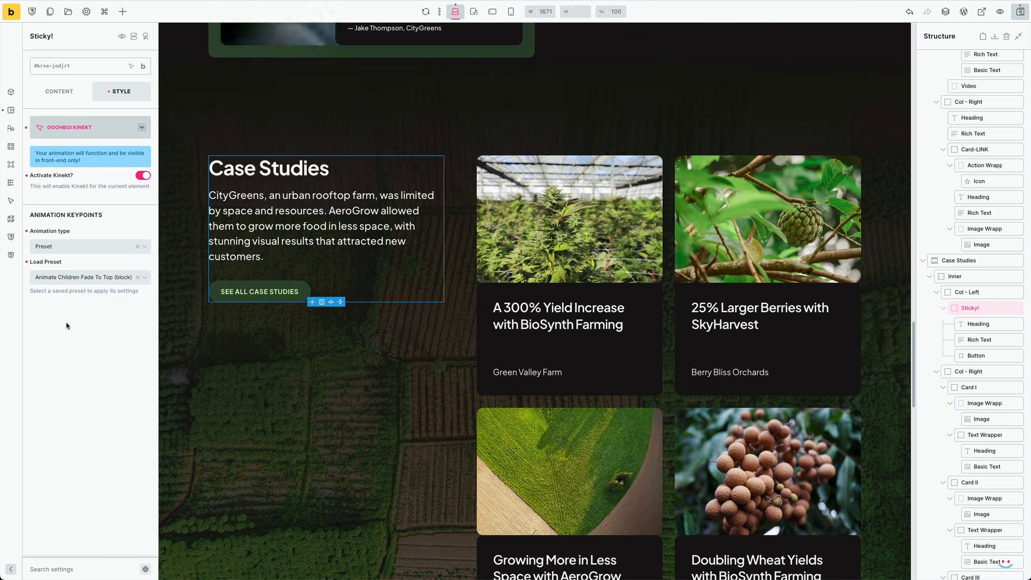
Activate Kinekt on Col - Right in Case Studies and load the Animate Children Fade To Top (block) preset
{"action": "left_click", "coordinate": [669, 285]}
{"action": "left_click", "coordinate": [143, 175]}
{"action": "left_click", "coordinate": [143, 176]}
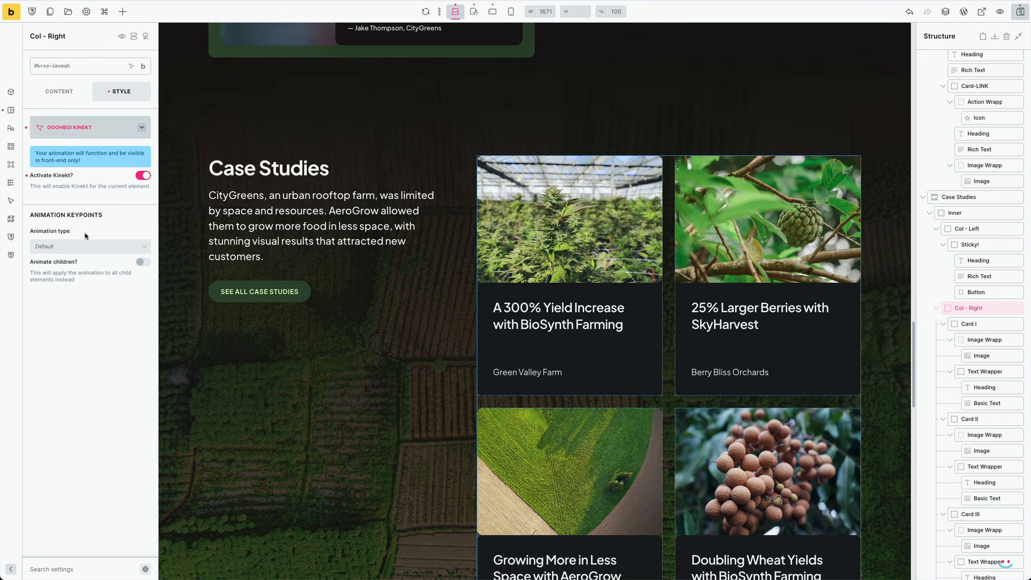
{"action": "left_click", "coordinate": [84, 247]}
{"action": "left_click", "coordinate": [81, 258]}
{"action": "left_click", "coordinate": [84, 278]}
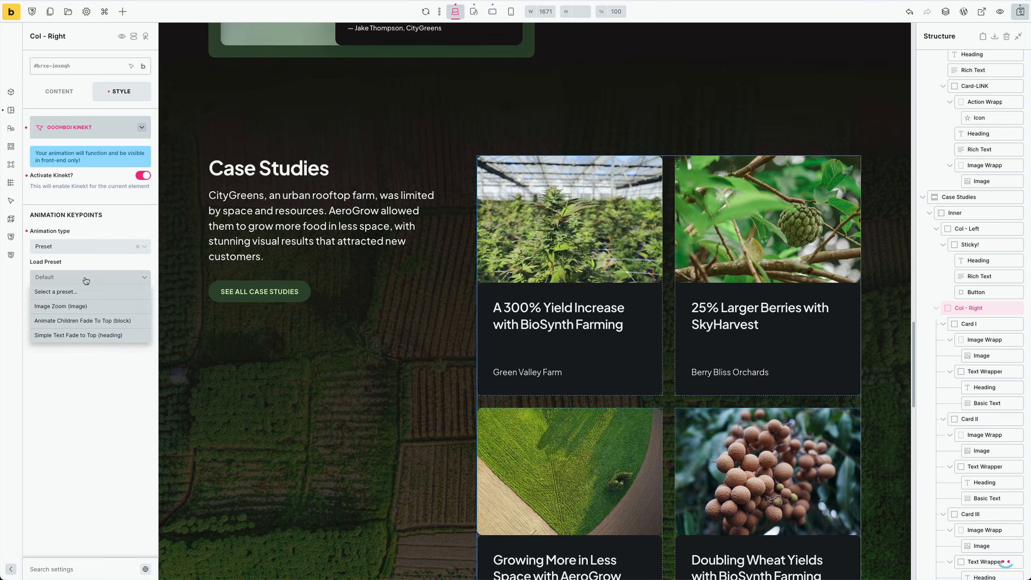
{"action": "left_click", "coordinate": [82, 327]}
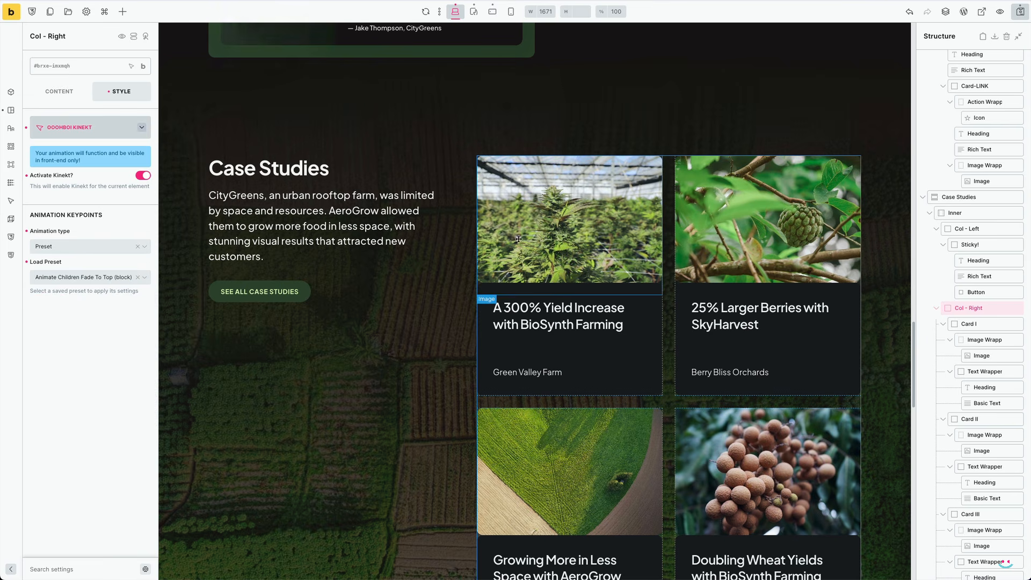
Activate Kinekt on the Card I and Card II images and load the Image Zoom (image) preset on them
{"action": "left_click", "coordinate": [526, 233]}
{"action": "left_click", "coordinate": [142, 175]}
{"action": "left_click", "coordinate": [85, 247]}
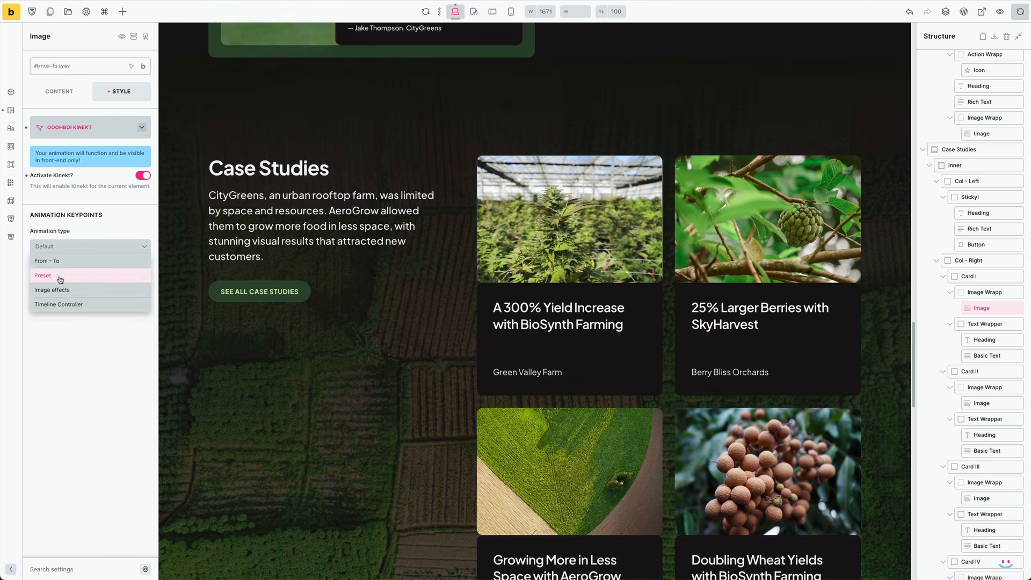
{"action": "left_click", "coordinate": [43, 275]}
{"action": "left_click", "coordinate": [84, 278]}
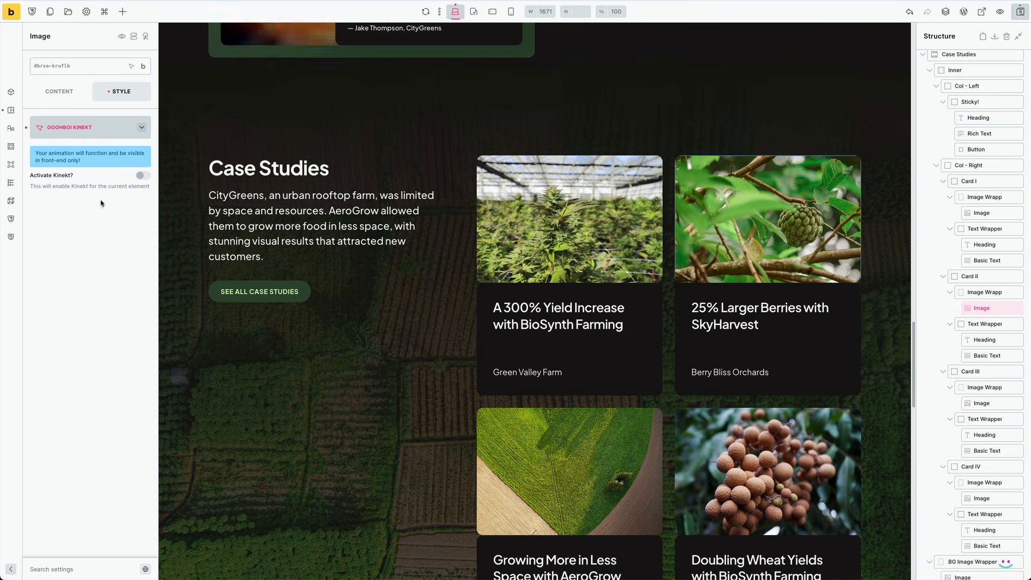
{"action": "left_click", "coordinate": [143, 176]}
{"action": "left_click", "coordinate": [85, 246]}
{"action": "left_click", "coordinate": [43, 275]}
{"action": "left_click", "coordinate": [84, 278]}
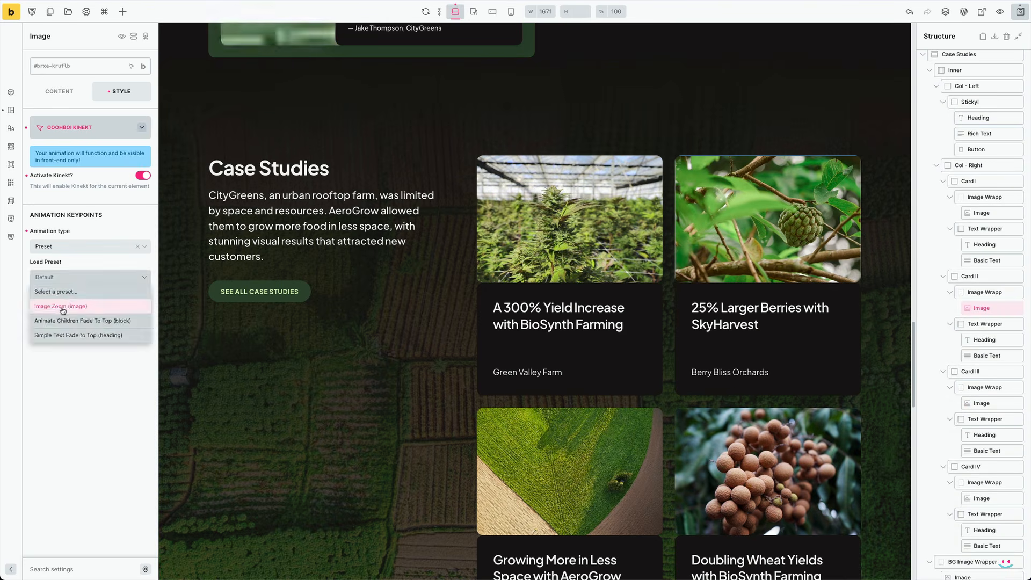
{"action": "left_click", "coordinate": [60, 313]}
Activate Kinekt on the Card III image and load the Image Zoom (image) preset
{"action": "left_click", "coordinate": [560, 451]}
{"action": "left_click", "coordinate": [143, 175]}
{"action": "left_click", "coordinate": [85, 246]}
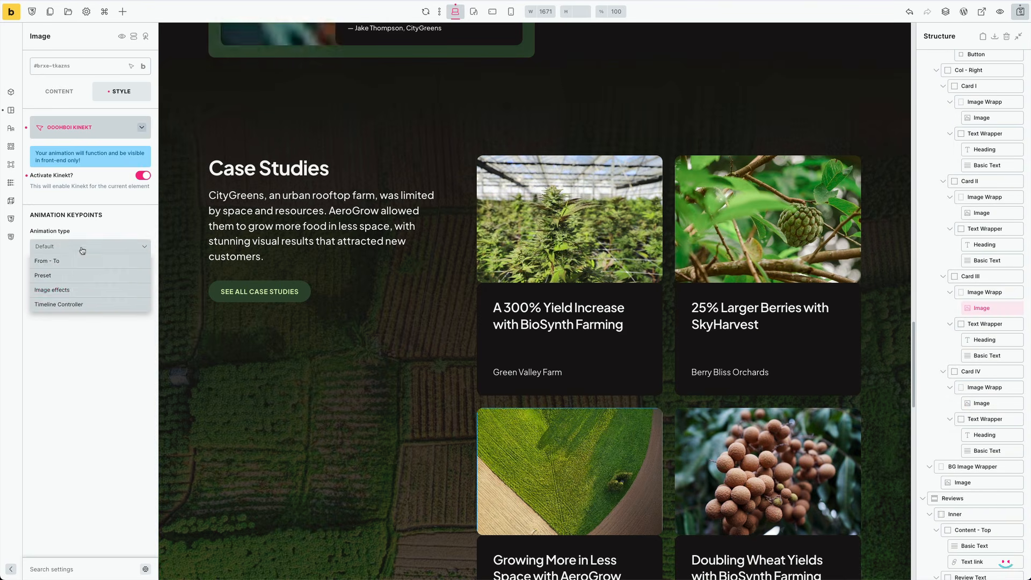
{"action": "left_click", "coordinate": [43, 275]}
{"action": "left_click", "coordinate": [84, 279]}
{"action": "left_click", "coordinate": [59, 313]}
Activate Kinekt on the Card IV image and load the Image Zoom (image) preset
{"action": "left_click", "coordinate": [735, 519]}
{"action": "left_click", "coordinate": [143, 175]}
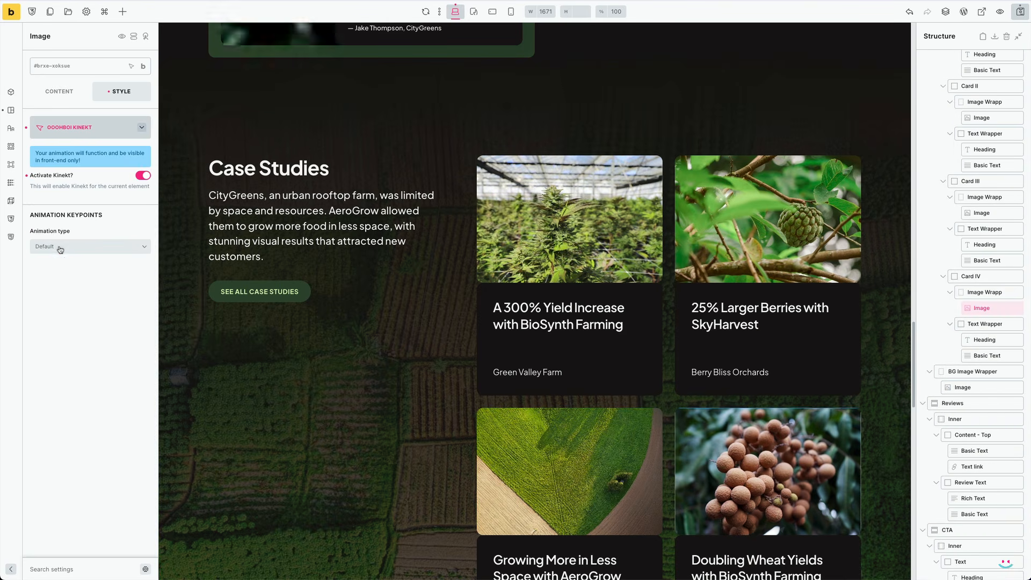
{"action": "left_click", "coordinate": [85, 247]}
{"action": "left_click", "coordinate": [43, 275]}
{"action": "left_click", "coordinate": [84, 278]}
{"action": "left_click", "coordinate": [59, 314]}
Activate Kinekt on the image inside the Case Studies BG Image Wrapper and set its animation type to Image effects
{"action": "scroll", "coordinate": [471, 436], "scroll_direction": "down", "scroll_amount": 5}
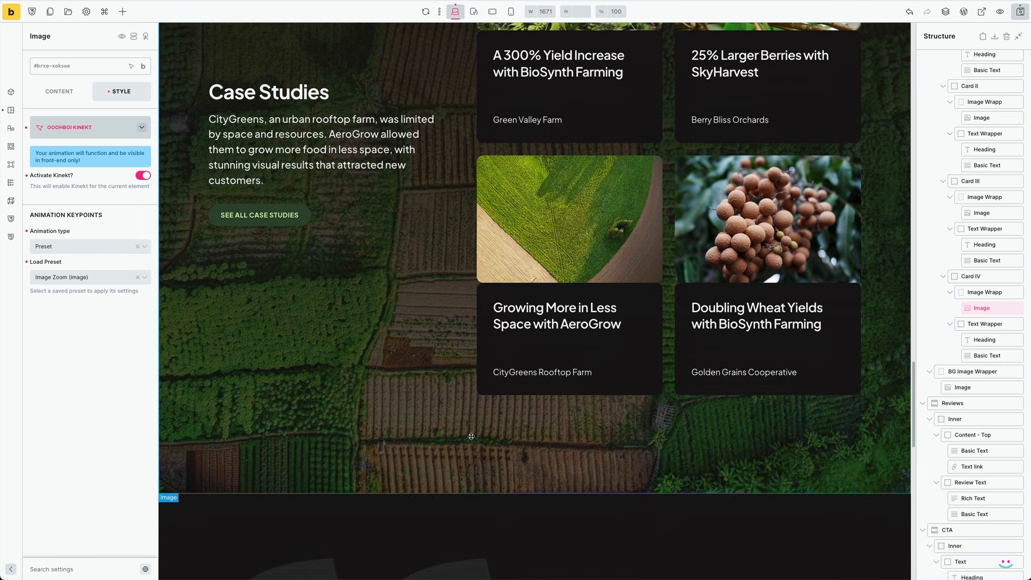
{"action": "left_click", "coordinate": [471, 436]}
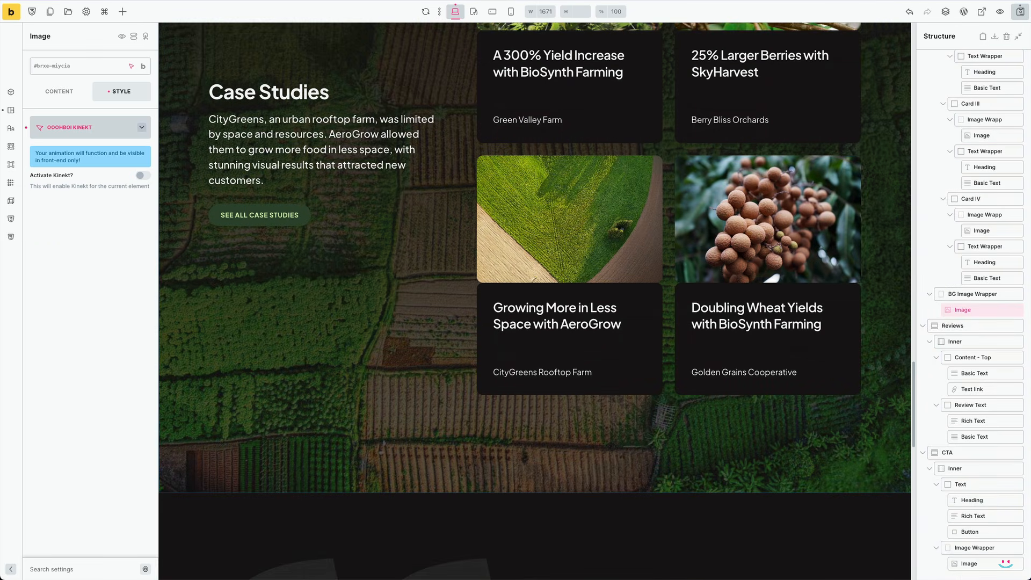
{"action": "left_click", "coordinate": [143, 176]}
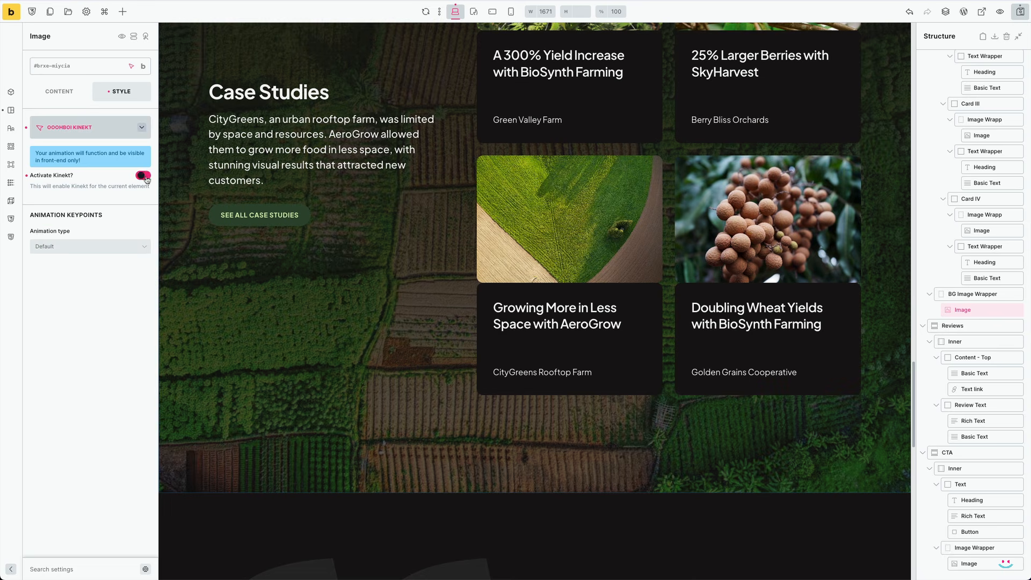
{"action": "left_click", "coordinate": [79, 248]}
{"action": "left_click", "coordinate": [75, 290]}
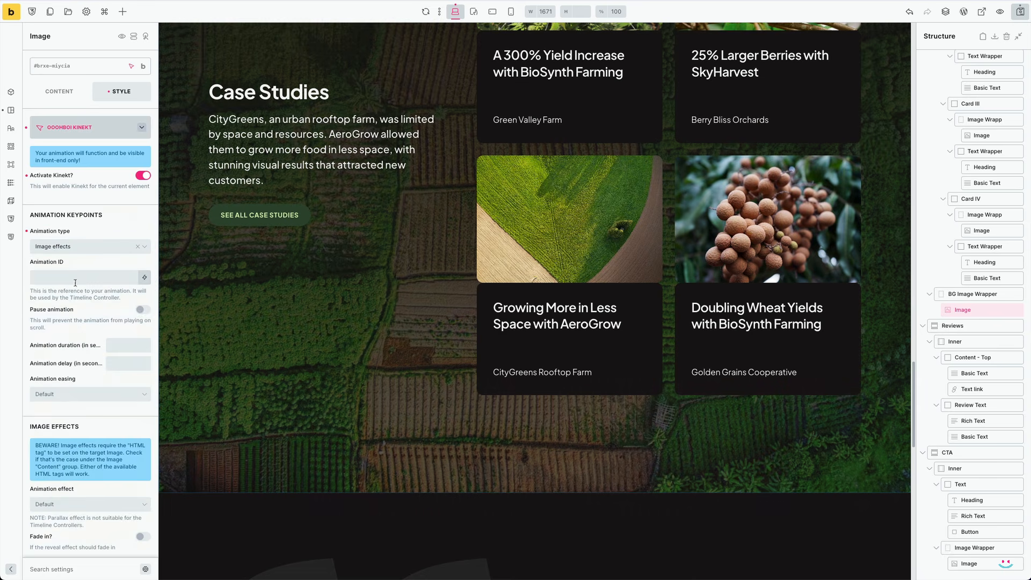
Set the background image's animation effect to Parallax with a parallax volume of 30
{"action": "scroll", "coordinate": [80, 284], "scroll_direction": "down", "scroll_amount": 2}
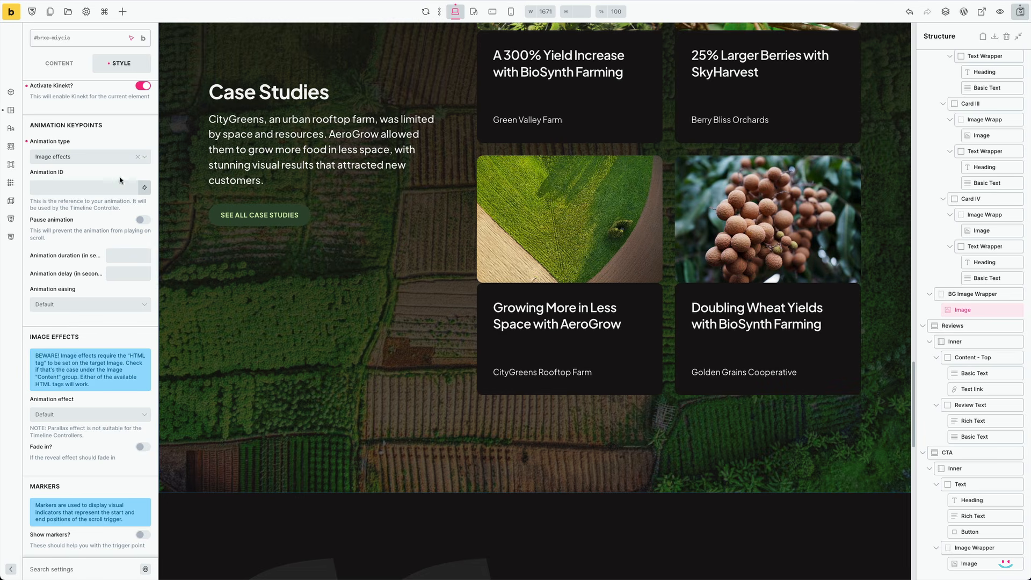
{"action": "scroll", "coordinate": [91, 188], "scroll_direction": "down", "scroll_amount": 2}
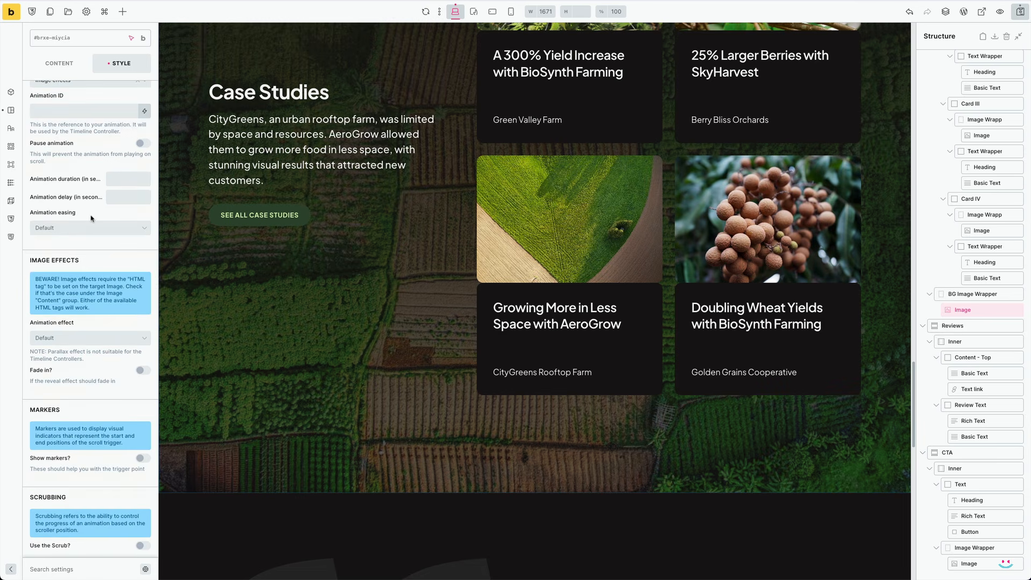
{"action": "scroll", "coordinate": [90, 216], "scroll_direction": "down", "scroll_amount": 3}
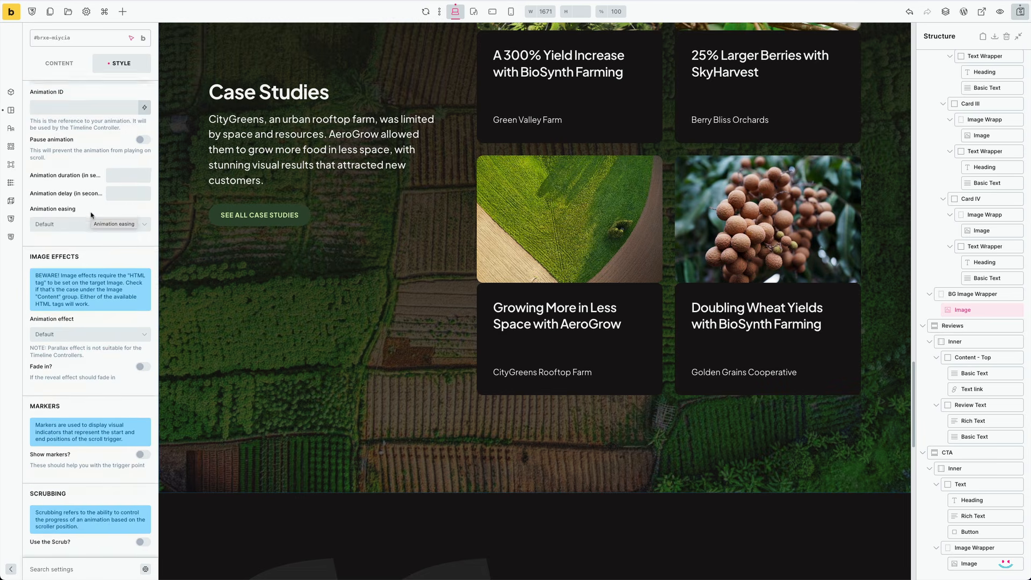
{"action": "scroll", "coordinate": [91, 216], "scroll_direction": "up", "scroll_amount": 6}
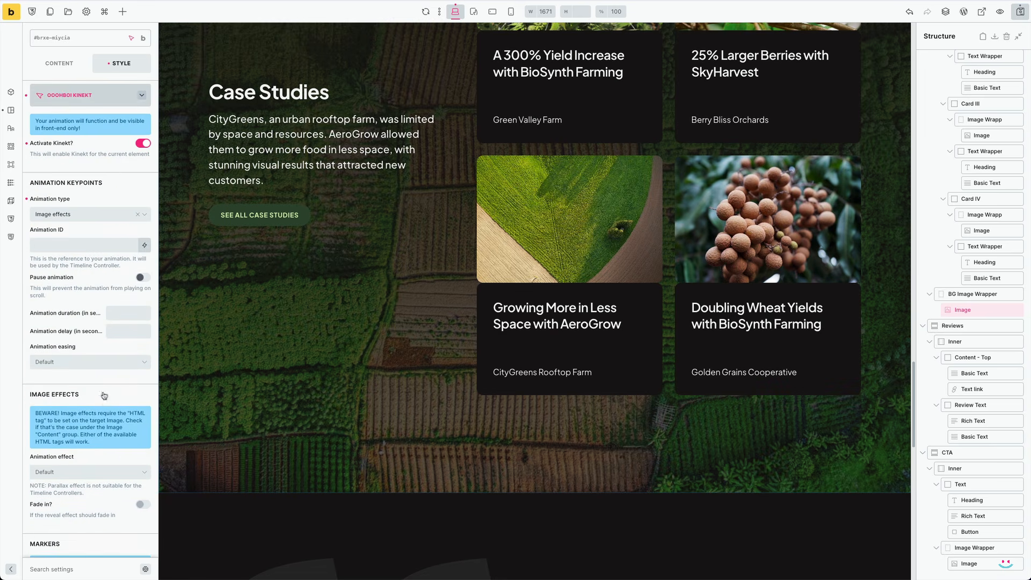
{"action": "scroll", "coordinate": [104, 400], "scroll_direction": "down", "scroll_amount": 2}
{"action": "scroll", "coordinate": [105, 346], "scroll_direction": "down", "scroll_amount": 4}
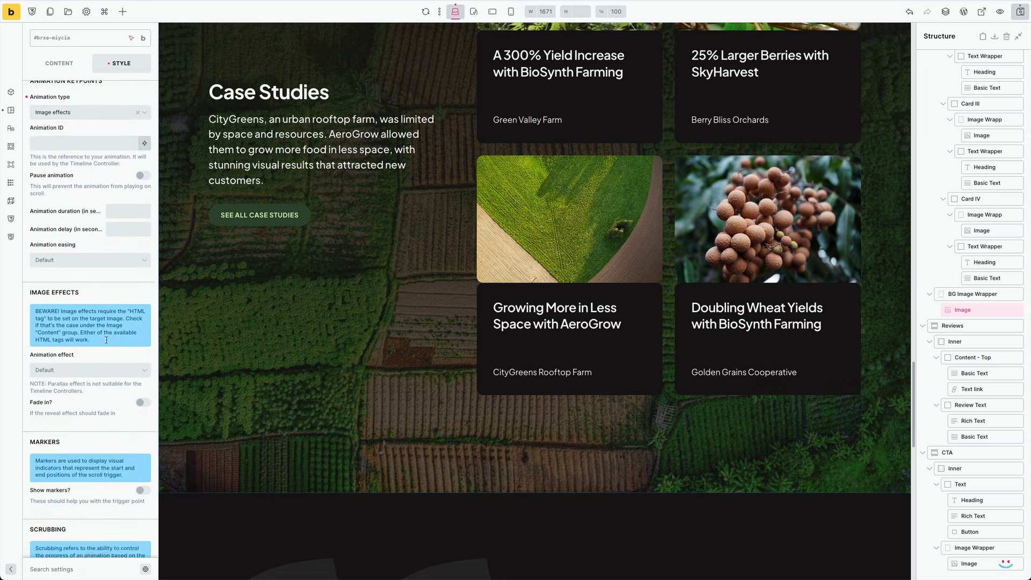
{"action": "scroll", "coordinate": [96, 322], "scroll_direction": "down", "scroll_amount": 1}
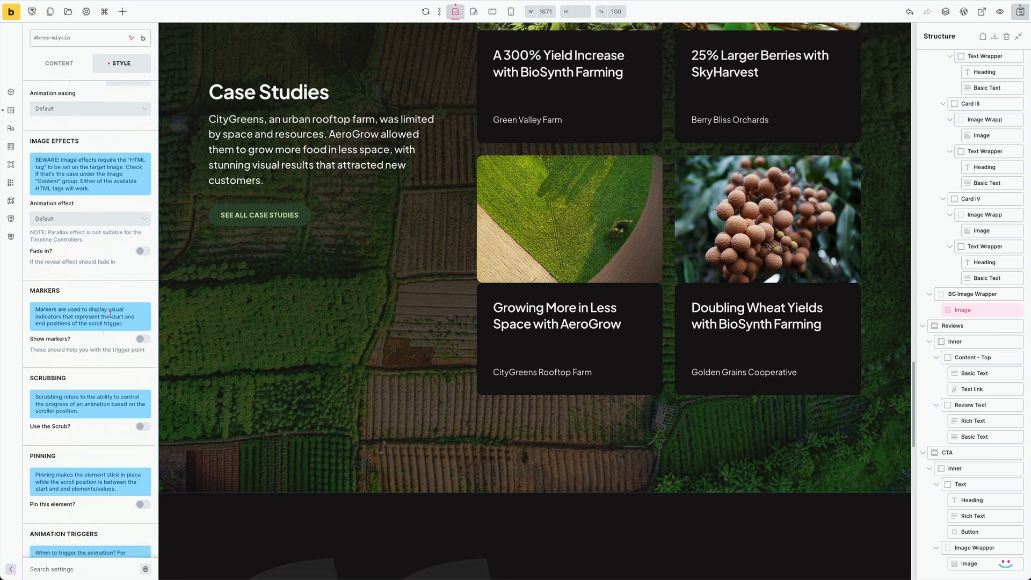
{"action": "left_click", "coordinate": [78, 219]}
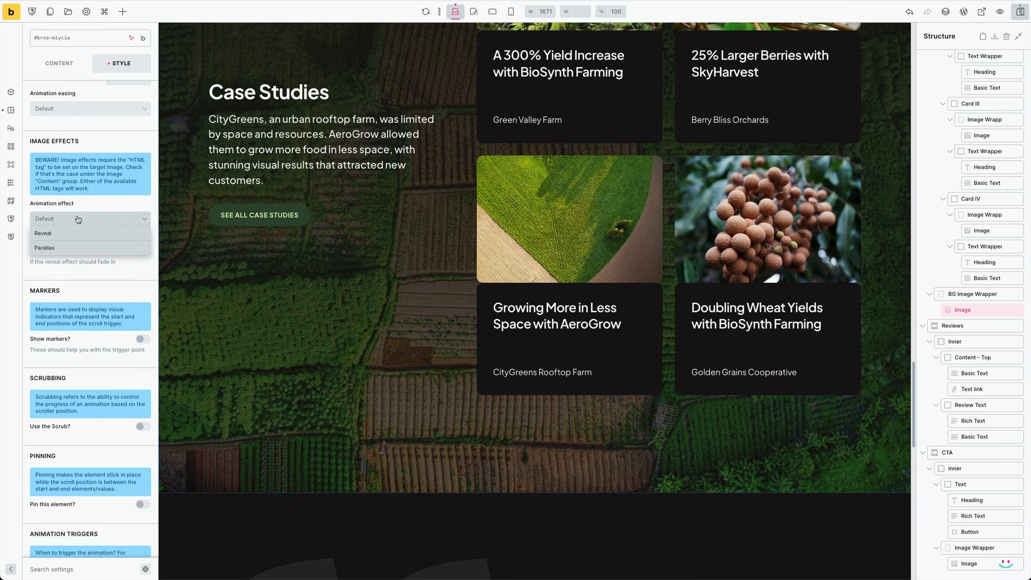
{"action": "left_click", "coordinate": [77, 250]}
{"action": "scroll", "coordinate": [97, 263], "scroll_direction": "down", "scroll_amount": 1}
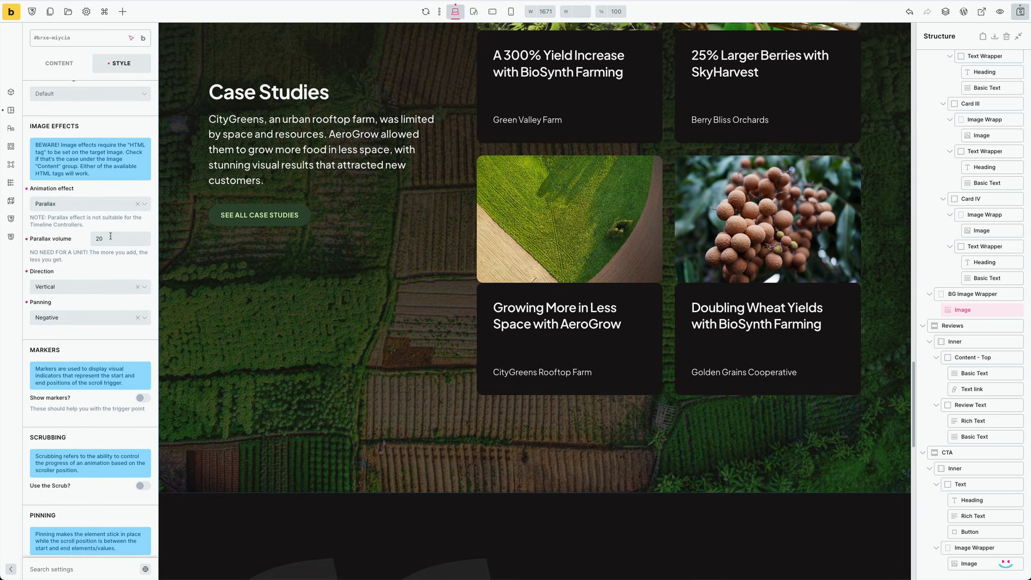
{"action": "double_click", "coordinate": [111, 239]}
{"action": "type", "text": "30"}
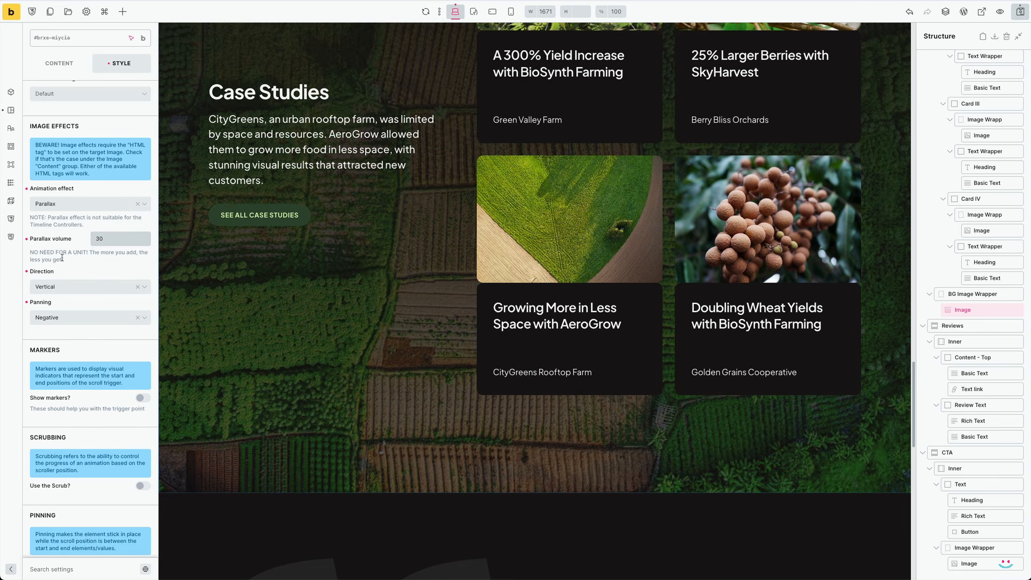
Review the parallax direction for the background image and choose Negative panning
{"action": "left_click", "coordinate": [81, 288]}
{"action": "left_click", "coordinate": [75, 304]}
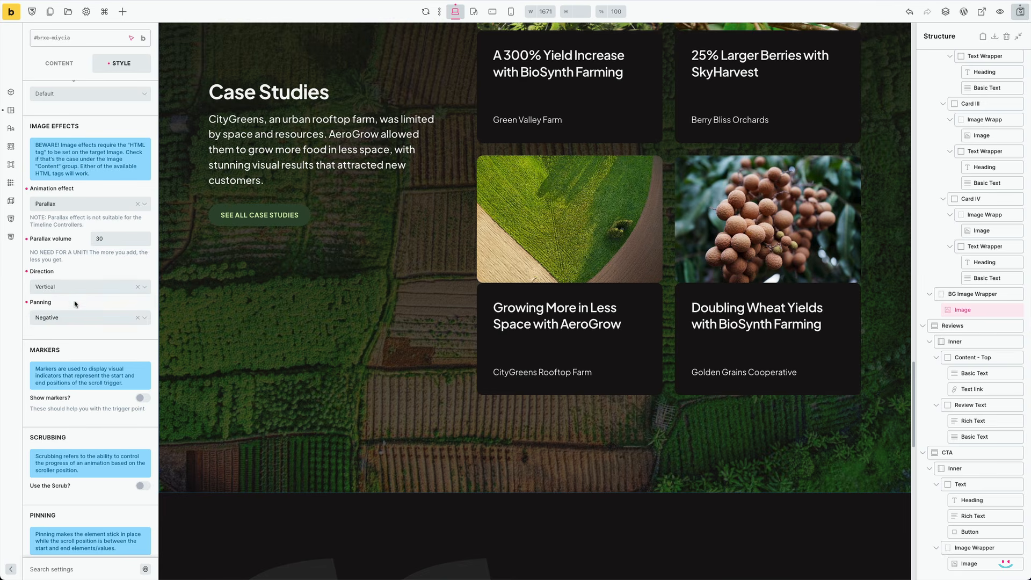
{"action": "left_click", "coordinate": [73, 319]}
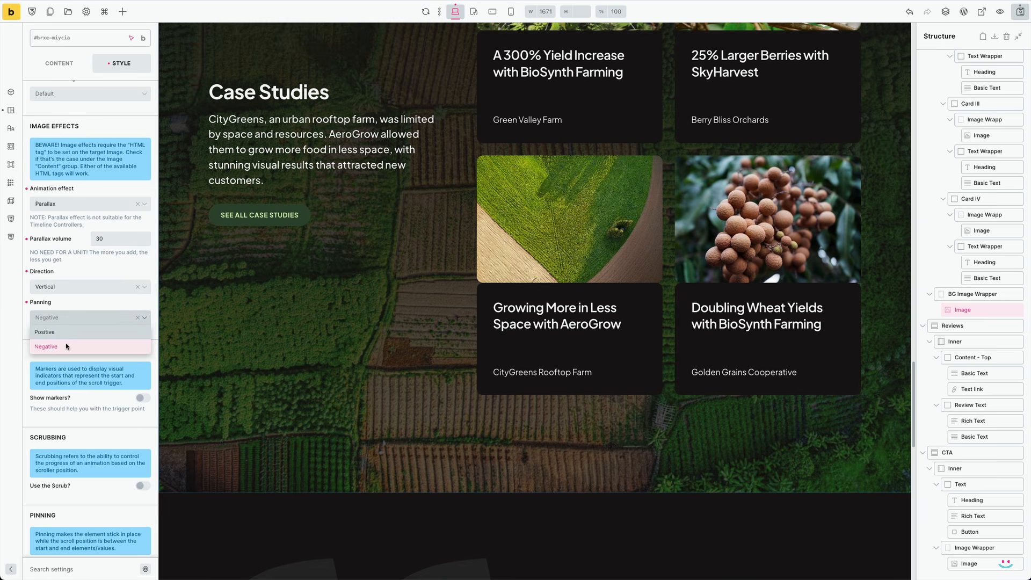
{"action": "left_click", "coordinate": [67, 346]}
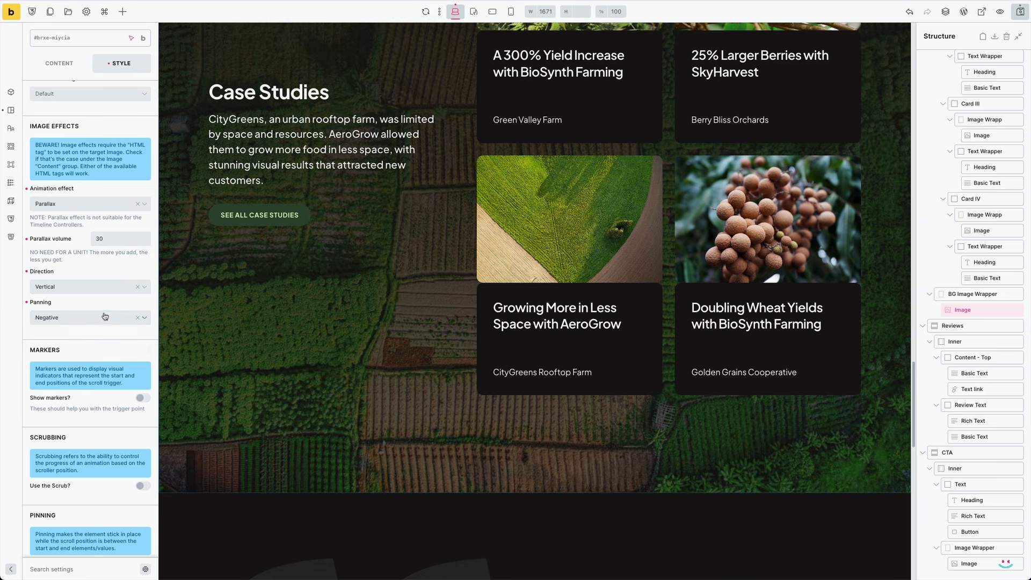
Choose figure as the background image's HTML tag in its content settings and save the page
{"action": "scroll", "coordinate": [104, 316], "scroll_direction": "down", "scroll_amount": 3}
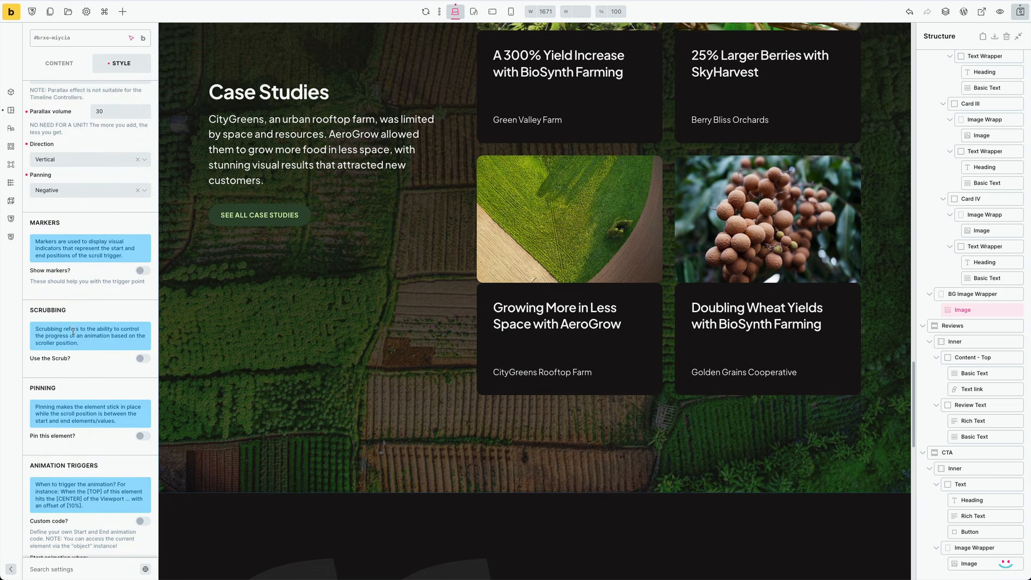
{"action": "scroll", "coordinate": [87, 342], "scroll_direction": "down", "scroll_amount": 2}
{"action": "scroll", "coordinate": [67, 343], "scroll_direction": "down", "scroll_amount": 1}
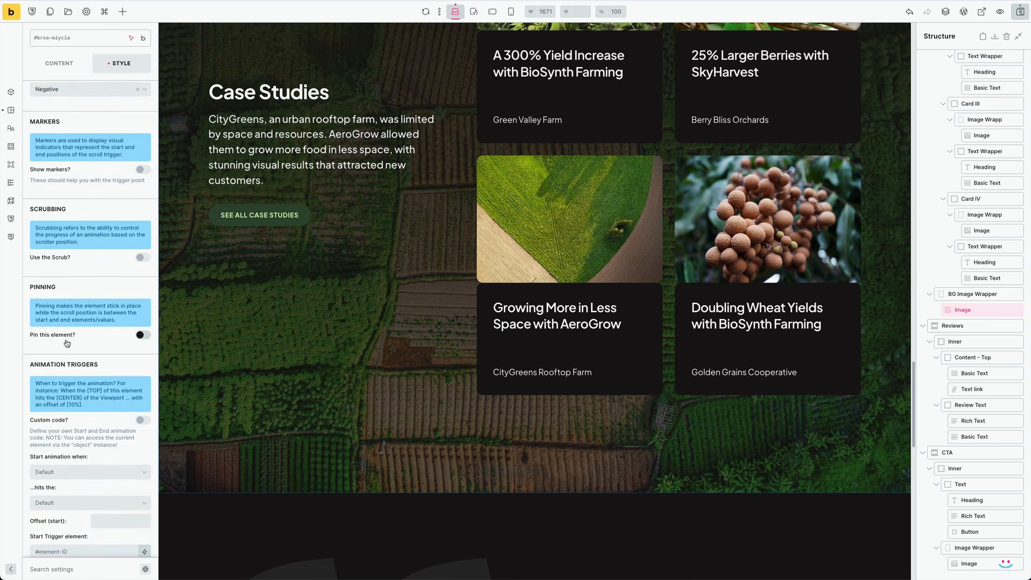
{"action": "scroll", "coordinate": [67, 344], "scroll_direction": "up", "scroll_amount": 10}
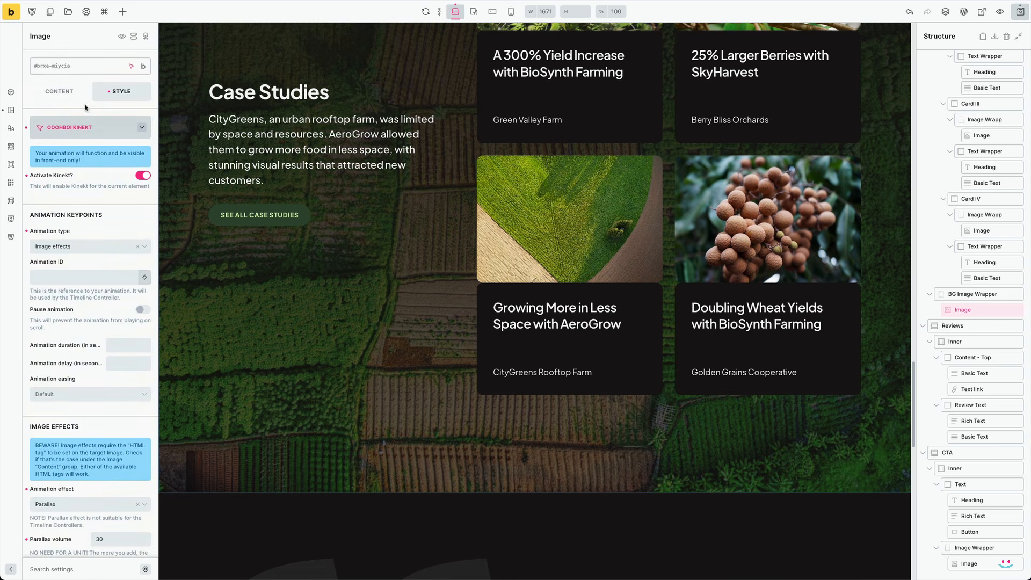
{"action": "right_click", "coordinate": [62, 95]}
{"action": "left_click", "coordinate": [49, 96]}
{"action": "left_click", "coordinate": [53, 97]}
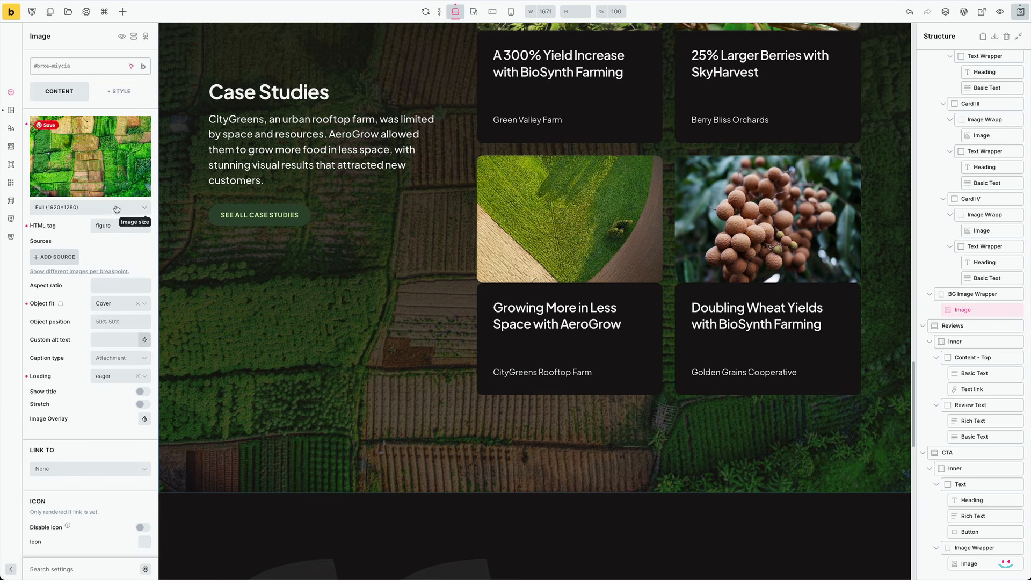
{"action": "left_click", "coordinate": [110, 228]}
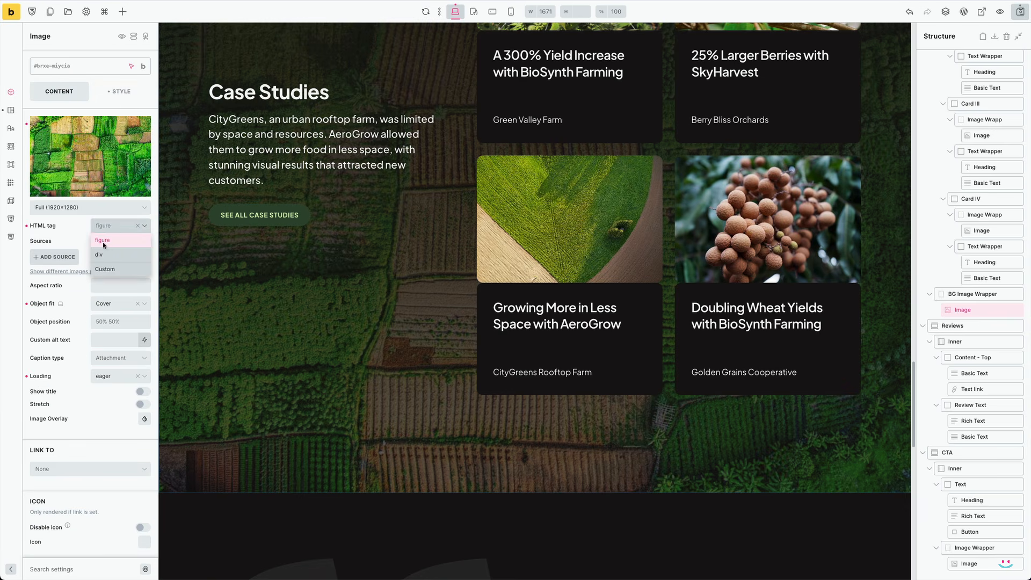
{"action": "left_click", "coordinate": [107, 243]}
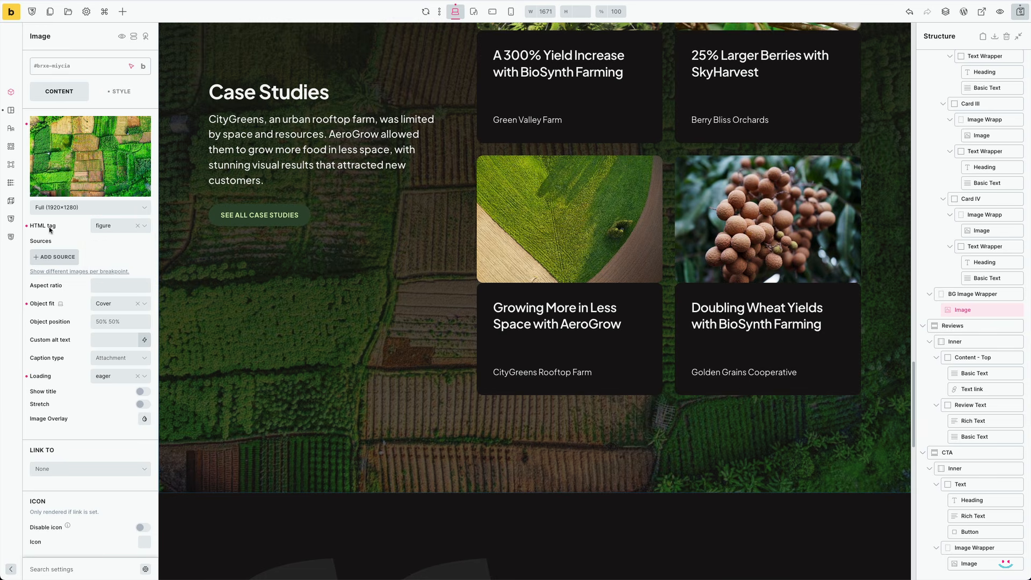
{"action": "triple_click", "coordinate": [50, 230]}
{"action": "left_click", "coordinate": [115, 228]}
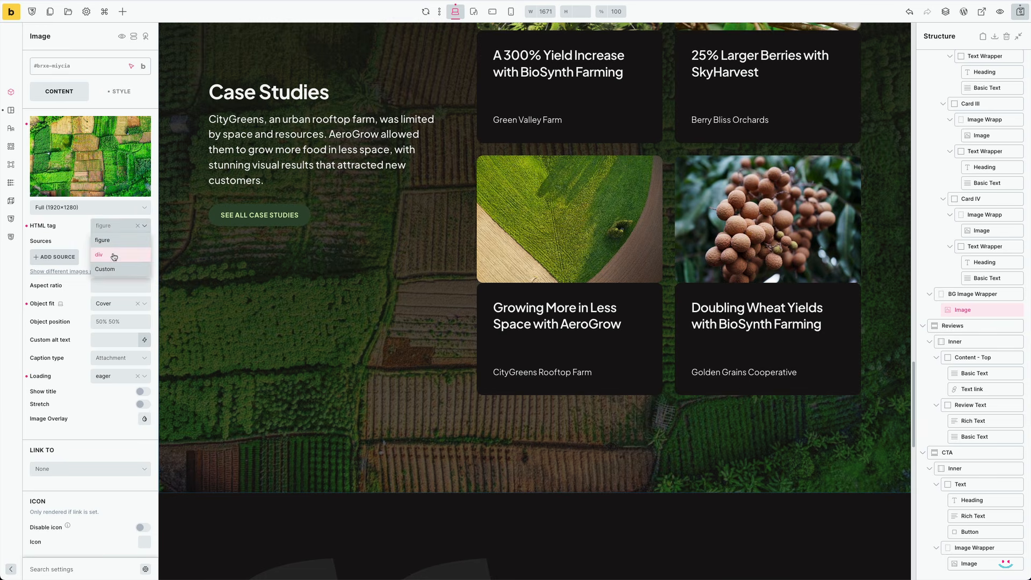
{"action": "left_click", "coordinate": [66, 232]}
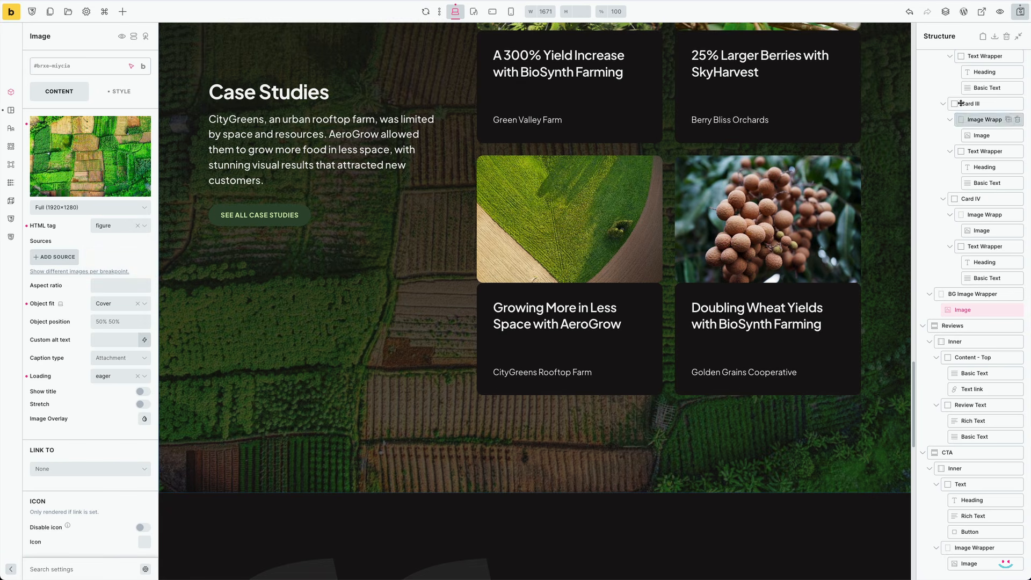
{"action": "left_click", "coordinate": [1022, 11]}
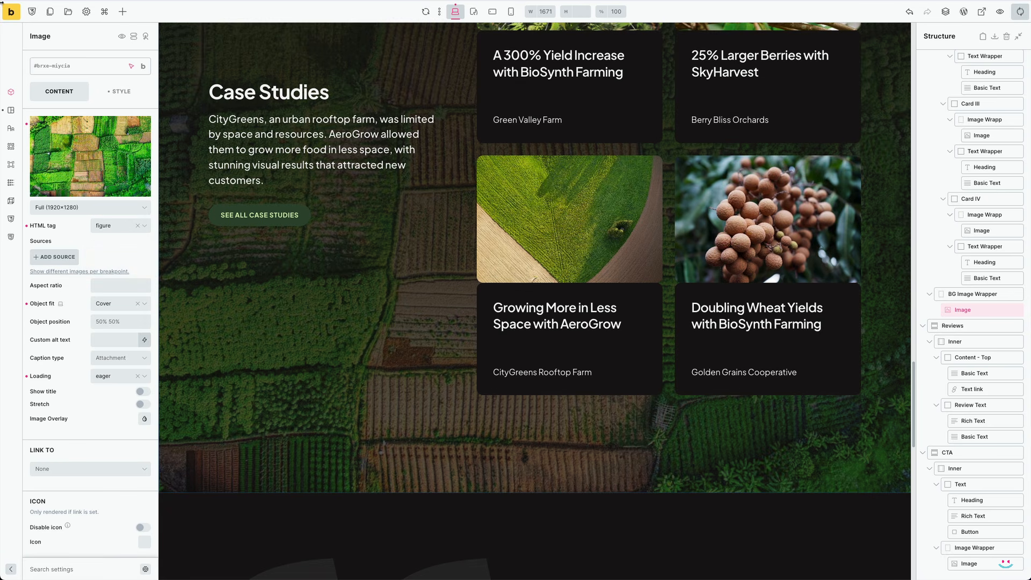
Name the background image's animation preset Vertical Image Parallax and save the page
{"action": "left_click", "coordinate": [111, 92]}
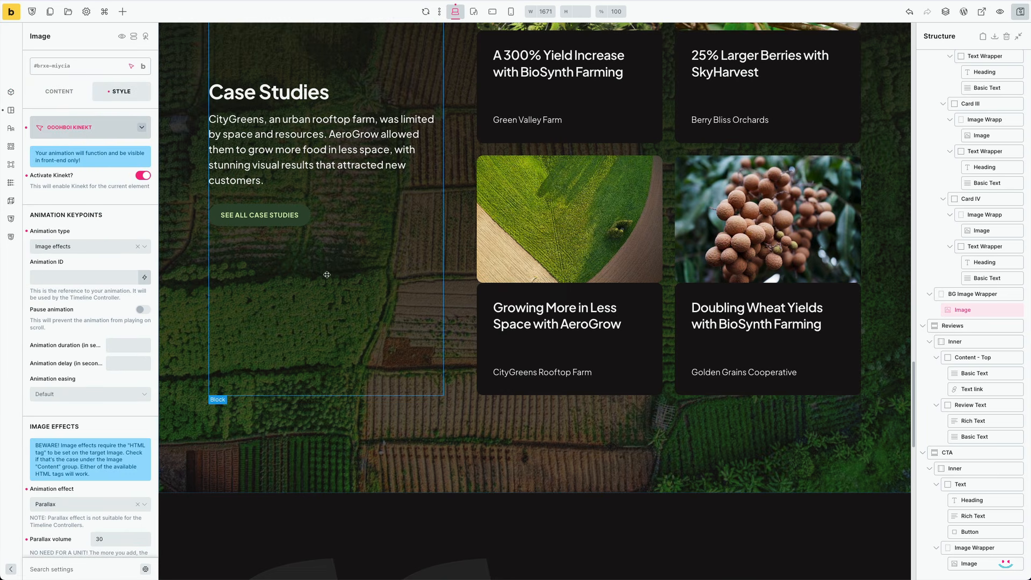
{"action": "scroll", "coordinate": [109, 276], "scroll_direction": "down", "scroll_amount": 7}
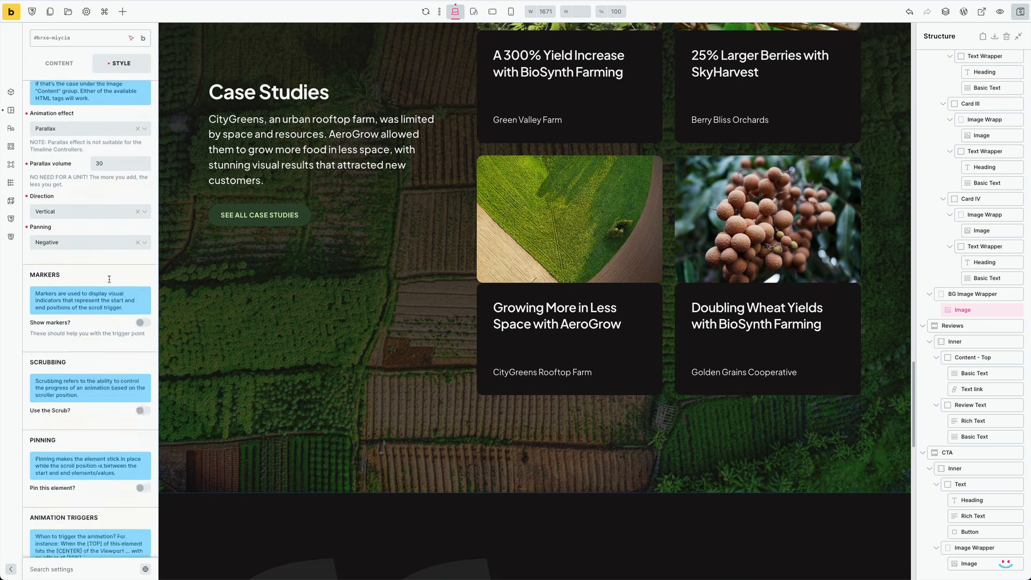
{"action": "scroll", "coordinate": [110, 281], "scroll_direction": "down", "scroll_amount": 15}
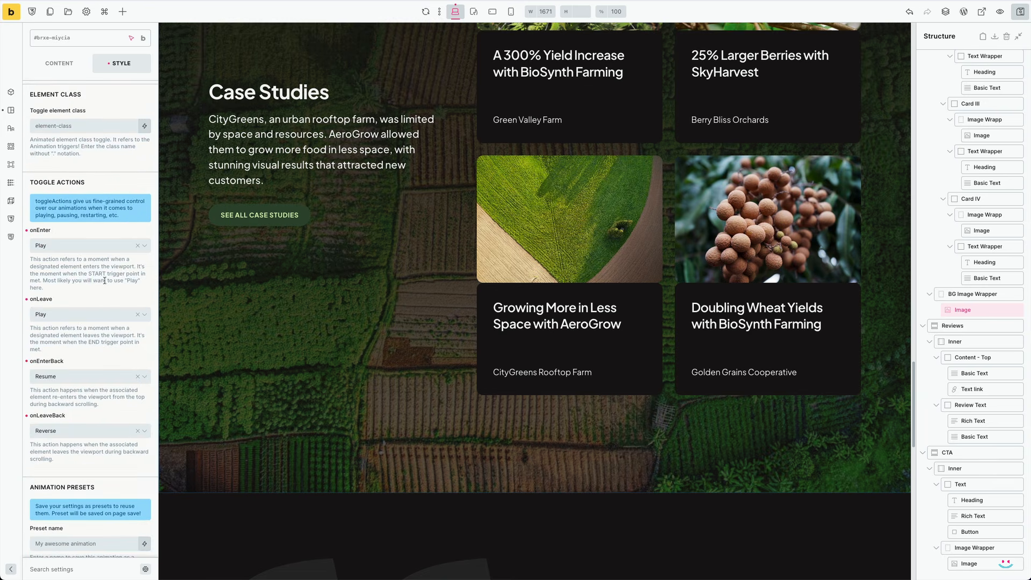
{"action": "scroll", "coordinate": [103, 296], "scroll_direction": "down", "scroll_amount": 1}
{"action": "left_click", "coordinate": [103, 510]}
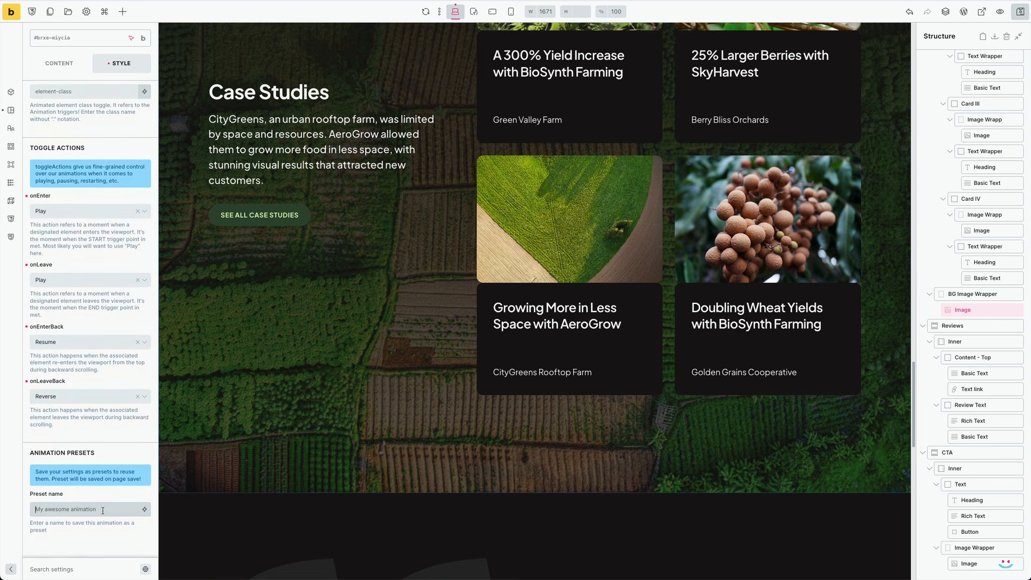
{"action": "type", "text": "Ver"}
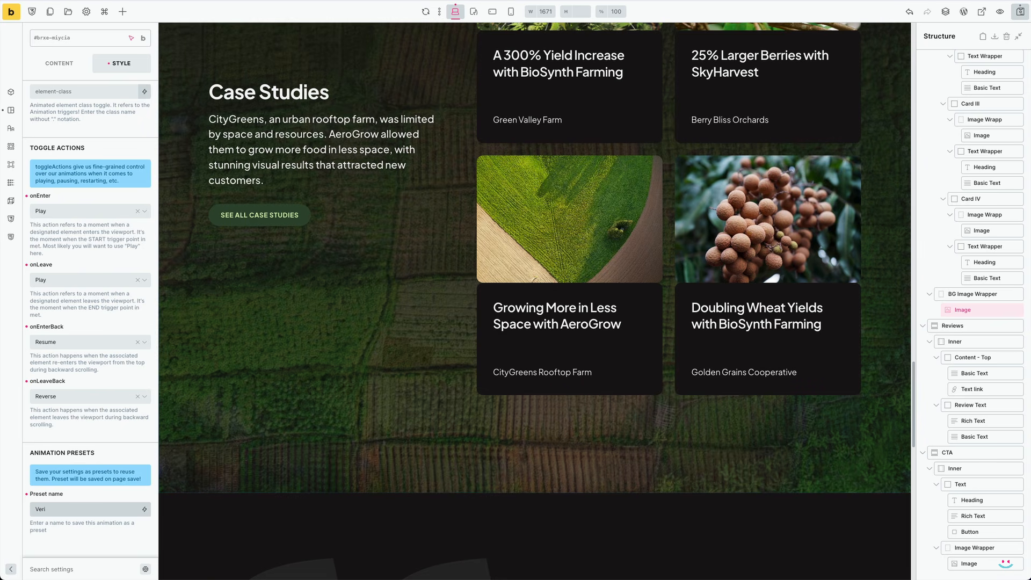
{"action": "type", "text": "tical Image Parallax"}
{"action": "left_click", "coordinate": [1020, 12]}
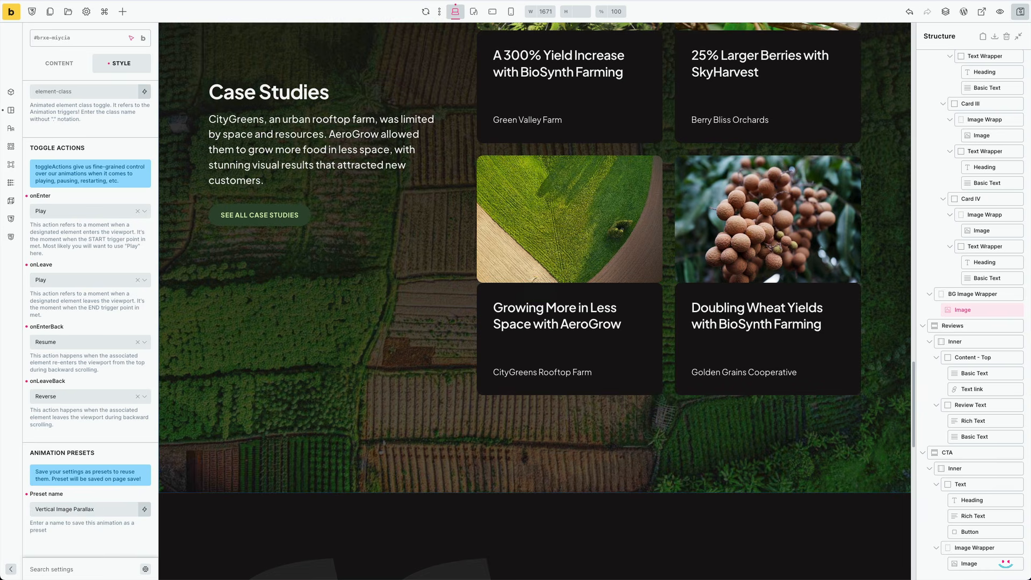
Reload the page builder and open the style settings of the Content - Top block in the Reviews section
{"action": "key", "text": "super+r"}
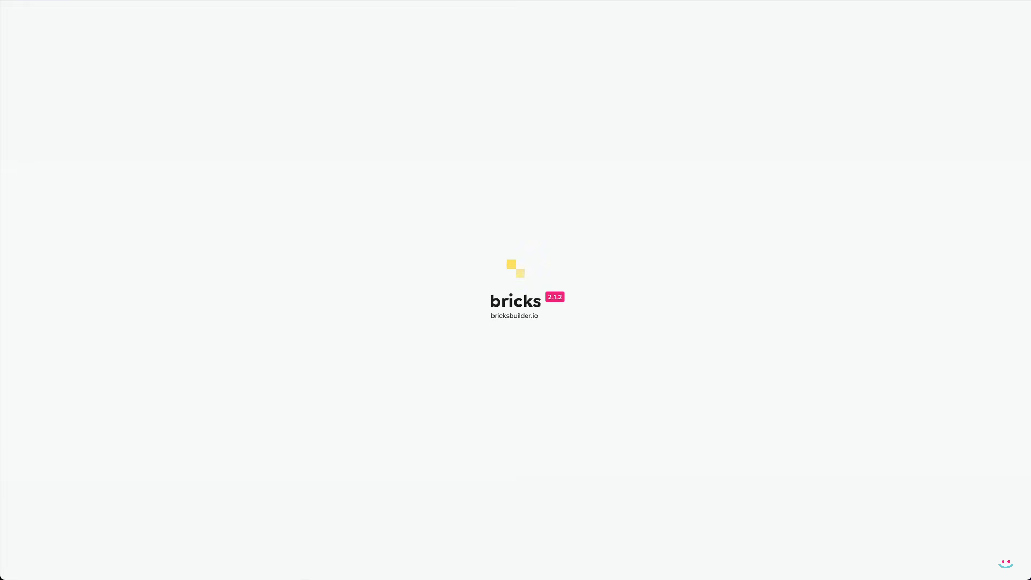
{"action": "scroll", "coordinate": [726, 328], "scroll_direction": "down", "scroll_amount": 15}
{"action": "scroll", "coordinate": [725, 330], "scroll_direction": "down", "scroll_amount": 2}
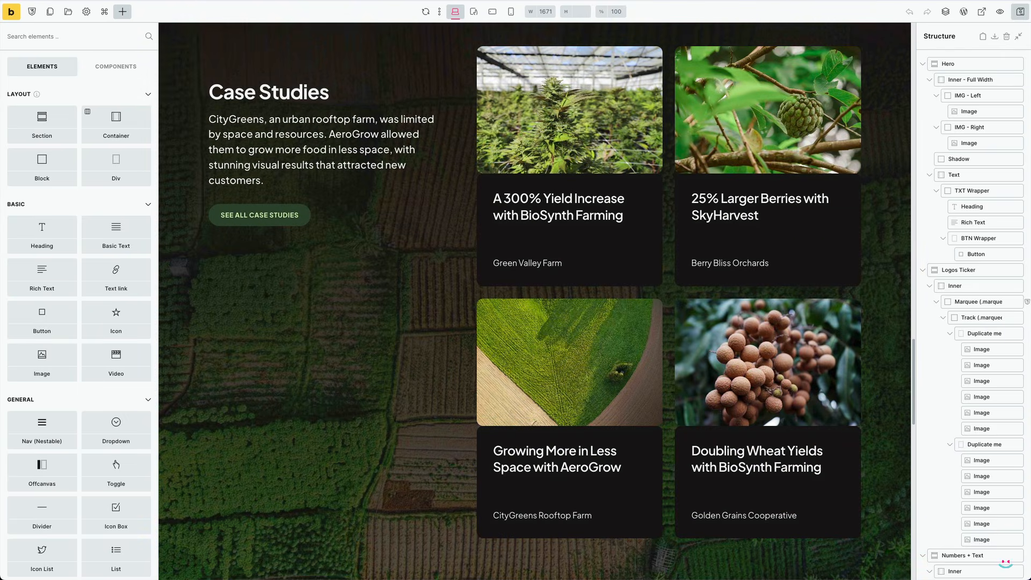
{"action": "scroll", "coordinate": [424, 294], "scroll_direction": "down", "scroll_amount": 12}
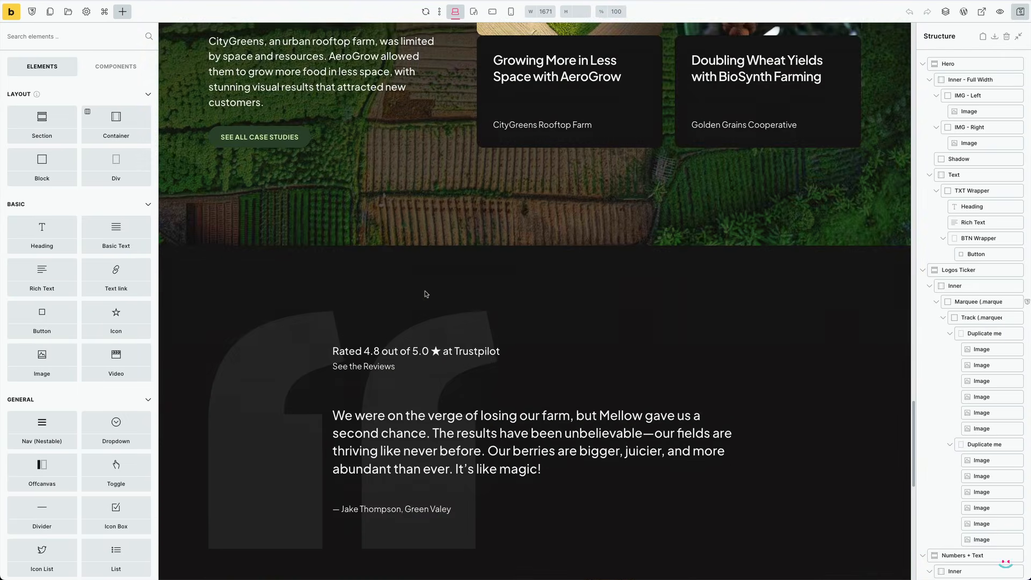
{"action": "left_click", "coordinate": [450, 291]}
{"action": "left_click", "coordinate": [973, 357]}
{"action": "left_click", "coordinate": [121, 91]}
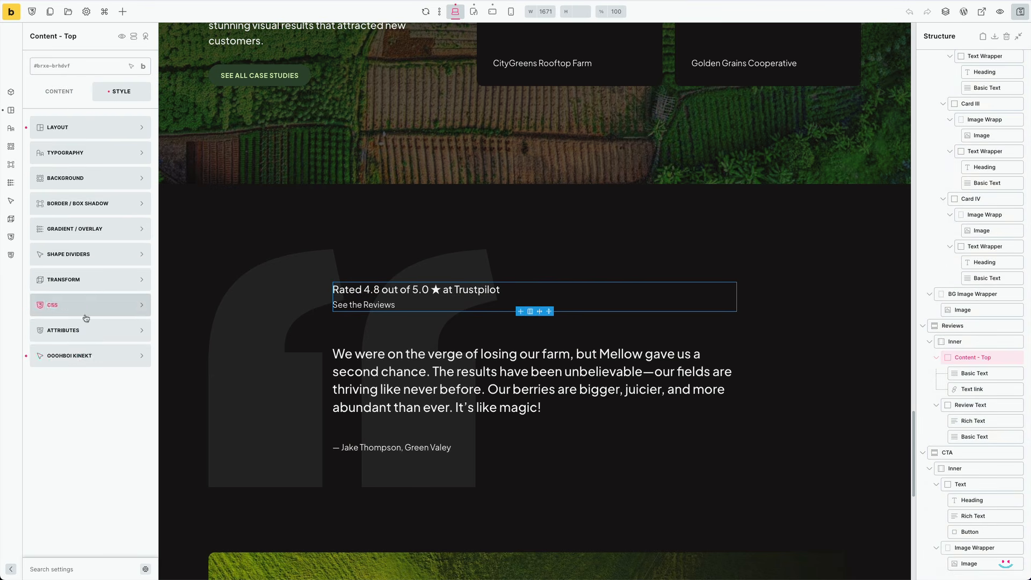
Activate Kinekt on the Content - Top block and load the preset Simple Text Fade to Top
{"action": "left_click", "coordinate": [86, 355]}
{"action": "left_click", "coordinate": [143, 176]}
{"action": "left_click", "coordinate": [111, 251]}
{"action": "left_click", "coordinate": [102, 275]}
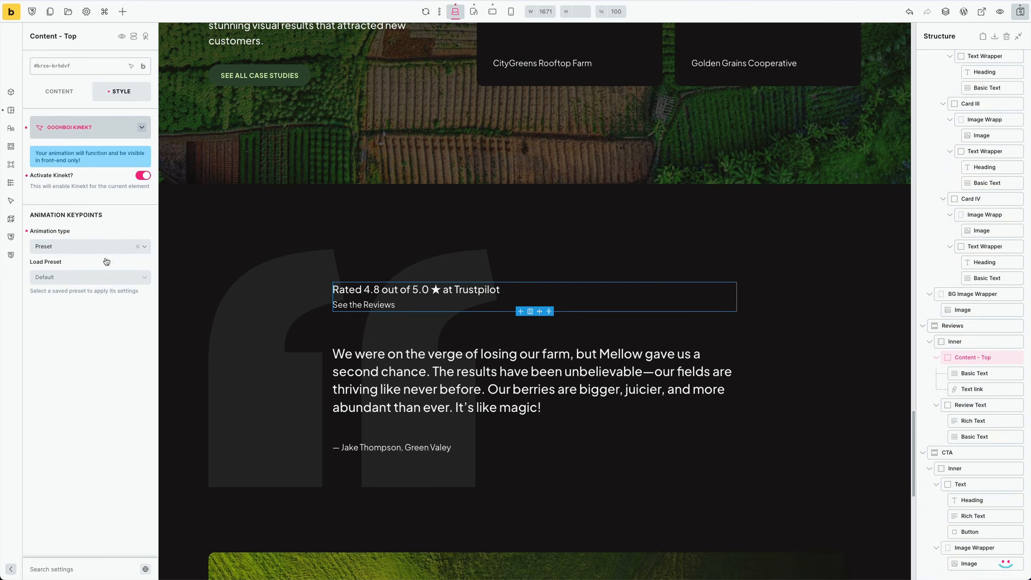
{"action": "left_click", "coordinate": [103, 277]}
{"action": "left_click", "coordinate": [98, 352]}
Activate Kinekt on the review's Rich Text and load the preset Simple Text Fade to Top
{"action": "left_click", "coordinate": [370, 372]}
{"action": "left_click", "coordinate": [143, 186]}
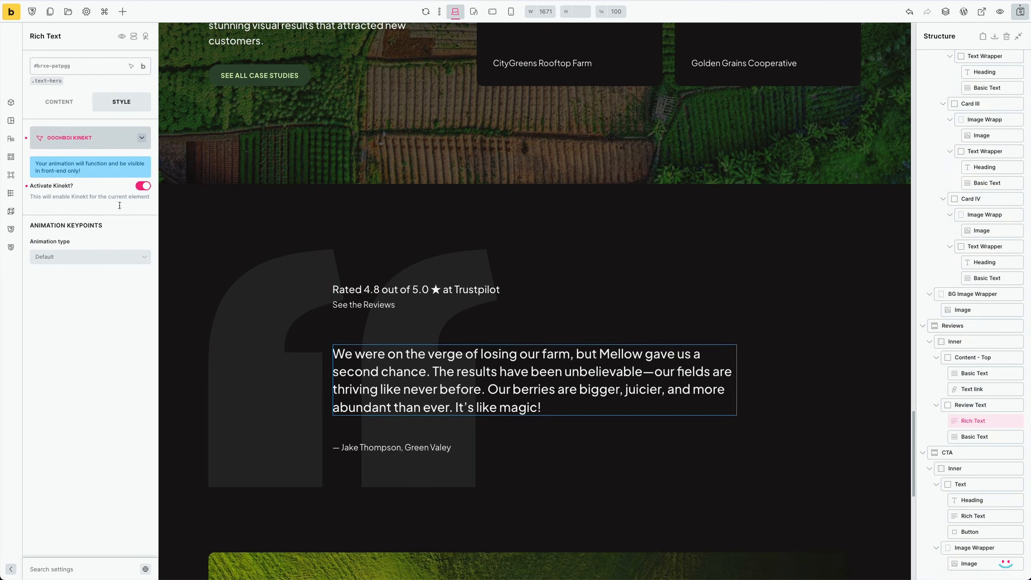
{"action": "left_click", "coordinate": [87, 261]}
{"action": "left_click", "coordinate": [87, 286]}
{"action": "left_click", "coordinate": [89, 292]}
{"action": "left_click", "coordinate": [88, 360]}
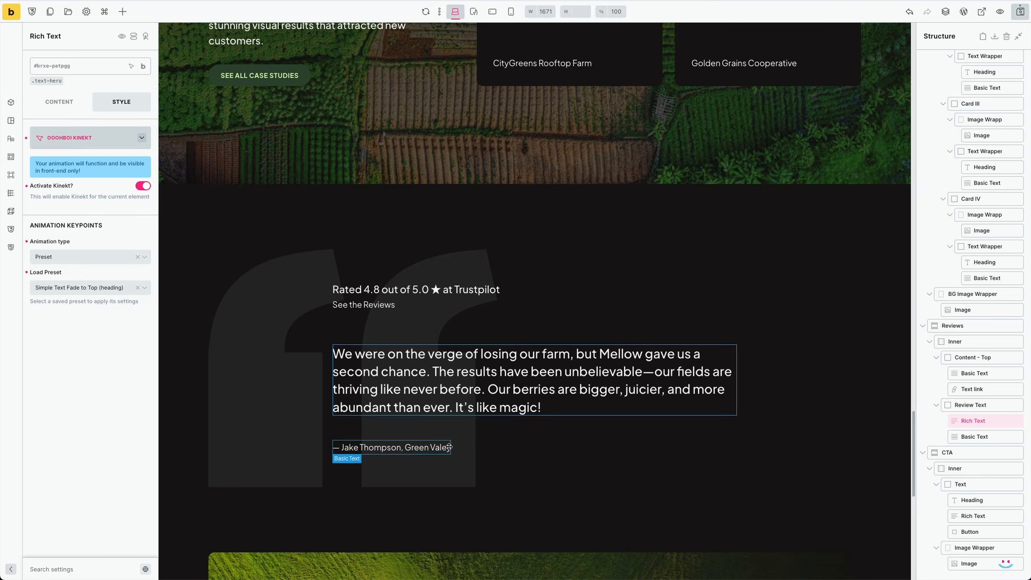
Apply the Simple Text Fade to Top preset to the reviewer attribution text below the review
{"action": "left_click", "coordinate": [408, 447]}
{"action": "left_click", "coordinate": [90, 256]}
{"action": "left_click", "coordinate": [106, 286]}
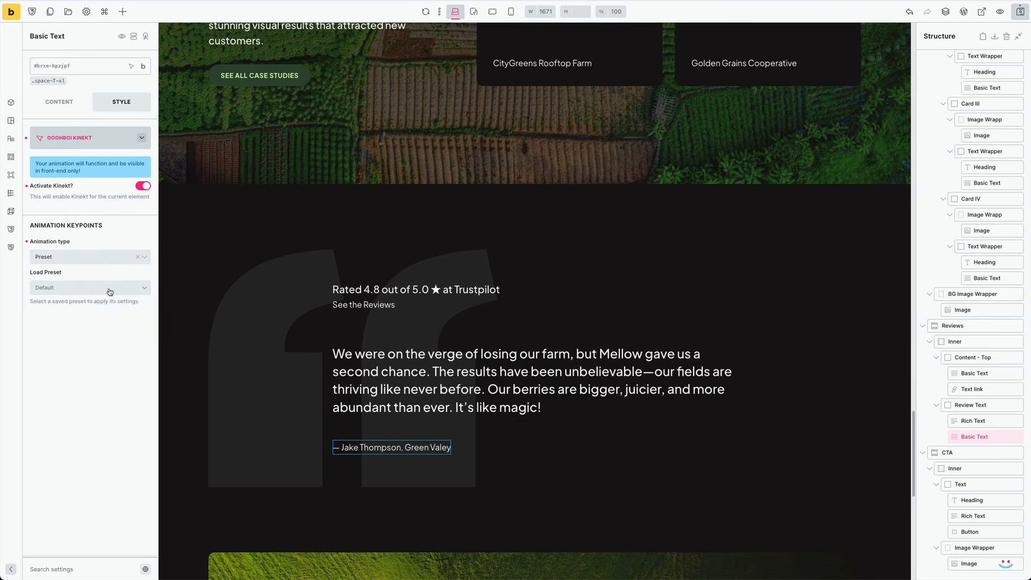
{"action": "left_click", "coordinate": [108, 290]}
{"action": "left_click", "coordinate": [91, 361]}
Activate Kinekt on the CTA section's Text block and load the preset Animate Children Fade To Top
{"action": "scroll", "coordinate": [673, 294], "scroll_direction": "down", "scroll_amount": 10}
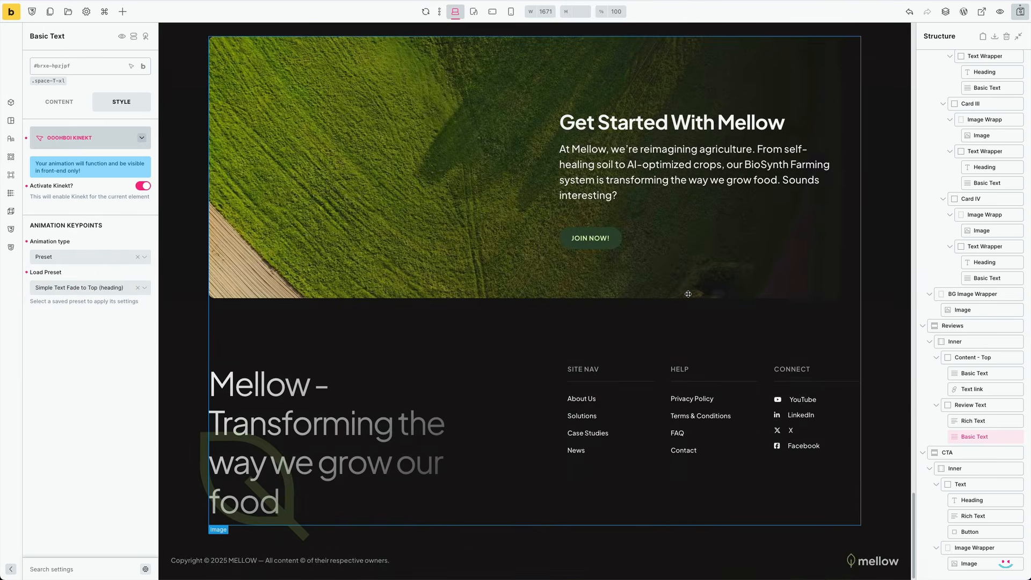
{"action": "scroll", "coordinate": [695, 277], "scroll_direction": "up", "scroll_amount": 1}
{"action": "left_click", "coordinate": [696, 277]}
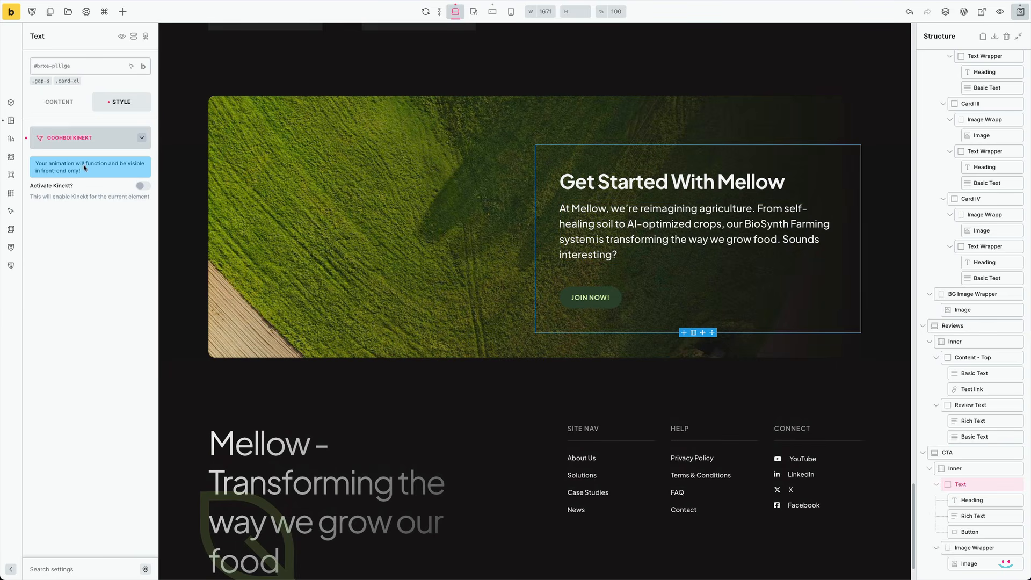
{"action": "left_click", "coordinate": [70, 256]}
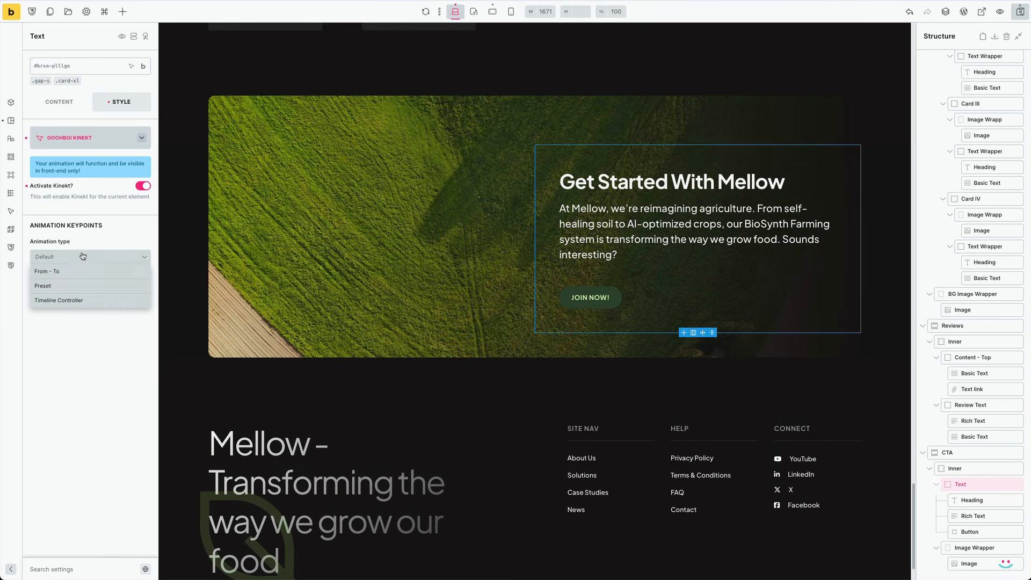
{"action": "left_click", "coordinate": [84, 284]}
{"action": "left_click", "coordinate": [83, 288]}
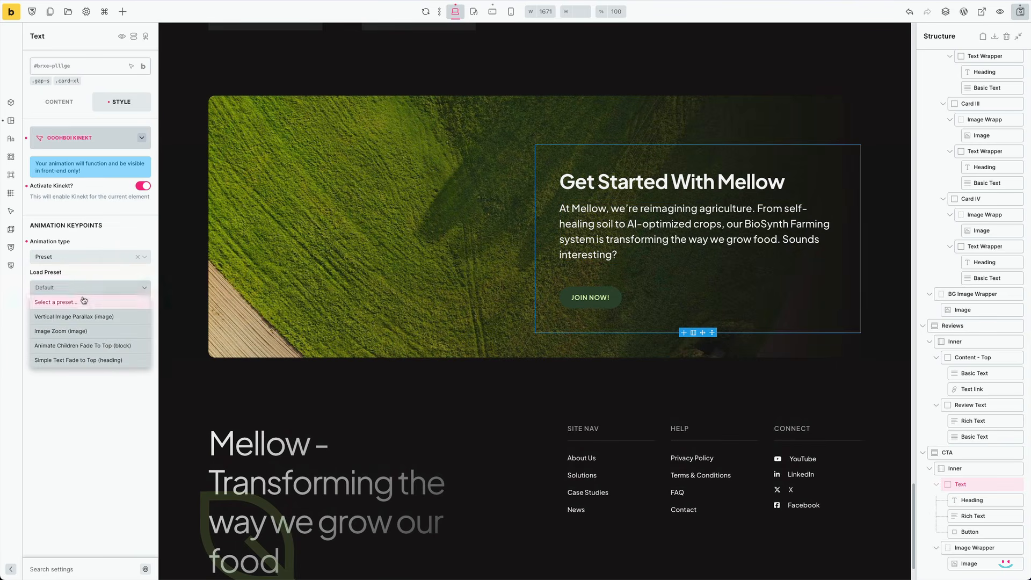
{"action": "left_click", "coordinate": [85, 346]}
Activate Kinekt on the CTA section's background image and load the preset Vertical Image Parallax
{"action": "left_click", "coordinate": [280, 247]}
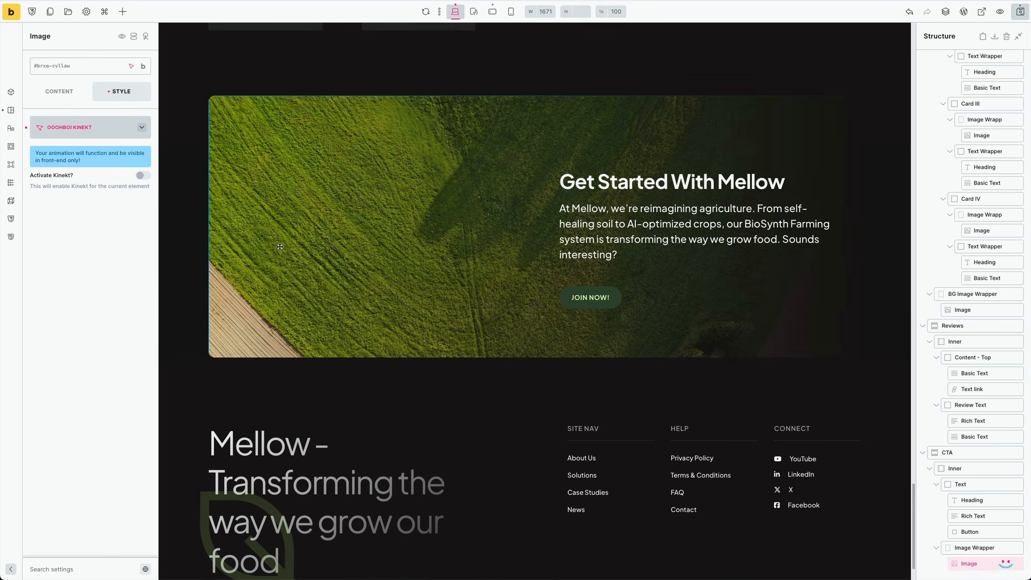
{"action": "left_click", "coordinate": [143, 175]}
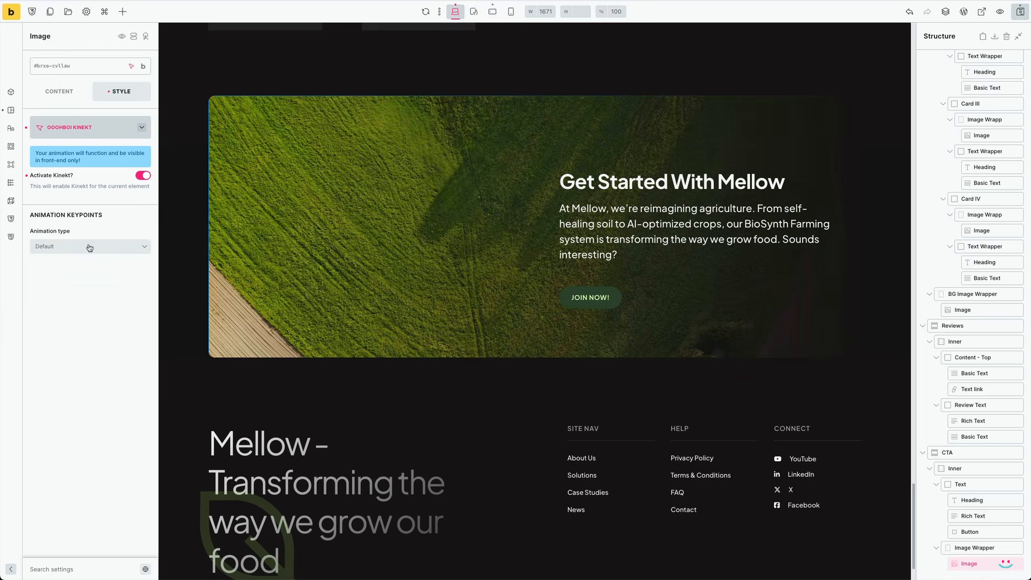
{"action": "left_click", "coordinate": [88, 247]}
{"action": "left_click", "coordinate": [82, 280]}
{"action": "left_click", "coordinate": [84, 277]}
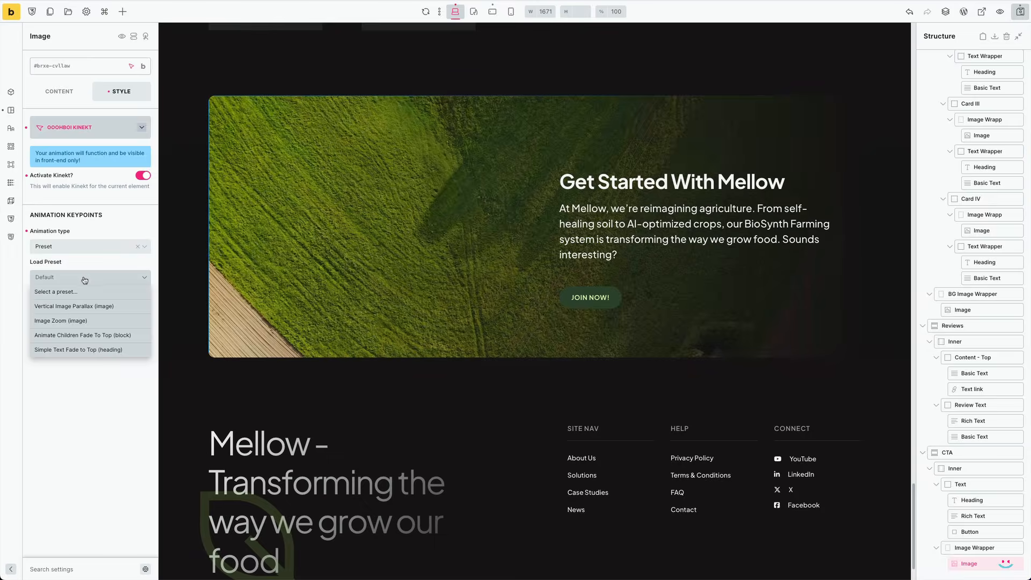
{"action": "left_click", "coordinate": [85, 306]}
Preview the homepage on the front end and examine the animations from the hero down to the CTA section
{"action": "scroll", "coordinate": [885, 314], "scroll_direction": "up", "scroll_amount": 3}
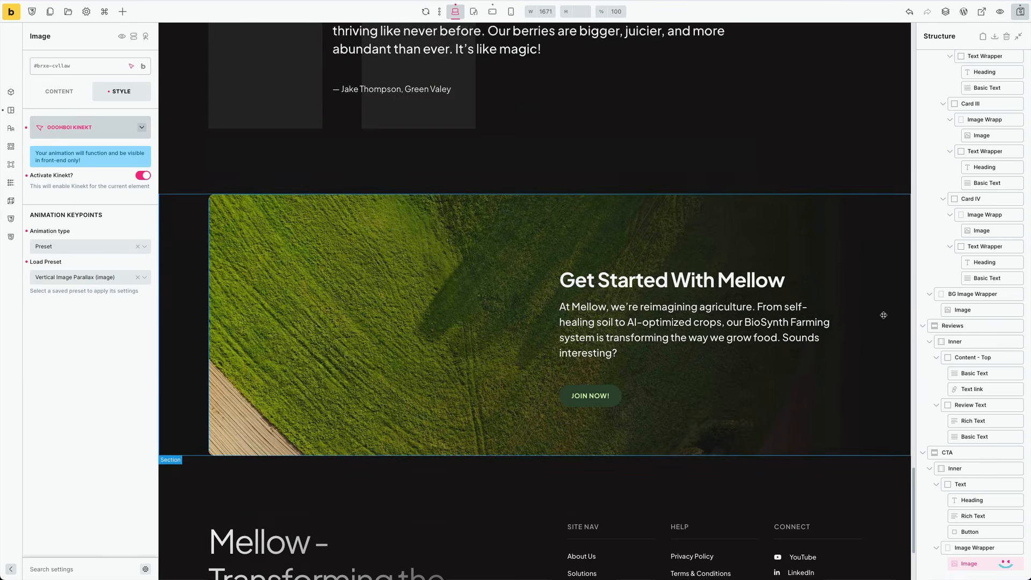
{"action": "scroll", "coordinate": [885, 315], "scroll_direction": "up", "scroll_amount": 10}
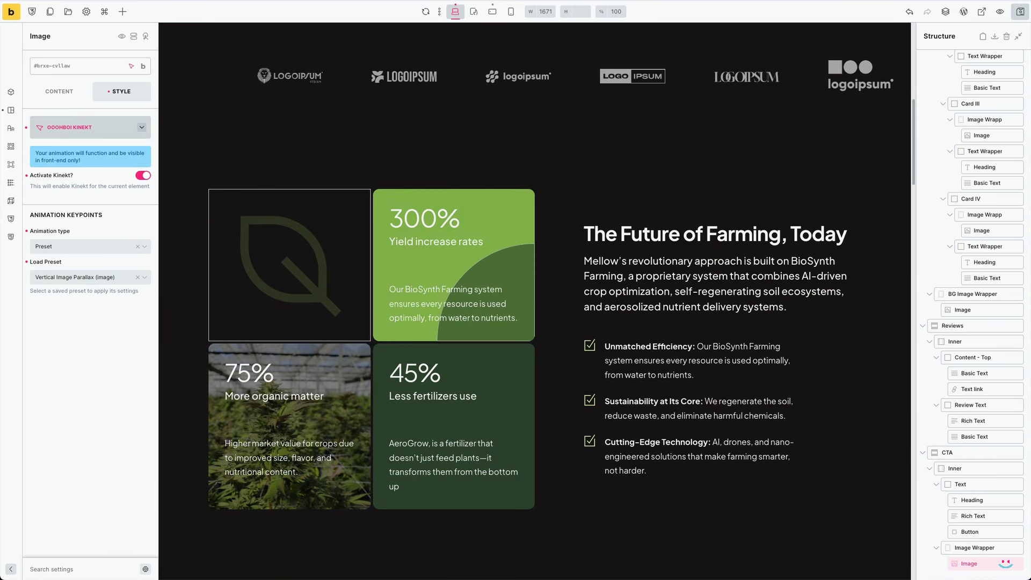
{"action": "left_click", "coordinate": [1000, 11]}
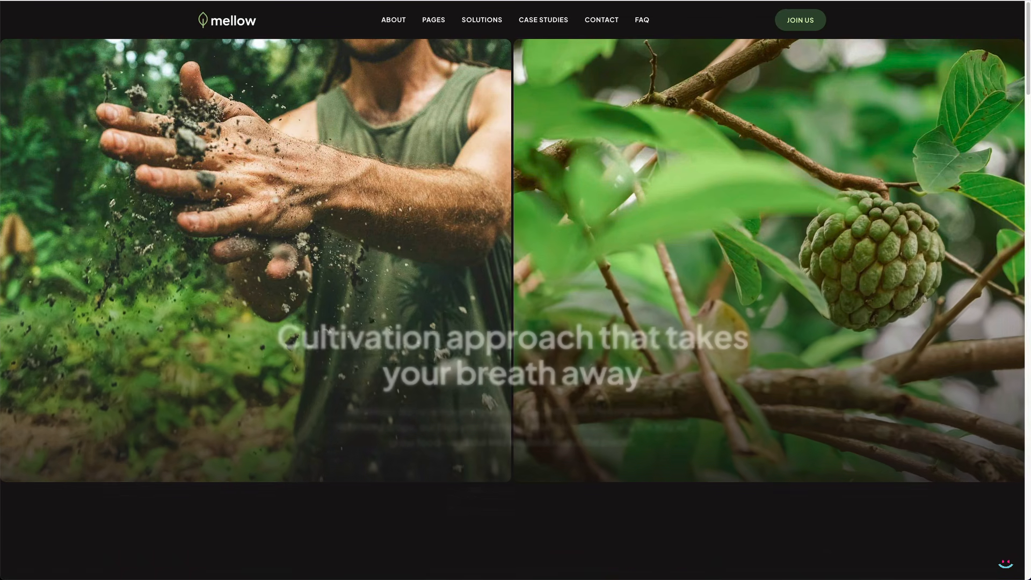
{"action": "scroll", "coordinate": [927, 395], "scroll_direction": "down", "scroll_amount": 8}
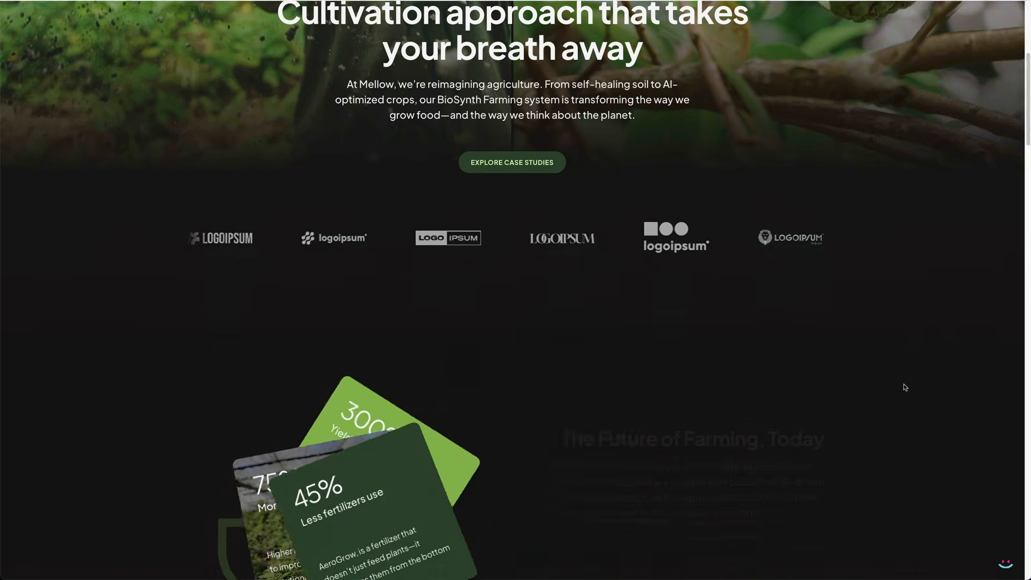
{"action": "scroll", "coordinate": [905, 387], "scroll_direction": "down", "scroll_amount": 10}
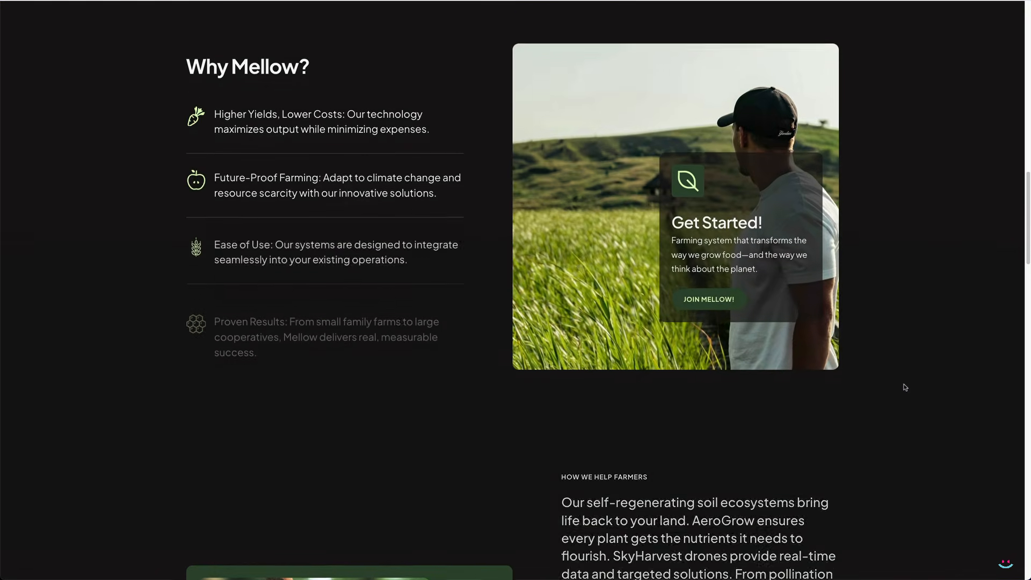
{"action": "scroll", "coordinate": [905, 387], "scroll_direction": "down", "scroll_amount": 10}
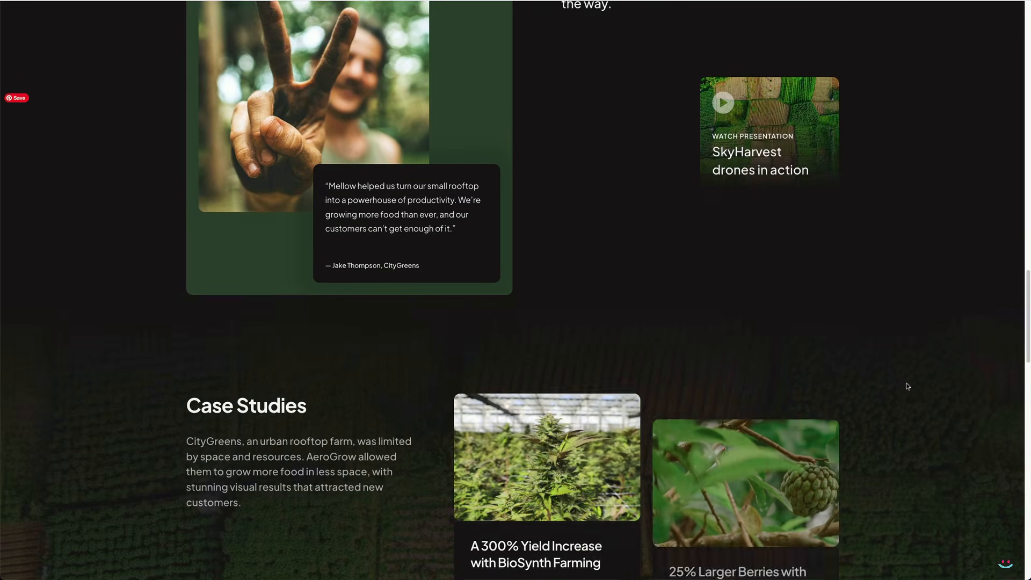
{"action": "scroll", "coordinate": [938, 132], "scroll_direction": "up", "scroll_amount": 5}
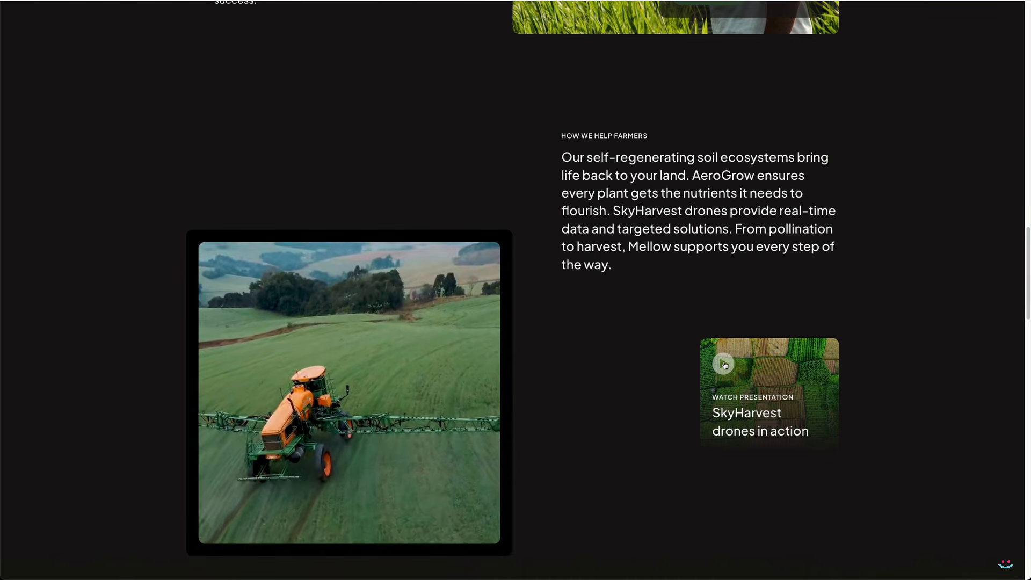
{"action": "scroll", "coordinate": [996, 368], "scroll_direction": "down", "scroll_amount": 10}
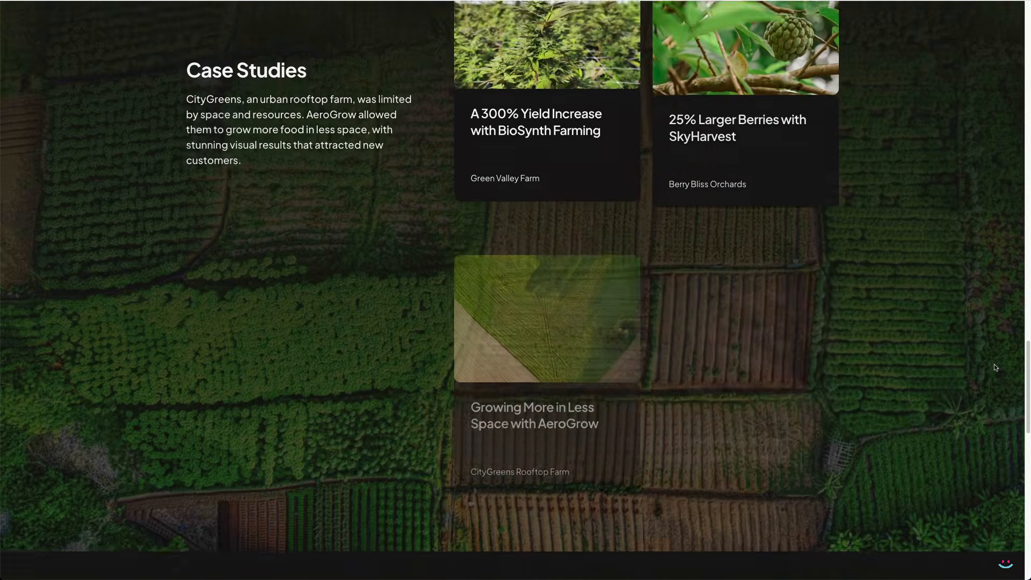
{"action": "scroll", "coordinate": [996, 368], "scroll_direction": "down", "scroll_amount": 10}
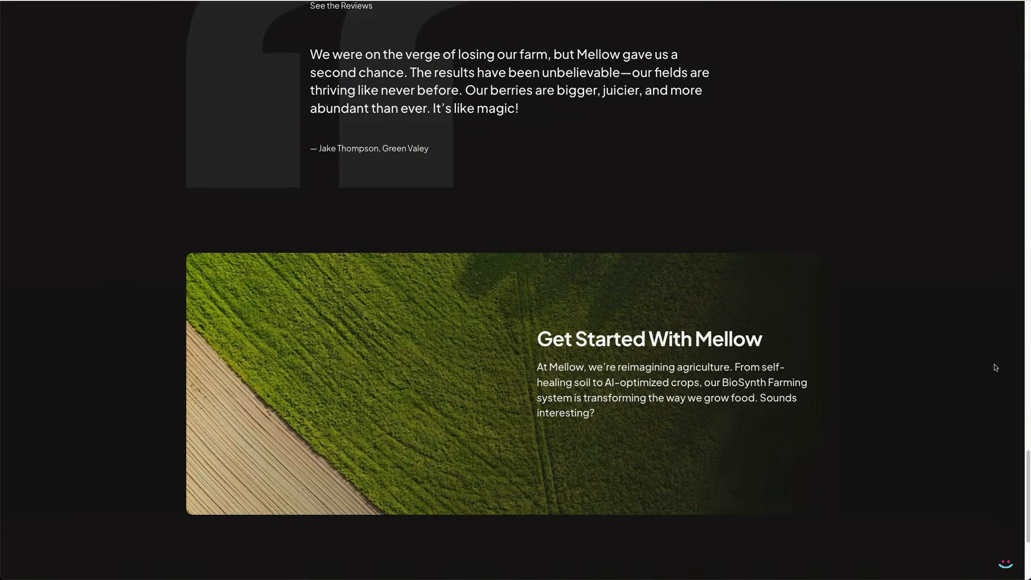
{"action": "scroll", "coordinate": [997, 368], "scroll_direction": "up", "scroll_amount": 10}
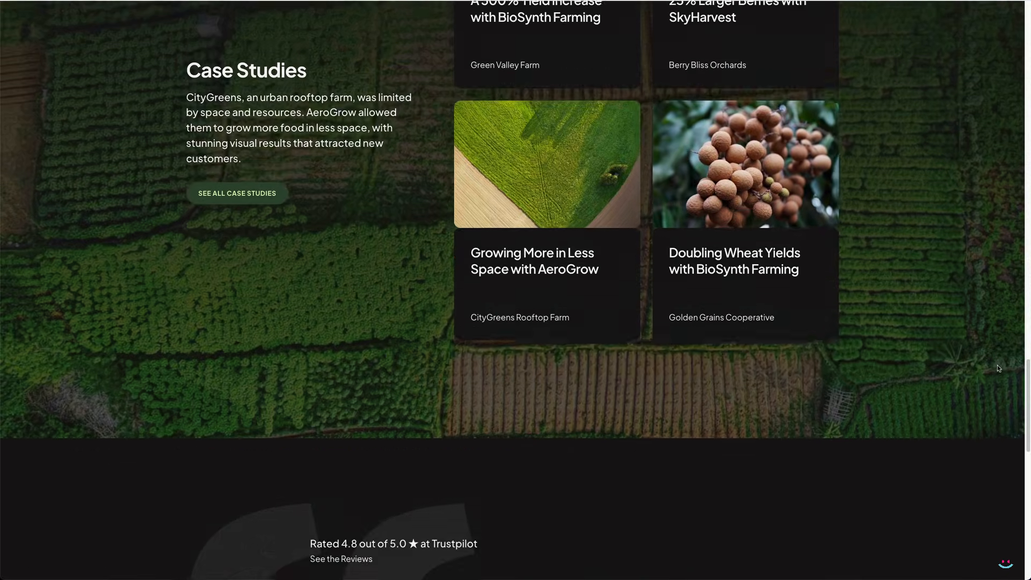
{"action": "scroll", "coordinate": [1000, 371], "scroll_direction": "up", "scroll_amount": 15}
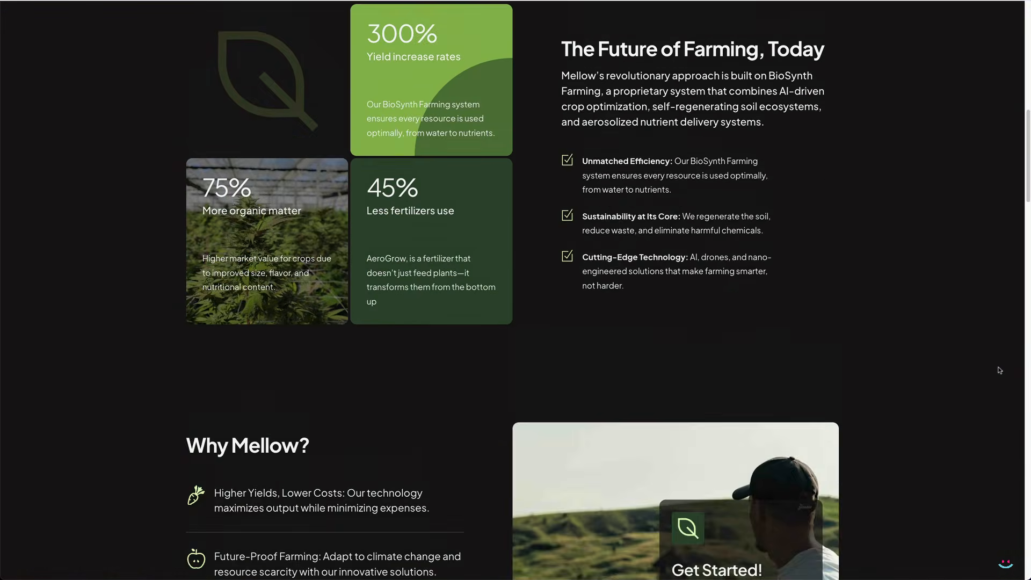
{"action": "scroll", "coordinate": [999, 376], "scroll_direction": "up", "scroll_amount": 1}
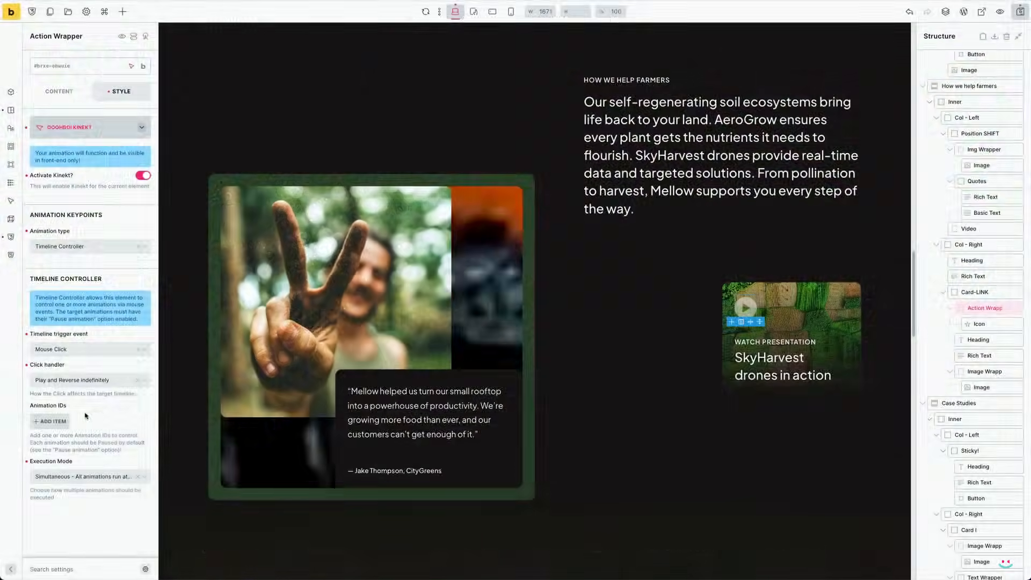
Add the animation IDs Image and Quotes, Video Action and Wrapper BG Color to the Action Wrapper's timeline controller
{"action": "left_click", "coordinate": [77, 424]}
{"action": "left_click", "coordinate": [76, 458]}
{"action": "type", "text": "Ima"}
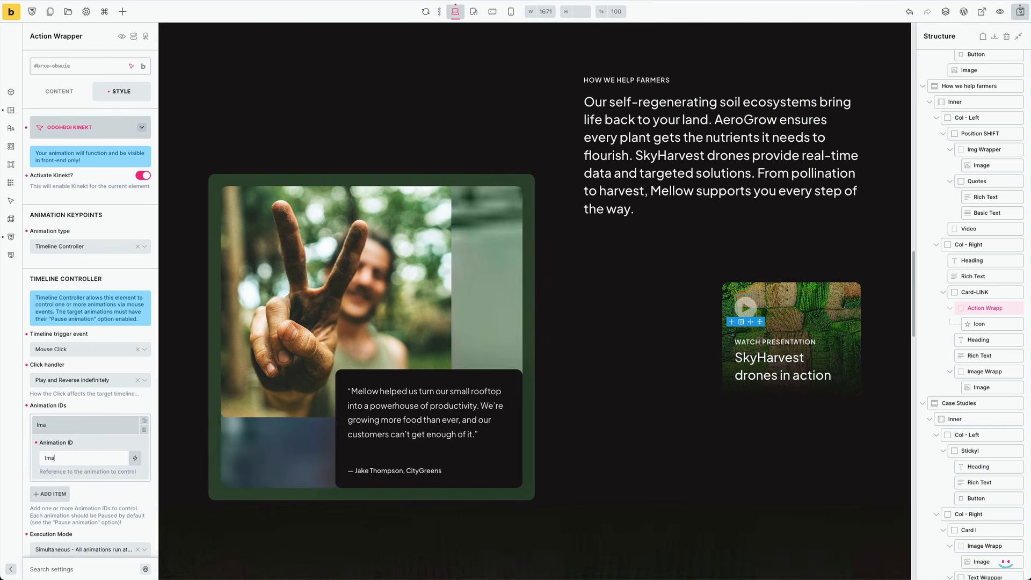
{"action": "type", "text": "ge and Quotes"}
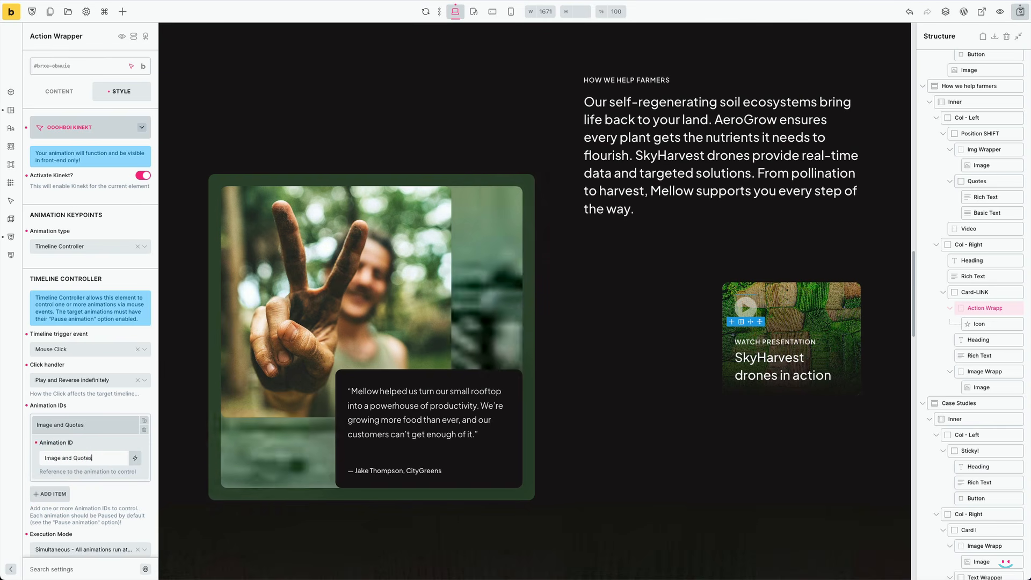
{"action": "left_click", "coordinate": [51, 493]}
{"action": "left_click", "coordinate": [81, 478]}
{"action": "type", "text": "Video Action"}
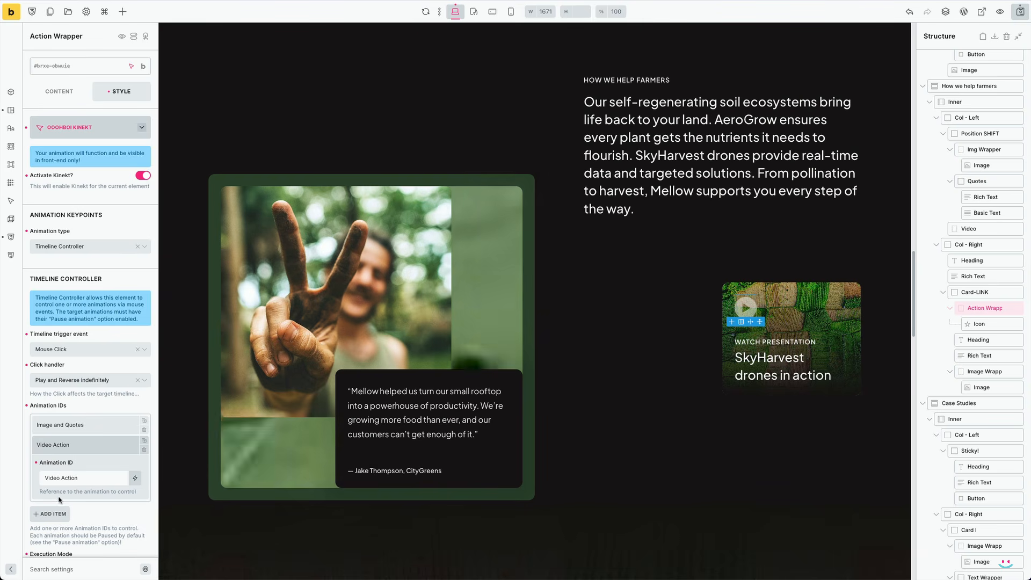
{"action": "left_click", "coordinate": [52, 514]}
{"action": "left_click", "coordinate": [81, 498]}
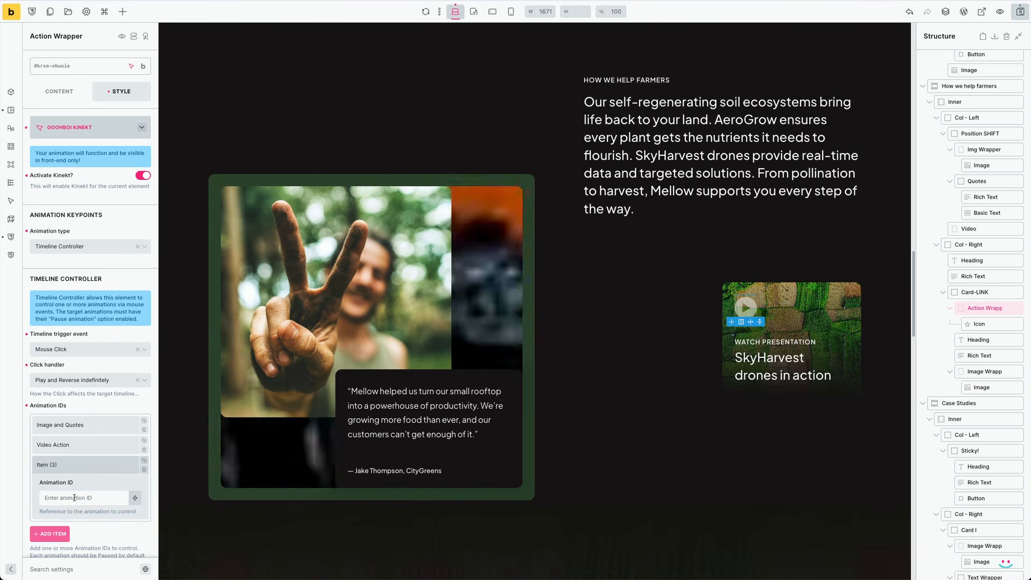
{"action": "type", "text": "Wrapper BG Color"}
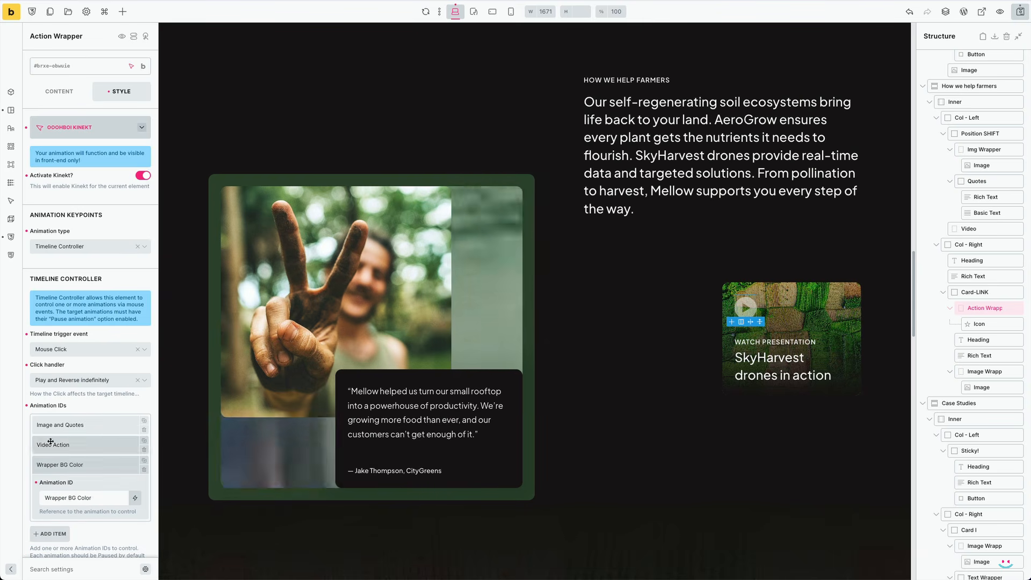
{"action": "scroll", "coordinate": [83, 401], "scroll_direction": "down", "scroll_amount": 3}
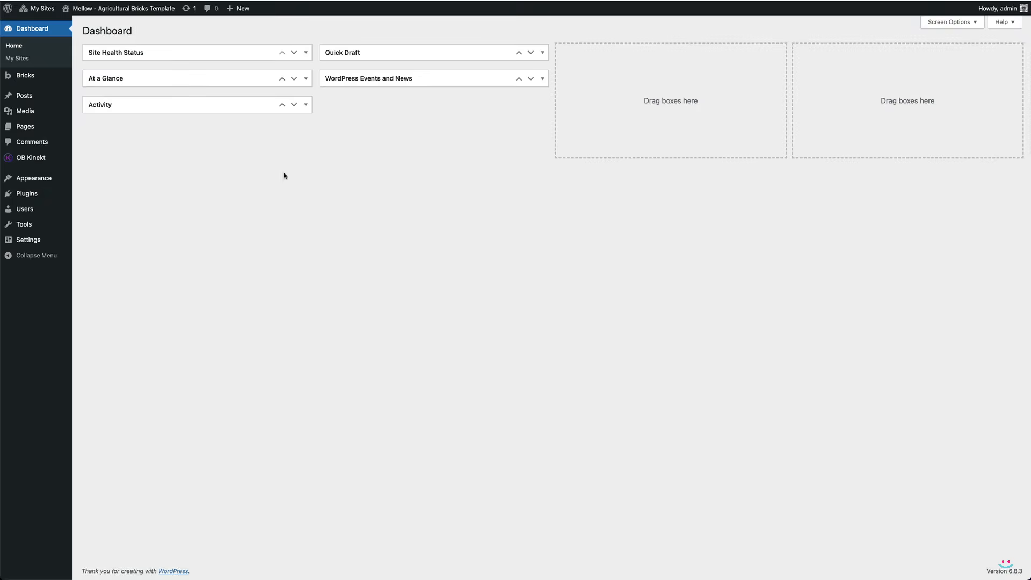
Open the OB Kinekt presets management page from the WordPress dashboard
{"action": "mouse_move", "coordinate": [45, 157]}
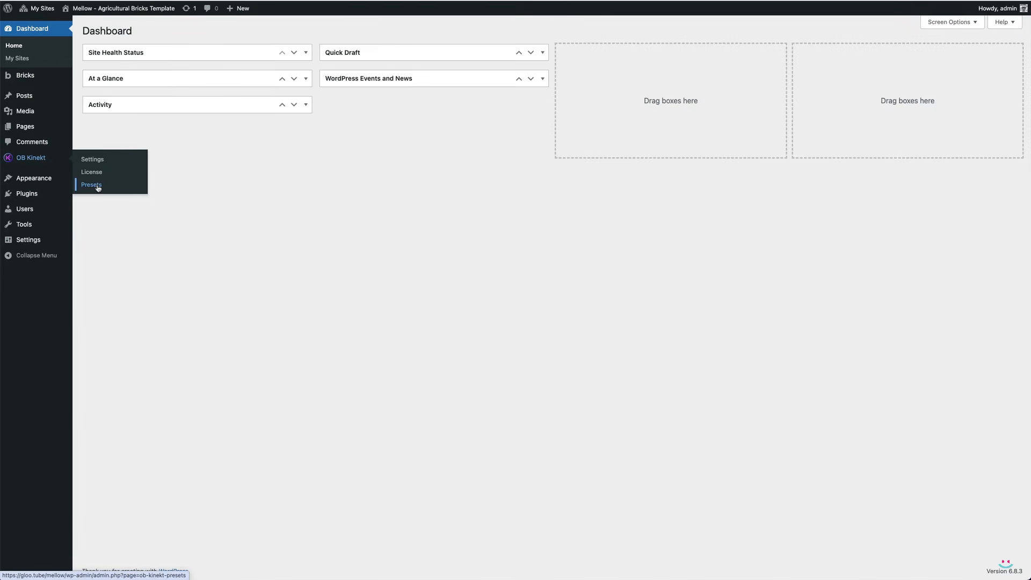
{"action": "left_click", "coordinate": [91, 185]}
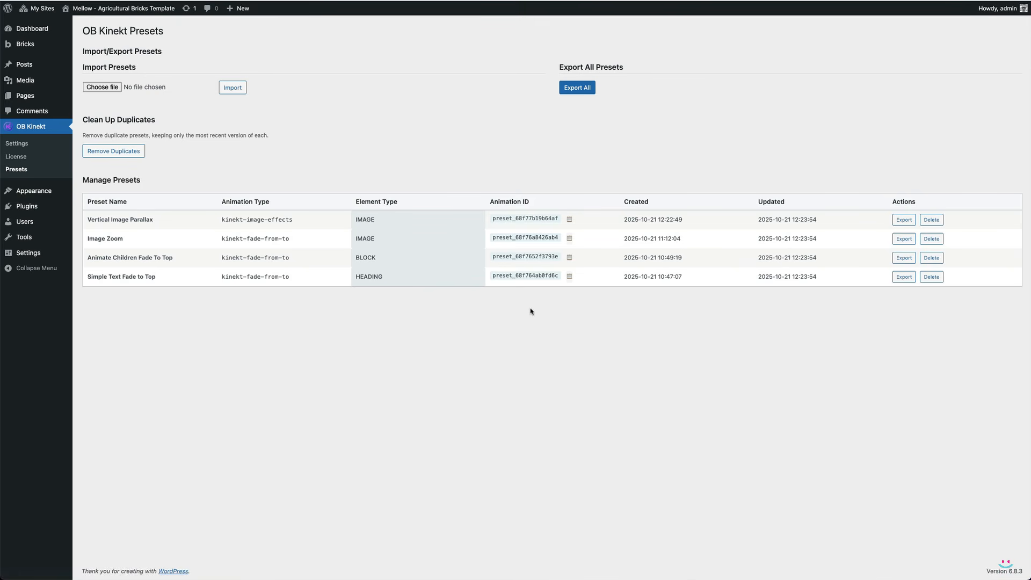
Review the names and animation IDs of the saved presets from Vertical Image Parallax to Simple Text Fade to Top
{"action": "left_click_drag", "start_coordinate": [161, 223], "coordinate": [89, 239]}
{"action": "left_click_drag", "start_coordinate": [150, 258], "coordinate": [138, 258]}
{"action": "left_click", "coordinate": [533, 217]}
{"action": "left_click_drag", "start_coordinate": [556, 219], "coordinate": [492, 219]}
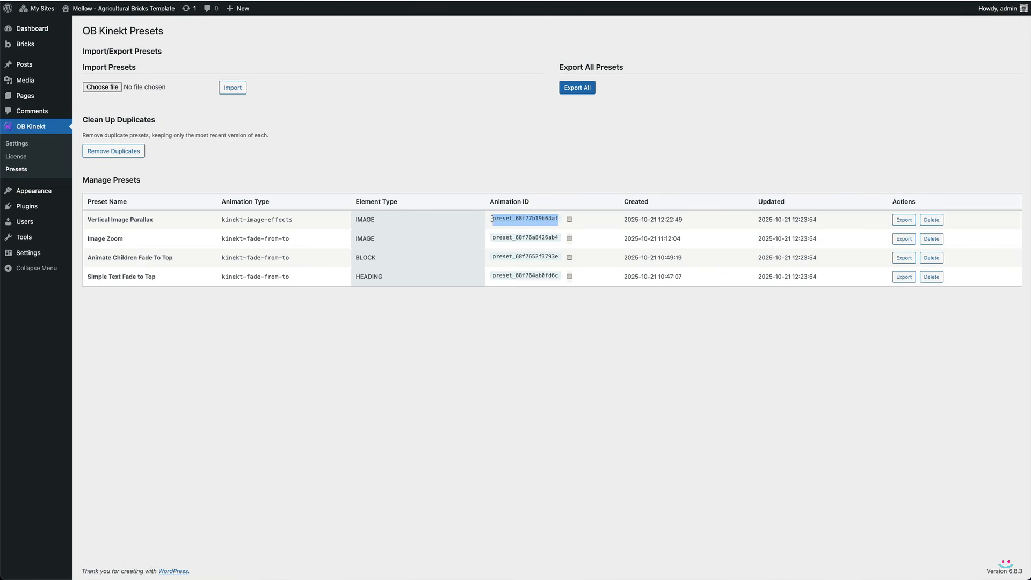
{"action": "left_click_drag", "start_coordinate": [558, 240], "coordinate": [491, 241]}
{"action": "left_click_drag", "start_coordinate": [557, 257], "coordinate": [492, 263]}
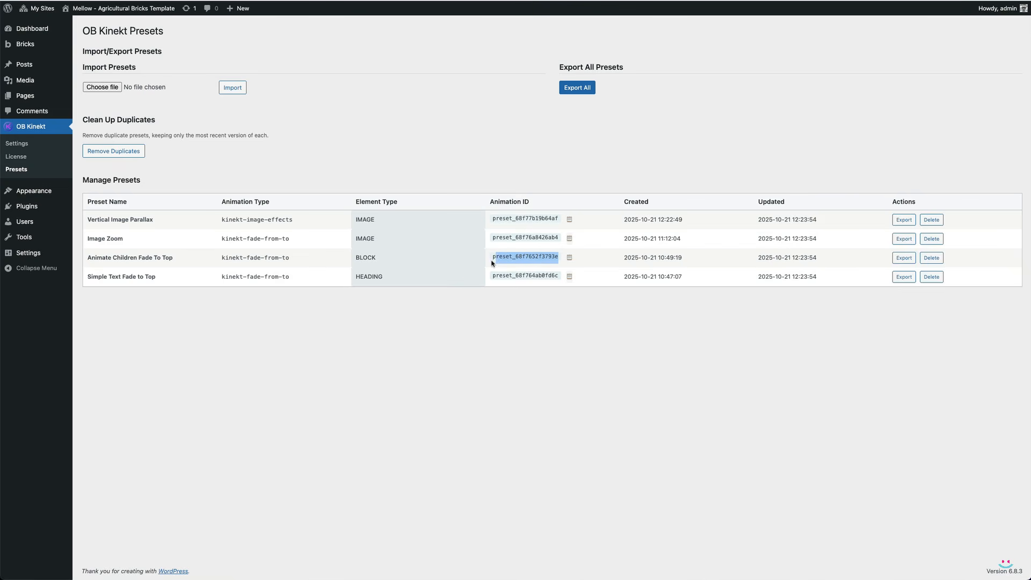
{"action": "left_click_drag", "start_coordinate": [557, 275], "coordinate": [493, 277]}
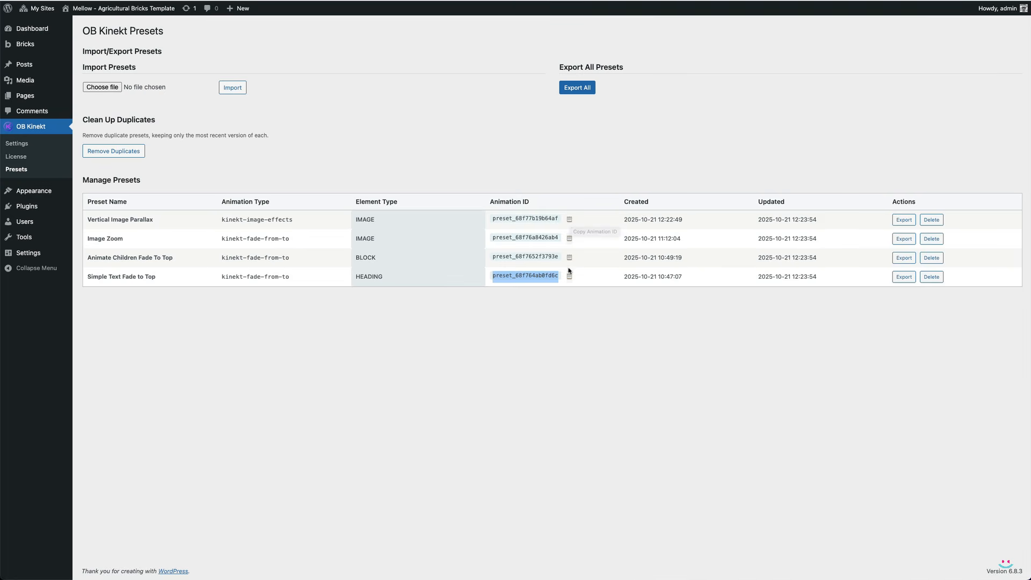
{"action": "left_click", "coordinate": [571, 353]}
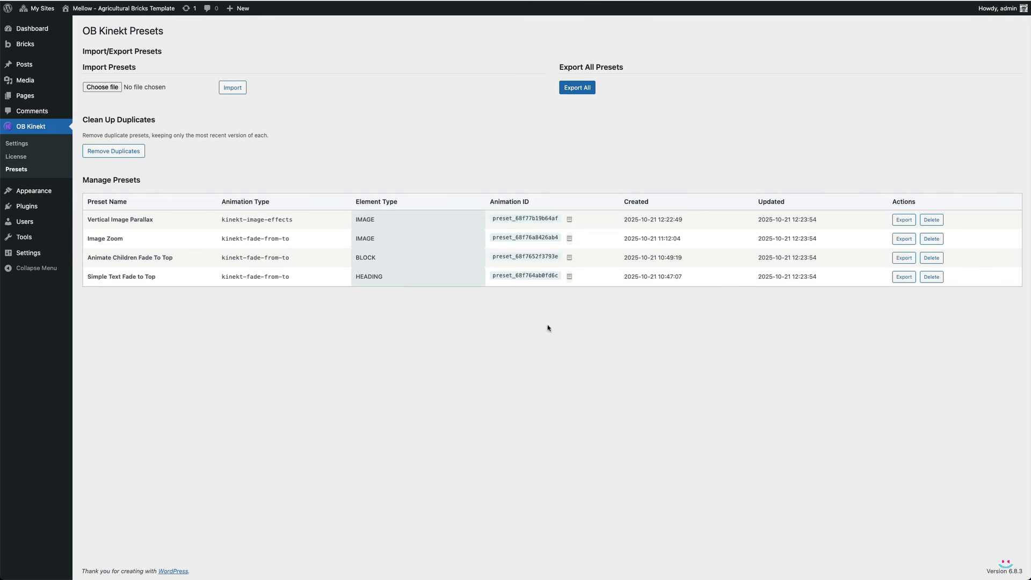
Export the Vertical Image Parallax preset as a JSON file and preview the file's contents
{"action": "left_click_drag", "start_coordinate": [557, 218], "coordinate": [491, 220]}
{"action": "left_click", "coordinate": [500, 222]}
{"action": "left_click", "coordinate": [902, 221]}
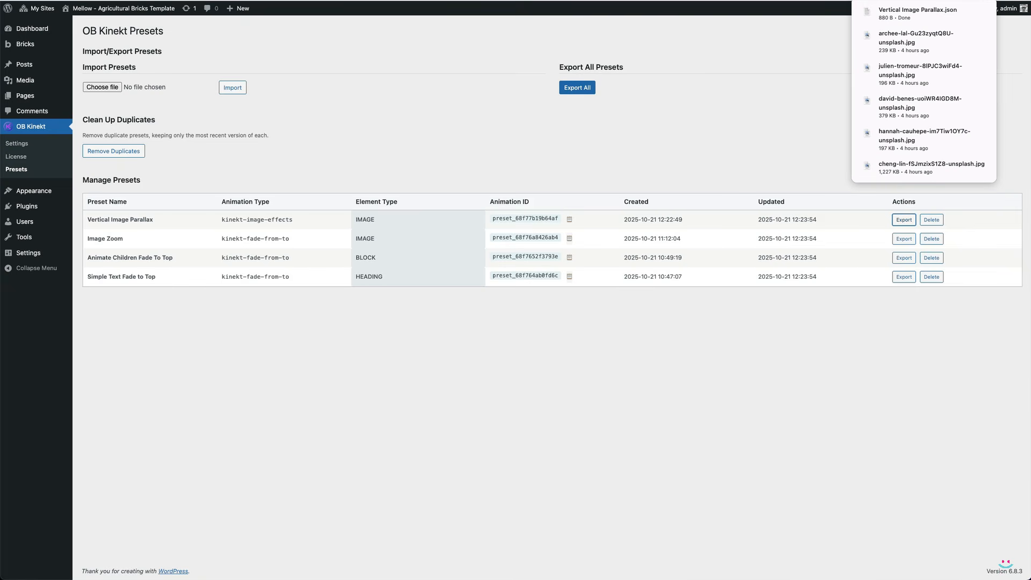
{"action": "key", "text": "space"}
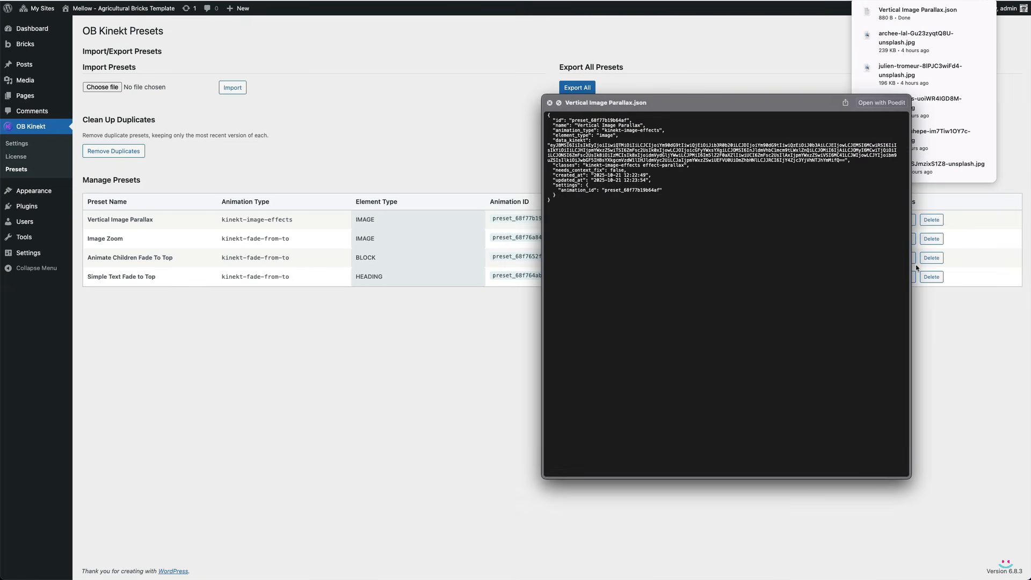
{"action": "key", "text": "space"}
{"action": "left_click", "coordinate": [1006, 169]}
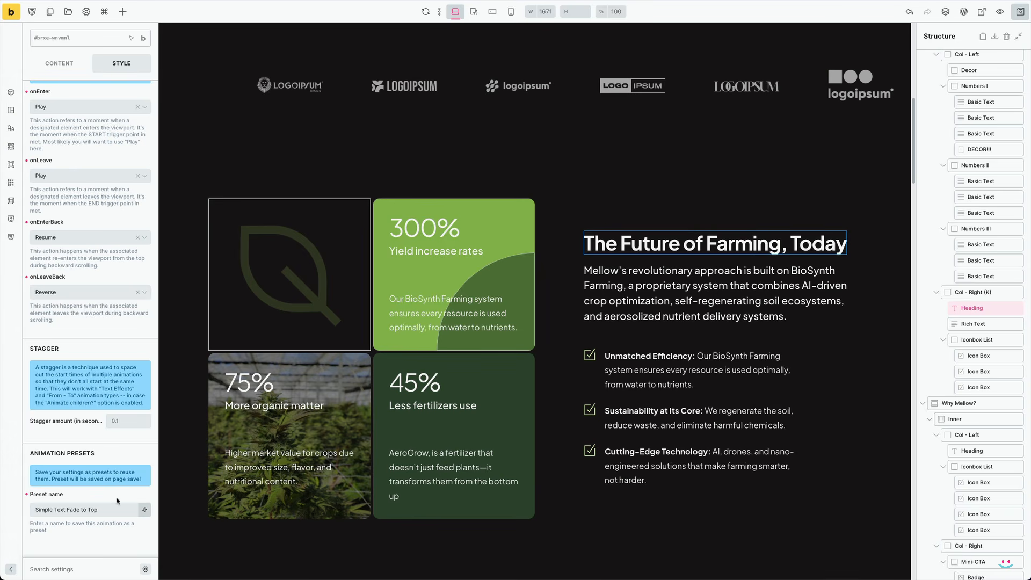
Switch to the Bricks editor and examine the preset name and toggle actions of the heading "The Future of Farming, Today"
{"action": "left_click_drag", "start_coordinate": [109, 511], "coordinate": [31, 509]}
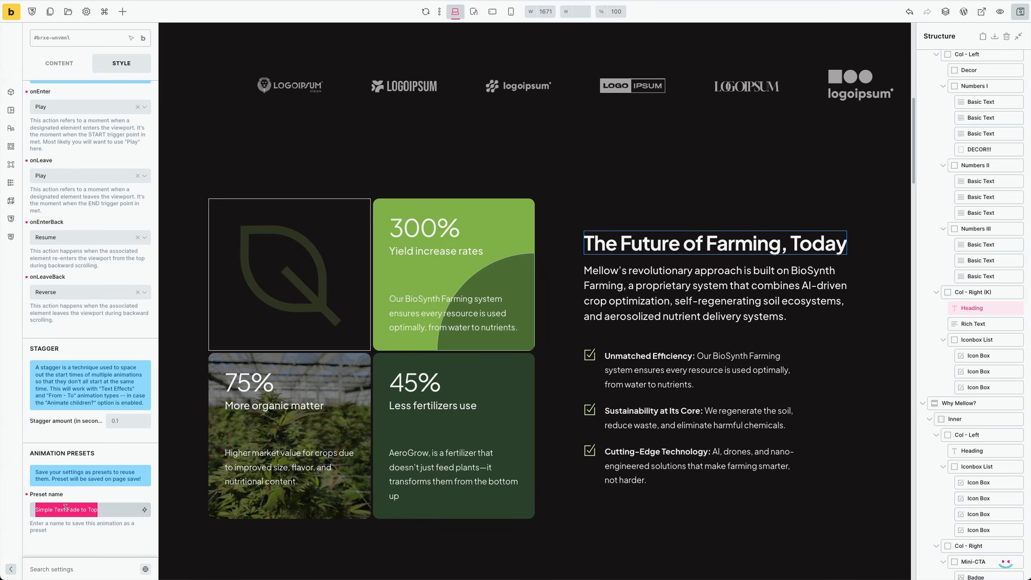
{"action": "left_click", "coordinate": [105, 512]}
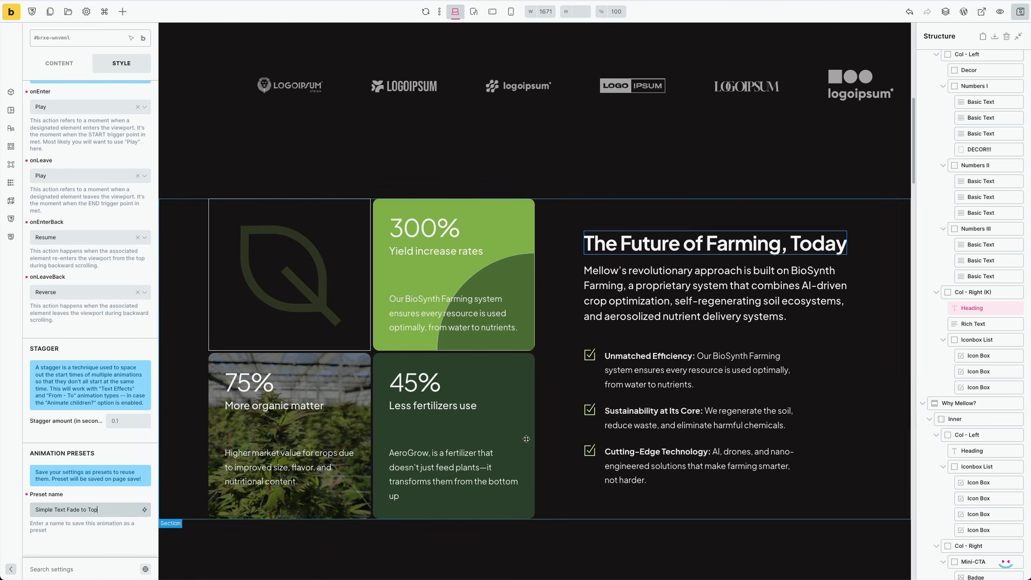
{"action": "scroll", "coordinate": [47, 246], "scroll_direction": "up", "scroll_amount": 10}
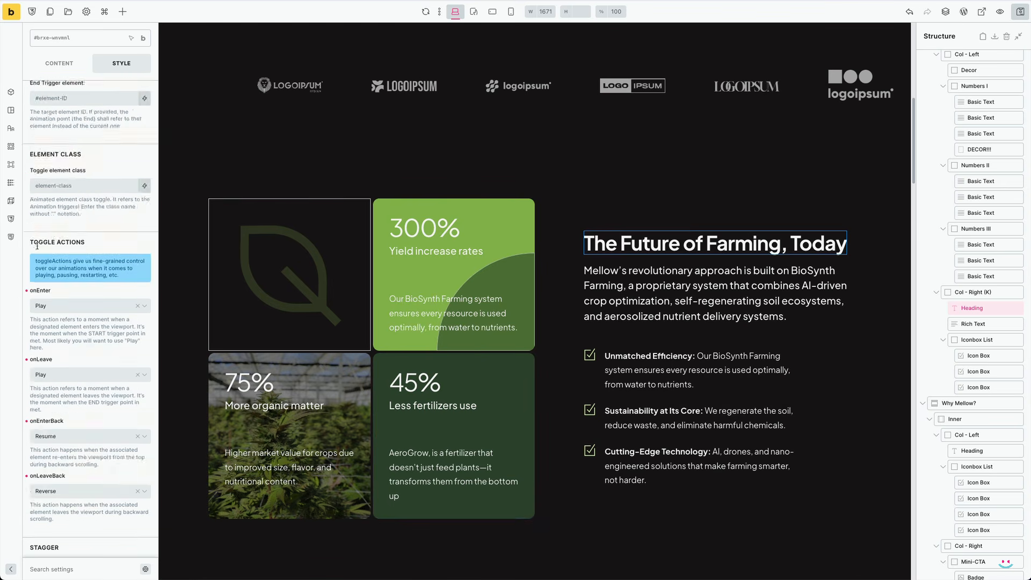
{"action": "scroll", "coordinate": [48, 246], "scroll_direction": "down", "scroll_amount": 10}
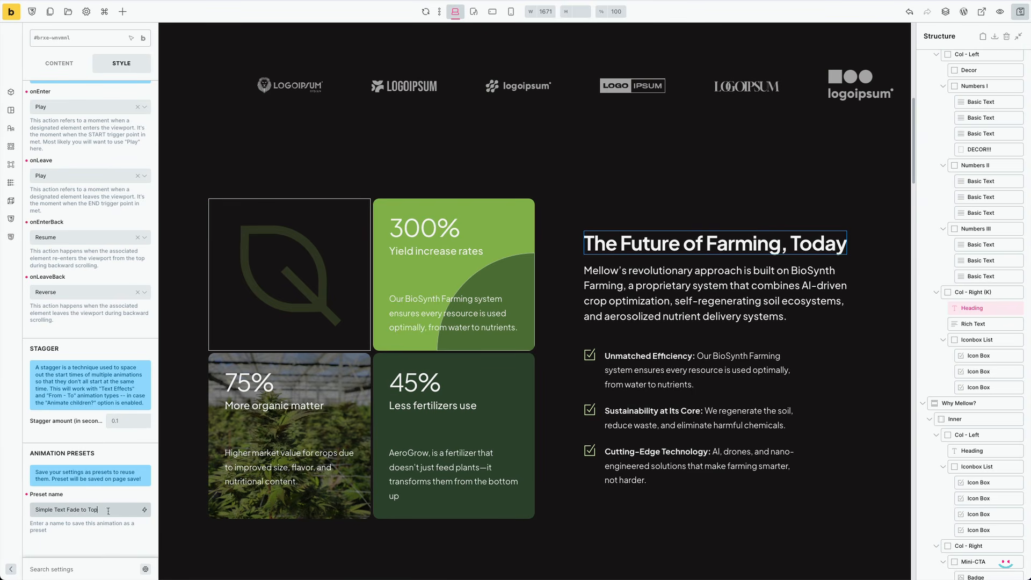
Copy and clear the heading's preset name, and paste Simple Text Fade to Top back in
{"action": "left_click_drag", "start_coordinate": [108, 511], "coordinate": [9, 513]}
{"action": "key", "text": "ctrl+c"}
{"action": "key", "text": "BackSpace"}
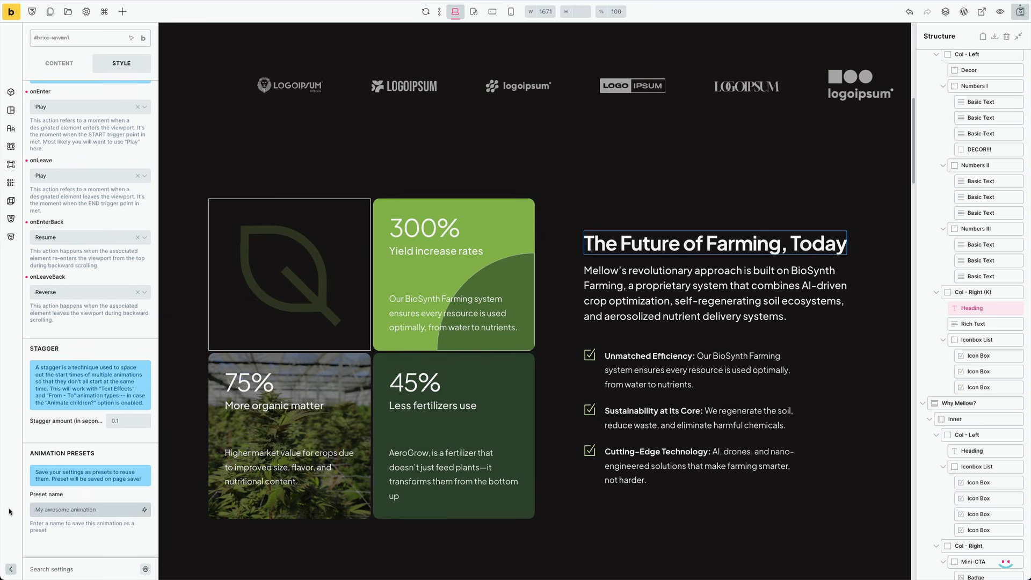
{"action": "left_click", "coordinate": [118, 543]}
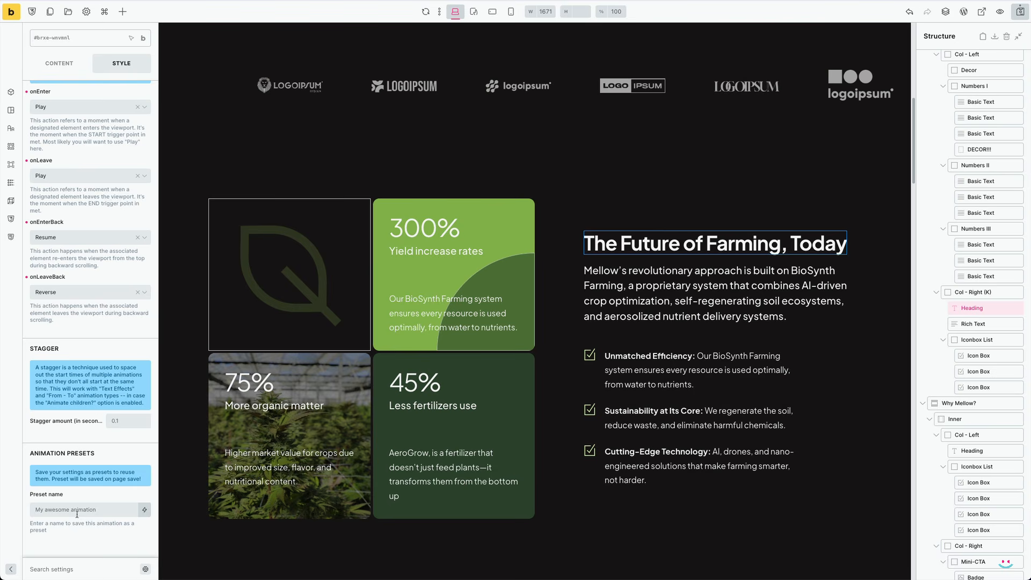
{"action": "left_click", "coordinate": [100, 509]}
{"action": "key", "text": "ctrl+v"}
{"action": "left_click", "coordinate": [111, 509]}
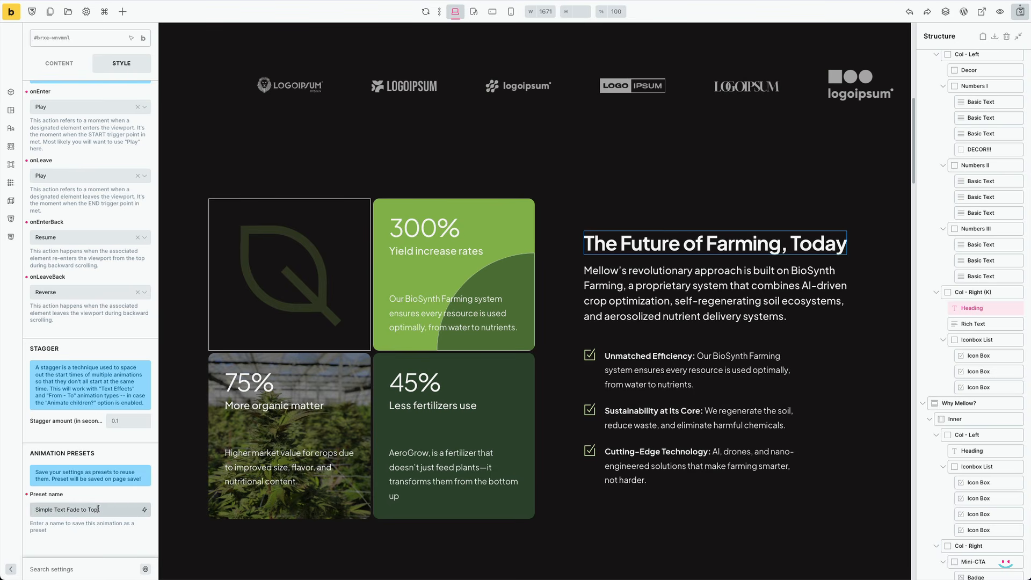
Reset the heading's preset name and undo the reset
{"action": "left_click", "coordinate": [27, 494]}
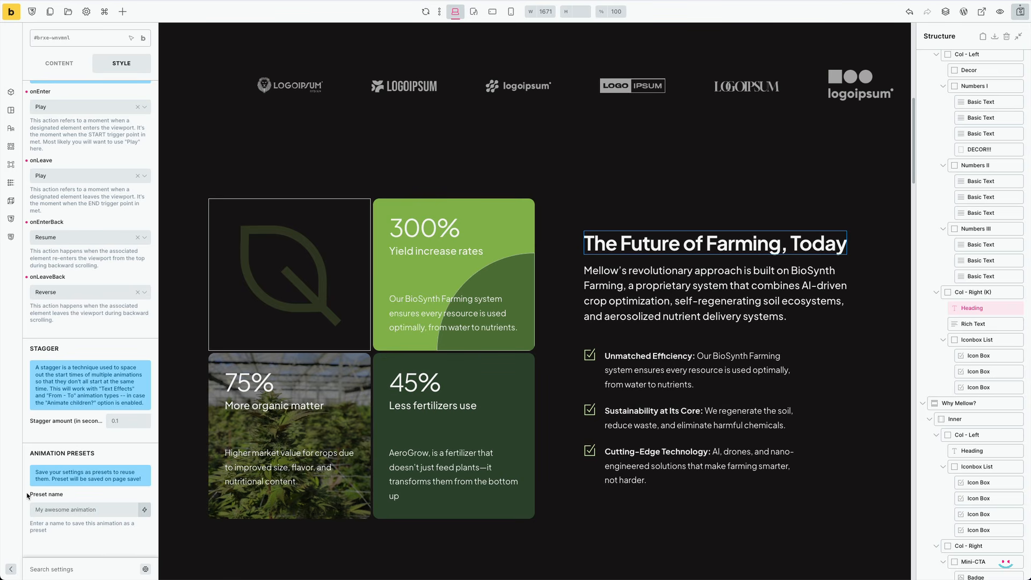
{"action": "left_click", "coordinate": [62, 508]}
{"action": "key", "text": "ctrl+z"}
Select the TXT Wrapper in the Hero section to view its Kinekt animation settings
{"action": "scroll", "coordinate": [596, 215], "scroll_direction": "up", "scroll_amount": 9}
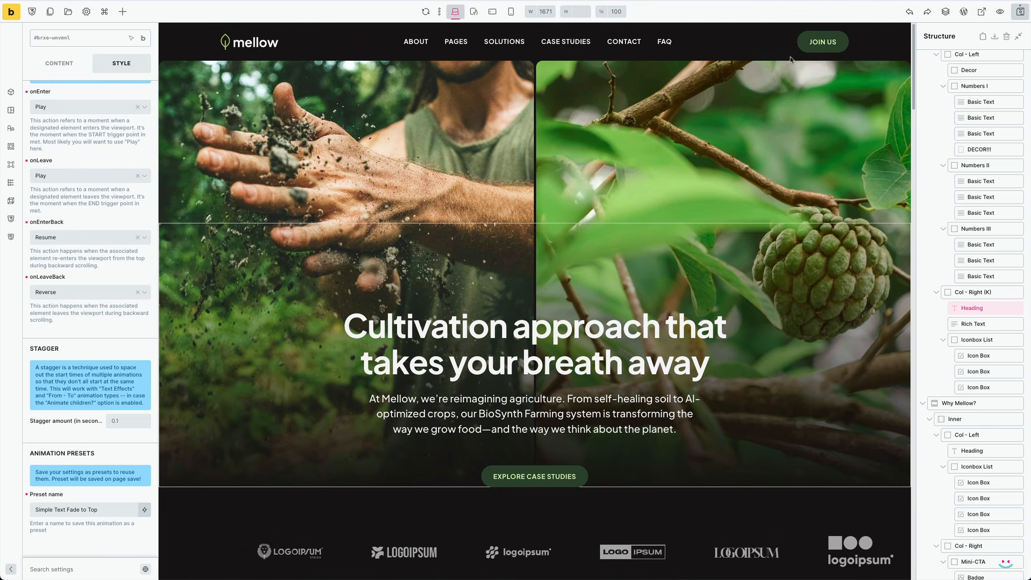
{"action": "scroll", "coordinate": [578, 186], "scroll_direction": "down", "scroll_amount": 3}
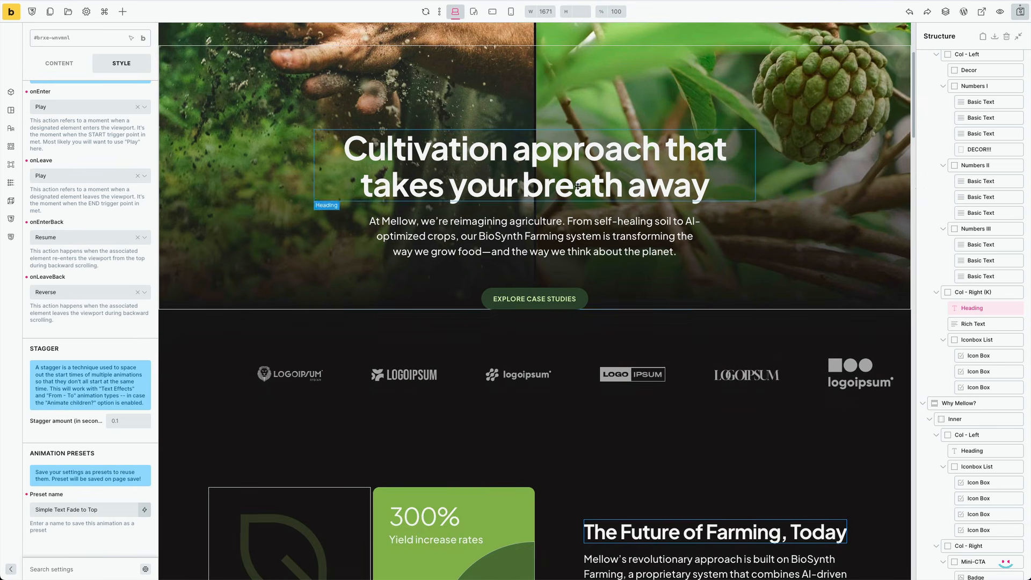
{"action": "left_click", "coordinate": [709, 262]}
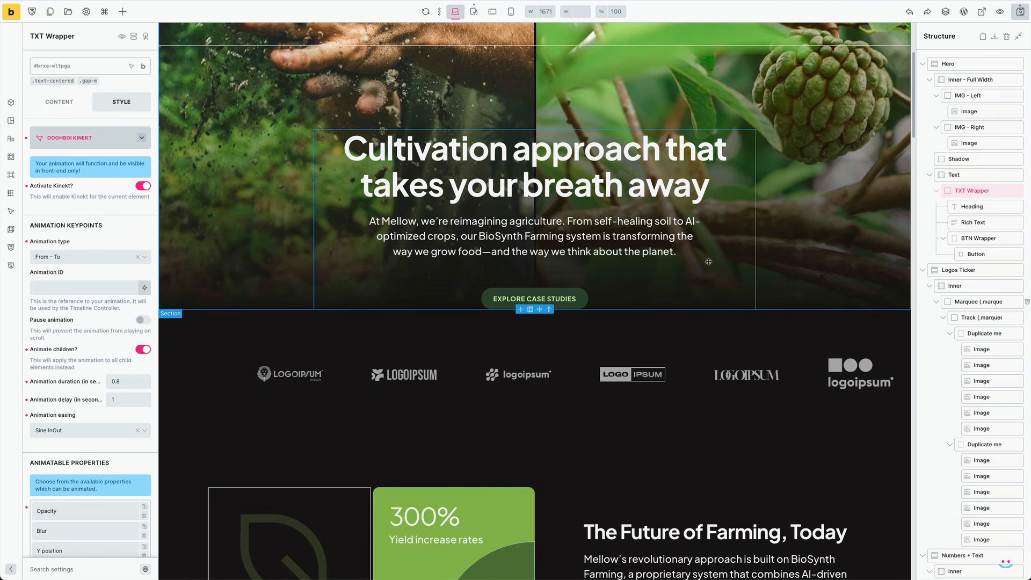
{"action": "scroll", "coordinate": [707, 257], "scroll_direction": "up", "scroll_amount": 3}
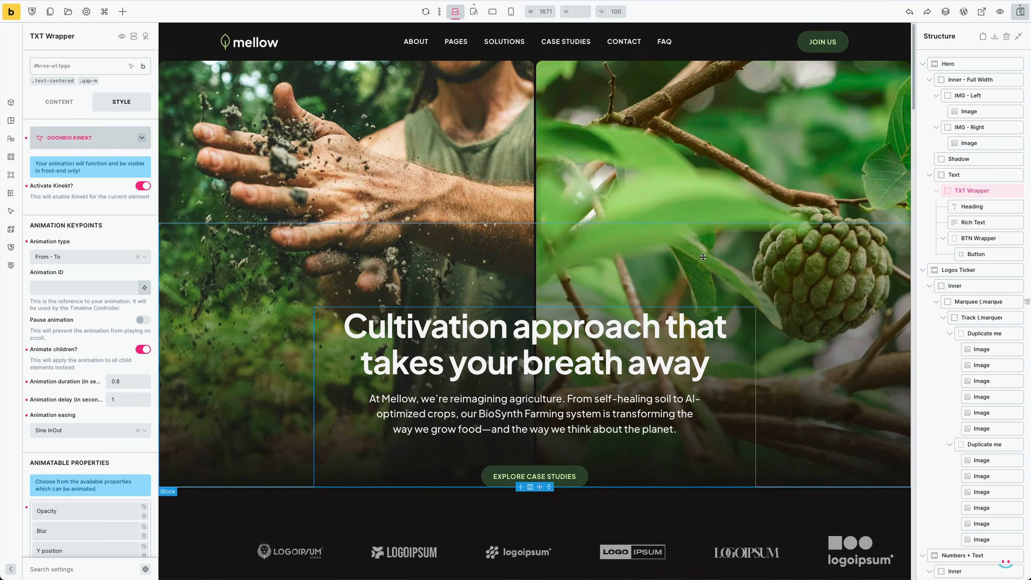